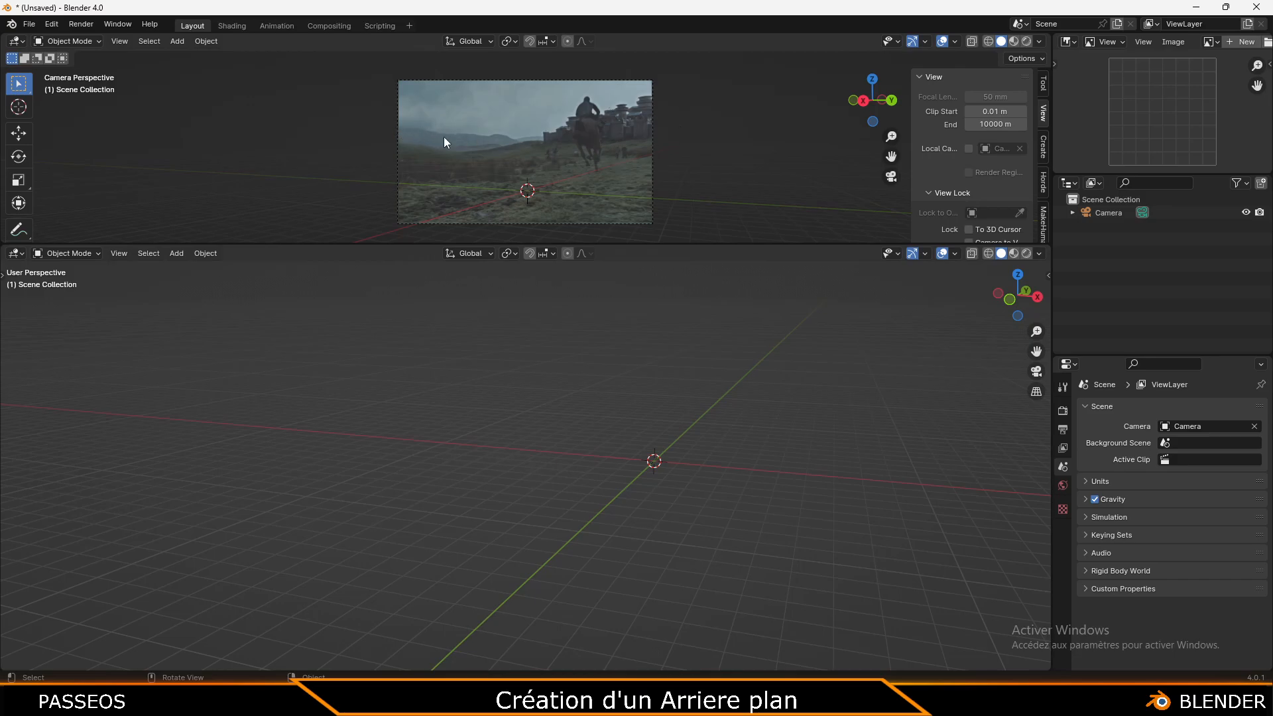
Add a mesh plane at the world origin and scale it by 10
middle_drag(662, 391, 583, 416)
key(shift+a)
mouse_move(585, 417)
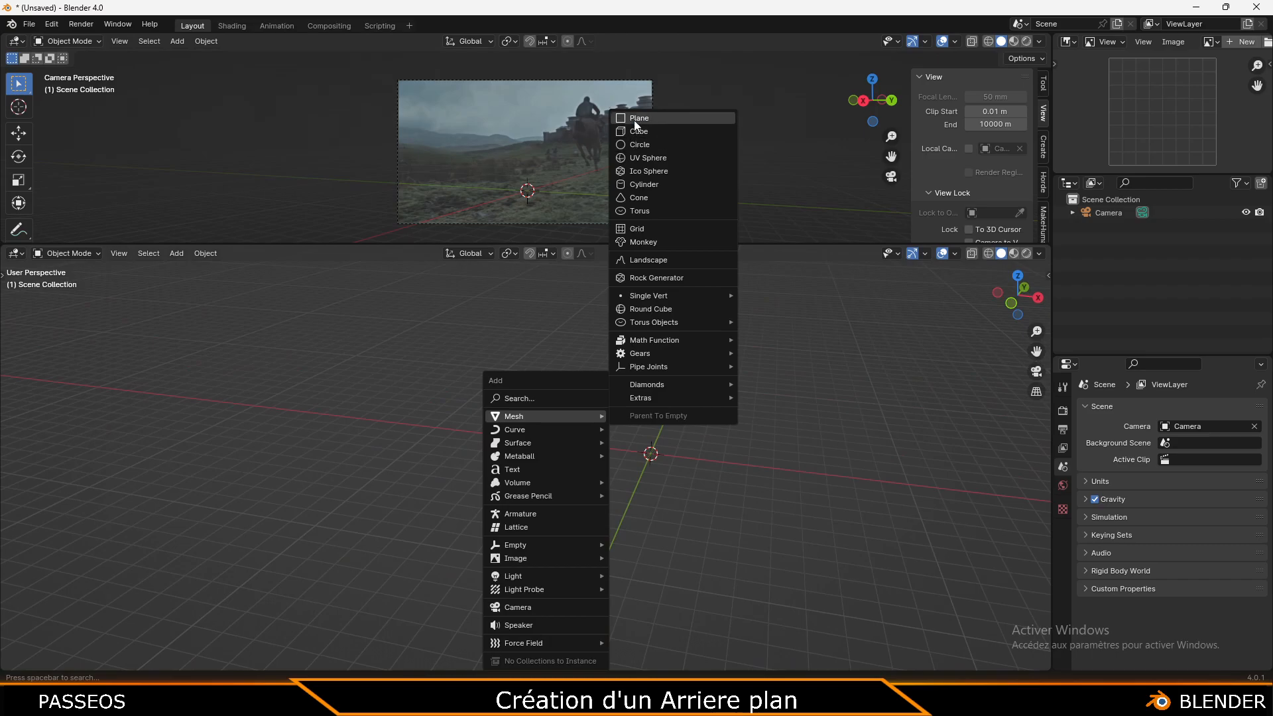
click(634, 121)
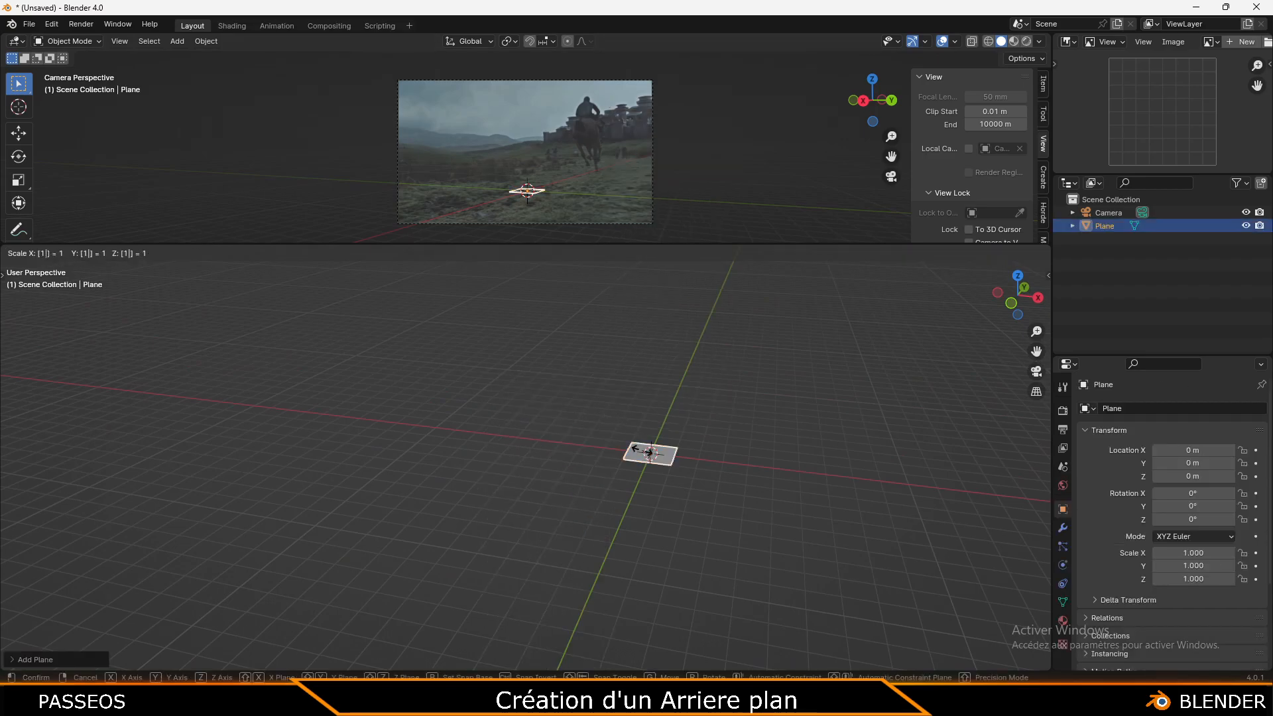
text(0)
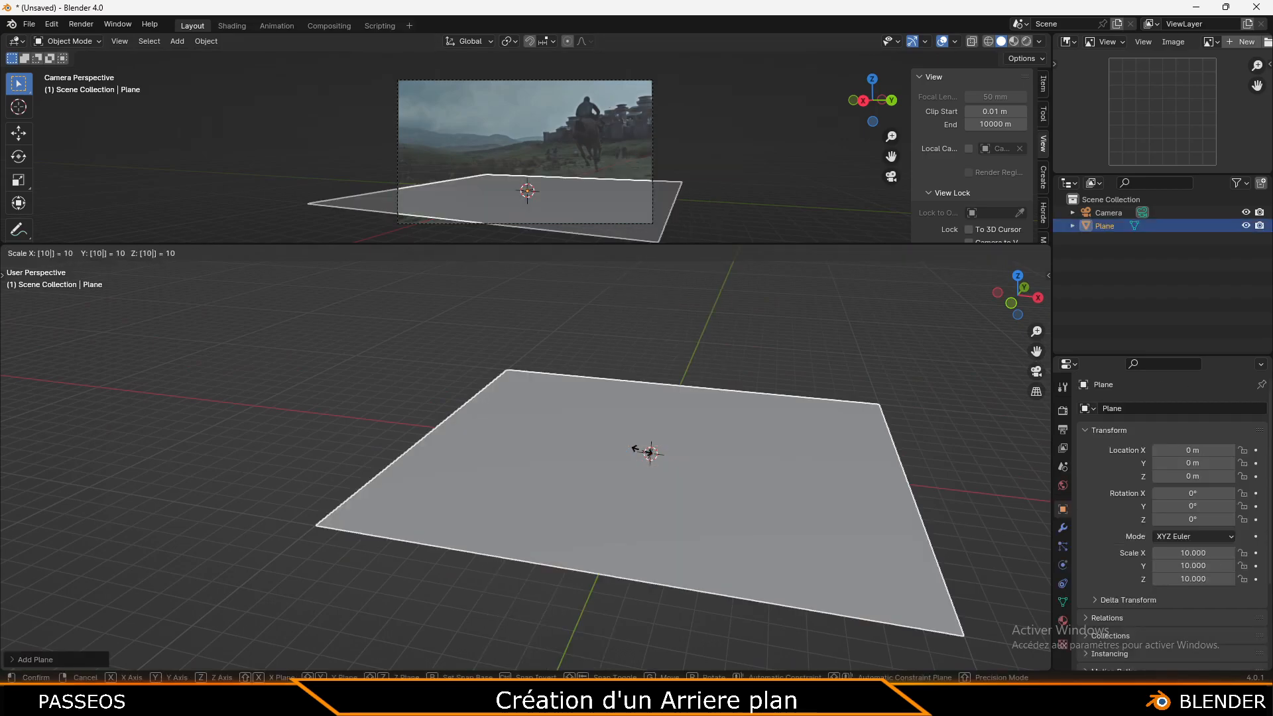
key(Return)
middle_drag(645, 455, 607, 417)
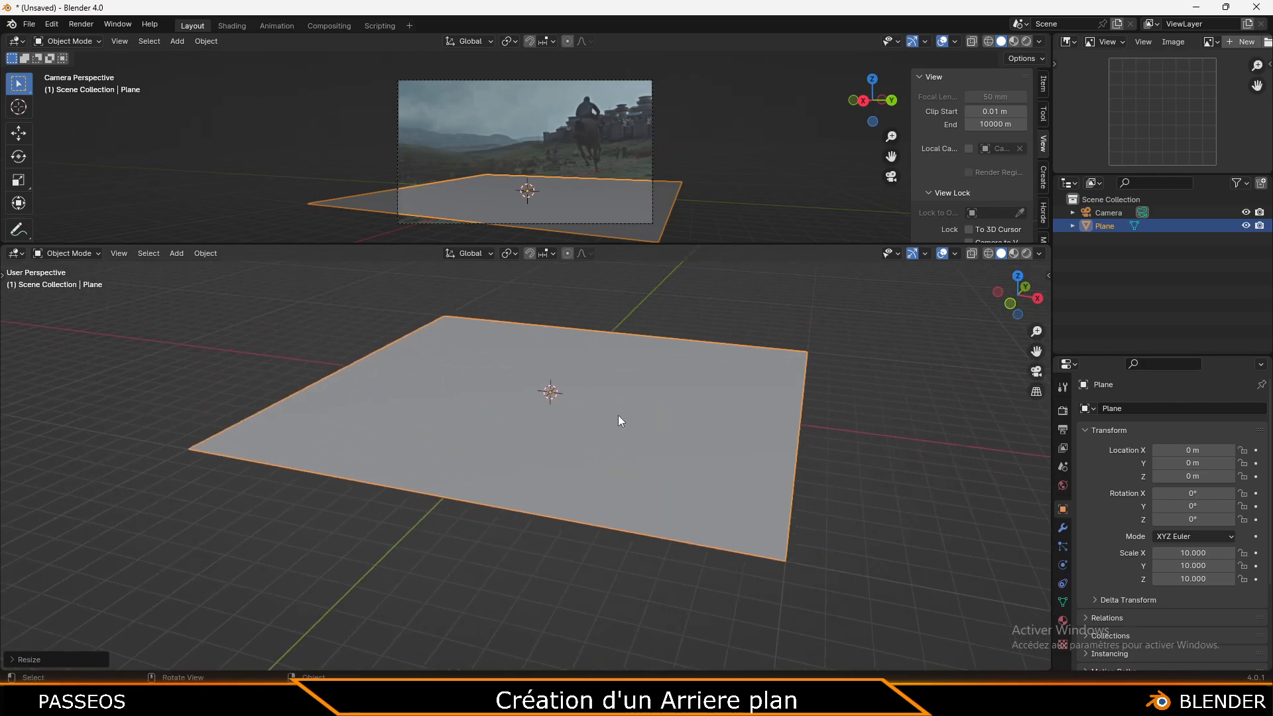
Add a cube and move it so it rests on the plane, at about X 3.9 m, Y 2.5 m, Z 1 m
key(shift+a)
mouse_move(745, 422)
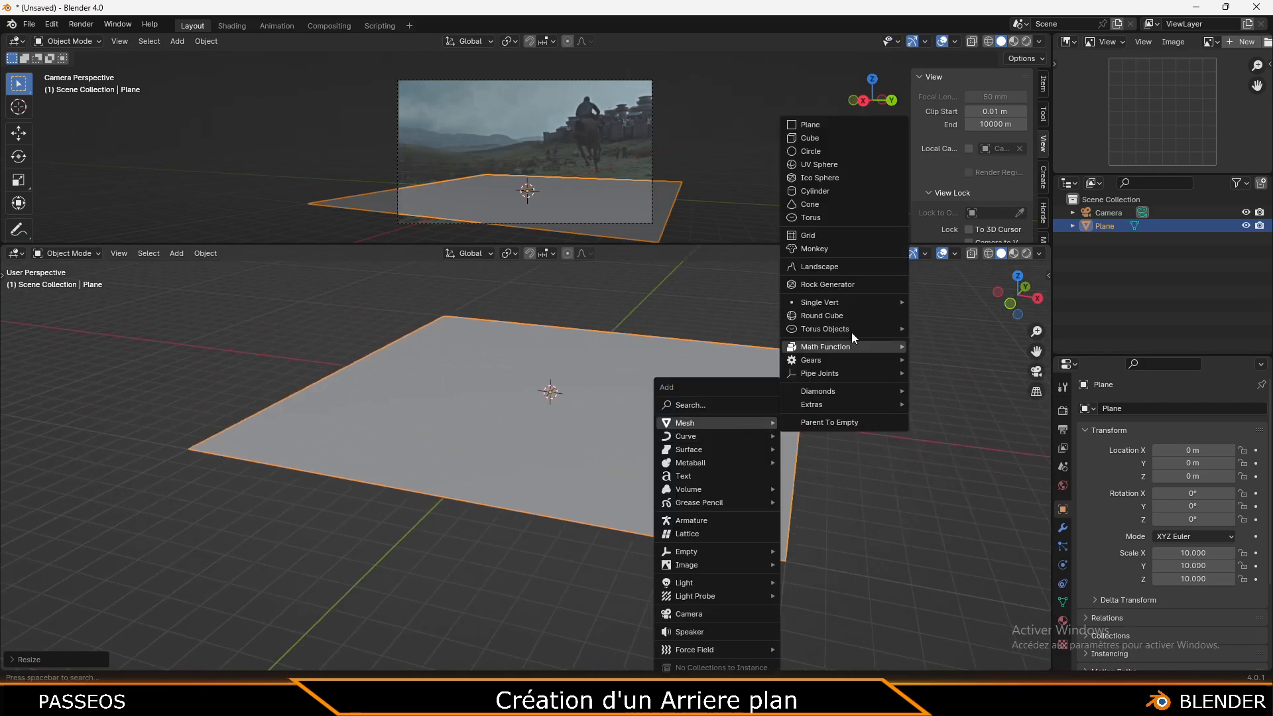
click(817, 142)
key(g)
middle_drag(642, 447, 722, 373)
click(671, 397)
key(g)
click(700, 400)
key(g)
key(z)
click(683, 369)
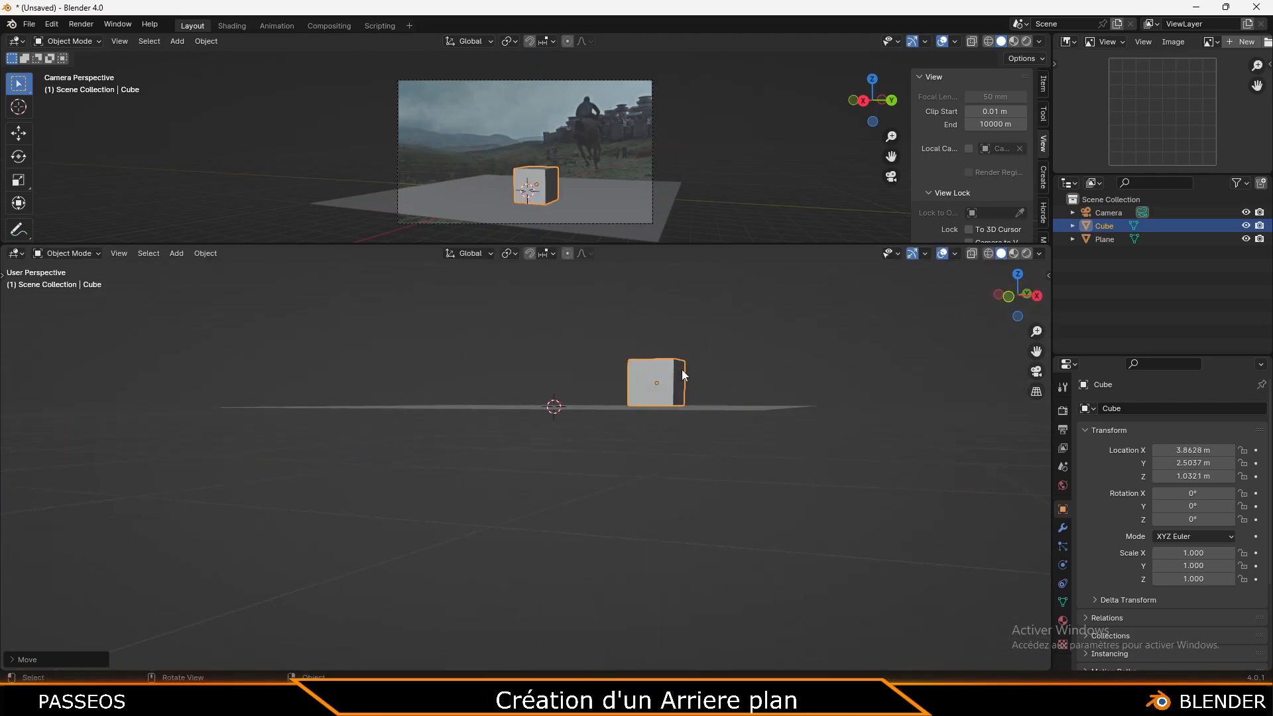
mouse_move(672, 419)
middle_down()
mouse_move(661, 432)
mouse_move(684, 408)
middle_up()
key(g)
key(x)
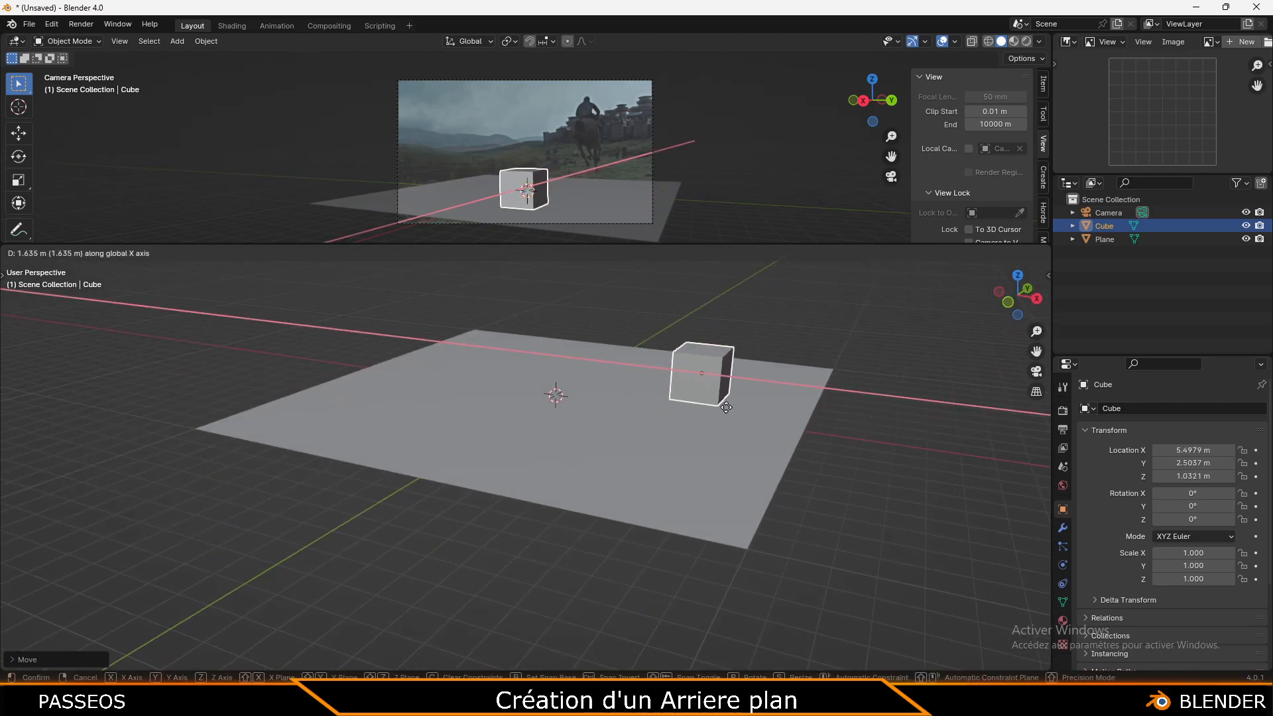
right_click(548, 368)
Duplicate the ground plane just below the original and enlarge the copy to a scale of about 74.5
middle_drag(547, 367, 581, 418)
click(637, 398)
key(shift+d)
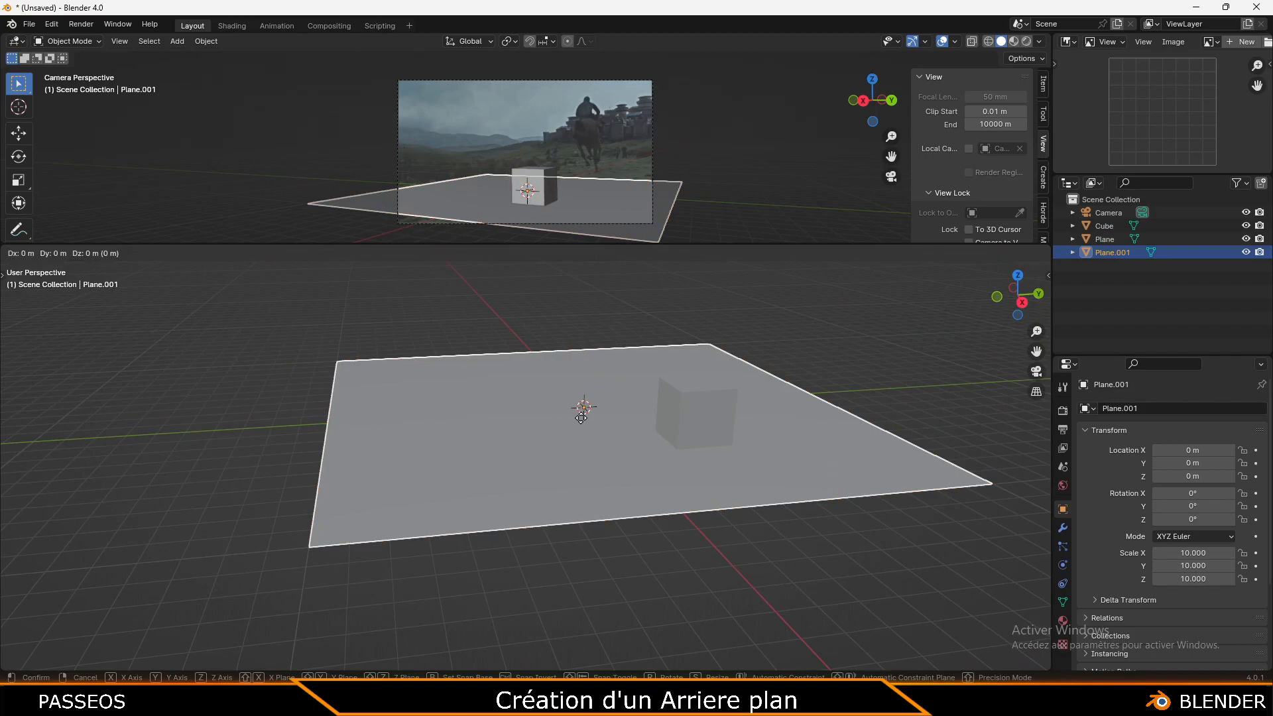
click(583, 431)
key(s)
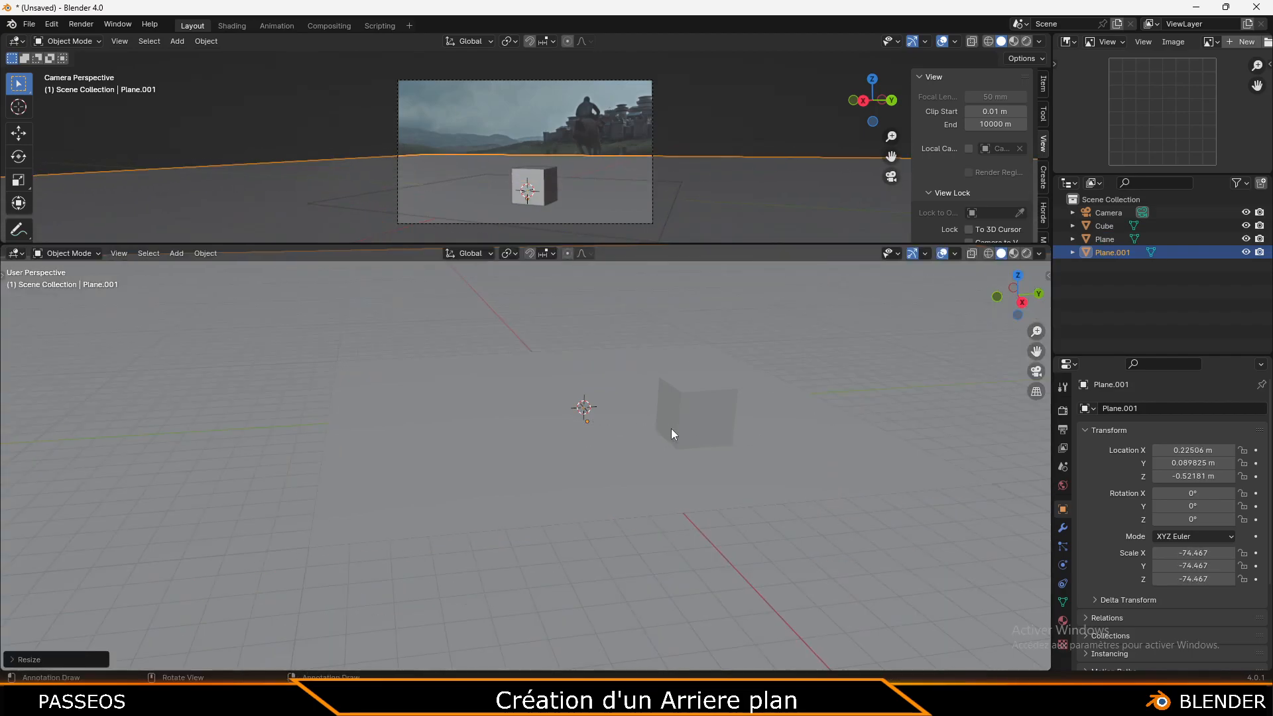
click(670, 431)
Slide the enlarged plane horizontally away from the camera, to about X -62 m, Y -62 m
key(g)
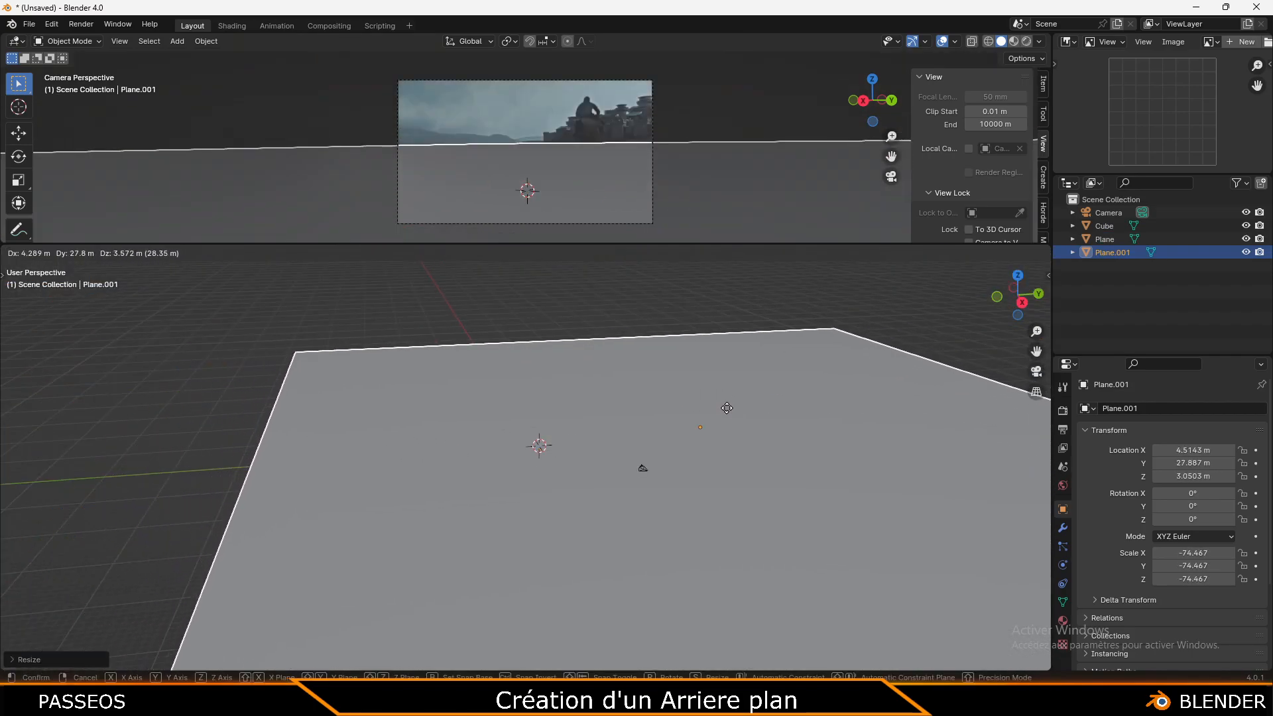
key(shift+z)
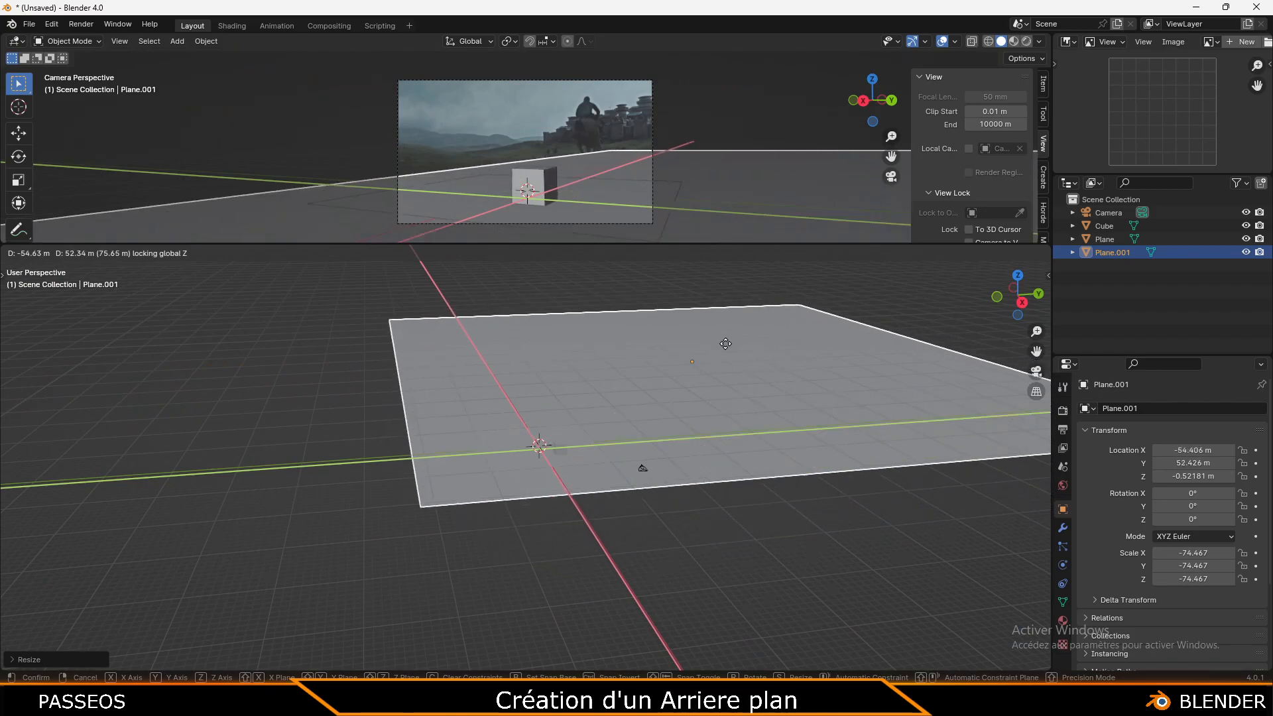
click(730, 344)
middle_drag(731, 343, 741, 380)
key(g)
key(y)
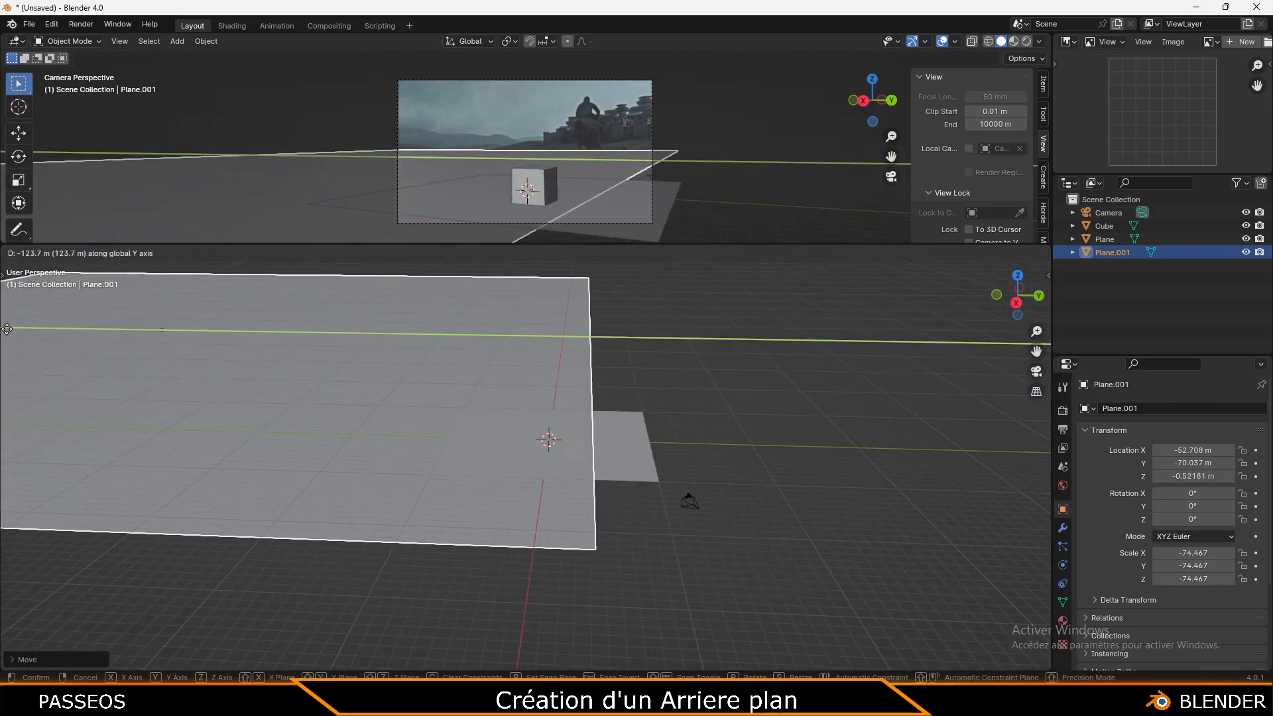
click(55, 330)
middle_drag(694, 432, 525, 435)
key(g)
key(x)
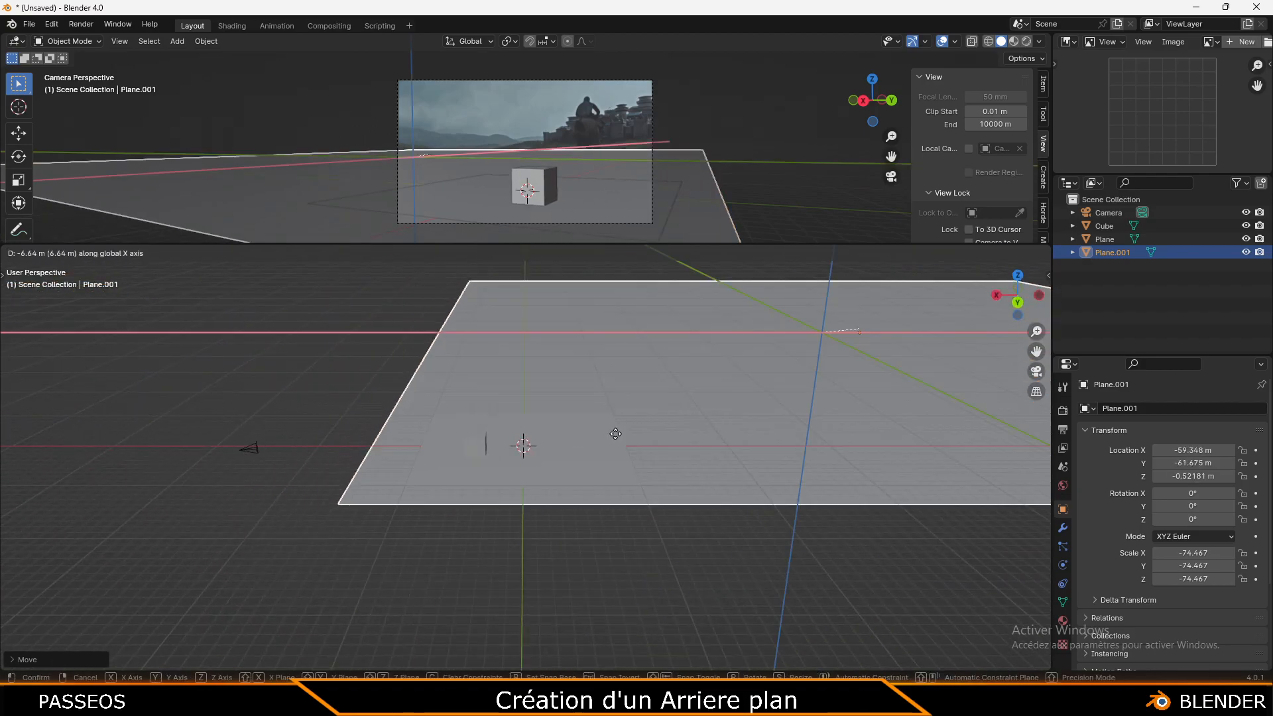
click(685, 484)
Shift the enlarged plane vertically to about Z -0.43 m and deselect it
mouse_move(685, 484)
middle_down()
mouse_move(670, 456)
mouse_move(636, 452)
mouse_move(638, 492)
mouse_move(658, 503)
mouse_move(750, 471)
mouse_move(637, 467)
mouse_move(671, 477)
middle_up()
key(g)
key(z)
click(637, 455)
click(749, 471)
middle_drag(687, 433, 772, 448)
key(ctrl+s)
key(Escape)
key(shift+a)
mouse_move(771, 448)
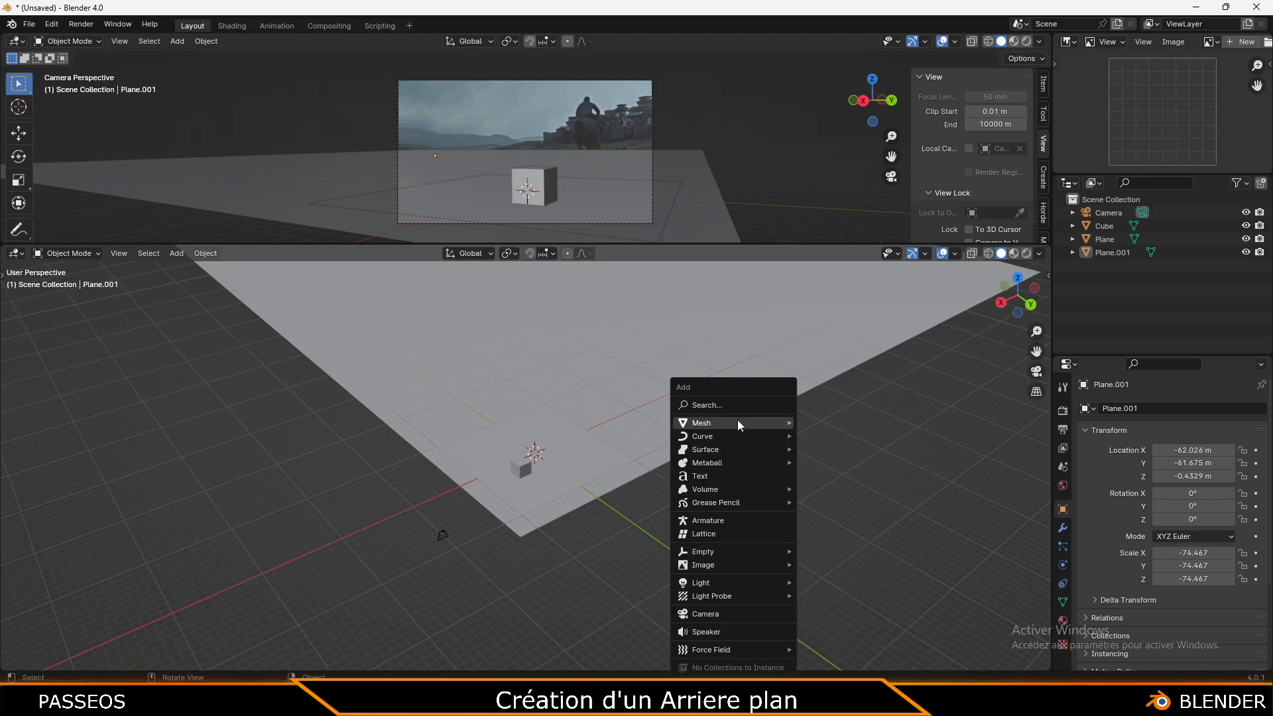
mouse_move(737, 422)
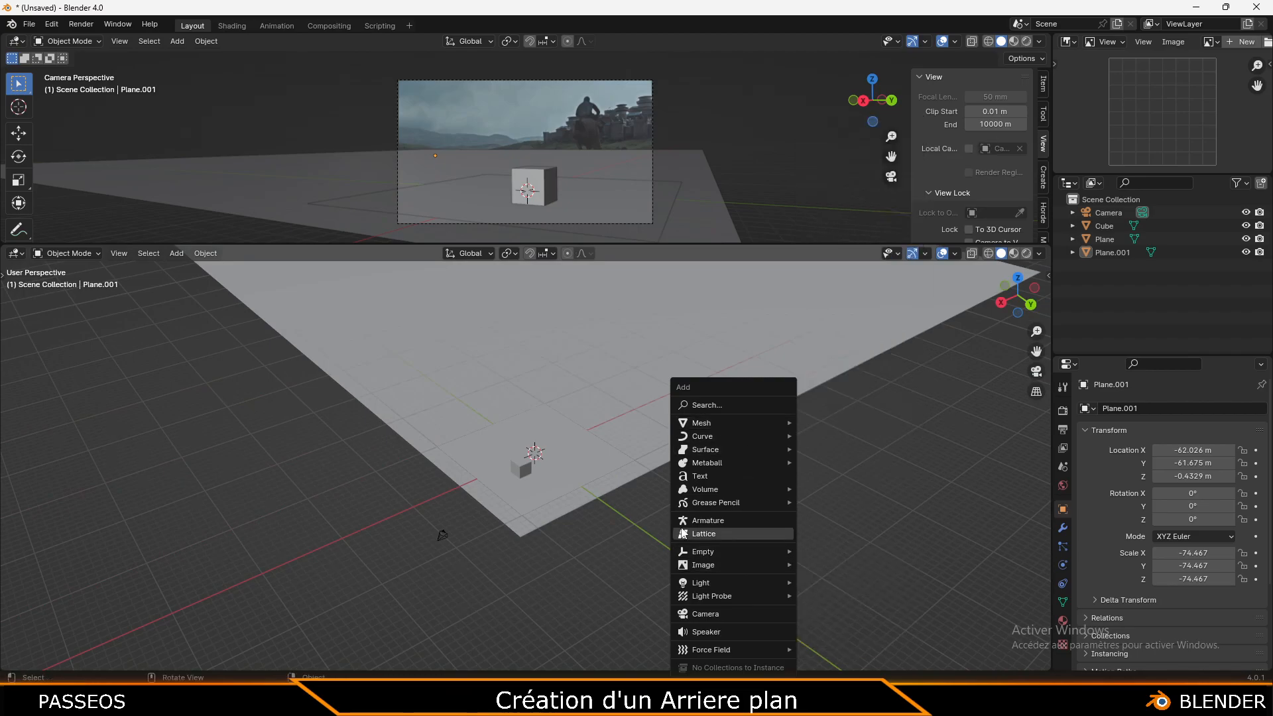
Duplicate the enlarged plane and place the copy farther back, at about X -218 m, Y -153 m, Z -10 m
click(729, 419)
middle_drag(729, 419, 462, 377)
key(shift+d)
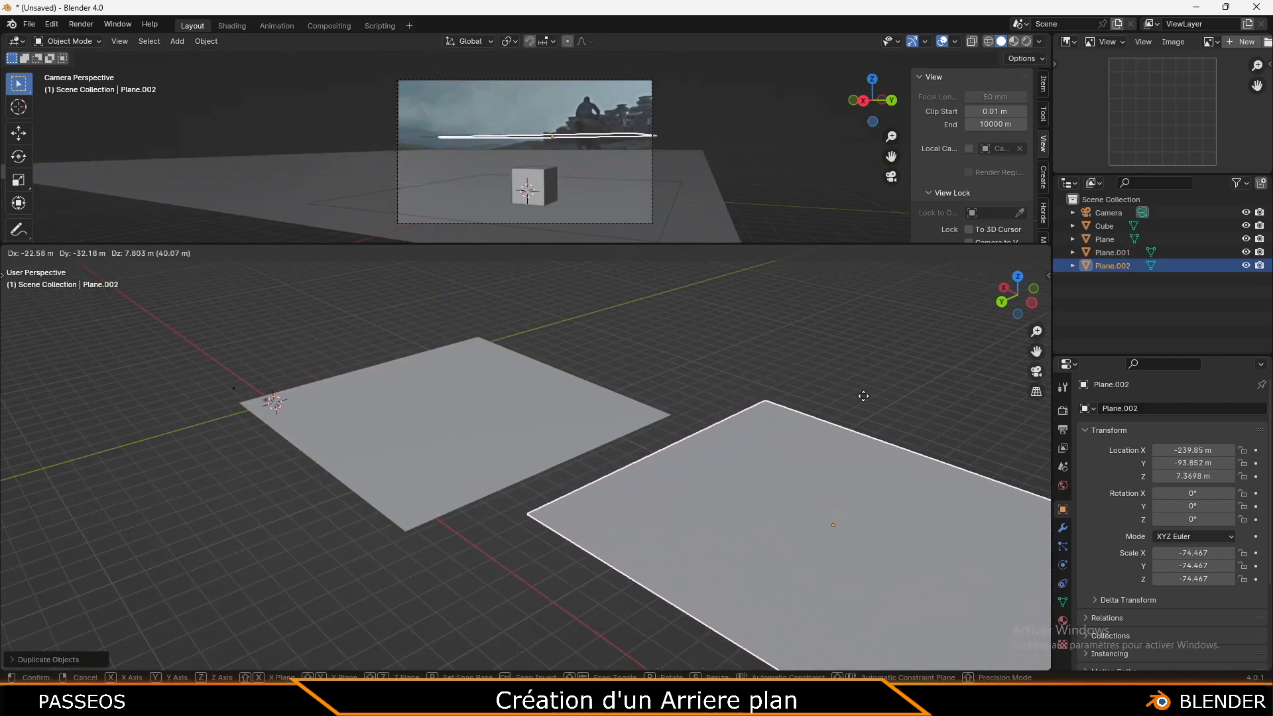
key(shift+z)
click(883, 337)
middle_drag(683, 497, 409, 413)
key(g)
key(z)
click(753, 471)
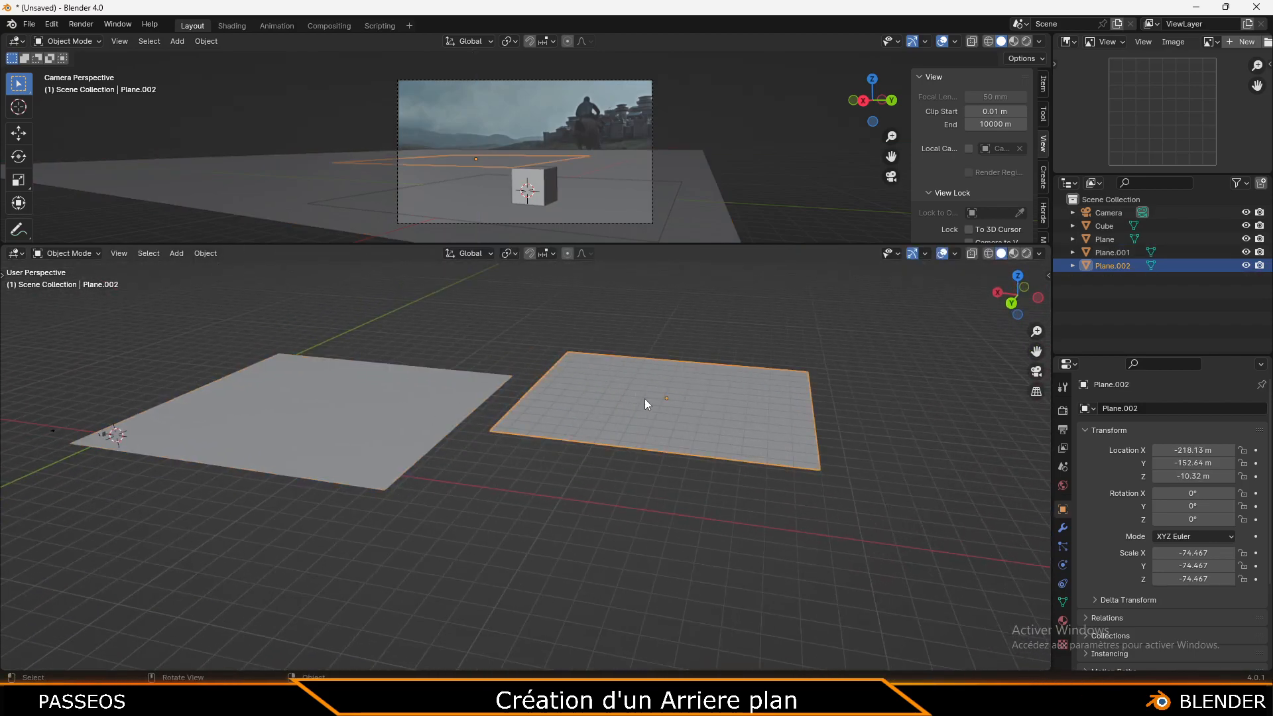
Subdivide the distant plane repeatedly into a fine grid of faces
middle_drag(286, 433, 659, 418)
key(Tab)
right_click(715, 397)
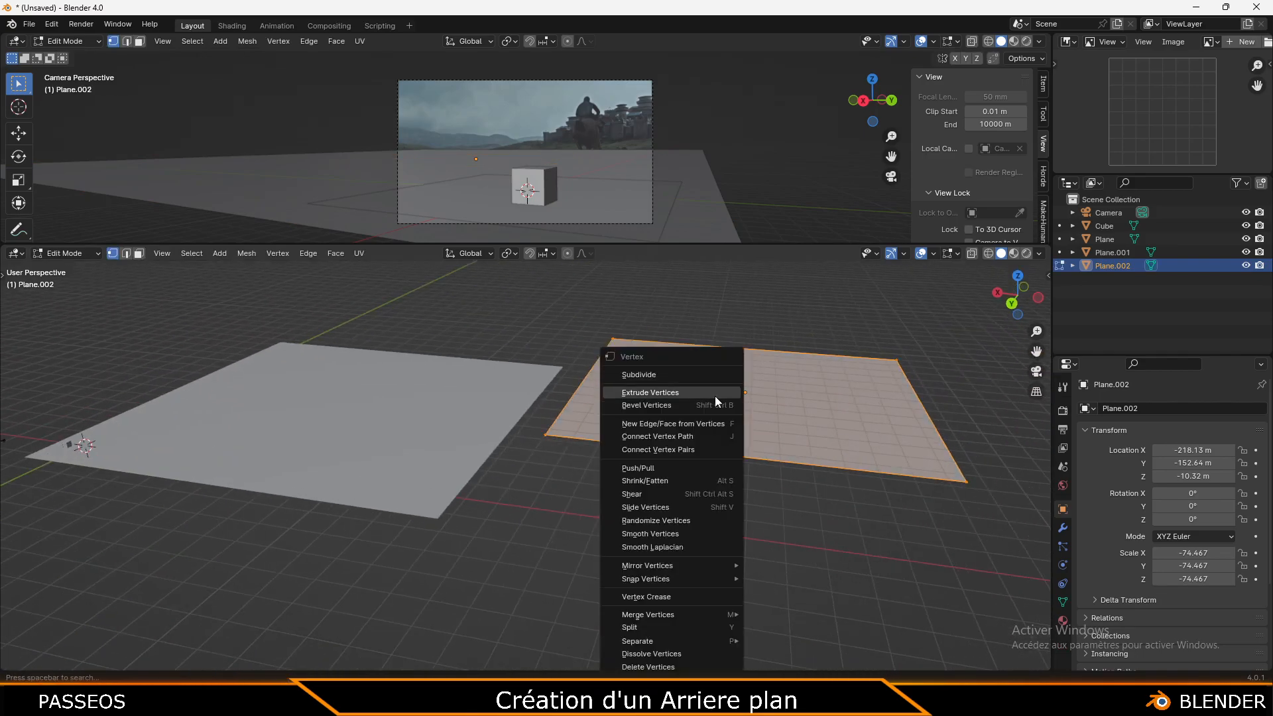
click(673, 372)
right_click(744, 376)
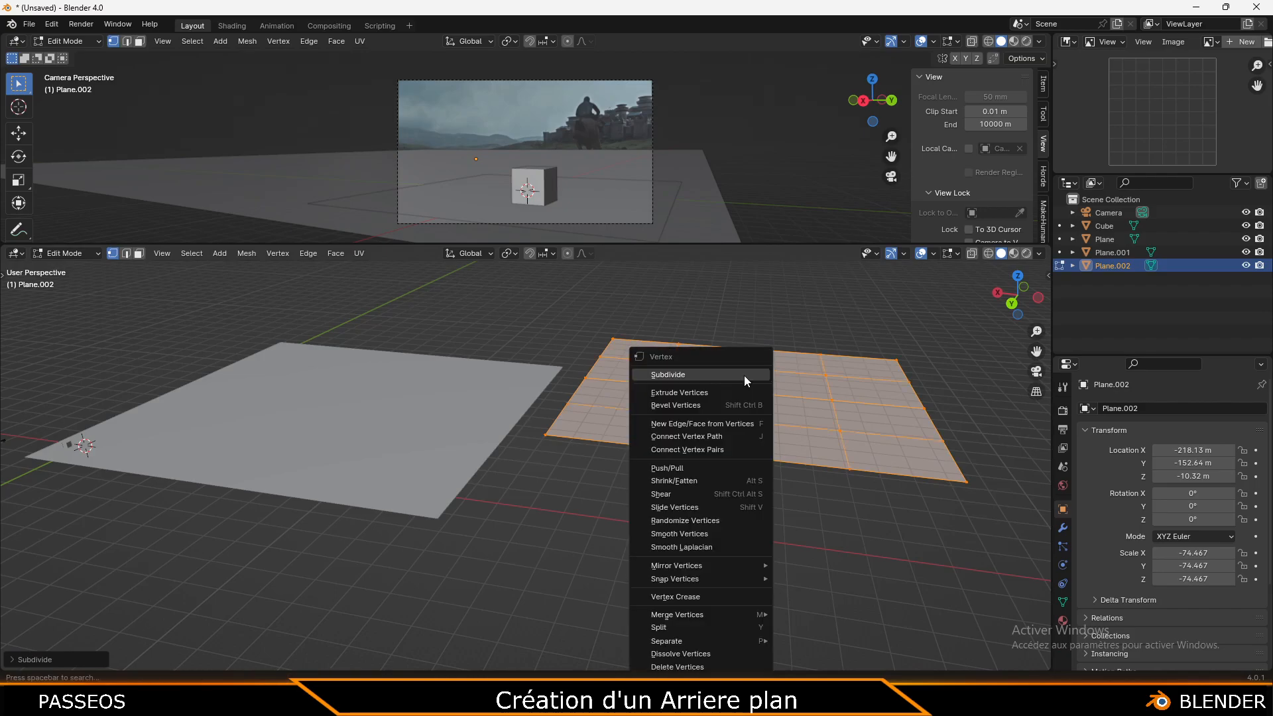
click(743, 376)
middle_drag(744, 376, 729, 360)
key(Tab)
key(Tab)
Raise a vertex near the distant plane's far corner along Z with proportional editing and a wide influence, forming a hill
click(574, 345)
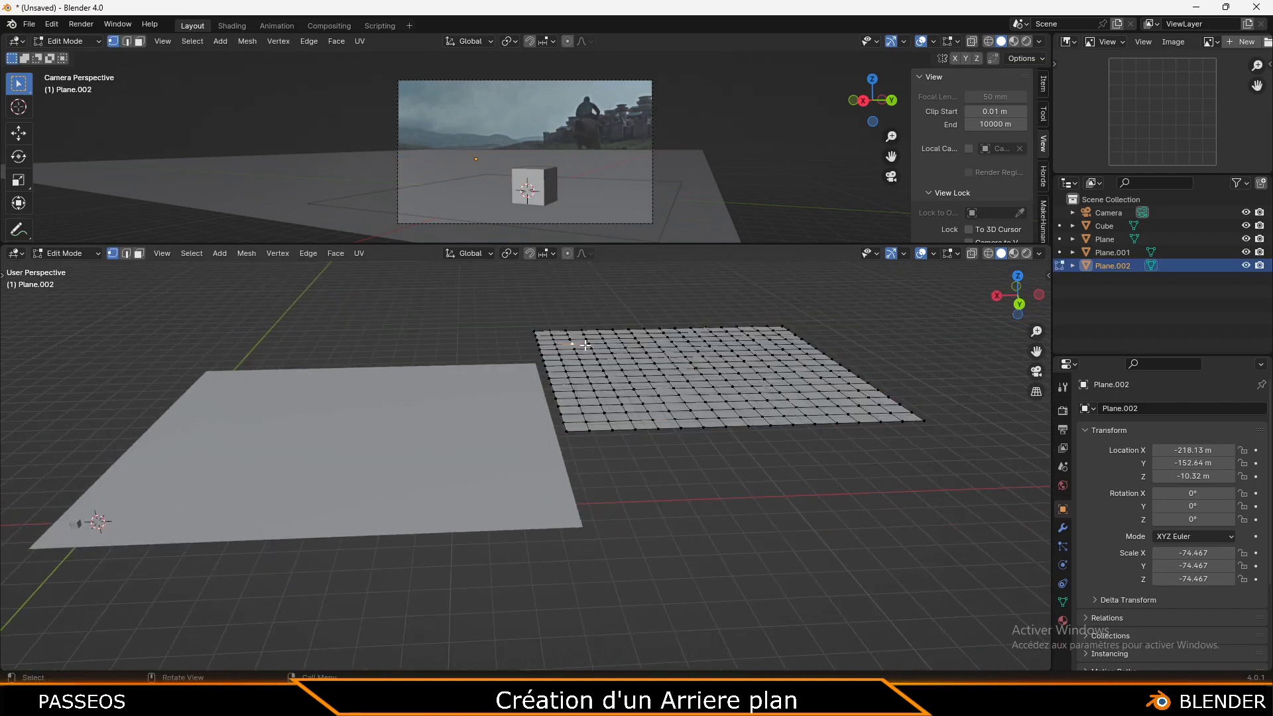
click(568, 254)
key(g)
key(z)
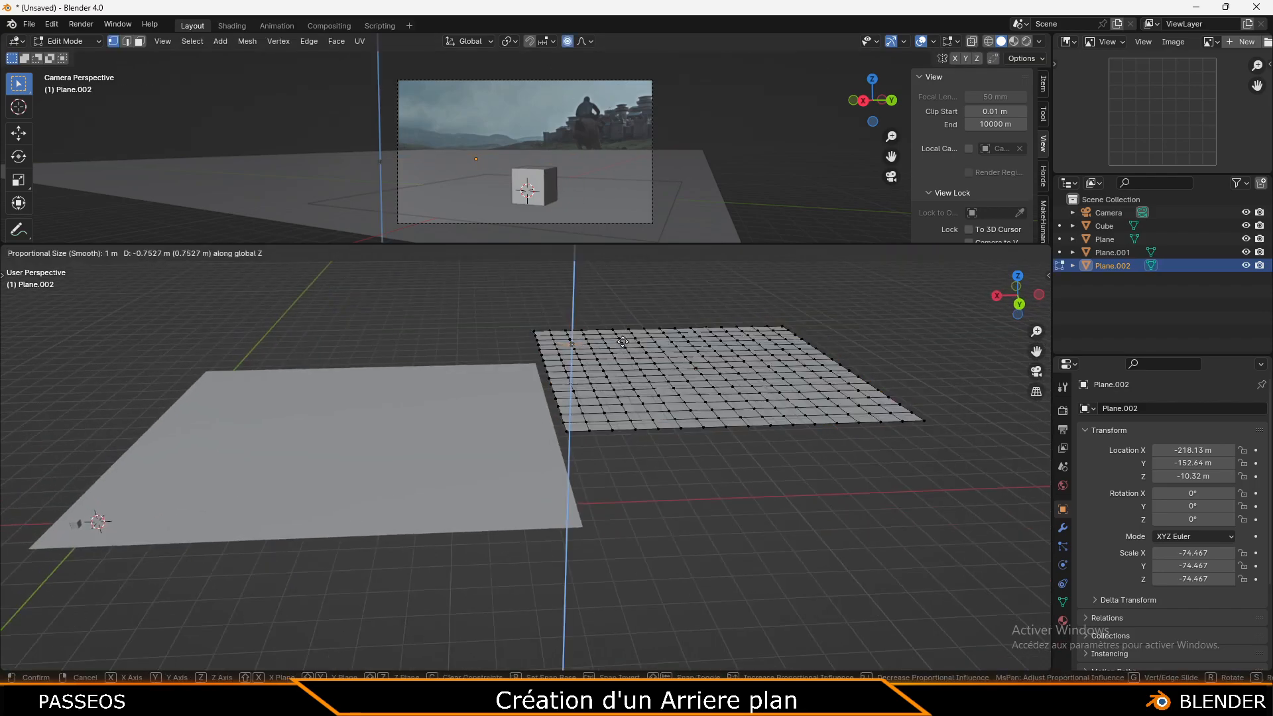
scroll(619, 281, down, 5)
click(615, 290)
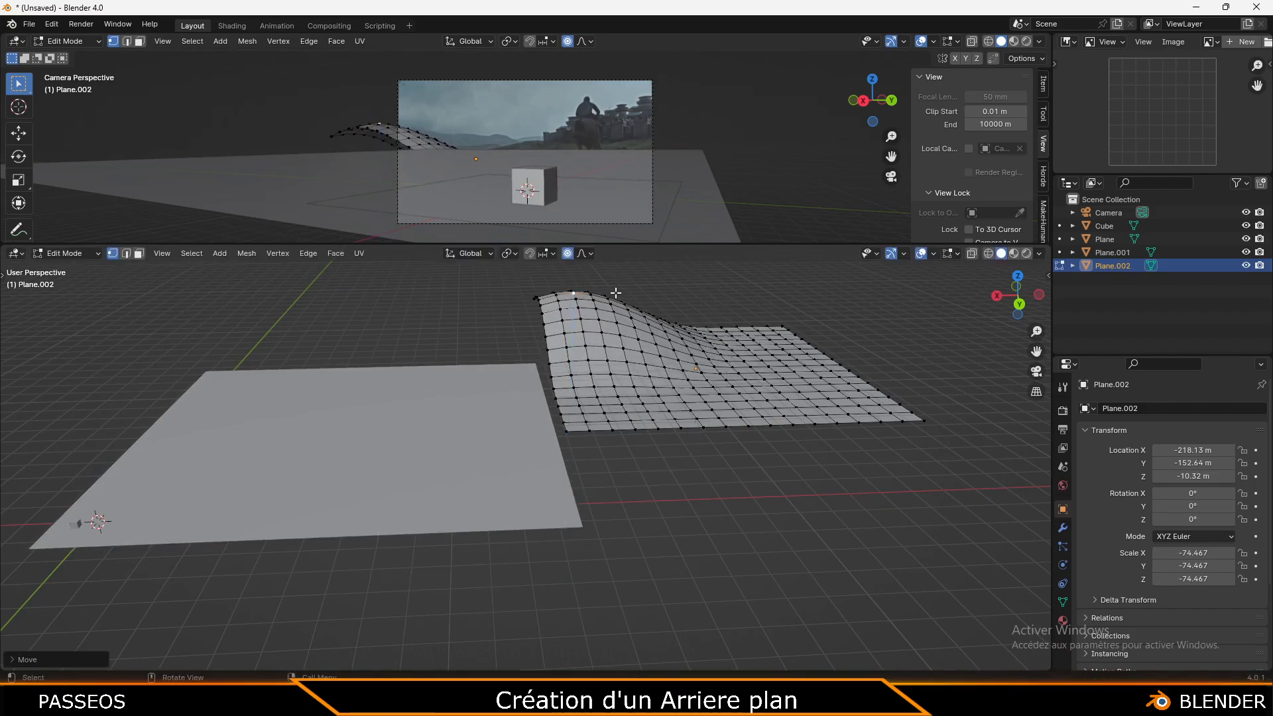
Adjust more vertices of the distant plane along Z with proportional editing to extend the hill into a rolling ridge
key(g)
key(z)
click(722, 350)
middle_drag(723, 350, 660, 350)
key(g)
key(z)
click(700, 334)
key(g)
key(z)
click(814, 330)
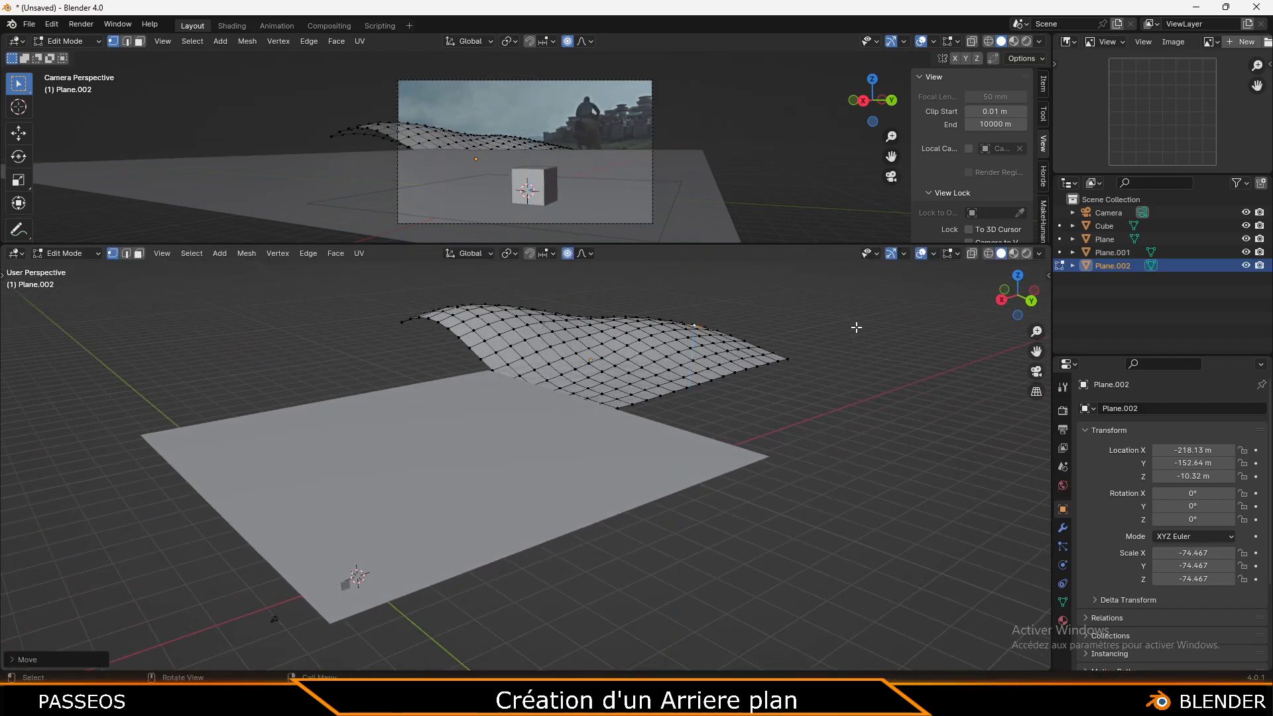
Shade the distant hill mesh smooth, move it along X to about -188 m and deselect it
key(Tab)
click(579, 336)
right_click(635, 368)
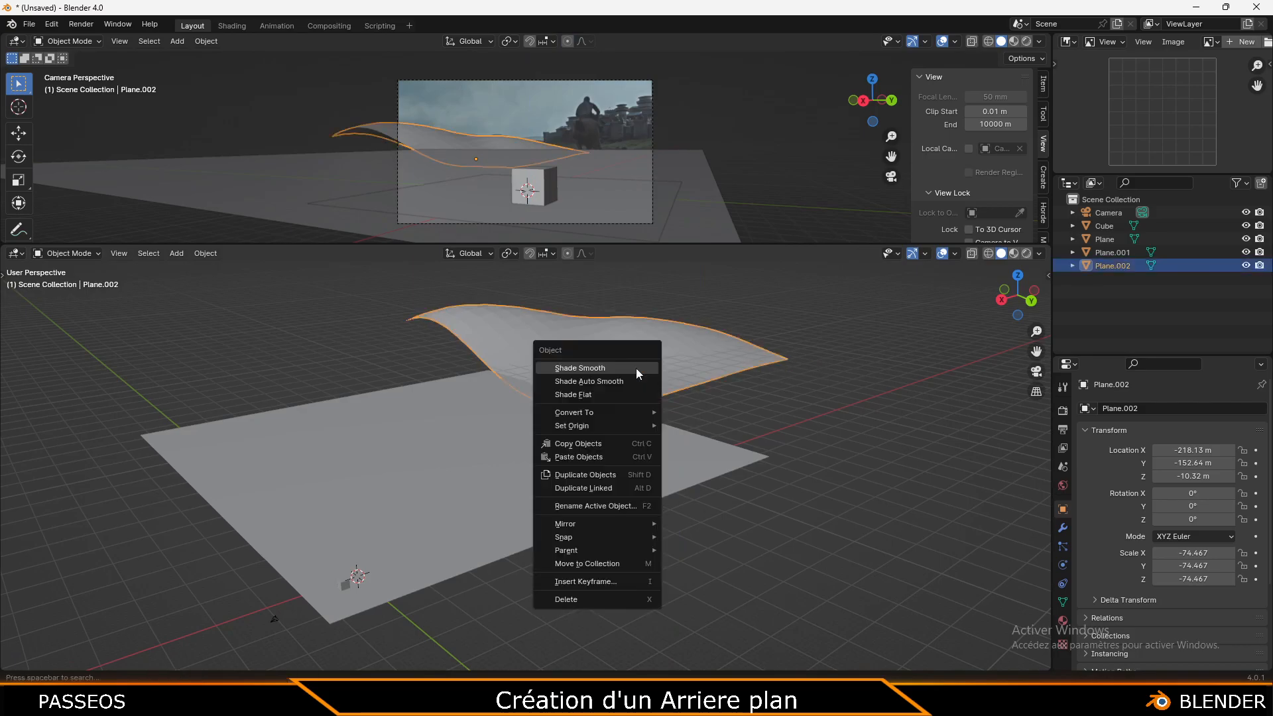
key(g)
key(x)
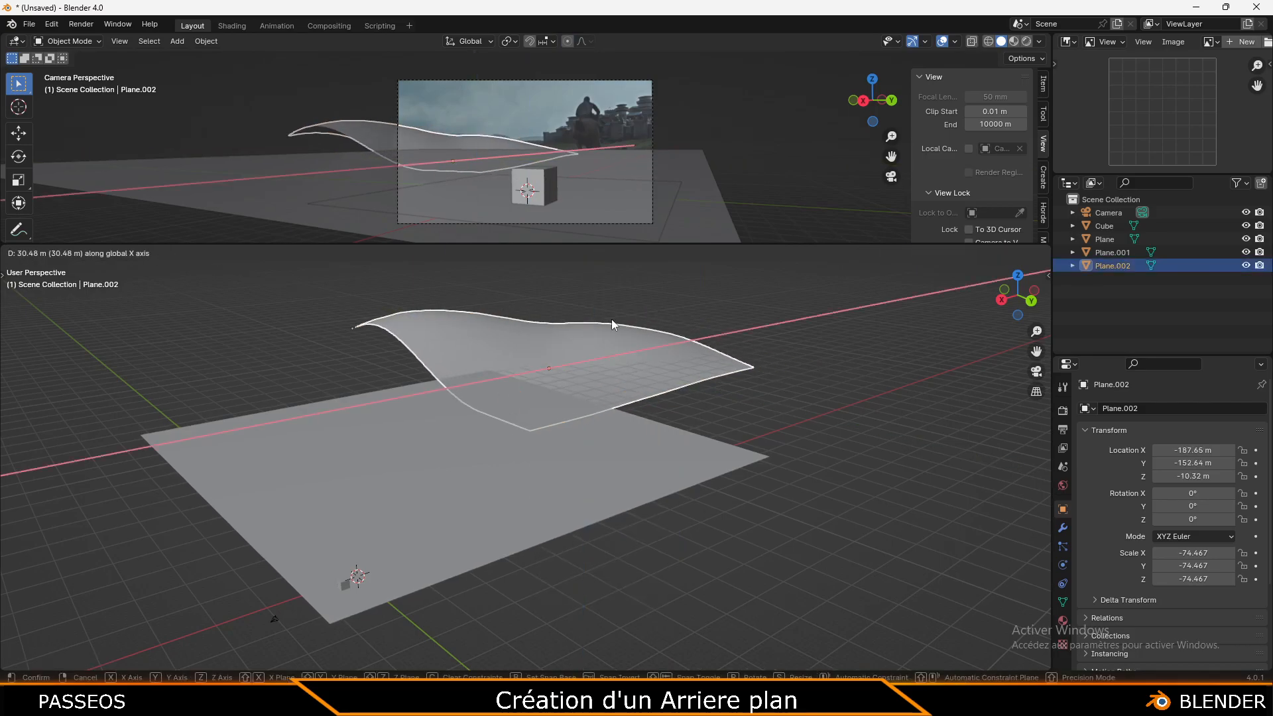
click(610, 322)
key(alt+a)
Set the depth of the camera's background image to Front so the reference overlays the scene
middle_drag(639, 396, 608, 394)
click(481, 390)
shift+middle_drag(608, 394, 694, 370)
scroll(605, 409, up, 2)
middle_drag(605, 408, 591, 403)
click(421, 135)
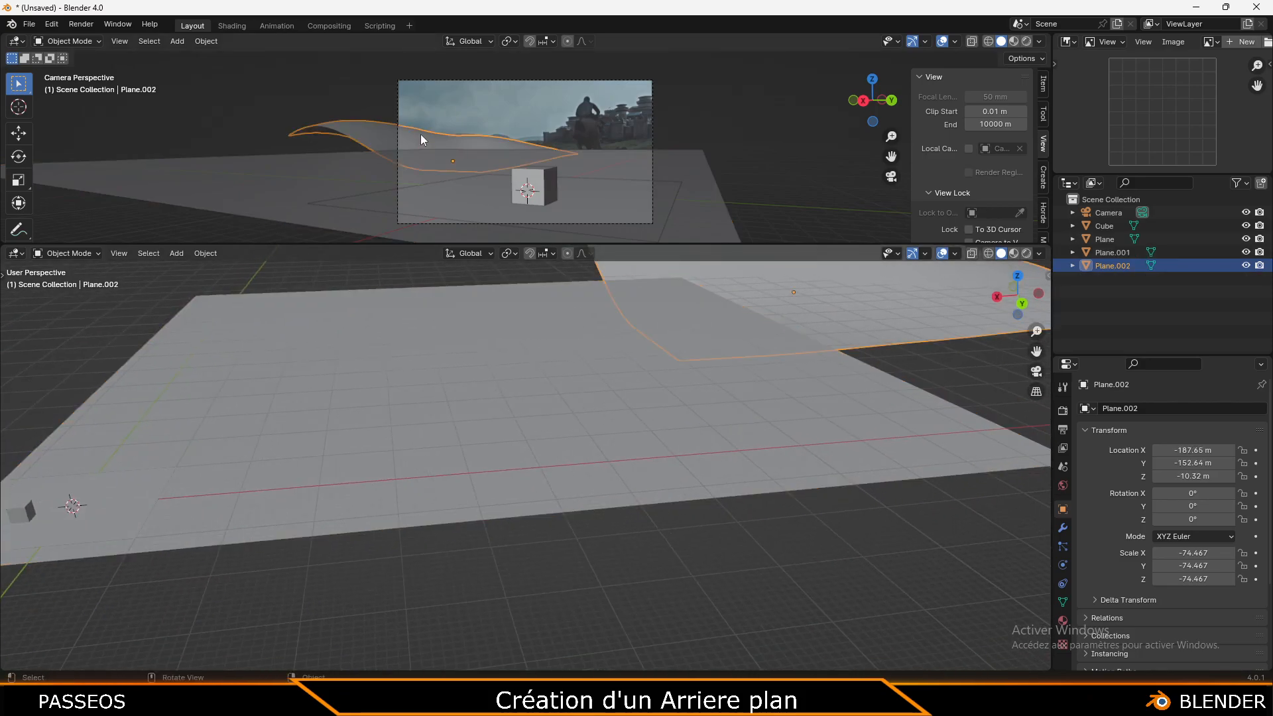
click(524, 79)
click(1063, 564)
scroll(1216, 592, down, 5)
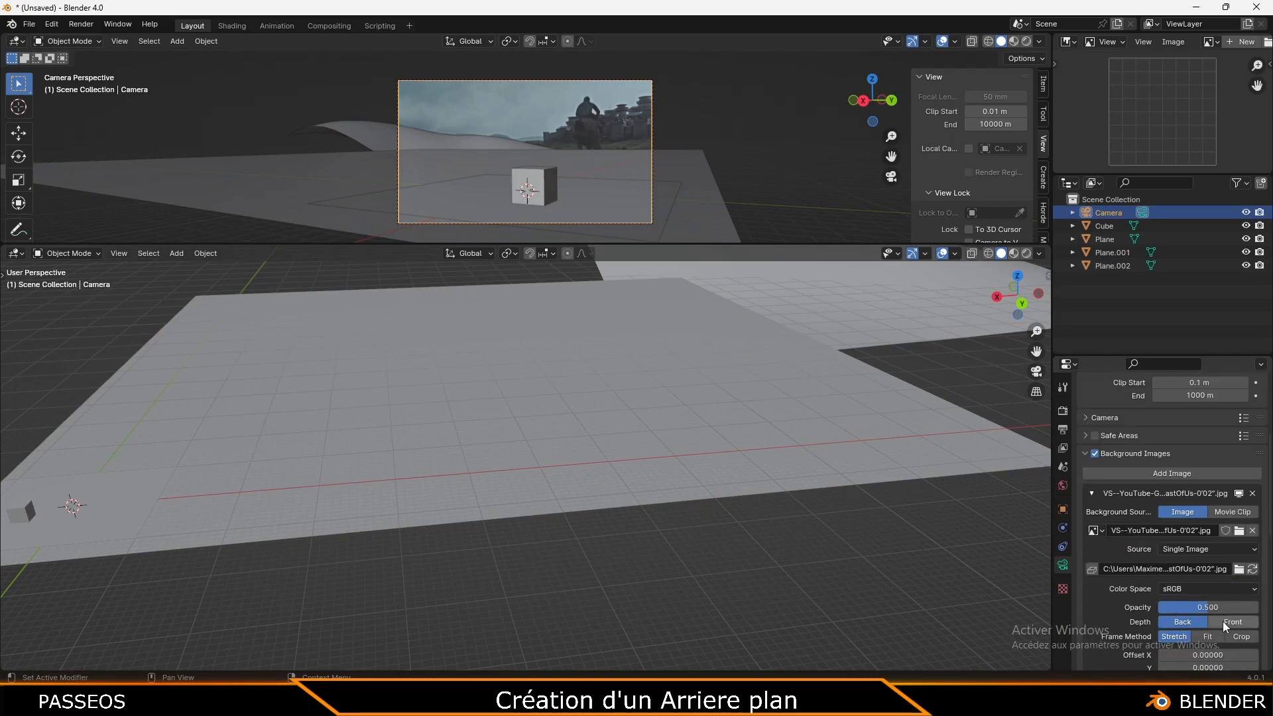
click(1223, 622)
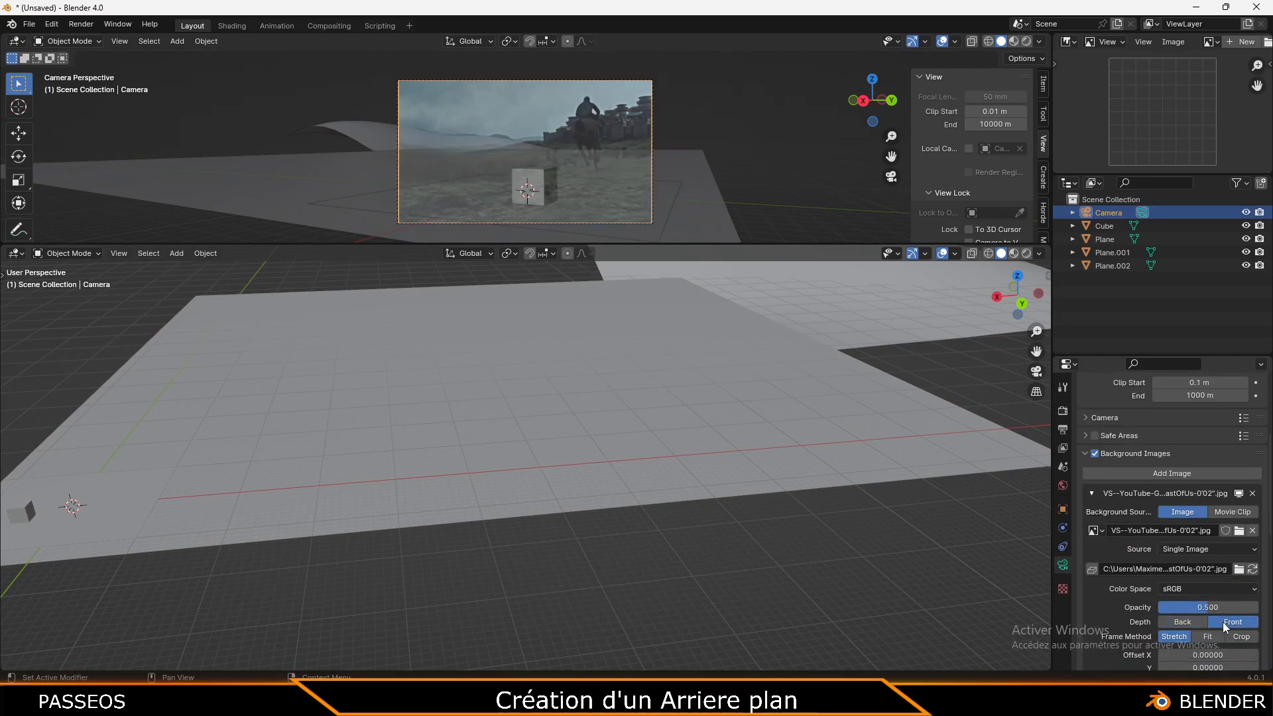
Shade the large ground plane smooth, with the camera view enlarged on the reference horizon
click(615, 465)
scroll(416, 153, up, 6)
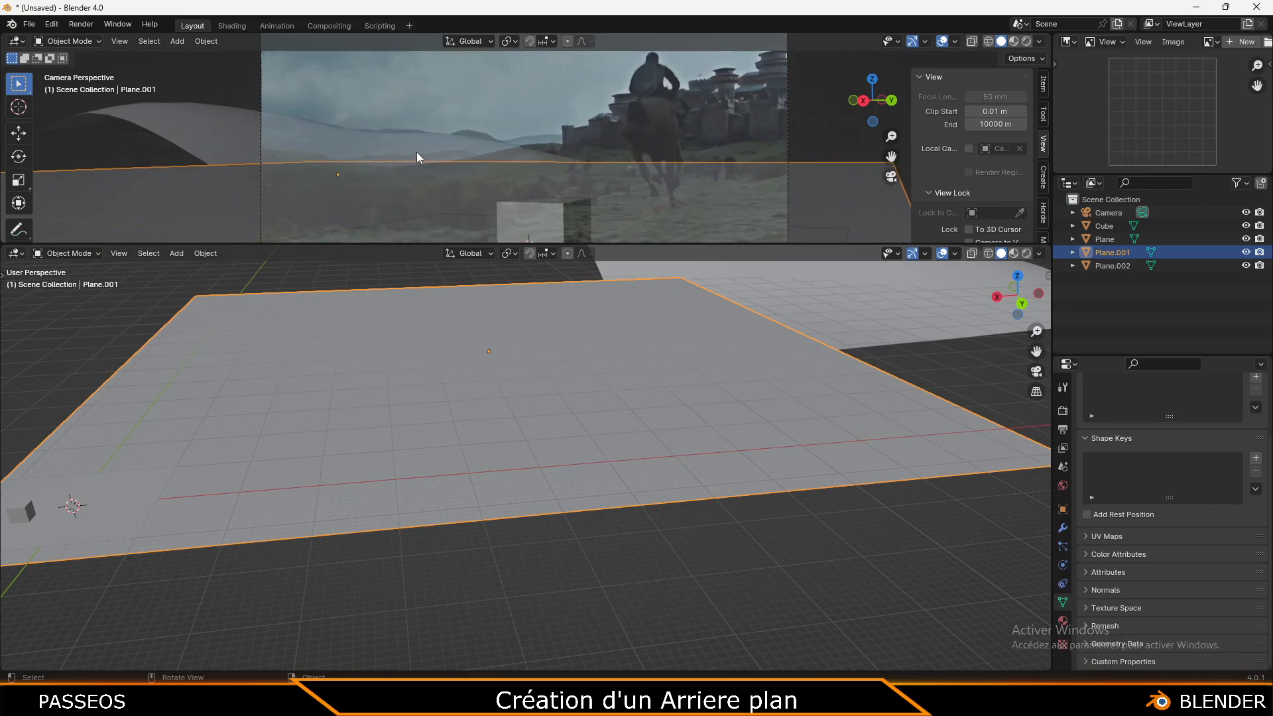
right_click(639, 370)
key(Escape)
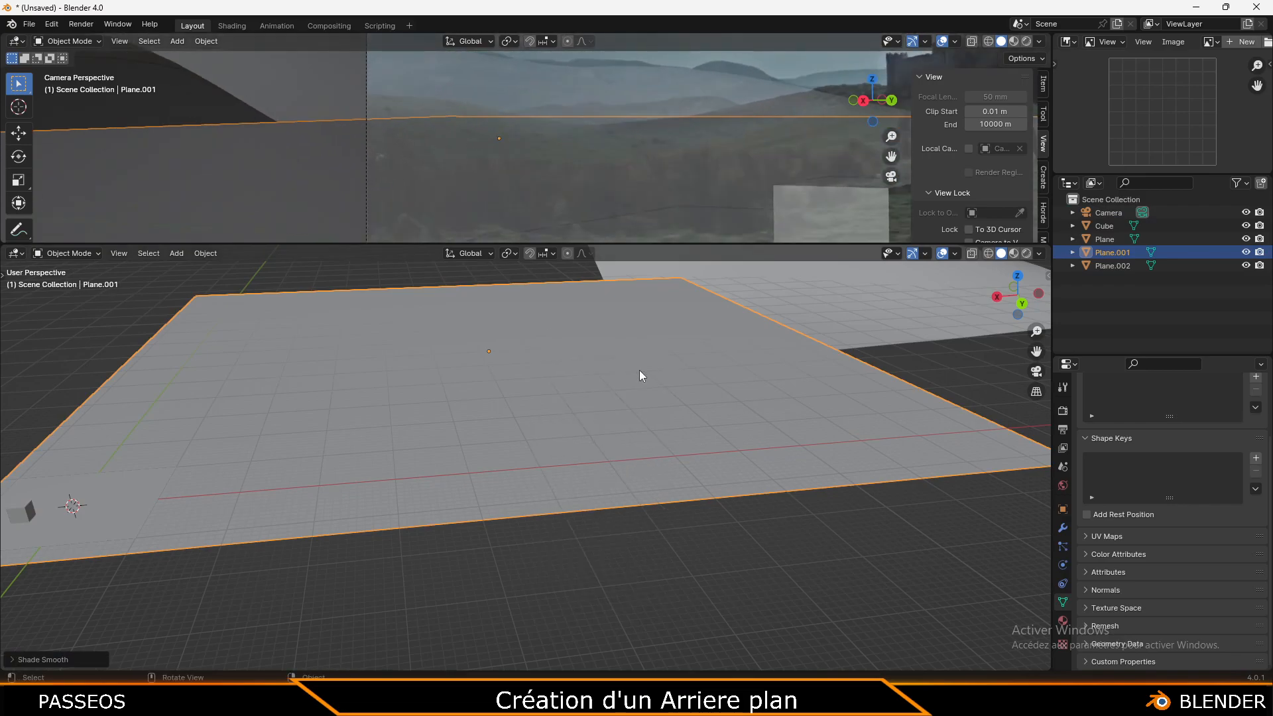
Subdivide the large ground plane repeatedly into a dense grid
key(Tab)
right_click(639, 370)
click(640, 370)
right_click(639, 370)
click(639, 370)
right_click(639, 370)
click(639, 370)
key(Tab)
scroll(554, 358, down, 4)
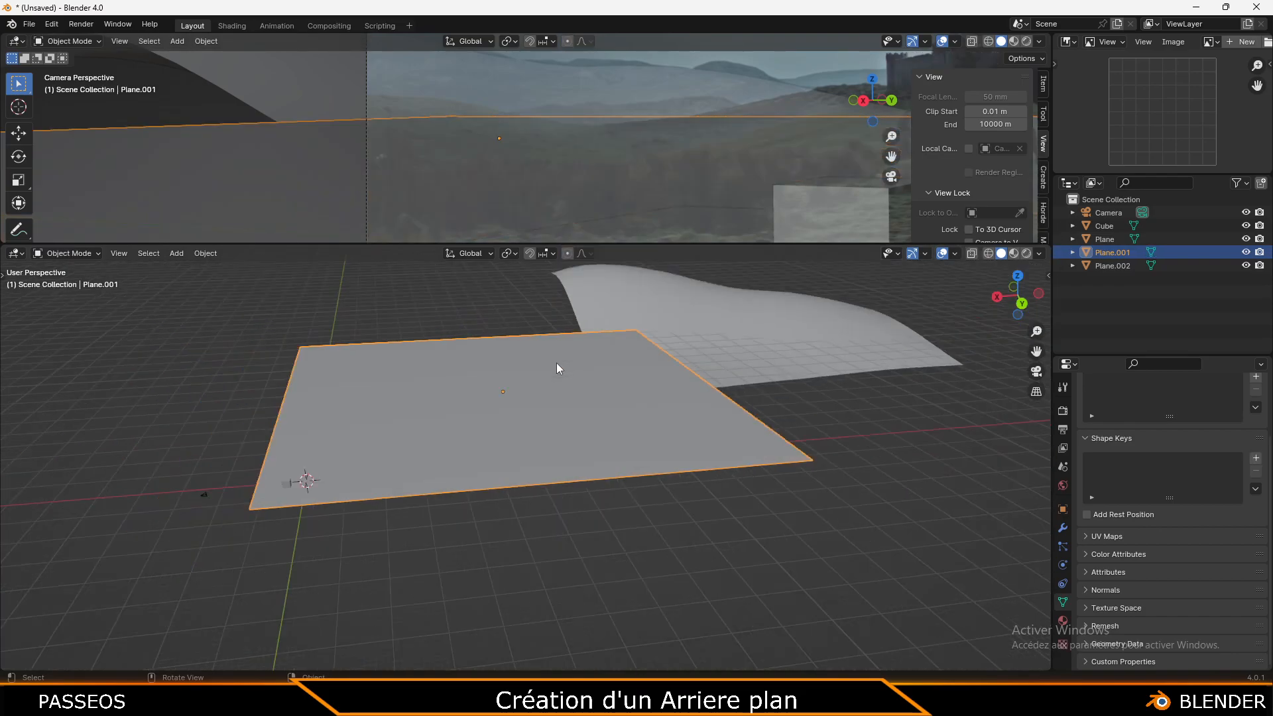
Raise the ground plane's far edge along Z with proportional editing to follow the hills in the reference image
key(Tab)
click(512, 398)
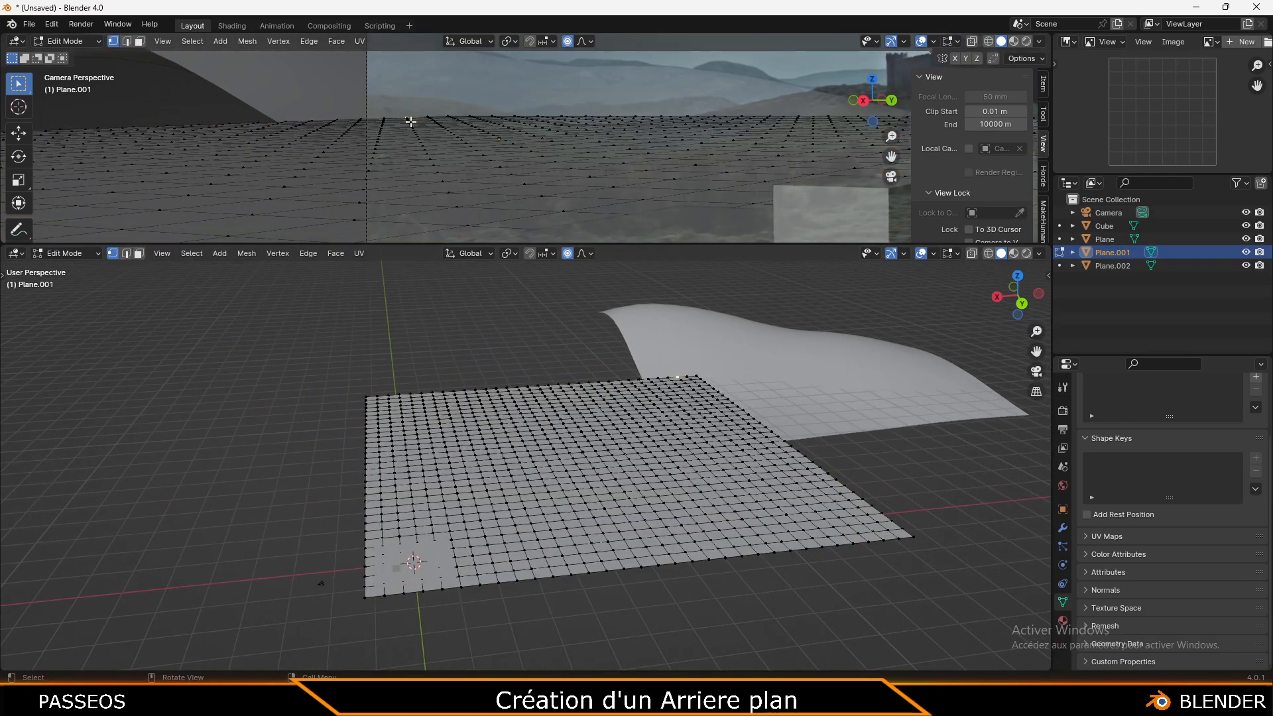
key(g)
key(z)
click(594, 111)
click(595, 110)
key(g)
key(z)
right_click(595, 136)
Lower a vertex near the far side of the ground plane along Z with proportional editing to reduce the rise there
middle_drag(663, 398, 690, 408)
scroll(844, 412, up, 4)
middle_drag(844, 412, 697, 342)
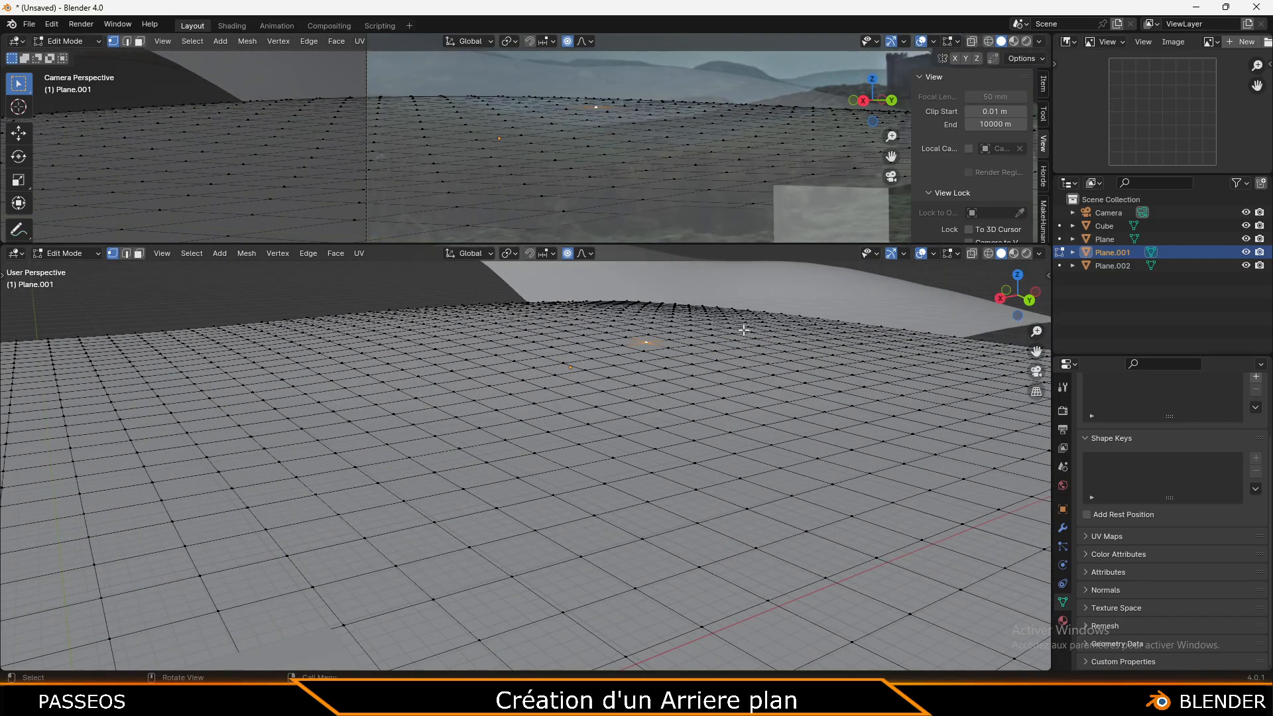
click(744, 332)
key(g)
key(z)
click(741, 355)
Raise a vertex farther along the ground plane's far side with proportional editing to form a gentle hill
click(369, 333)
key(g)
key(z)
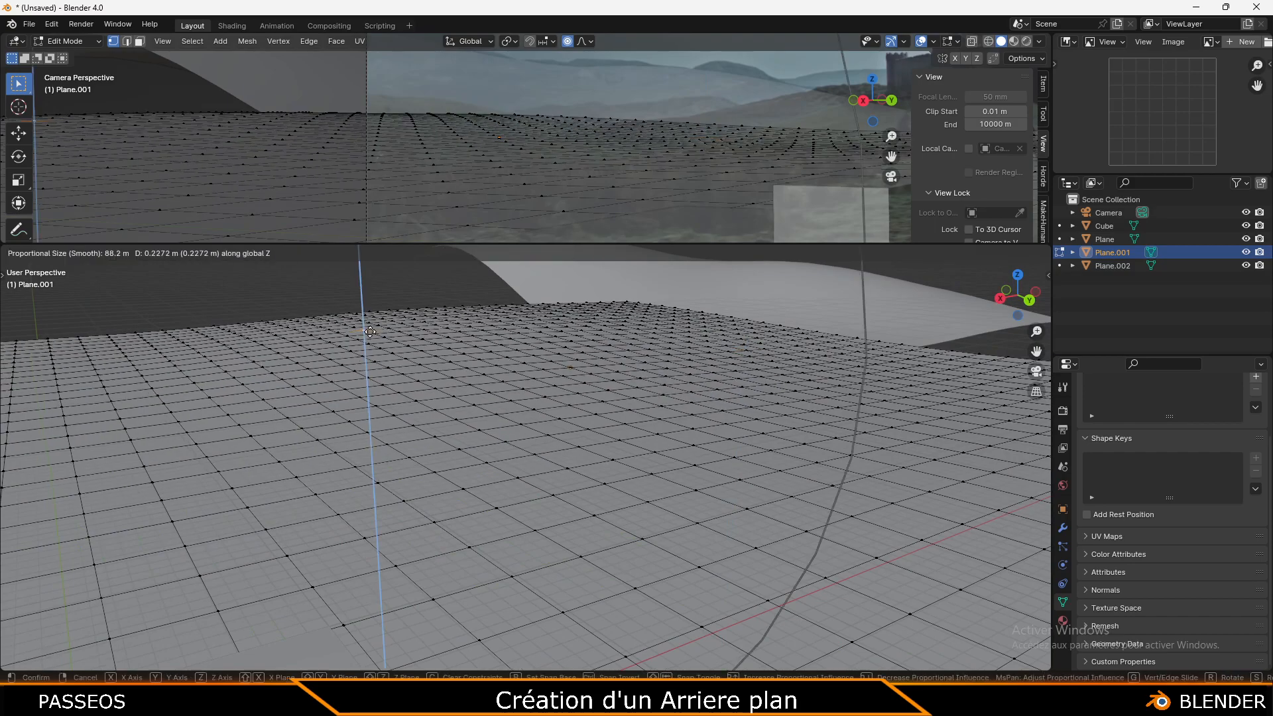
click(377, 308)
shift+middle_drag(600, 350, 431, 352)
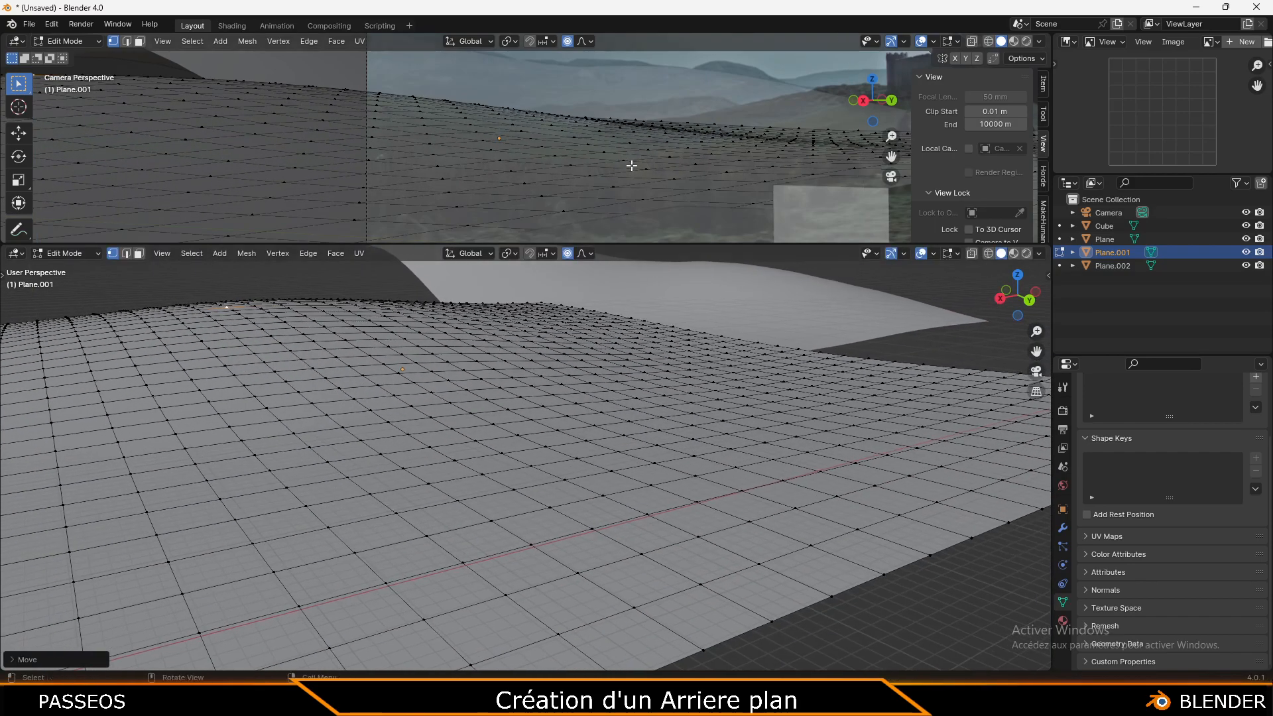
Lower a vertex farther along the large ground plane's far side along Z with proportional editing
scroll(634, 153, down, 1)
middle_drag(767, 375, 539, 458)
key(g)
key(z)
click(756, 370)
scroll(540, 457, down, 3)
middle_drag(629, 417, 535, 429)
Raise vertices toward the outer end of the ground plane's far side with proportional editing to form a second hill
key(Tab)
key(alt+a)
click(503, 421)
key(Tab)
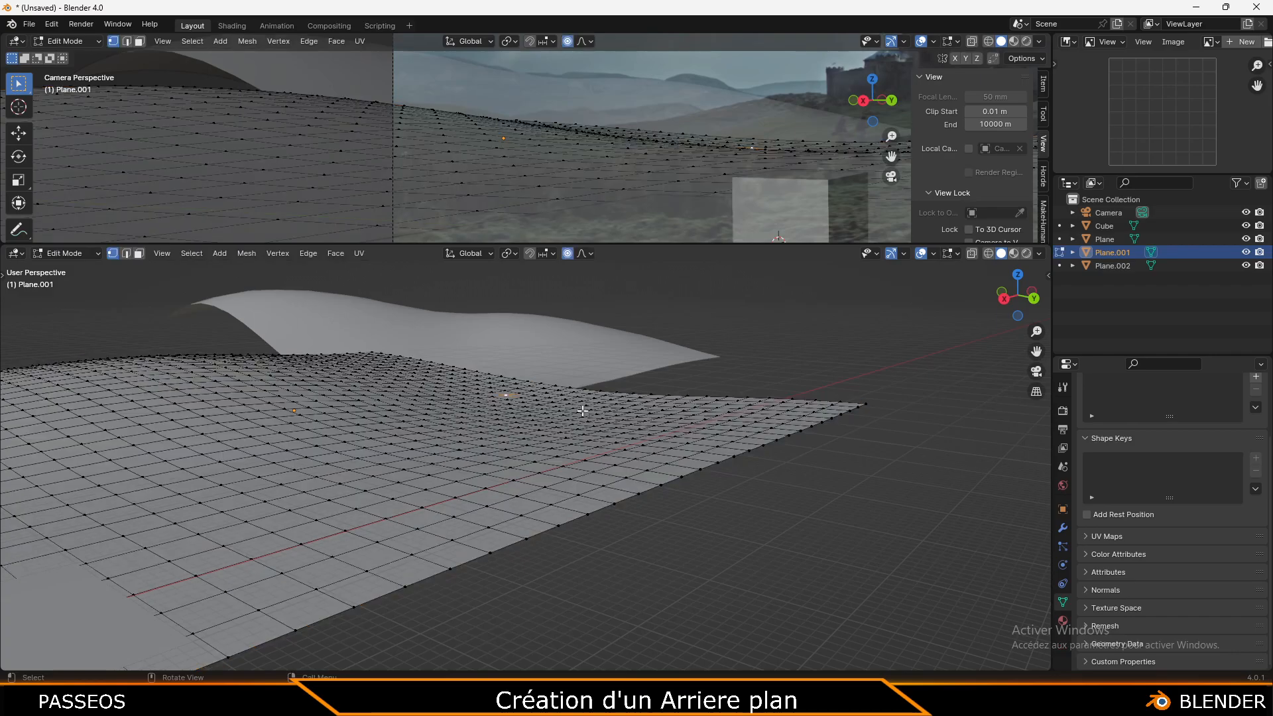
key(g)
key(z)
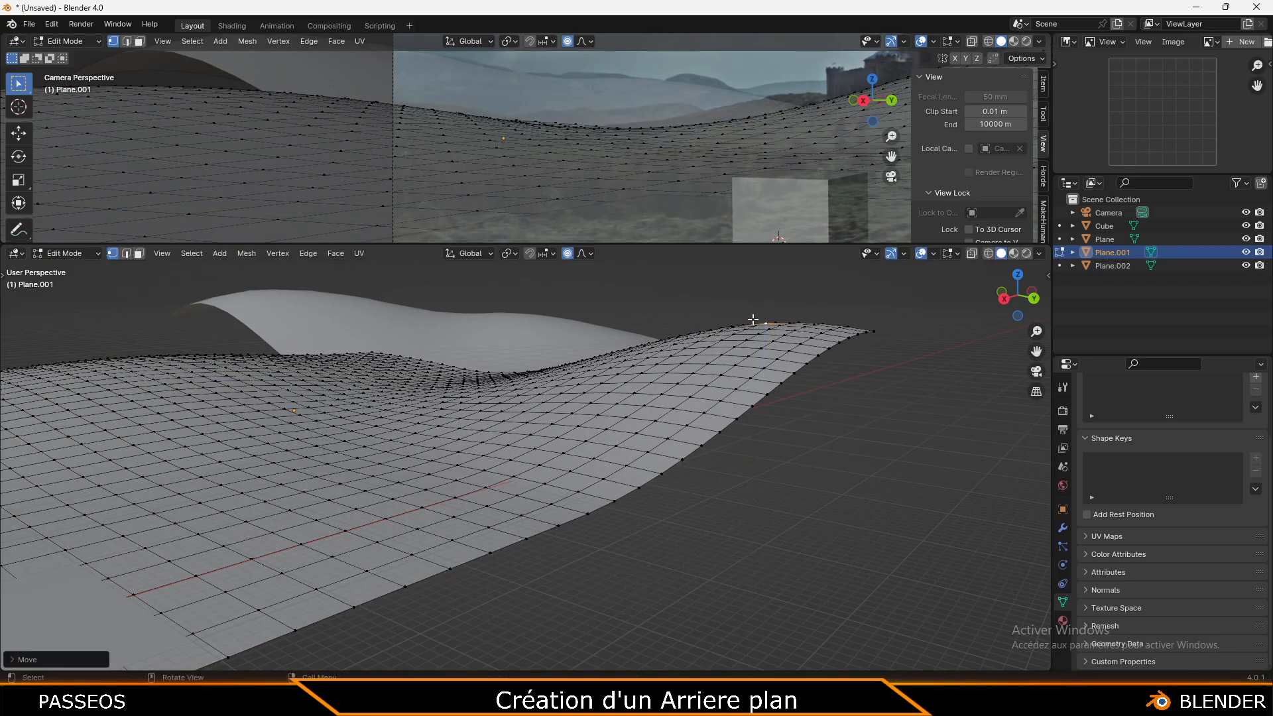
click(660, 378)
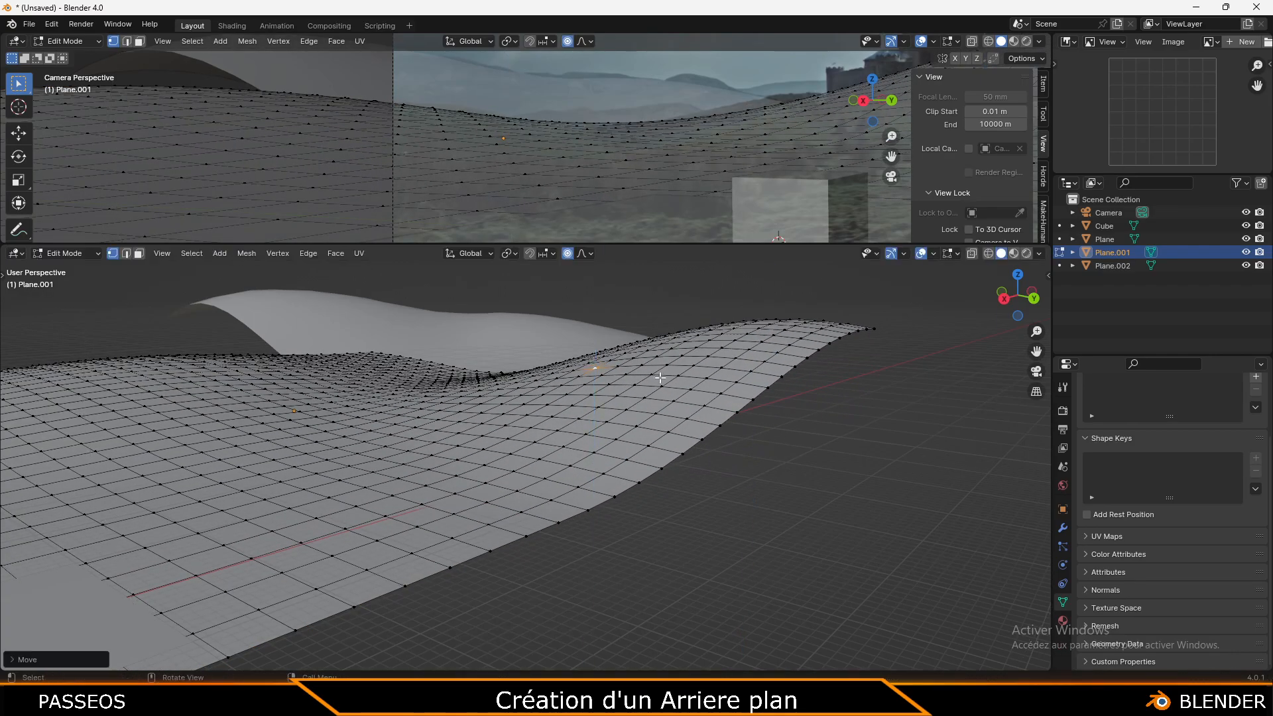
key(g)
key(z)
click(644, 347)
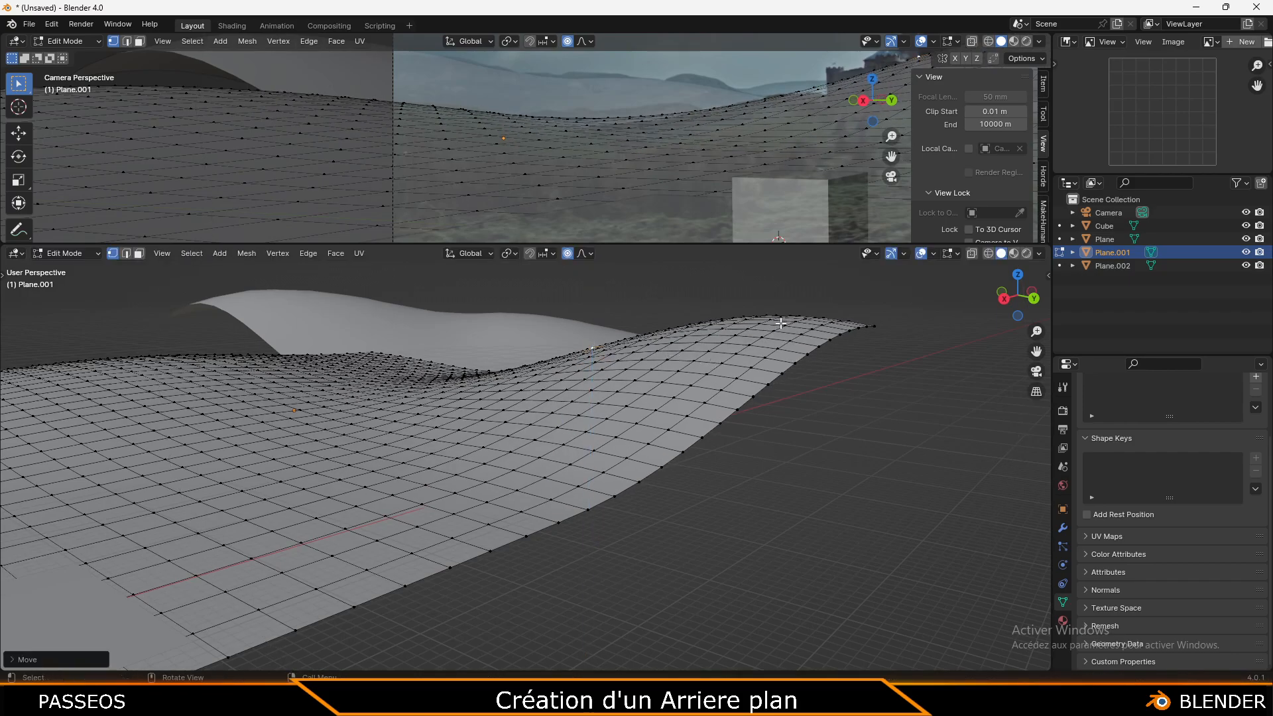
Lower vertices on the near slope of the second hill along Z with proportional editing to create a dip
key(g)
key(z)
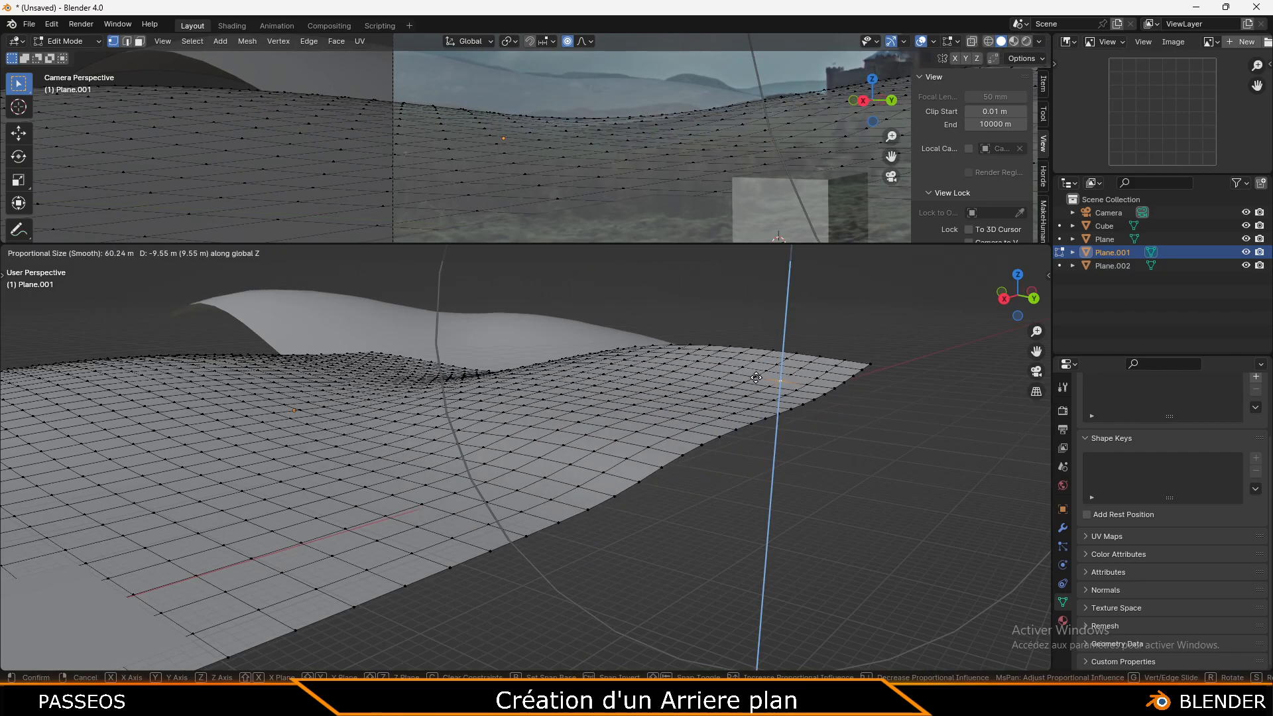
click(719, 385)
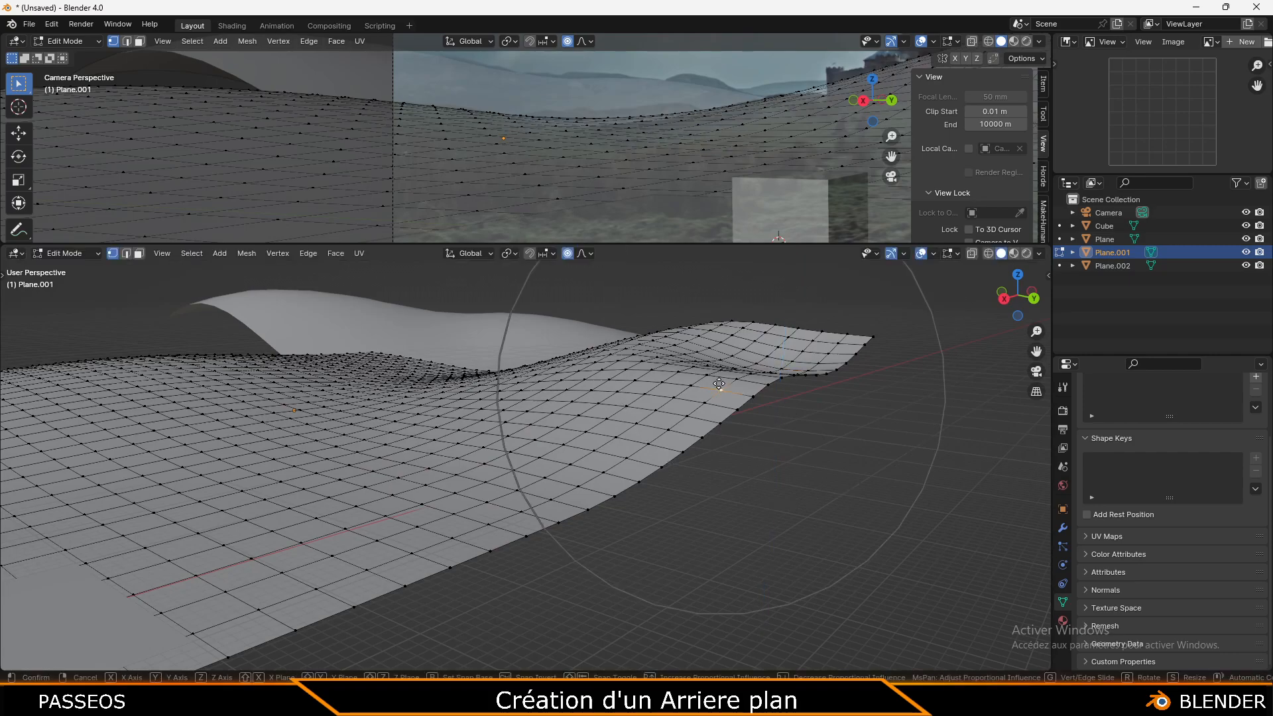
key(z)
click(718, 420)
Select the second hill's upper vertices in the camera view and lower them together along Z to match the reference slope
scroll(733, 189, down, 3)
shift+middle_drag(718, 175, 438, 233)
scroll(517, 153, down, 2)
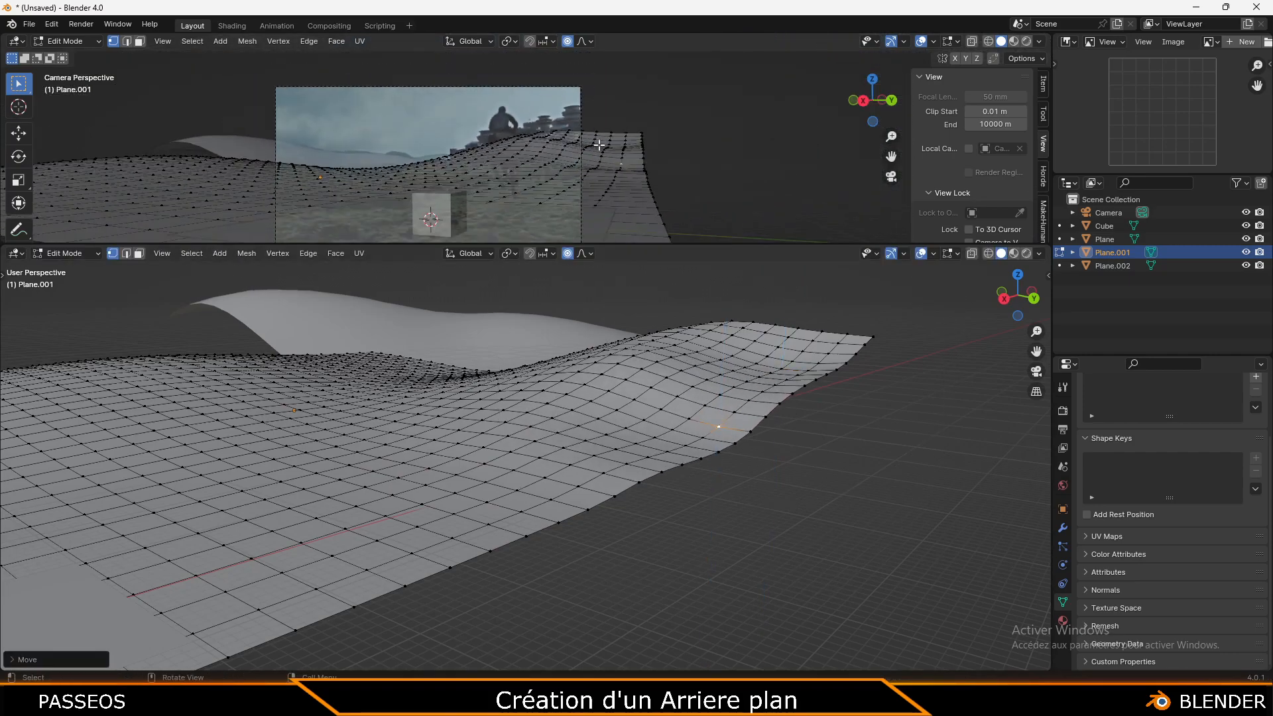
drag(694, 90, 539, 174)
key(g)
key(z)
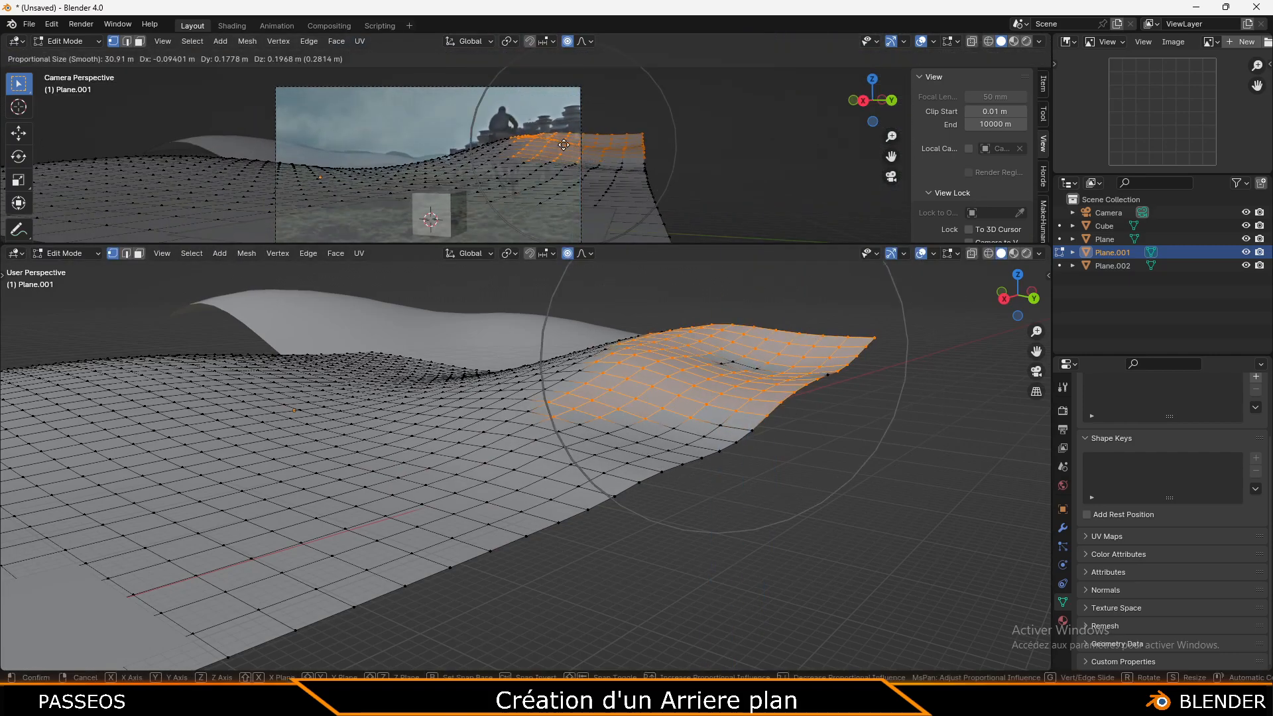
click(556, 168)
click(696, 117)
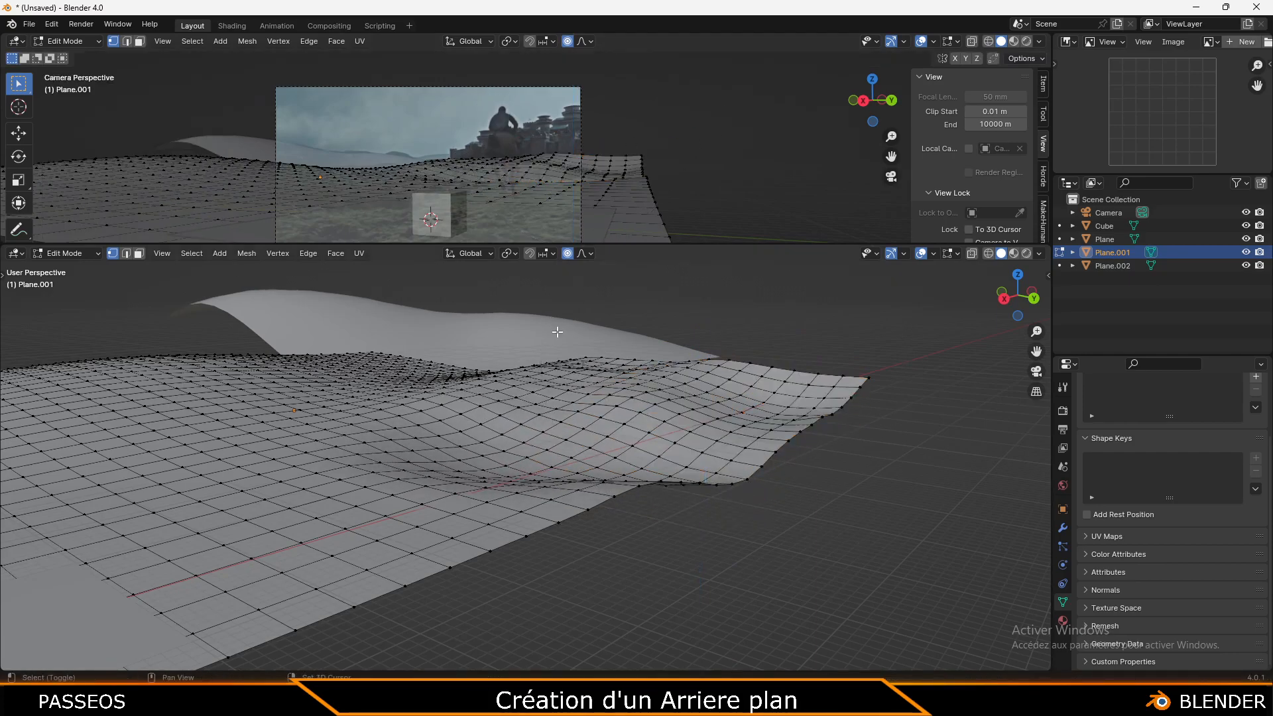
Return to Object Mode, select the small foreground plane under the cube and scale it up to about 1.6 times
key(Tab)
click(697, 176)
shift+middle_drag(424, 407, 702, 377)
scroll(506, 400, down, 2)
click(292, 483)
shift+middle_drag(293, 483, 606, 347)
scroll(505, 441, up, 2)
scroll(417, 206, up, 2)
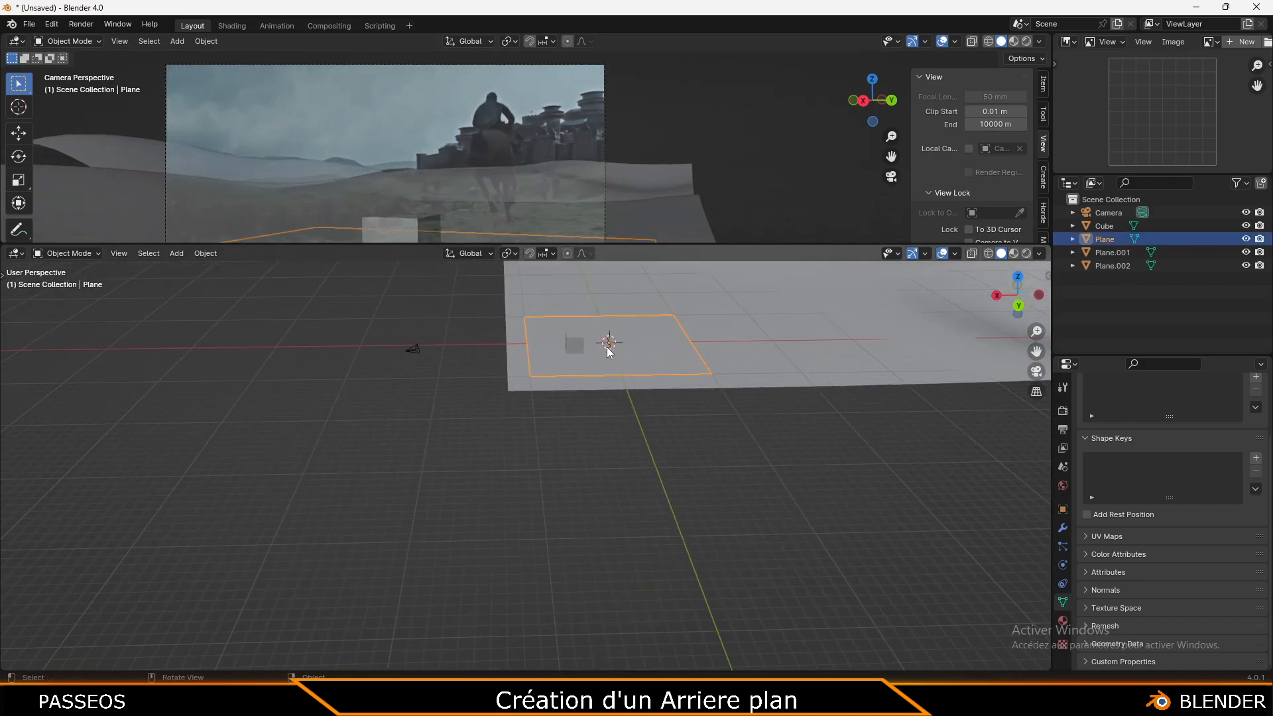
key(s)
click(693, 358)
scroll(467, 203, down, 1)
scroll(467, 198, down, 2)
shift+middle_drag(512, 197, 443, 168)
scroll(404, 204, down, 1)
scroll(461, 157, up, 1)
scroll(462, 157, up, 2)
key(s)
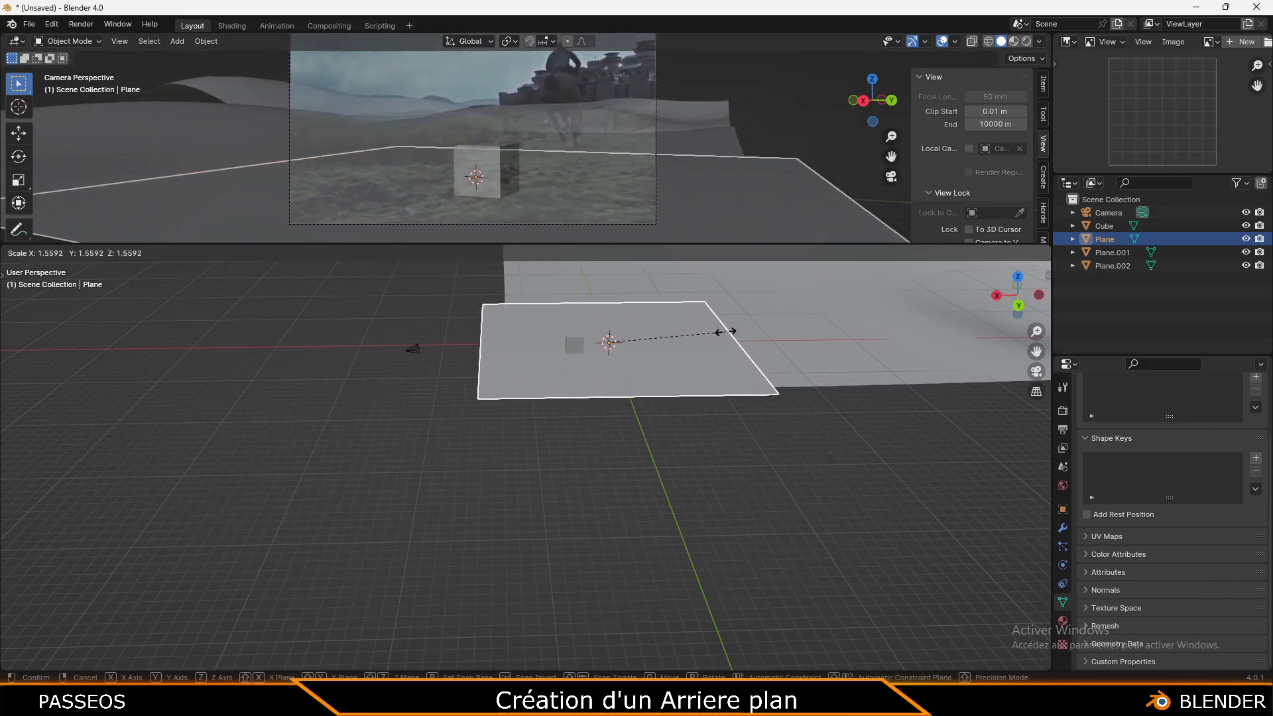
click(739, 330)
Shift the foreground plane horizontally without changing its height, and enlarge it to more than twice its size
key(g)
key(shift+z)
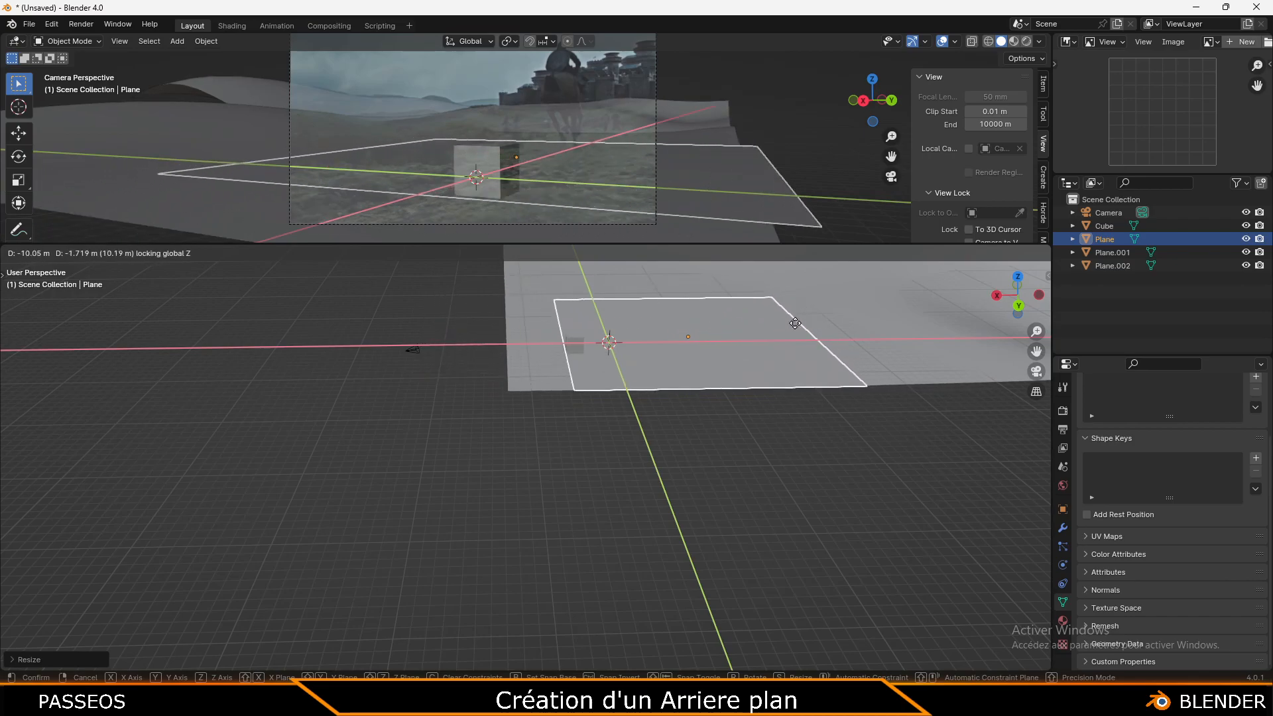
click(717, 324)
key(s)
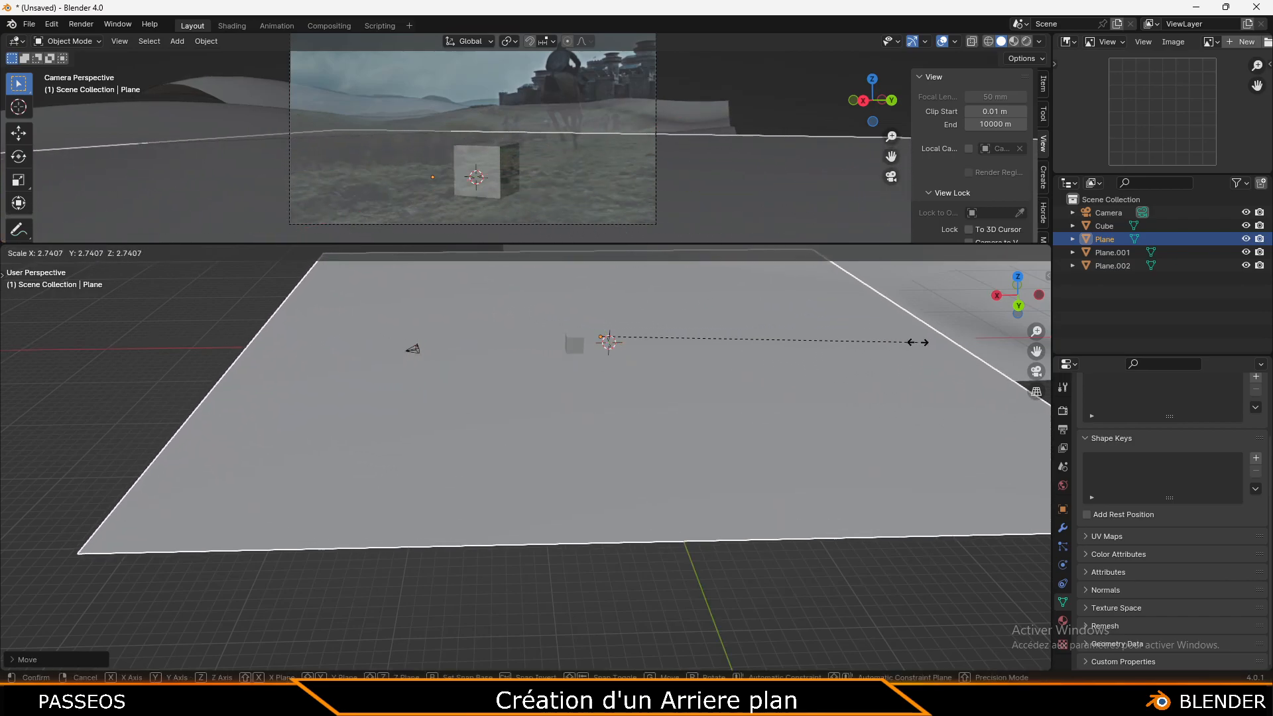
click(895, 344)
mouse_move(642, 352)
middle_down()
mouse_move(580, 353)
mouse_move(666, 386)
mouse_move(599, 369)
mouse_move(623, 361)
middle_up()
key(Tab)
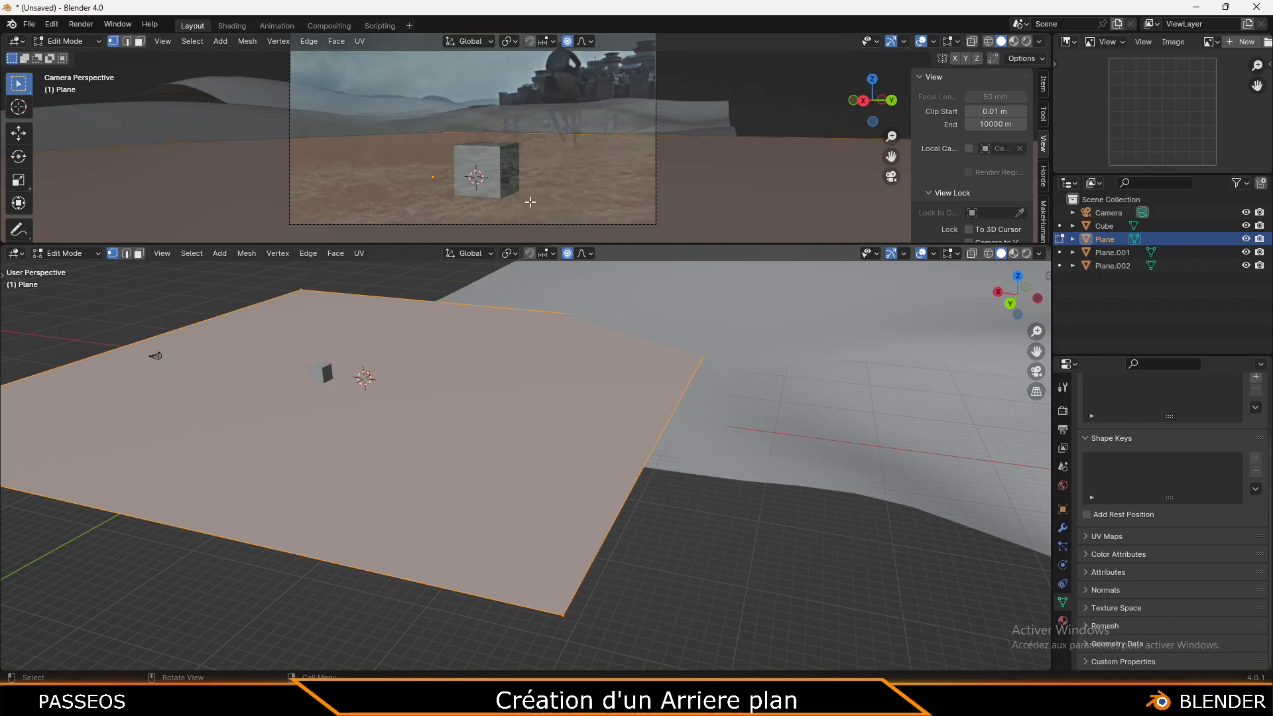
key(alt+a)
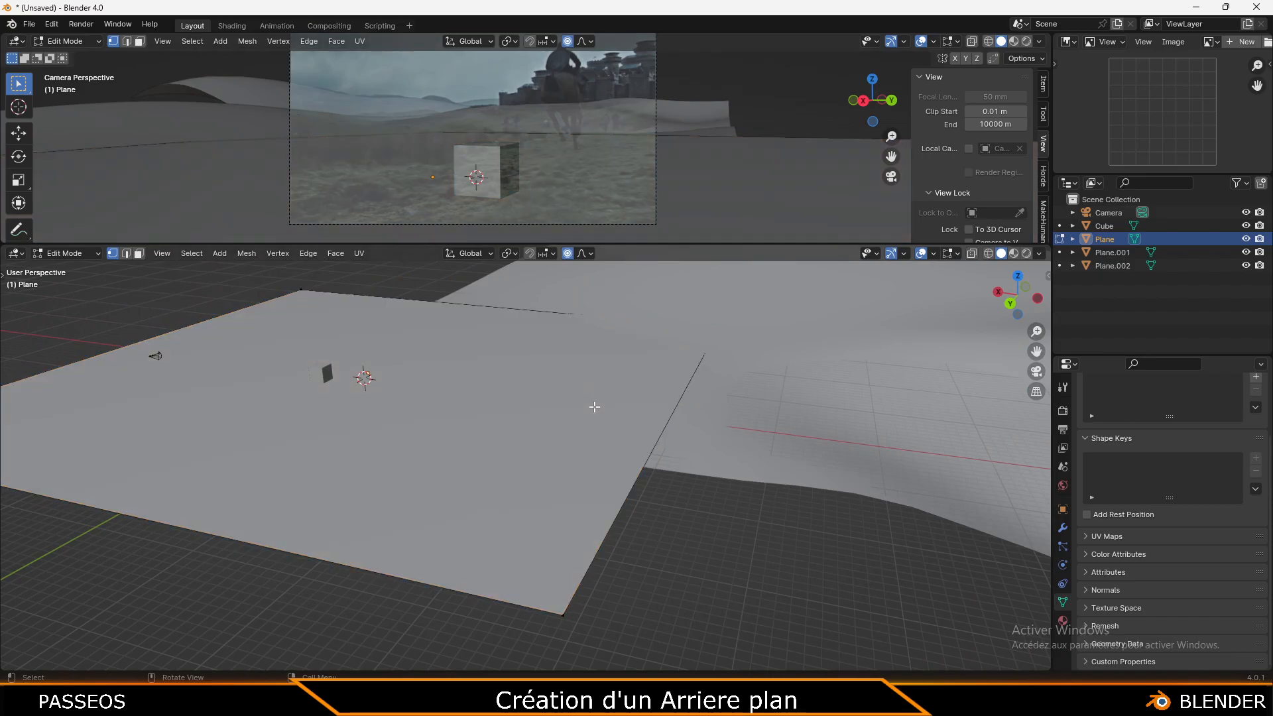
scroll(557, 159, up, 2)
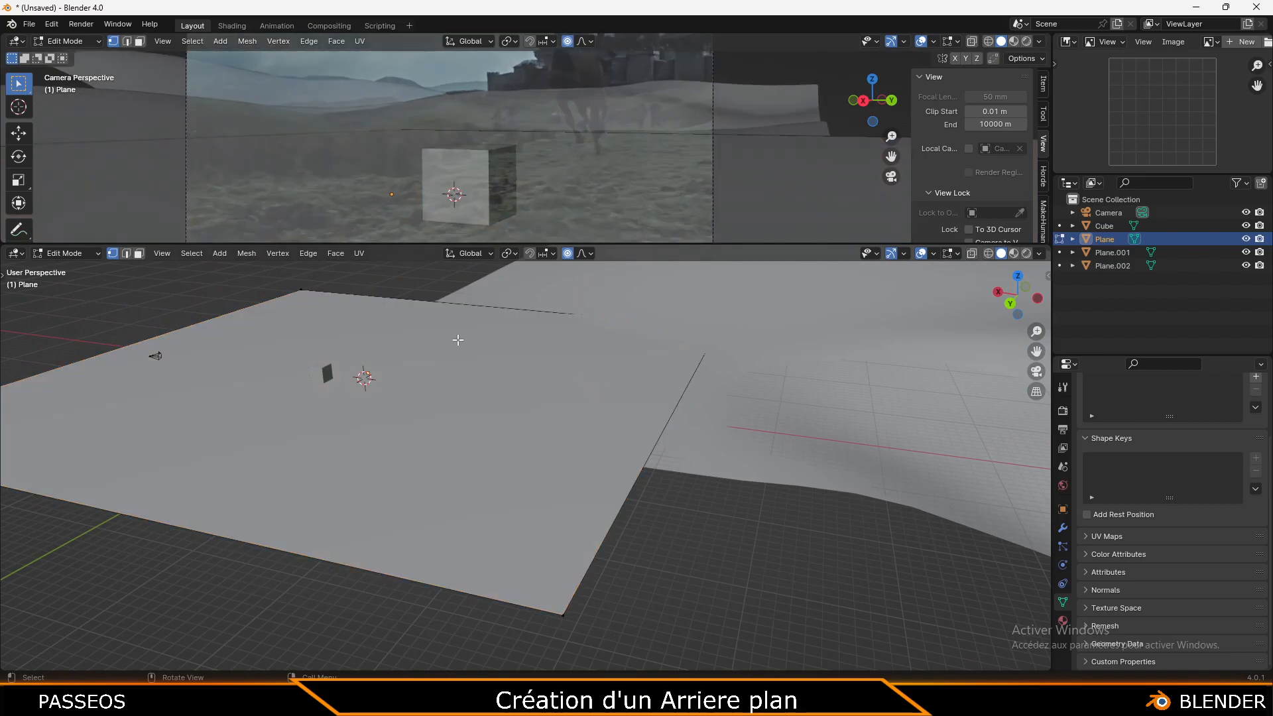
key(Tab)
click(700, 480)
click(559, 365)
middle_drag(558, 365, 633, 346)
scroll(529, 342, down, 4)
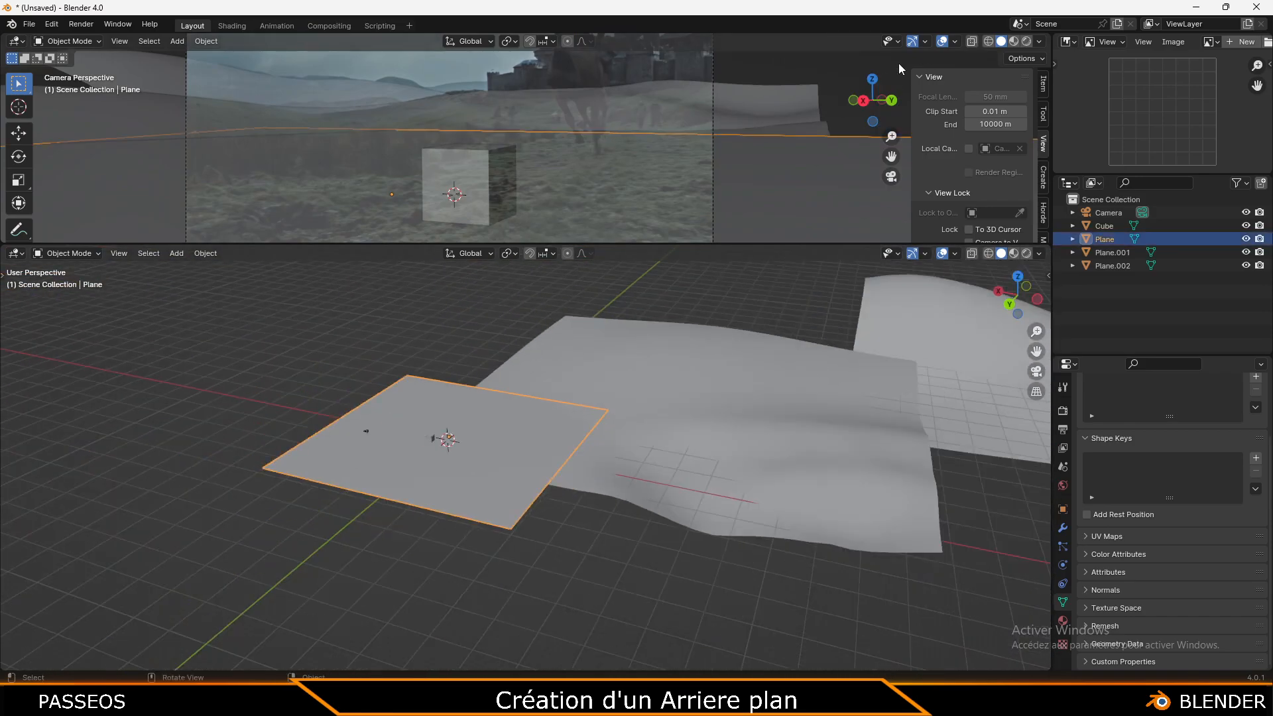
Look through the camera and hide its background reference image
key(KP_0)
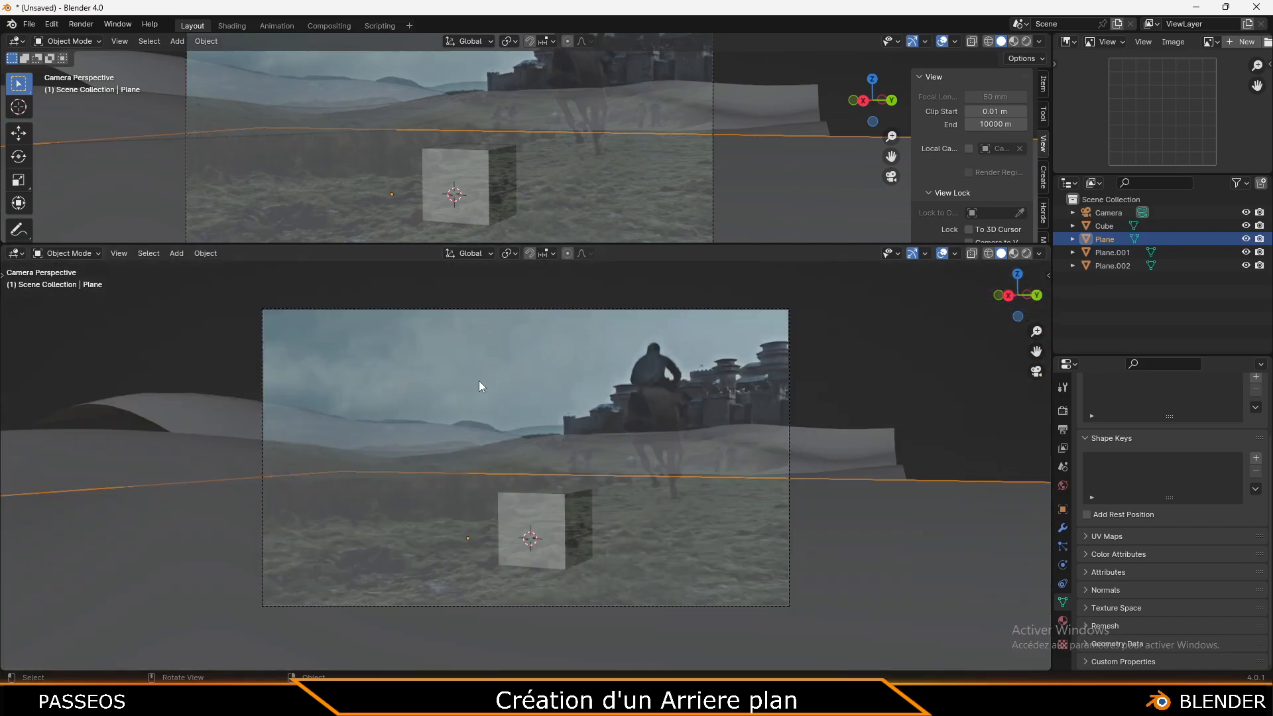
click(788, 310)
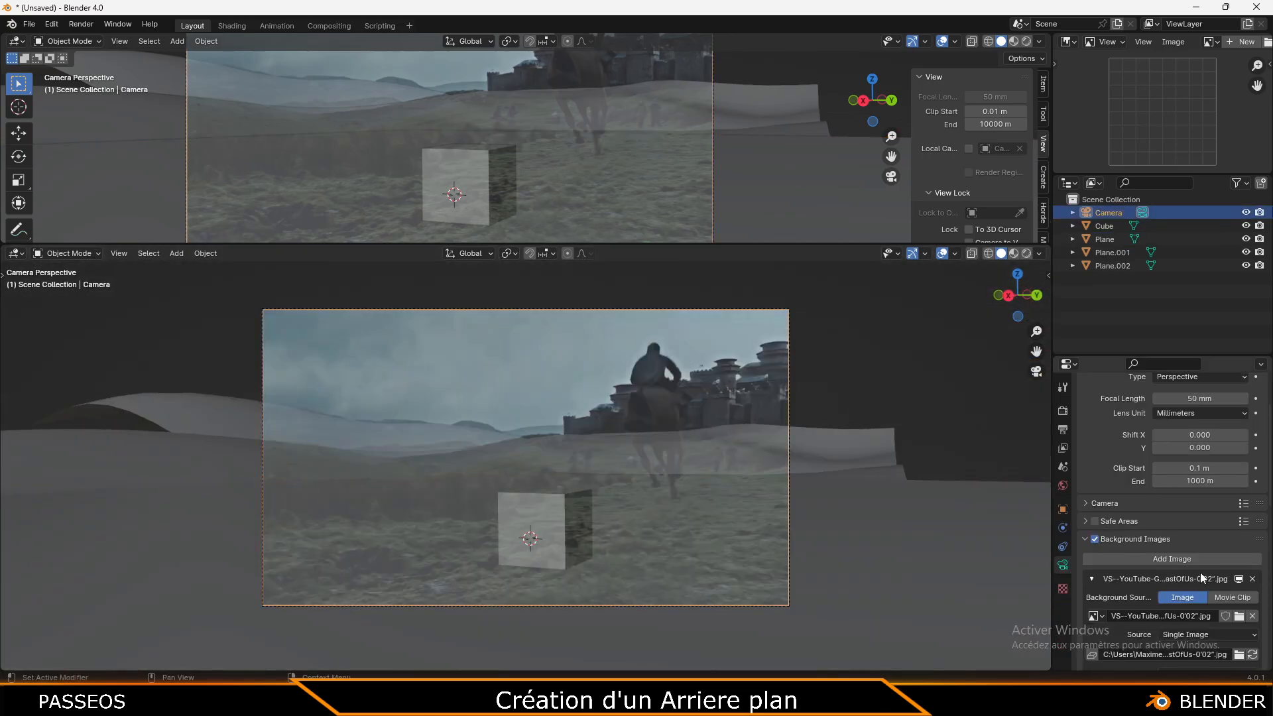
click(1239, 579)
click(838, 548)
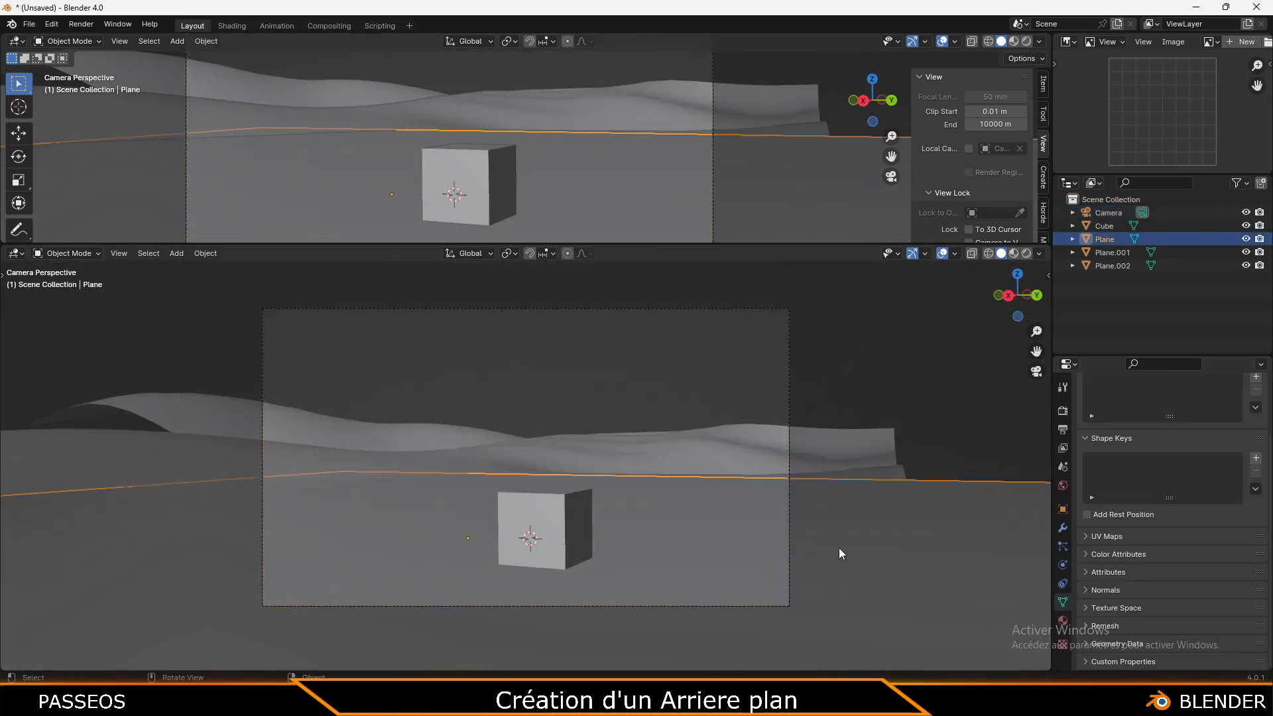
Examine the foreground, middle and distant ground planes one at a time in the camera view
click(653, 458)
click(480, 437)
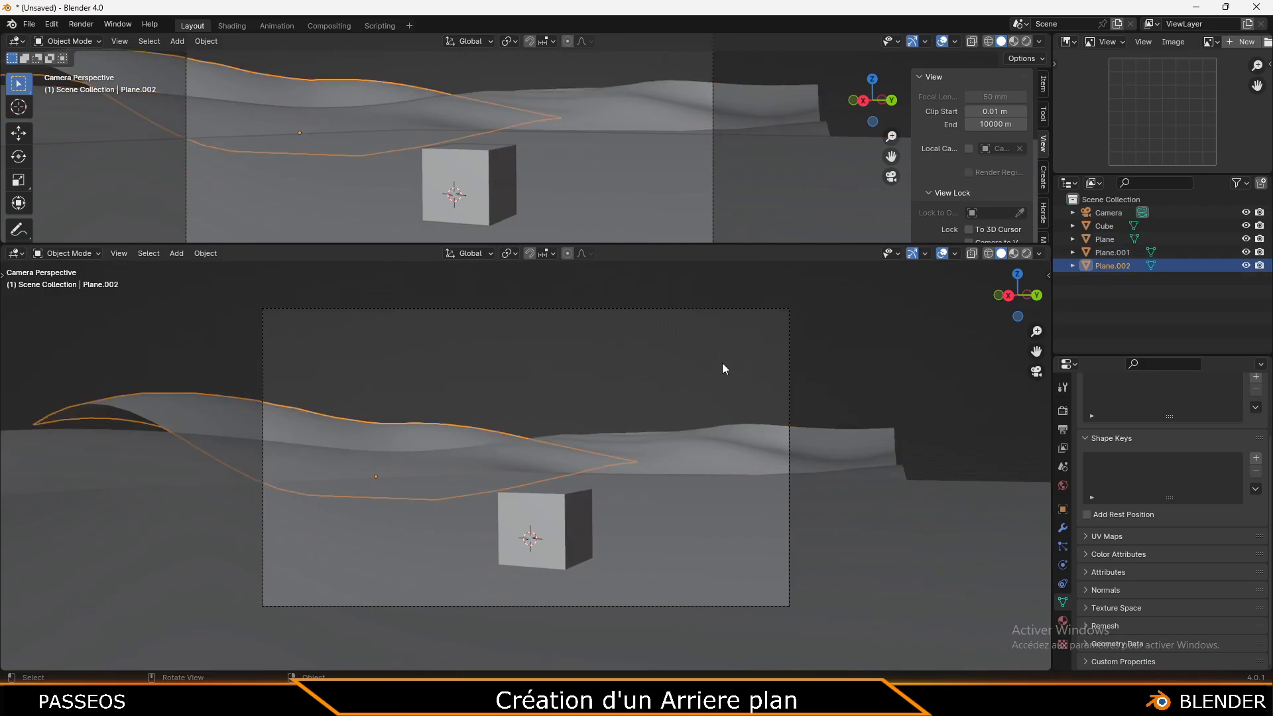
click(728, 568)
click(879, 404)
click(875, 522)
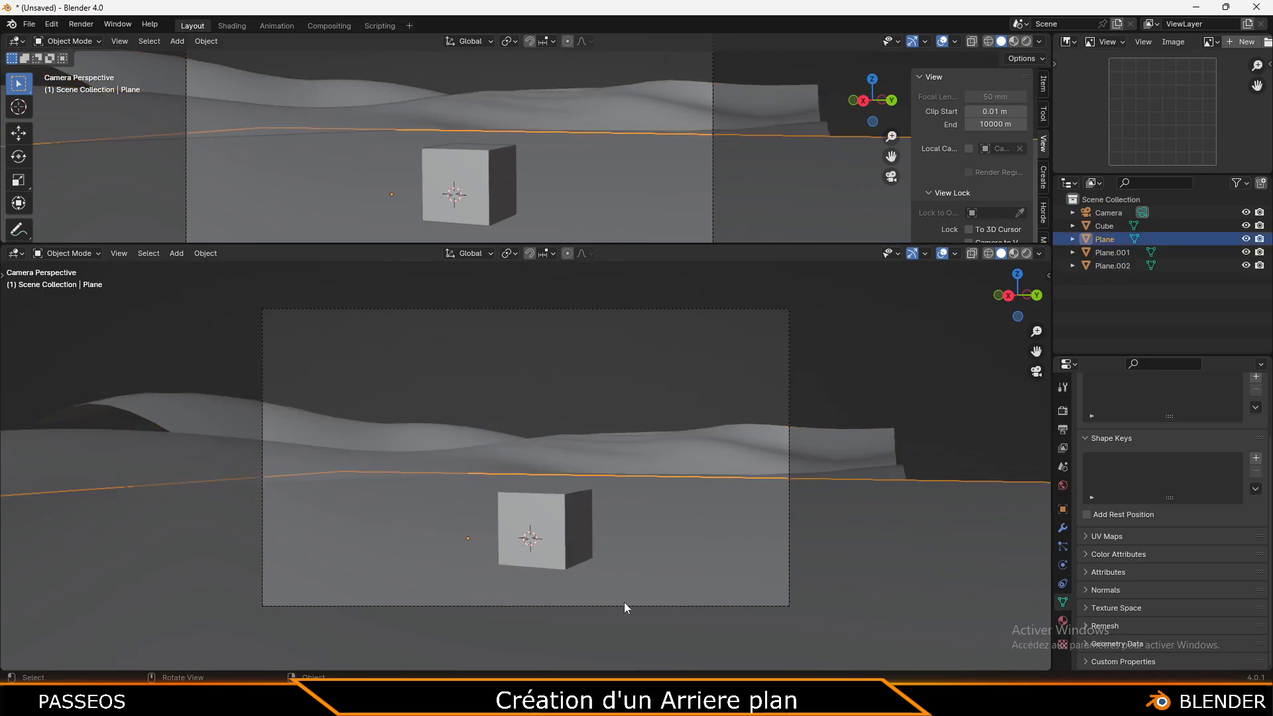
click(334, 456)
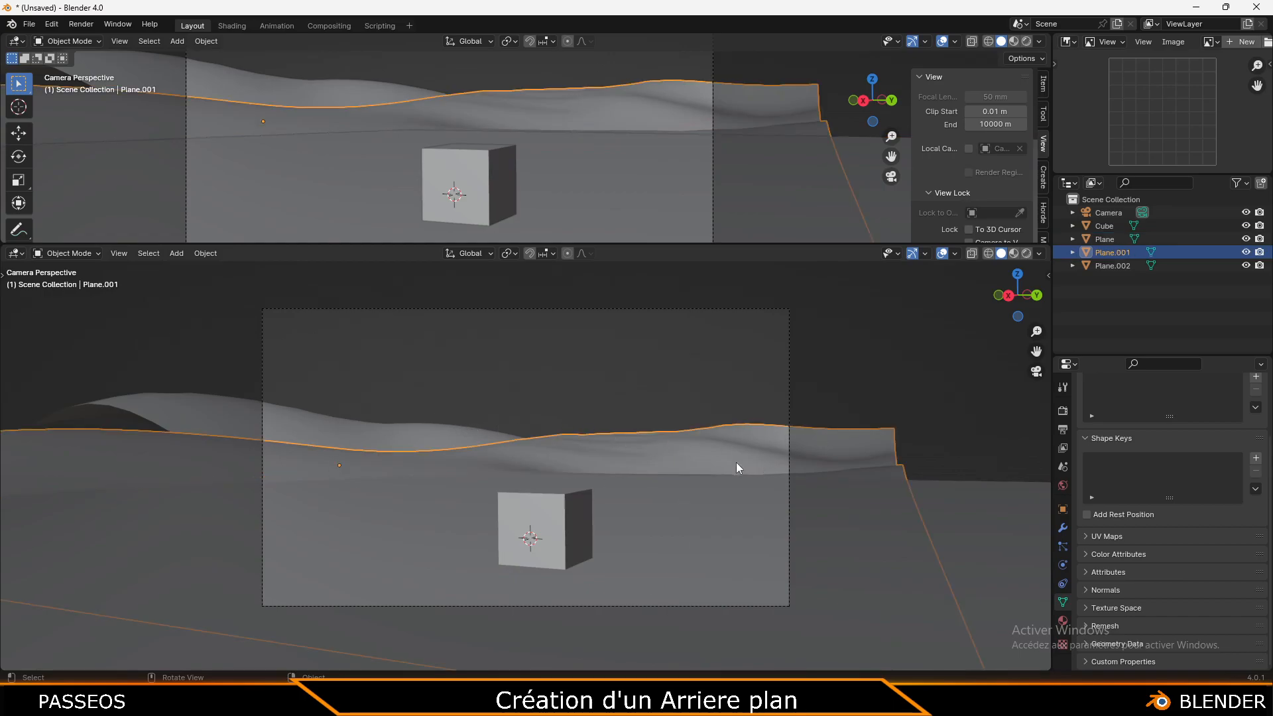
click(371, 444)
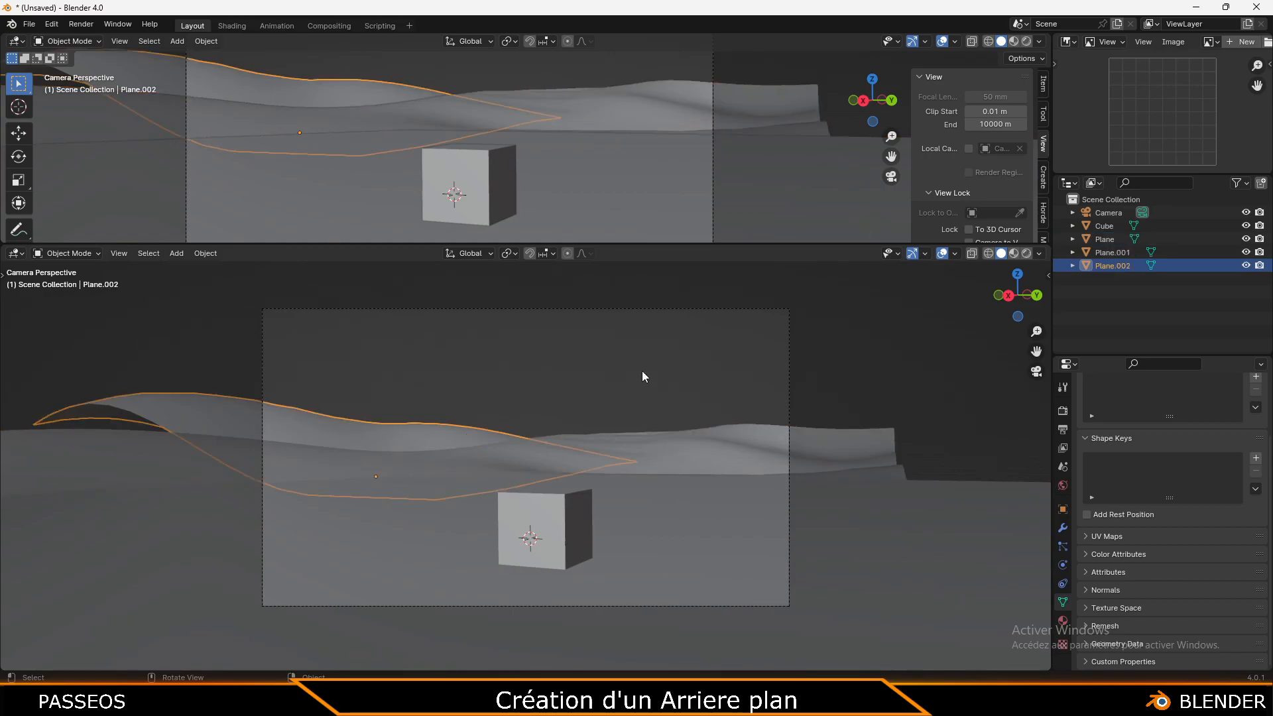
click(664, 396)
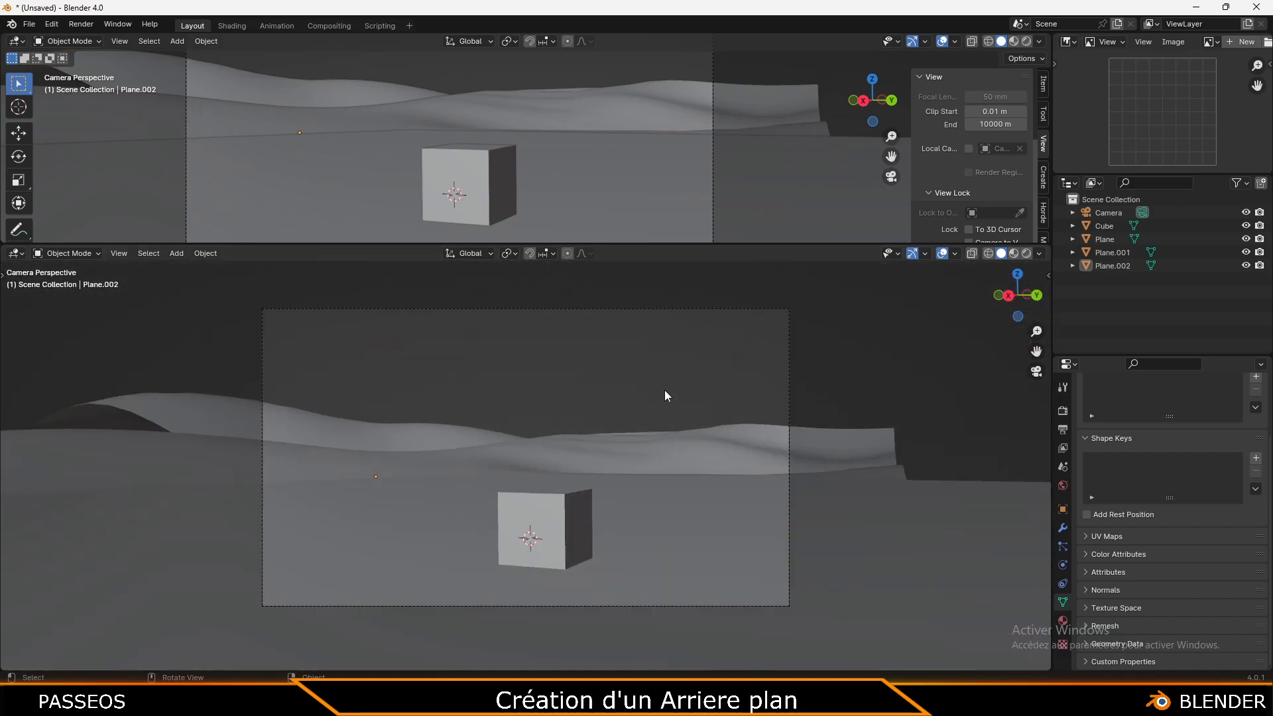
Show the camera's background reference image again
click(671, 309)
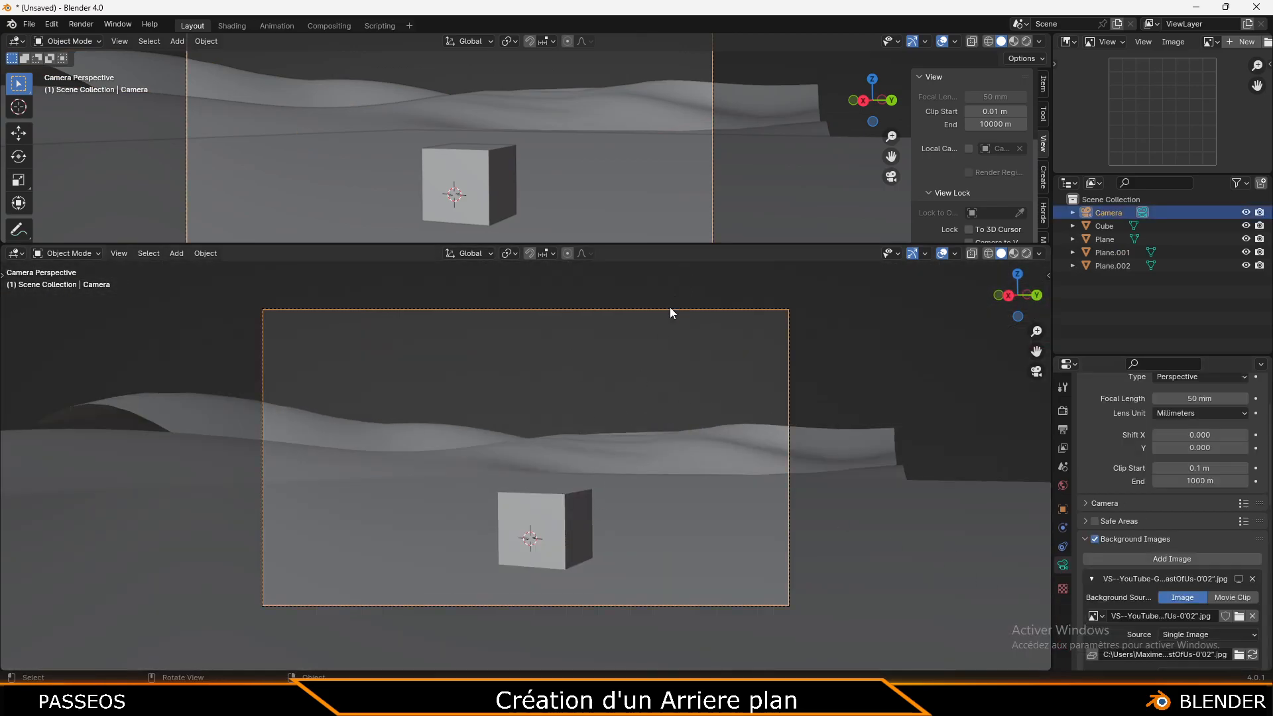
scroll(1163, 610, down, 5)
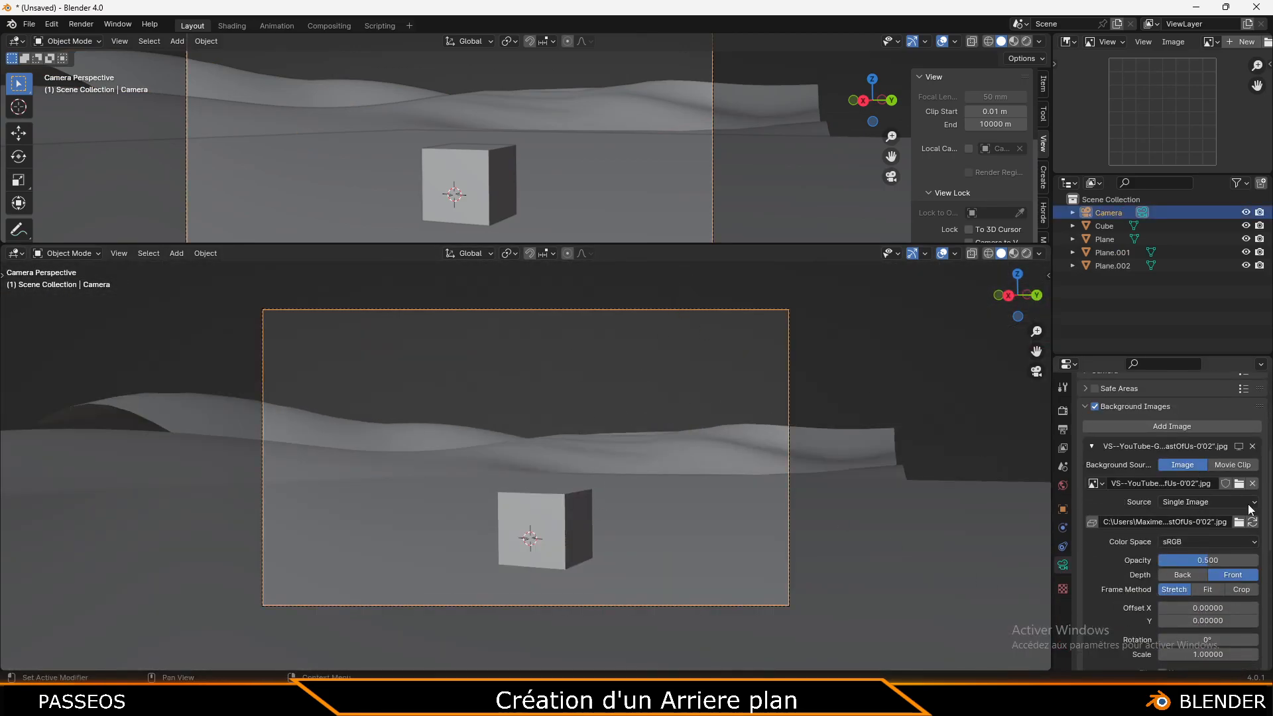
click(1238, 447)
click(675, 346)
Add a cube mesh and move it away from the origin toward the side of the ground planes
key(shift+a)
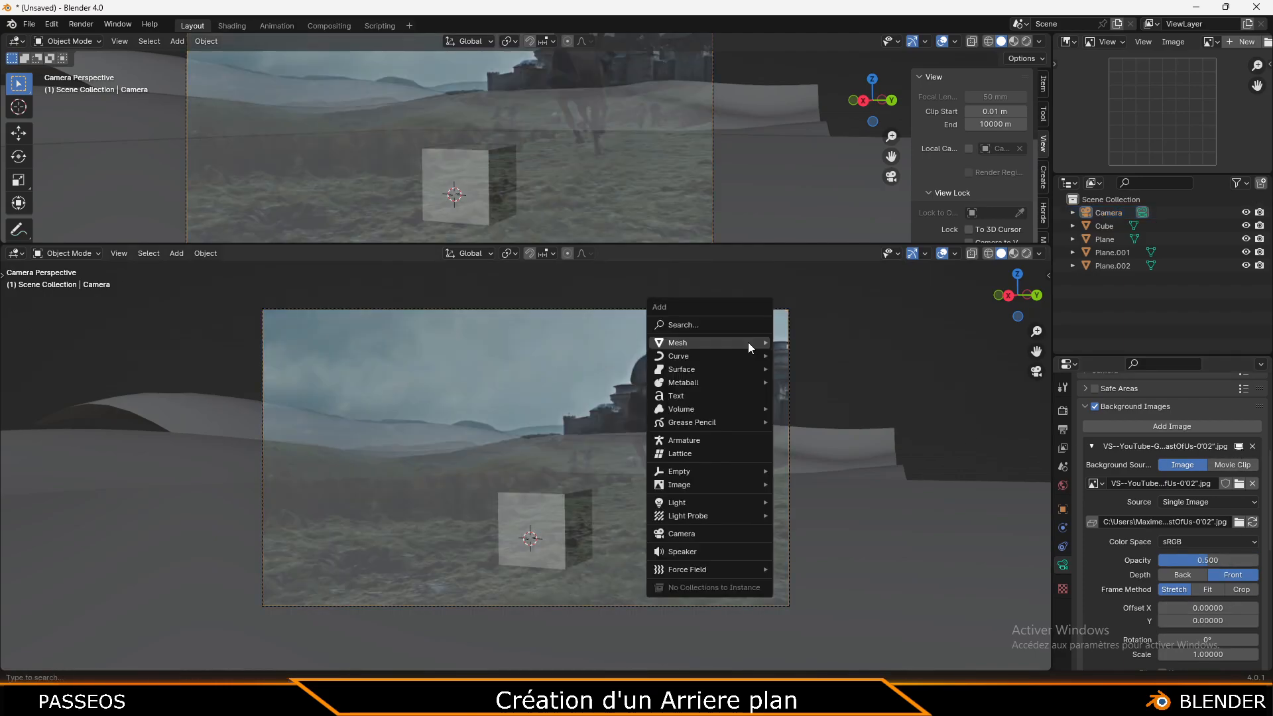
mouse_move(748, 342)
click(812, 353)
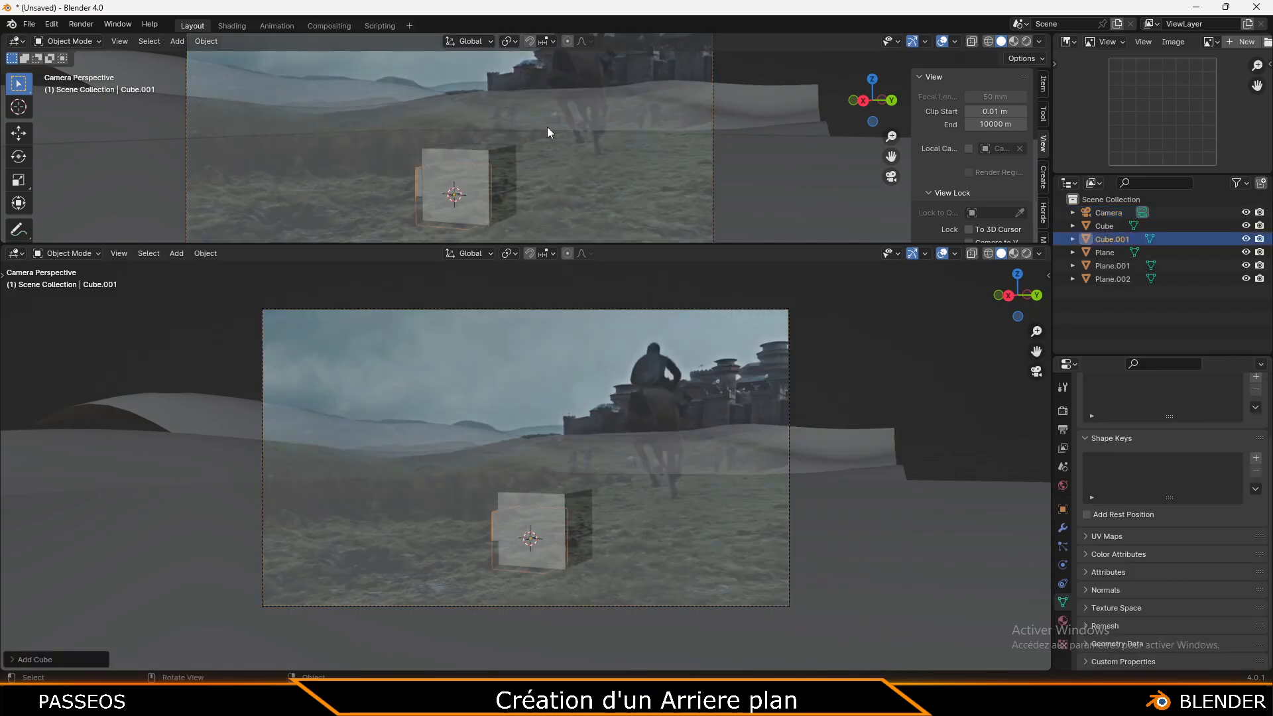
key(KP_1)
middle_drag(455, 335, 468, 402)
key(g)
click(526, 467)
Scale the new cube up to a large block and adjust its height along Z
key(s)
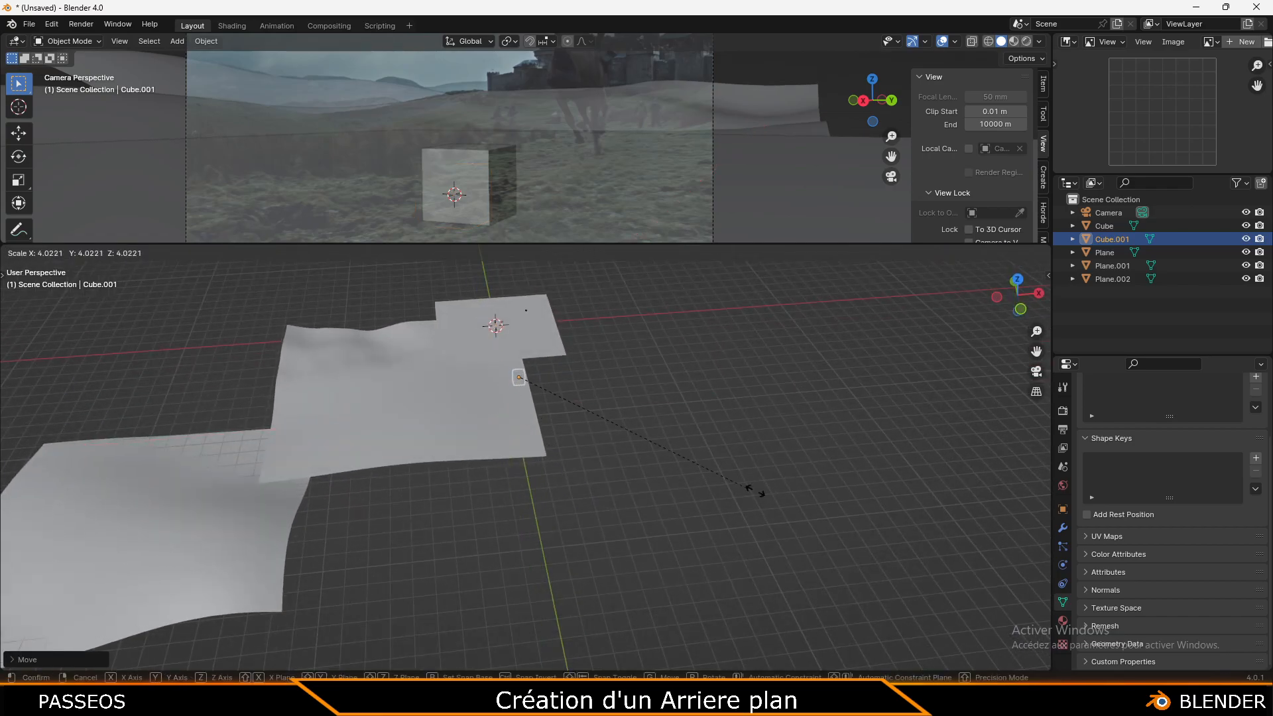
click(424, 249)
scroll(610, 407, down, 4)
middle_drag(611, 407, 562, 374)
key(g)
key(z)
click(646, 337)
Move the large cube across to the hill at the far end of the middle ground plane
key(g)
click(577, 386)
key(g)
key(z)
click(623, 356)
middle_drag(653, 371, 518, 398)
scroll(685, 321, up, 6)
key(g)
key(z)
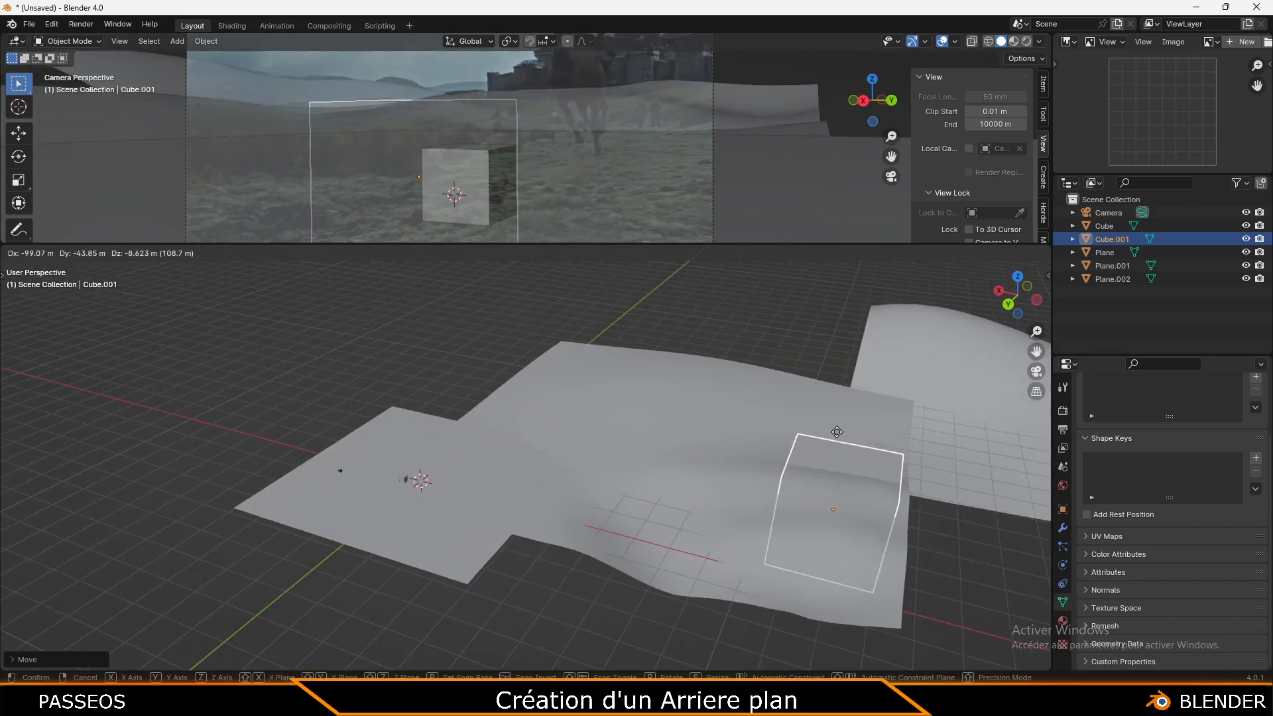
click(858, 395)
Shift the large cube sideways so that it overlaps the castle in the camera's reference image
middle_drag(731, 422, 874, 388)
key(g)
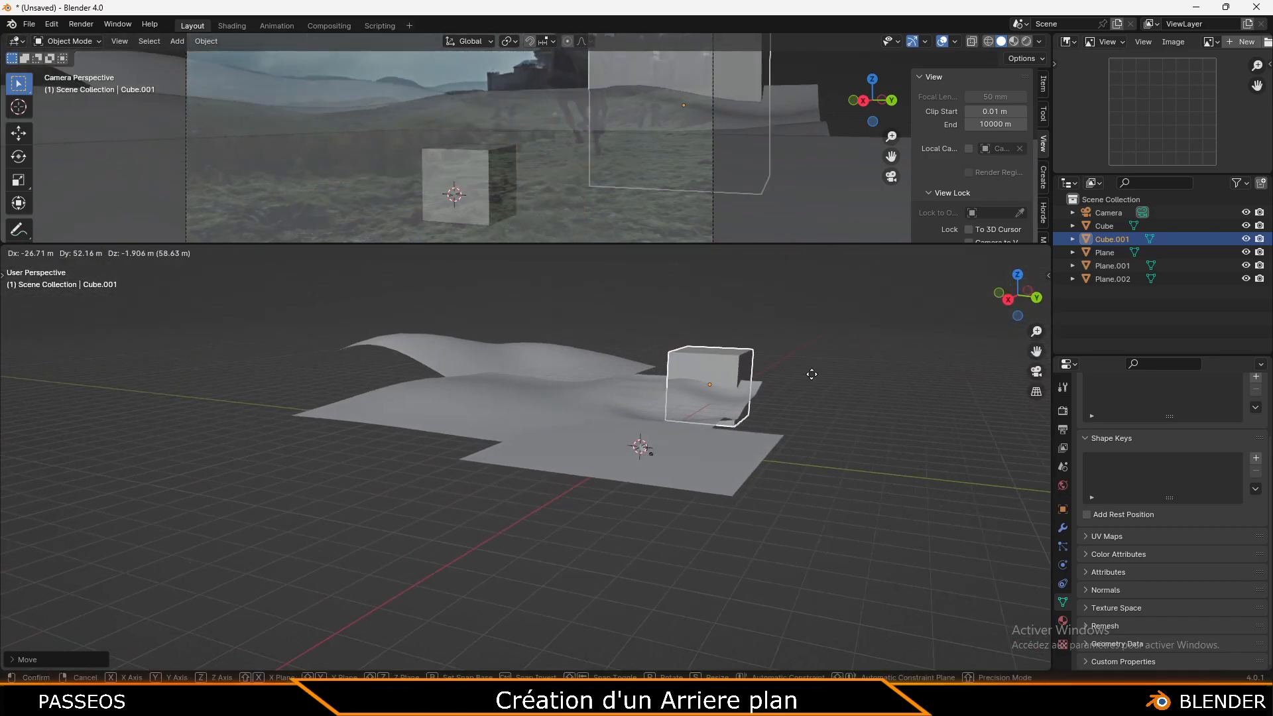
click(761, 375)
key(g)
key(z)
key(Escape)
Flatten the cube along Z and scale it up overall into a wider block
key(s)
key(z)
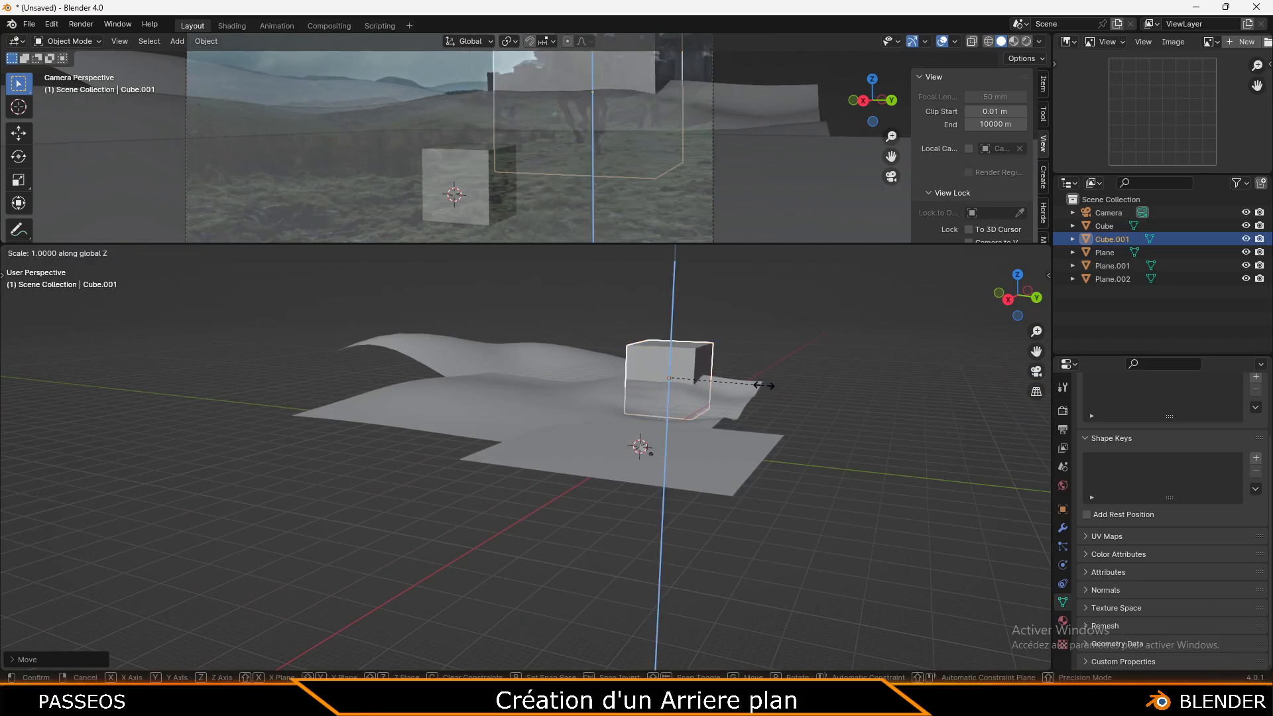
click(716, 395)
key(s)
click(832, 400)
Flatten the wide block along Z into a thin slab and reposition it over the hill to match the castle in the camera reference
key(g)
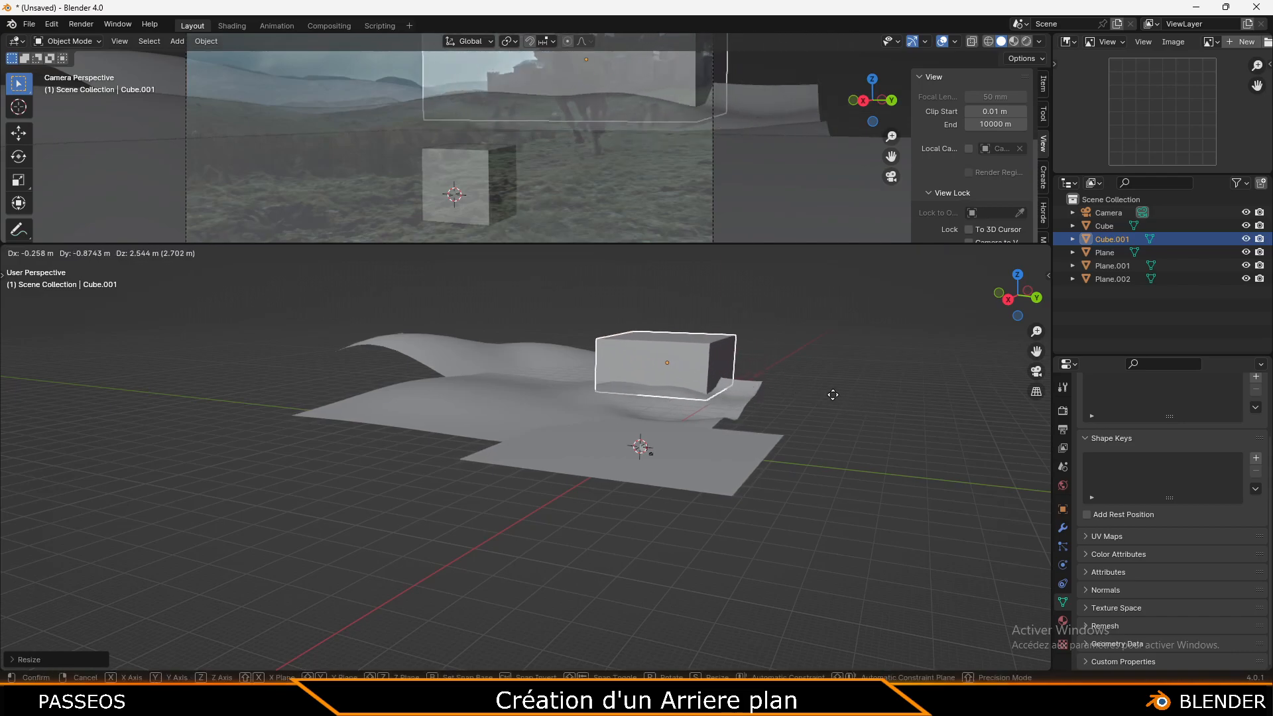
click(853, 401)
key(s)
key(z)
click(744, 387)
key(g)
key(z)
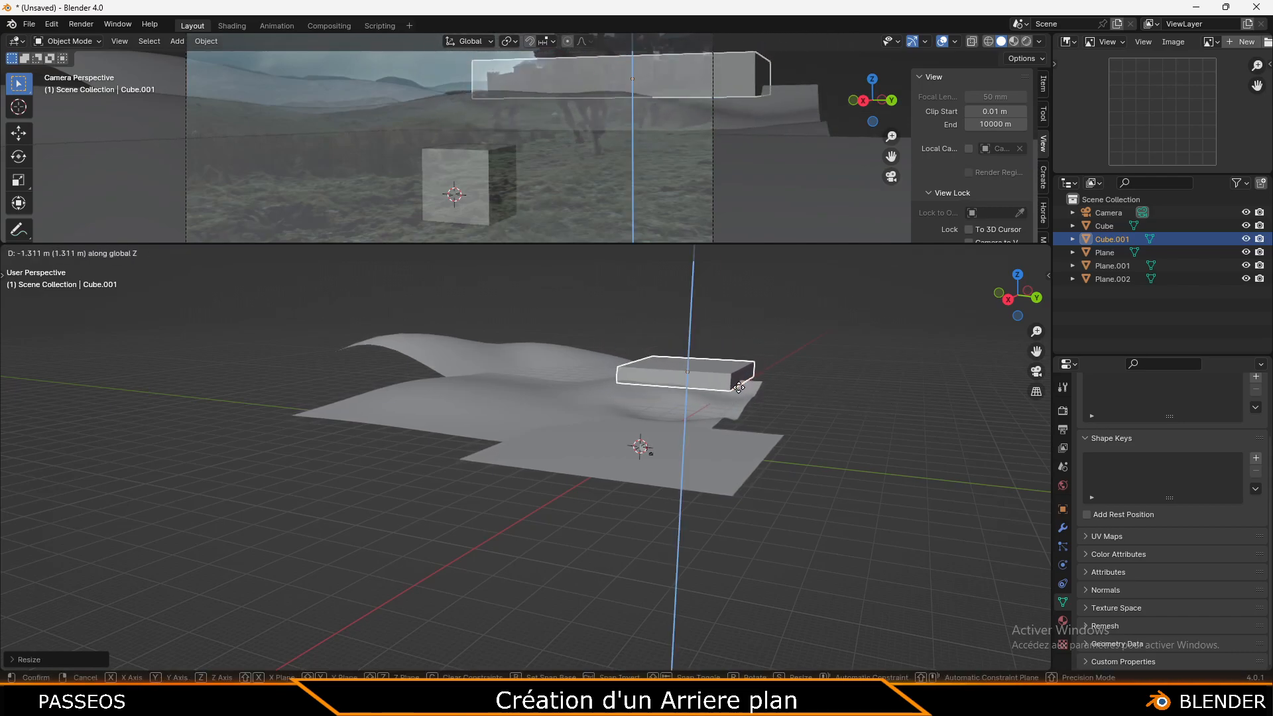
click(741, 388)
click(815, 386)
Examine the layout of the ground plane, middle hill plane, distant hill plane and castle block from several angles
middle_drag(848, 473, 685, 486)
click(683, 483)
click(862, 384)
click(877, 480)
middle_drag(878, 480, 639, 491)
click(547, 428)
middle_drag(546, 428, 670, 420)
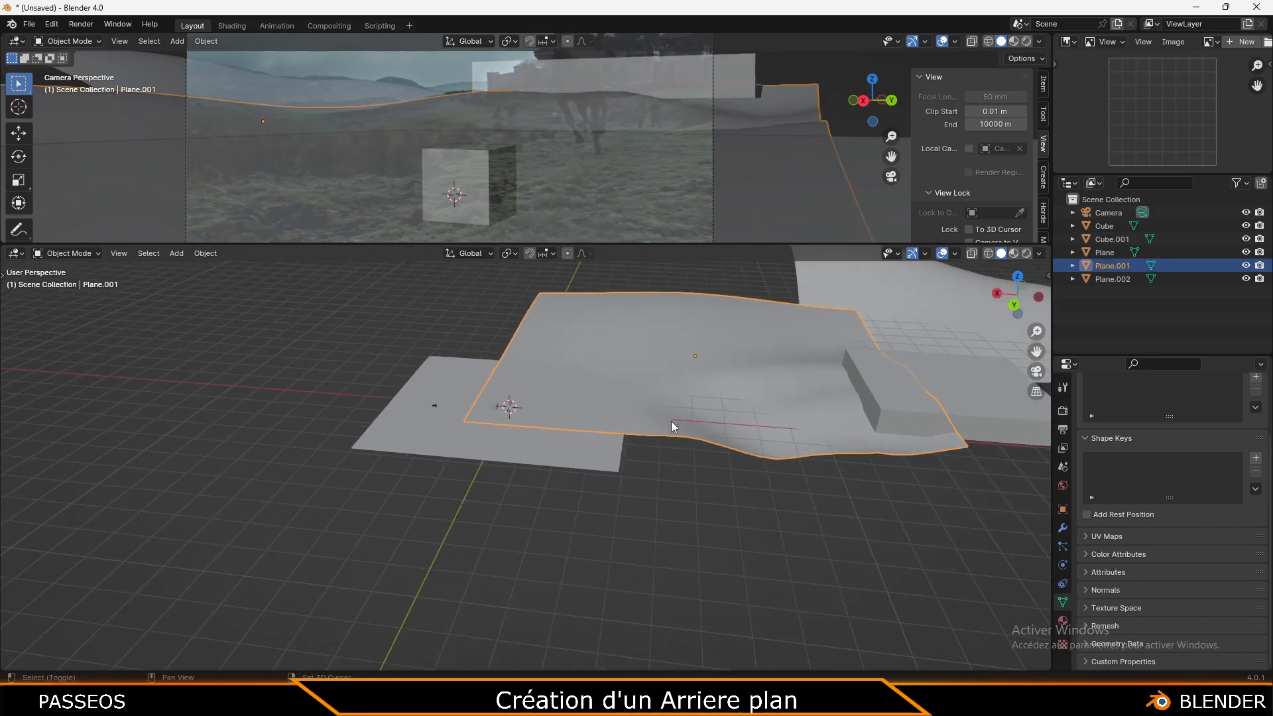
click(587, 455)
middle_drag(589, 458, 465, 402)
click(809, 433)
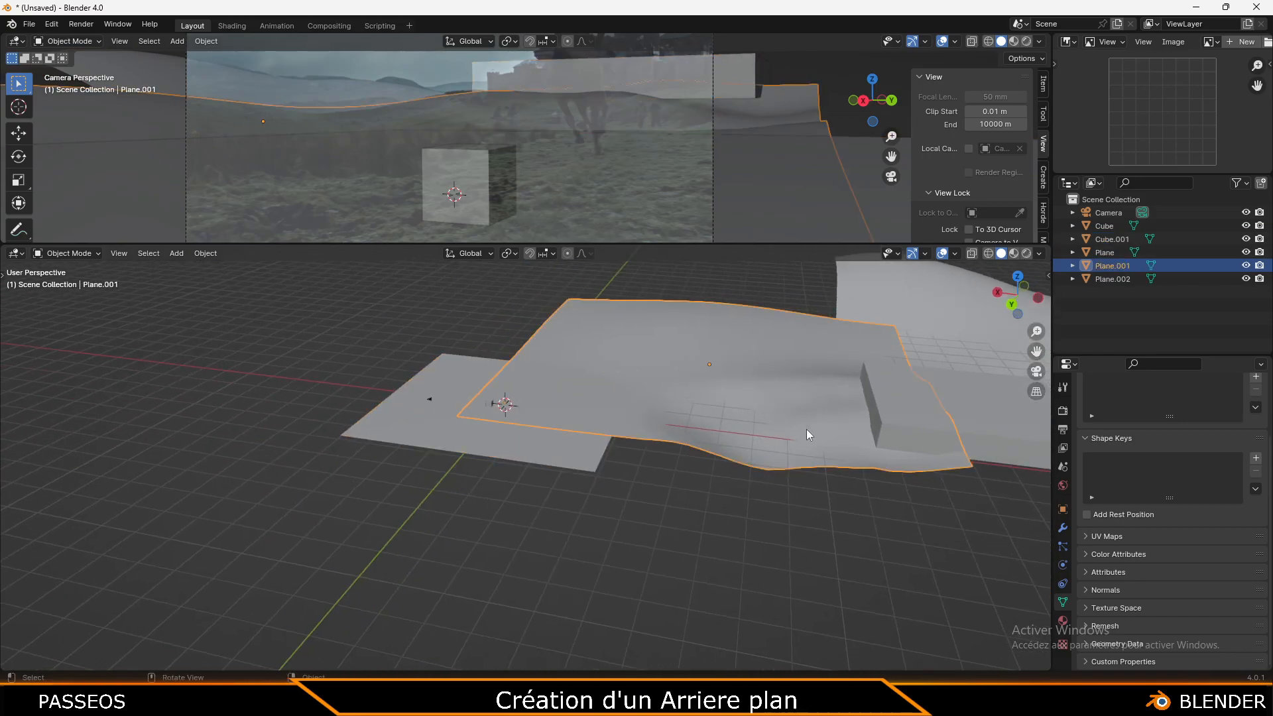
shift+middle_drag(762, 383, 557, 385)
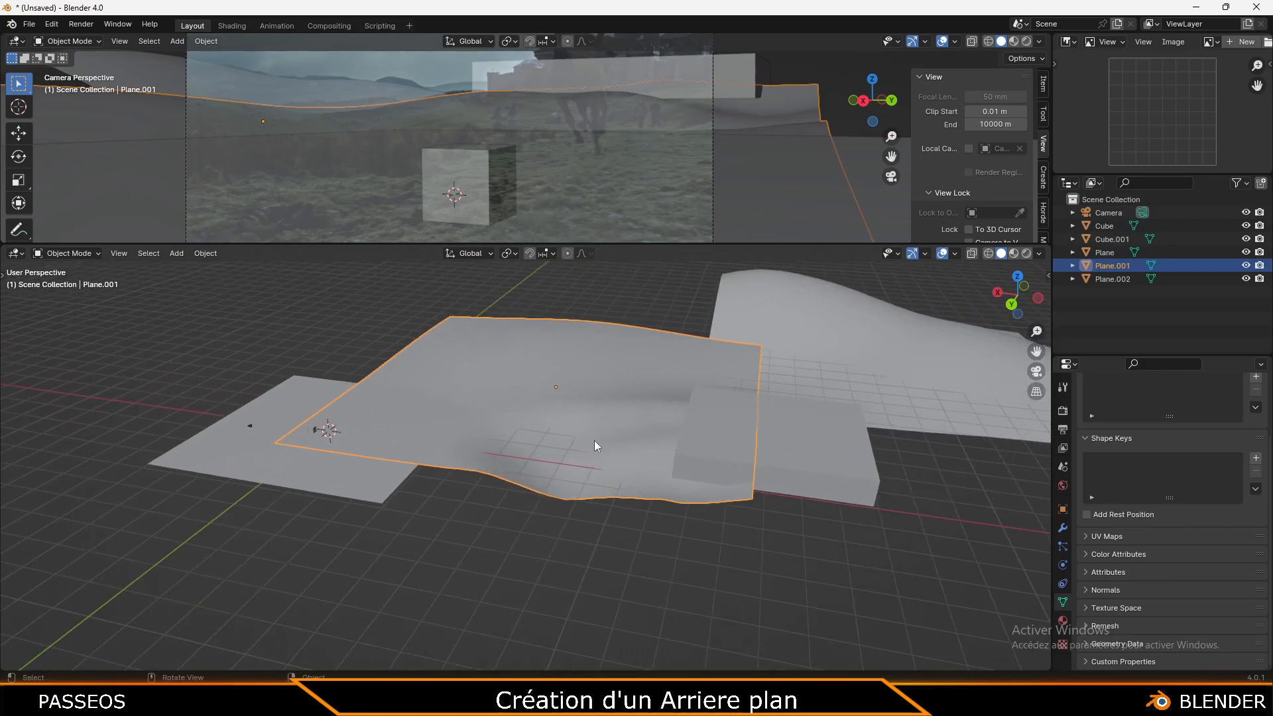
click(869, 361)
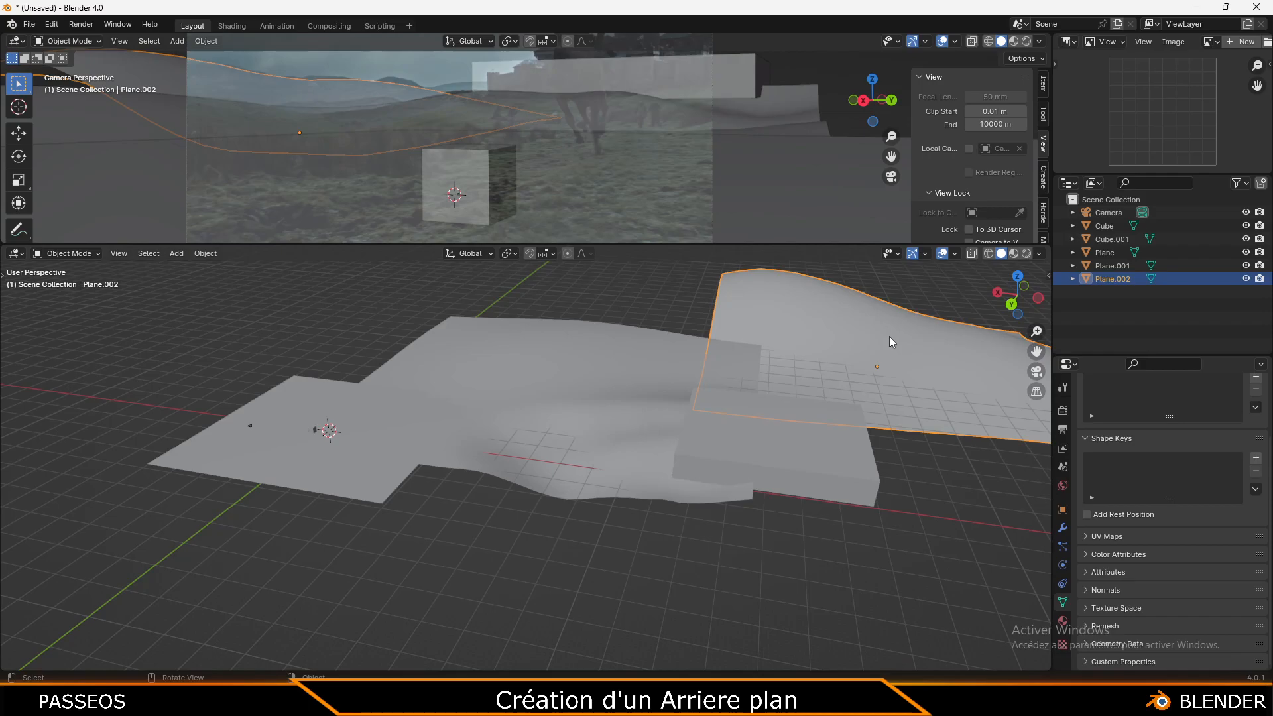
mouse_move(607, 435)
middle_down()
mouse_move(634, 395)
mouse_move(627, 427)
middle_up()
click(373, 460)
drag(195, 515, 398, 376)
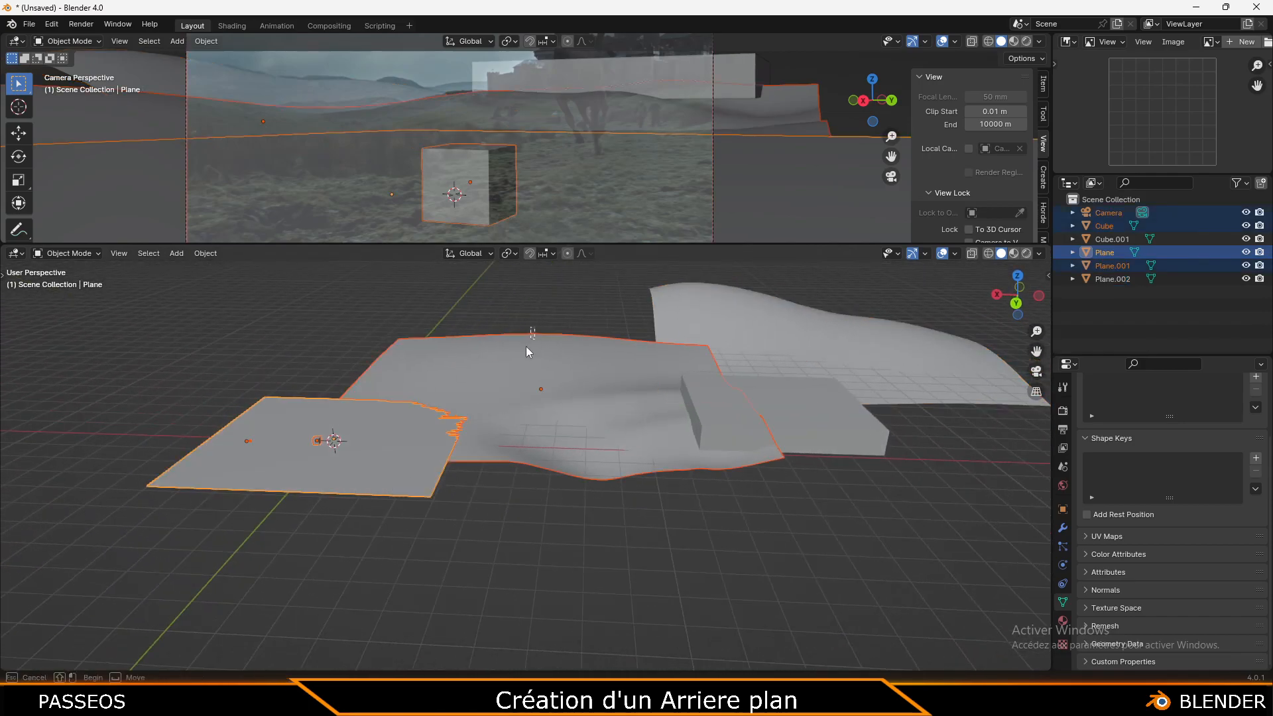
key(alt+a)
click(716, 371)
click(716, 372)
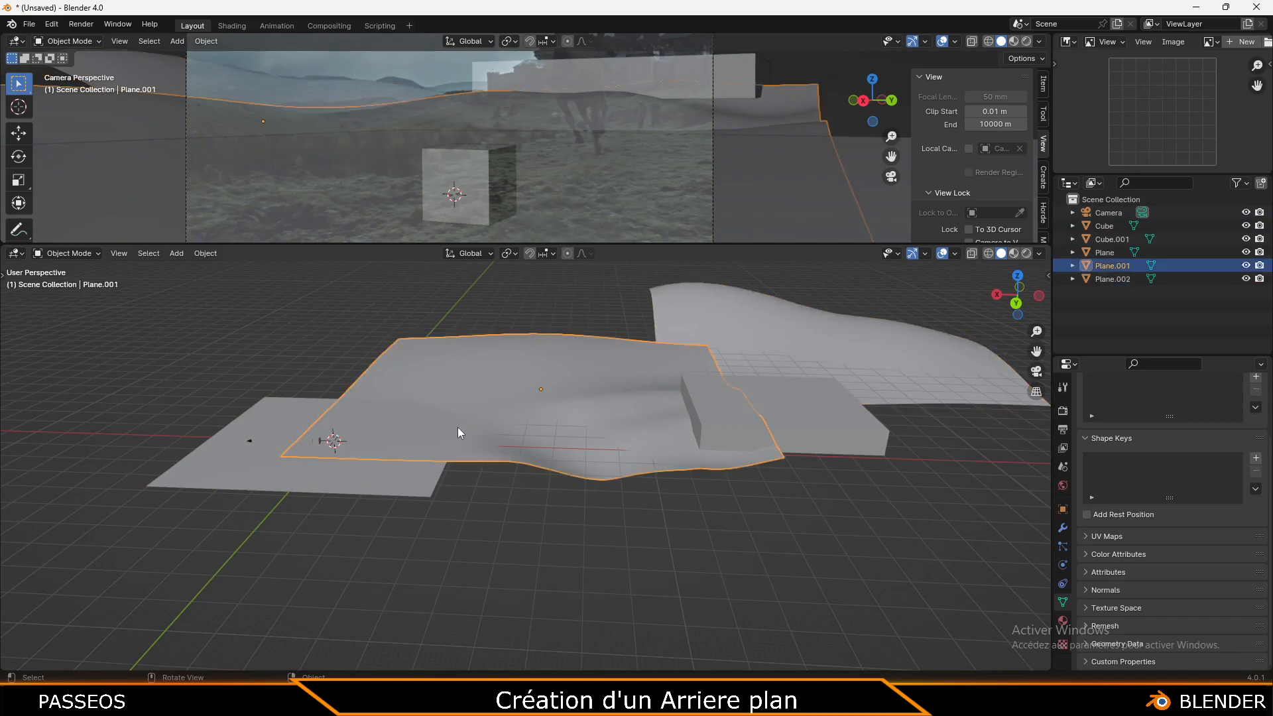
click(499, 514)
mouse_move(499, 514)
middle_down()
mouse_move(460, 489)
mouse_move(483, 511)
mouse_move(463, 509)
mouse_move(485, 509)
middle_up()
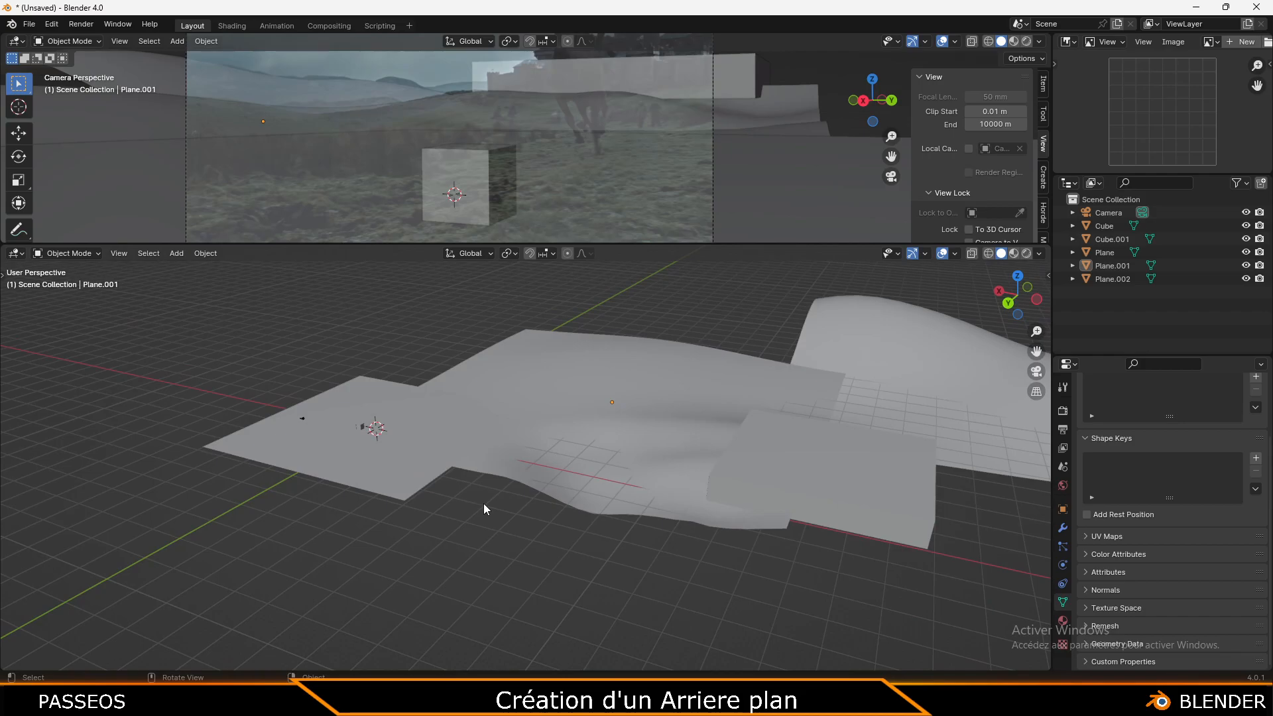
Rename the middle hill plane to plan2 and the distant hill plane to plan3
click(638, 448)
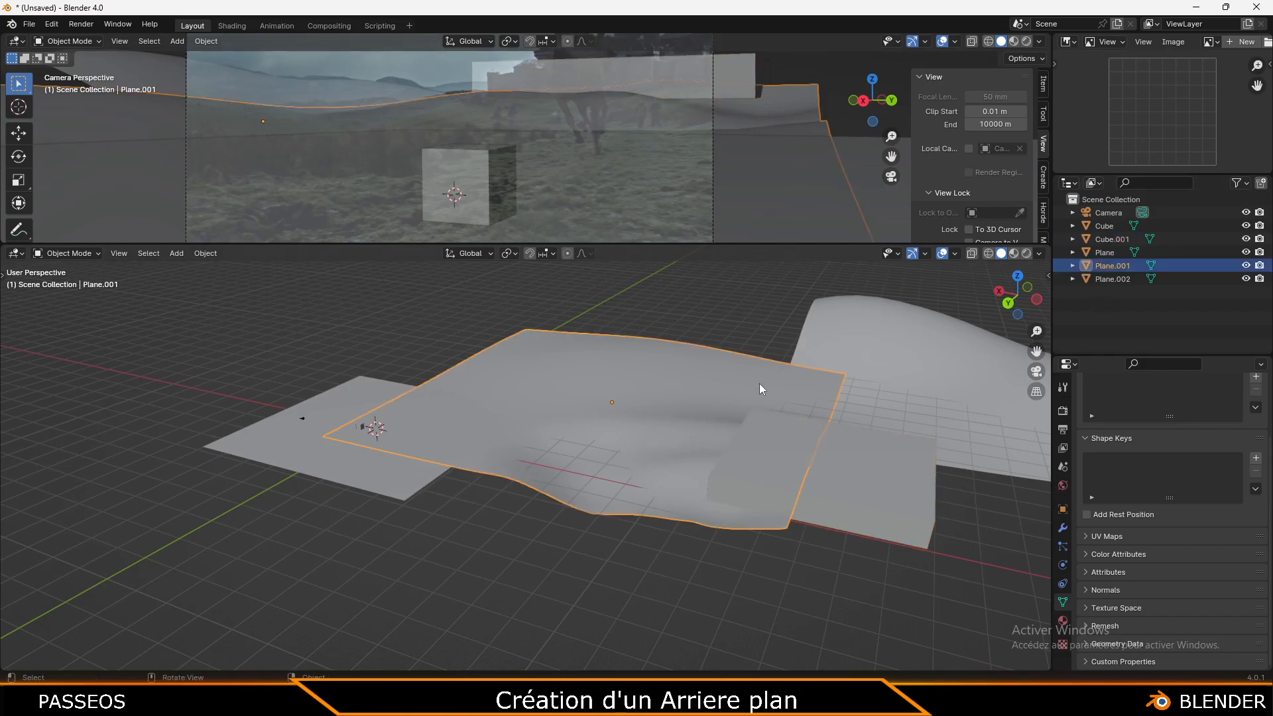
double_click(1102, 266)
text(plan2)
key(Return)
double_click(1107, 278)
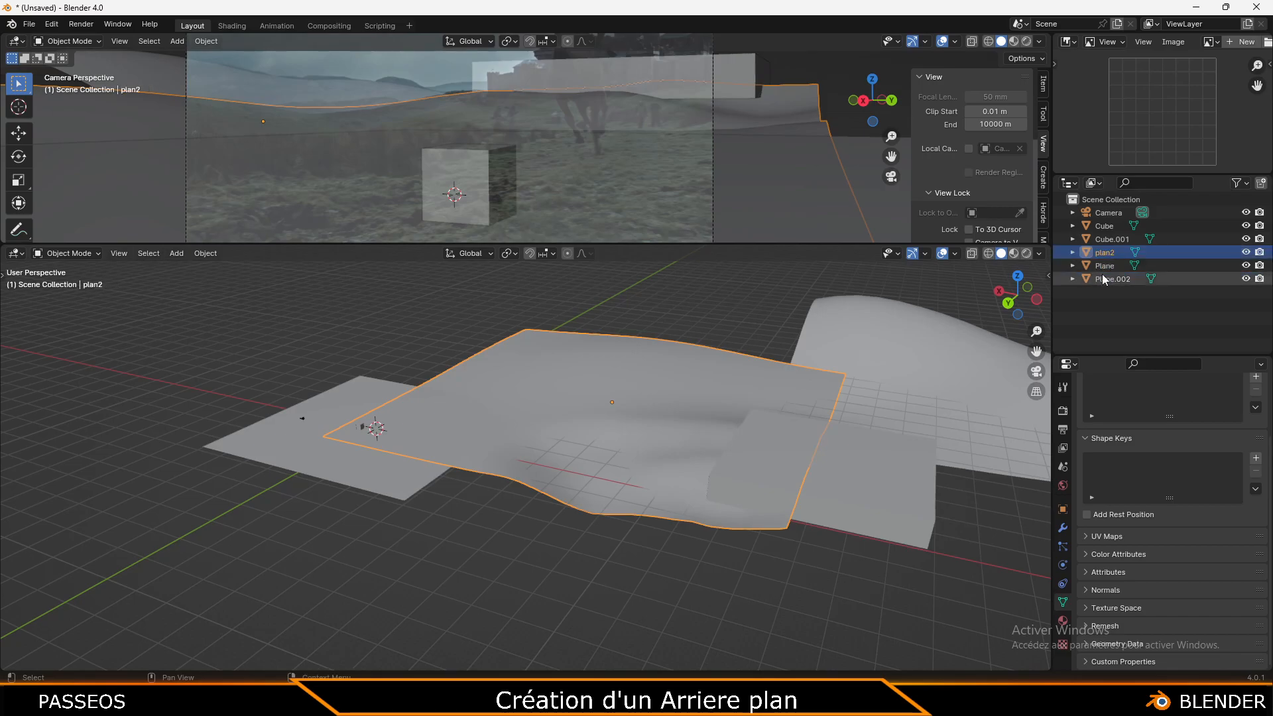
text(plan3)
key(Return)
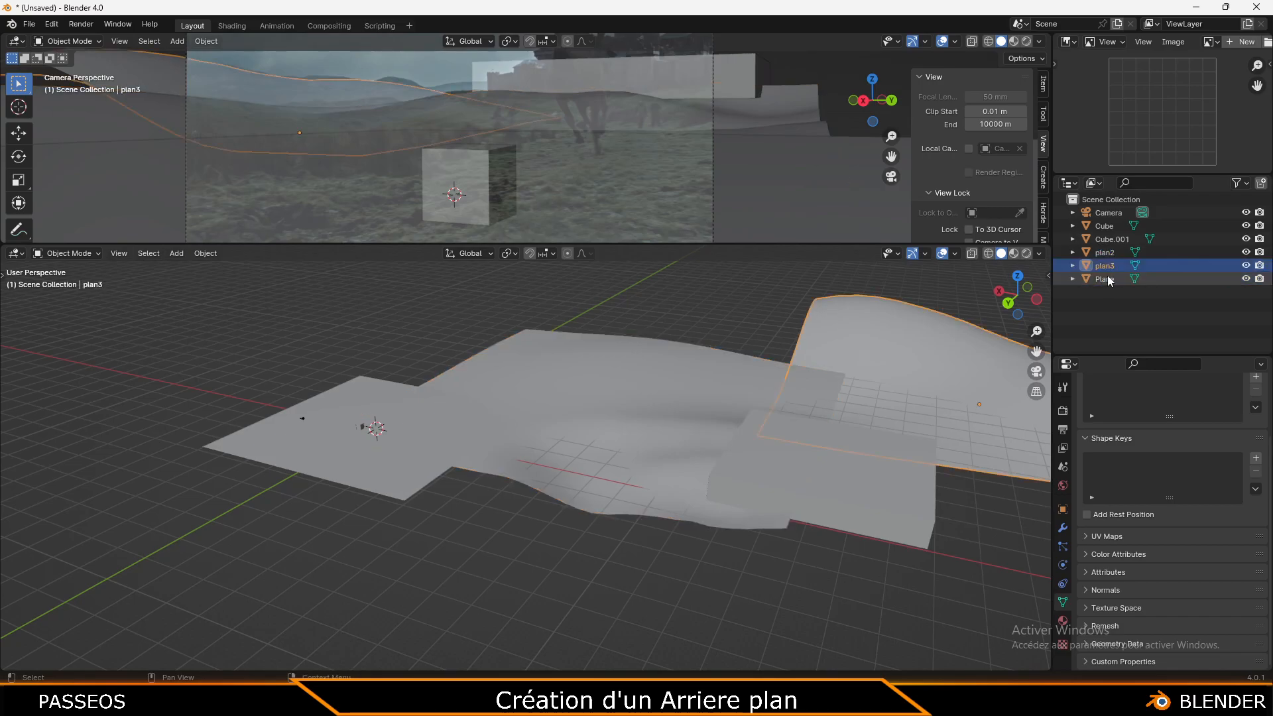
Hide plan2, plan3 and the castle block in the viewports, keeping only the foreground plane and small cube
mouse_move(1246, 265)
mouse_down()
mouse_move(1248, 282)
mouse_move(1247, 252)
mouse_up()
click(1103, 279)
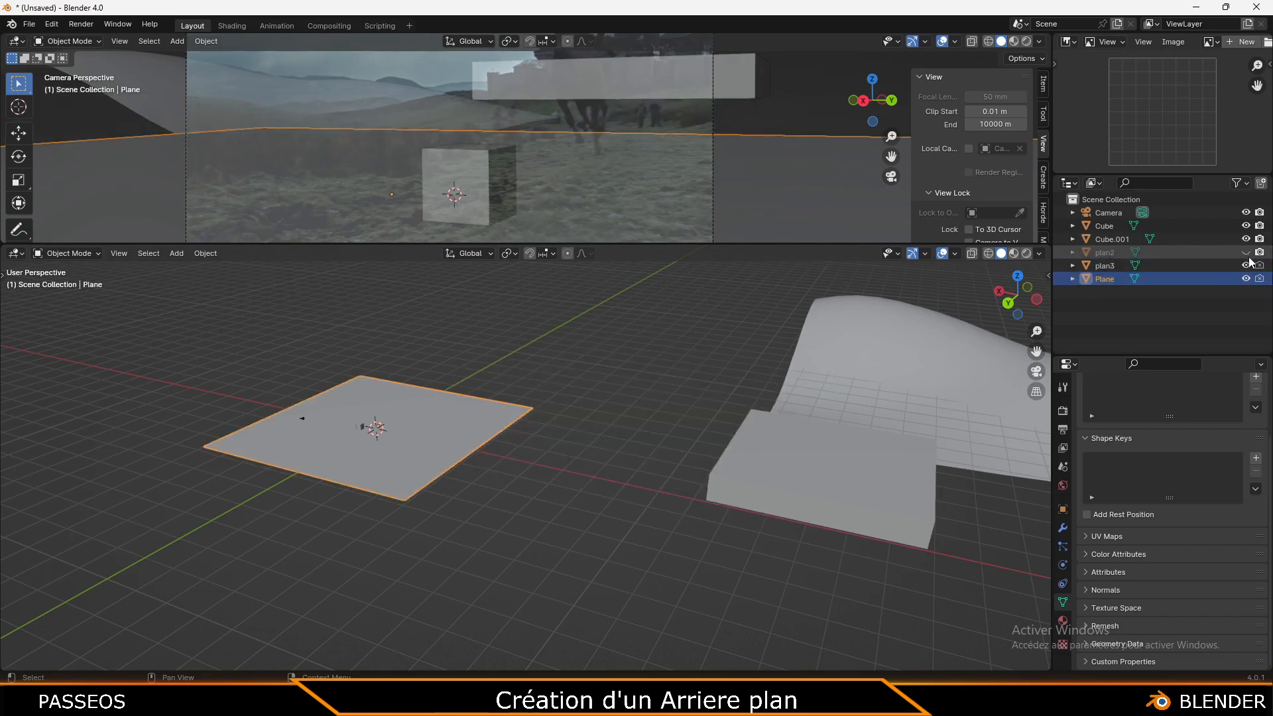
click(800, 449)
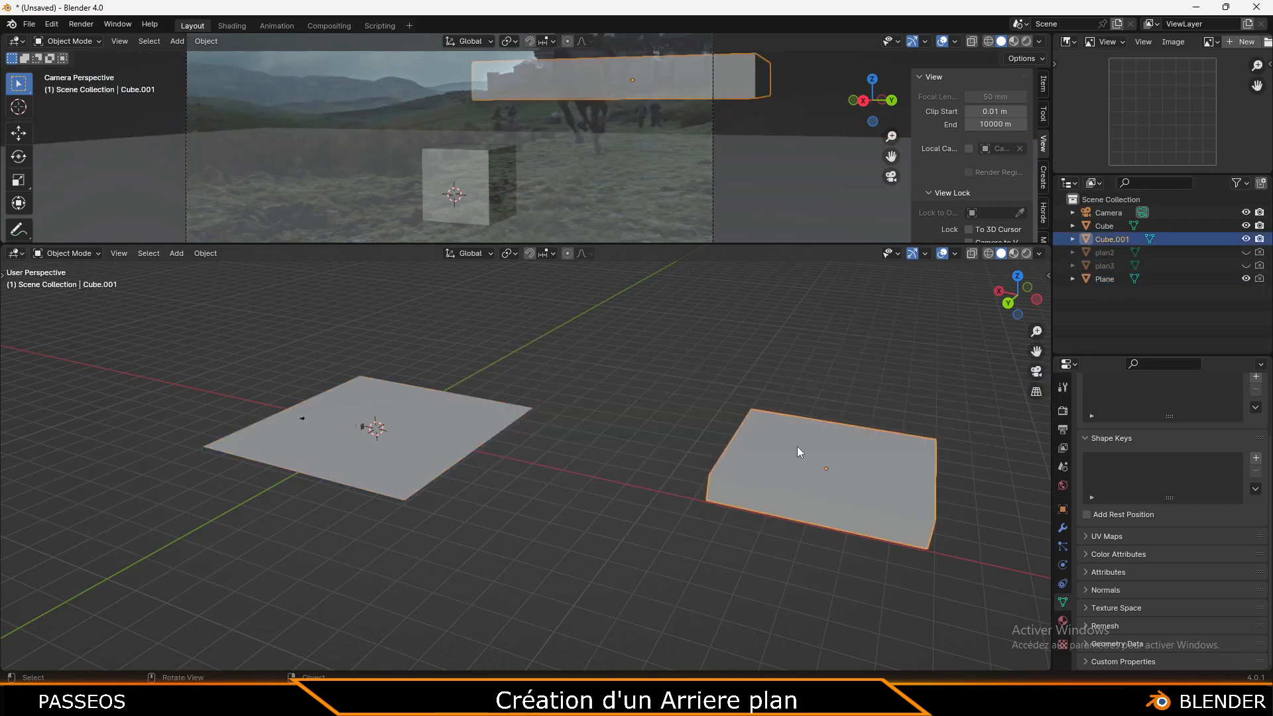
click(1246, 238)
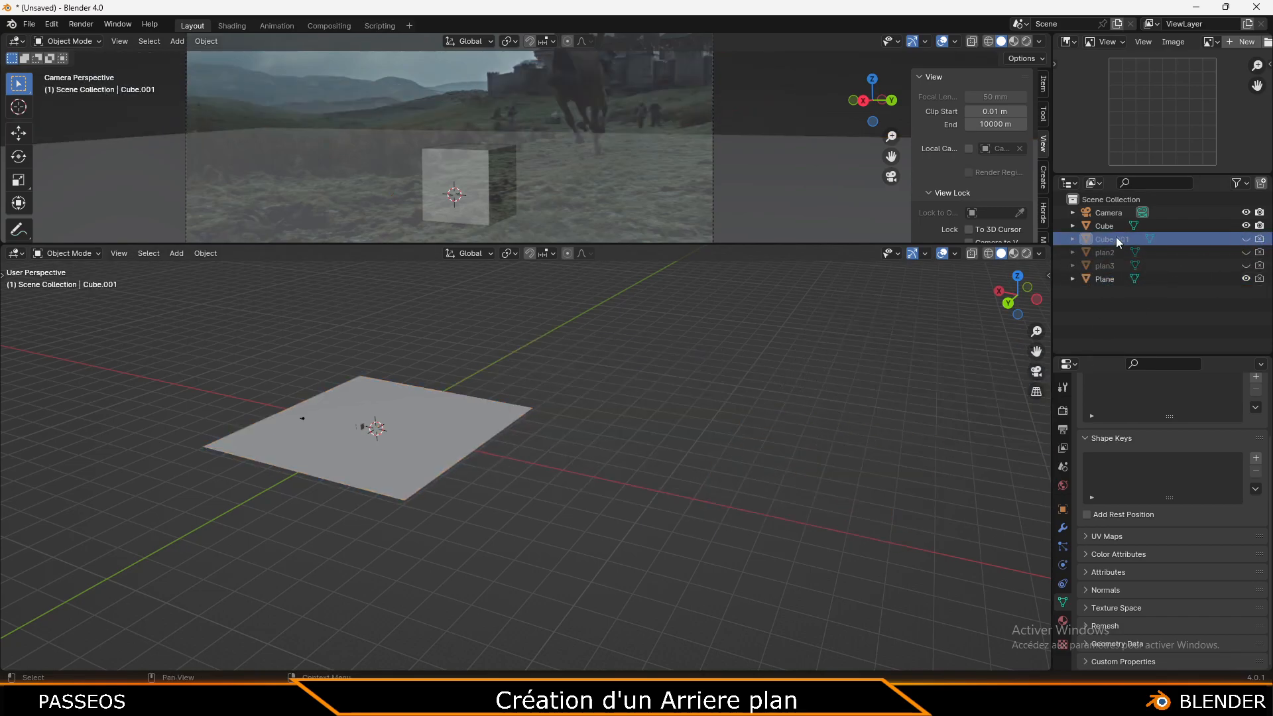
Render a test image from the camera and close the render window
click(509, 408)
click(574, 362)
click(93, 25)
click(96, 38)
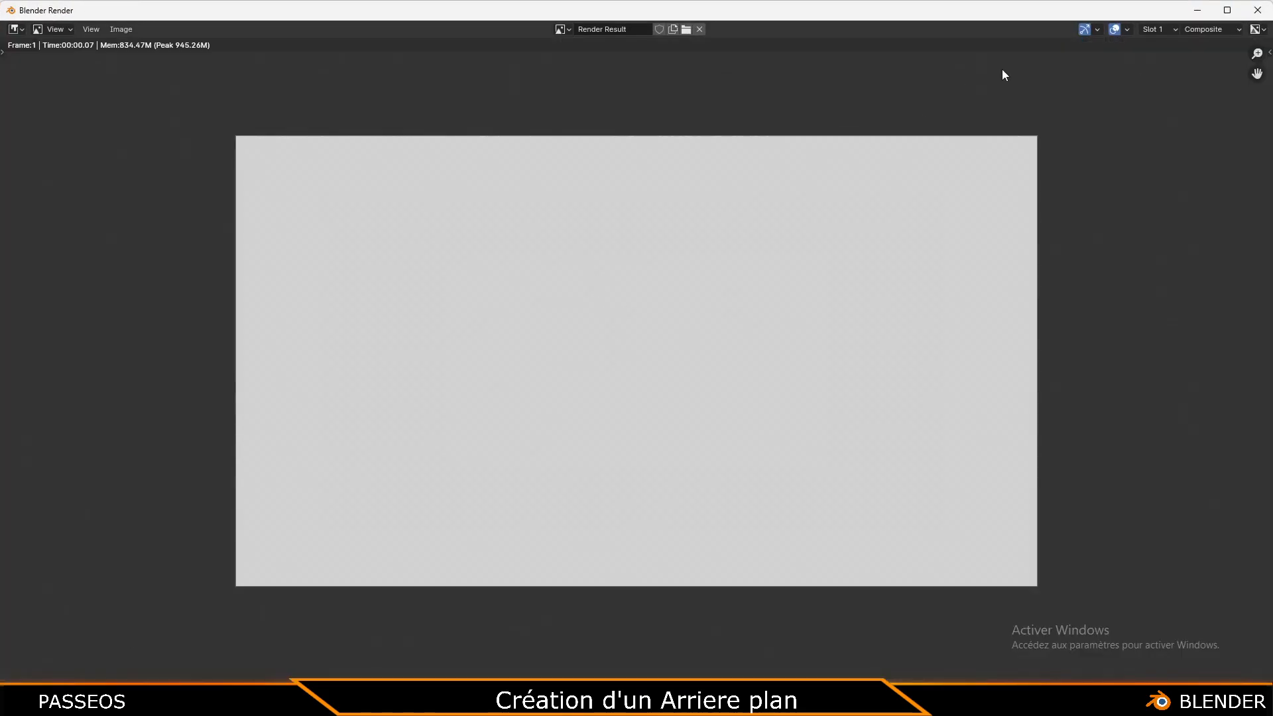
click(1257, 10)
Turn off Use Nodes for the scene's compositing and render the camera view again
click(370, 26)
click(329, 26)
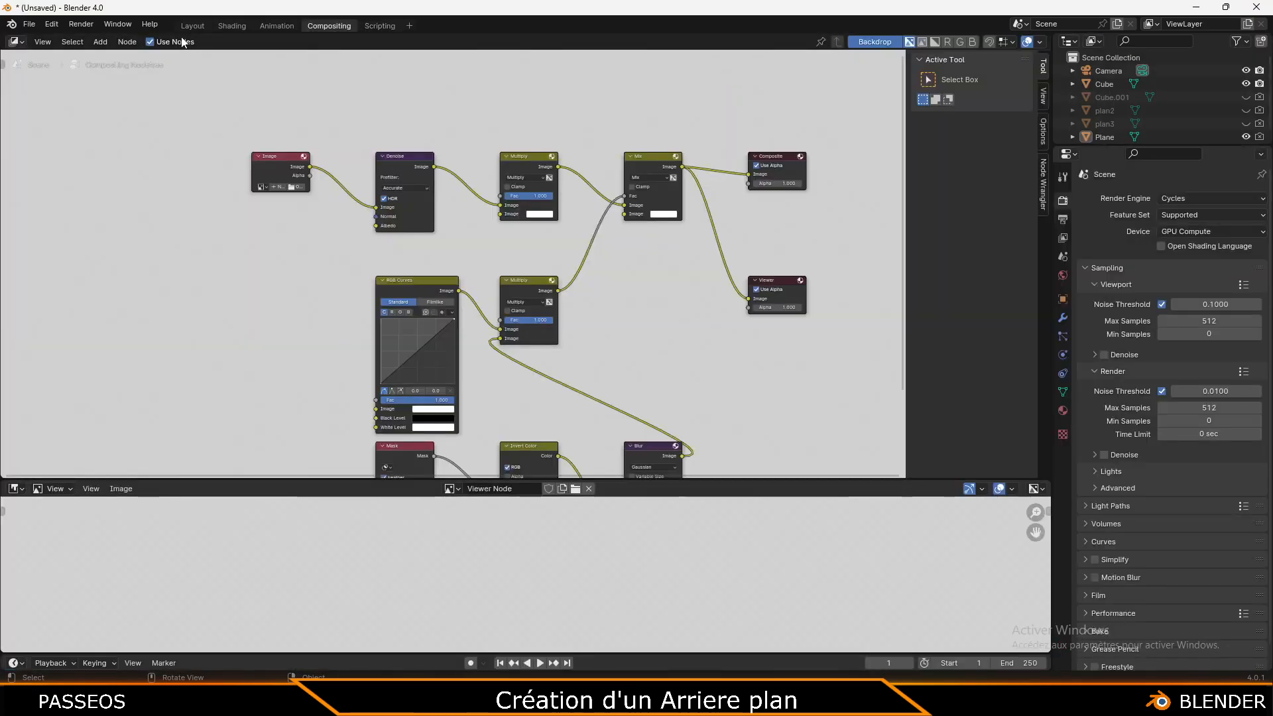
click(192, 26)
click(80, 24)
click(96, 40)
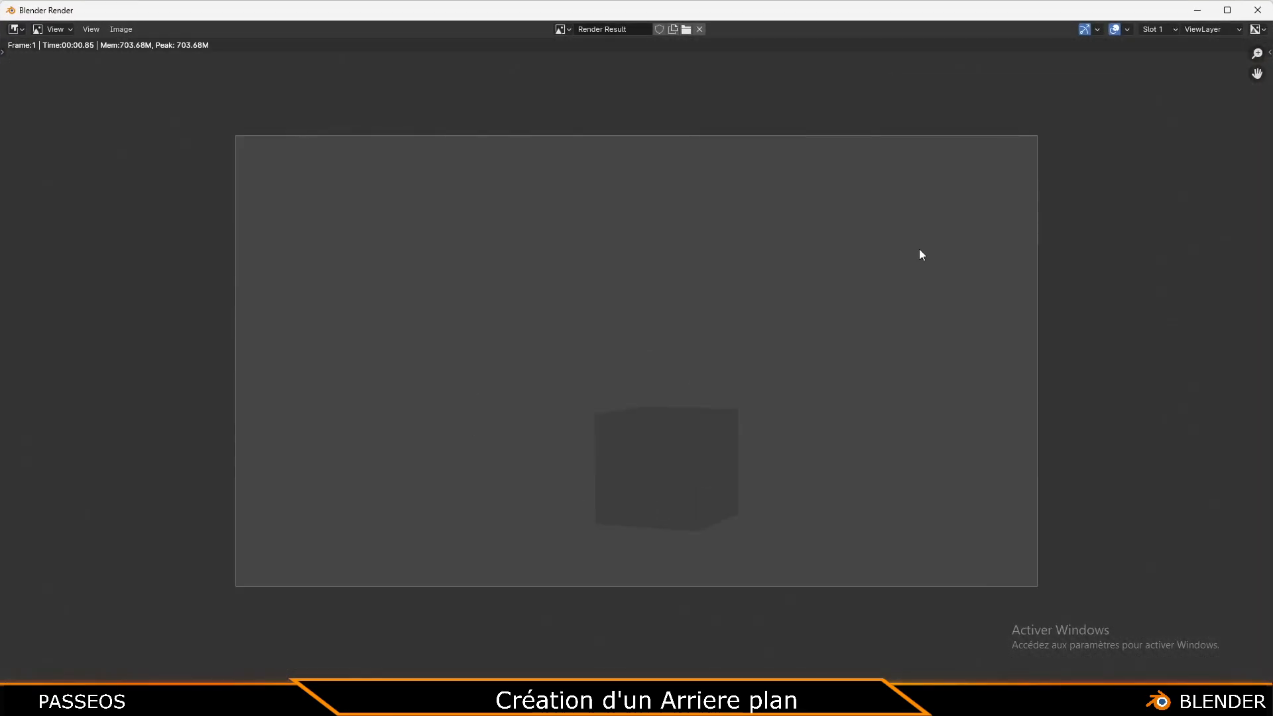
click(1257, 10)
Add a Sun light to the scene and rotate it freely to angle its light
key(shift+a)
mouse_move(632, 324)
mouse_move(602, 484)
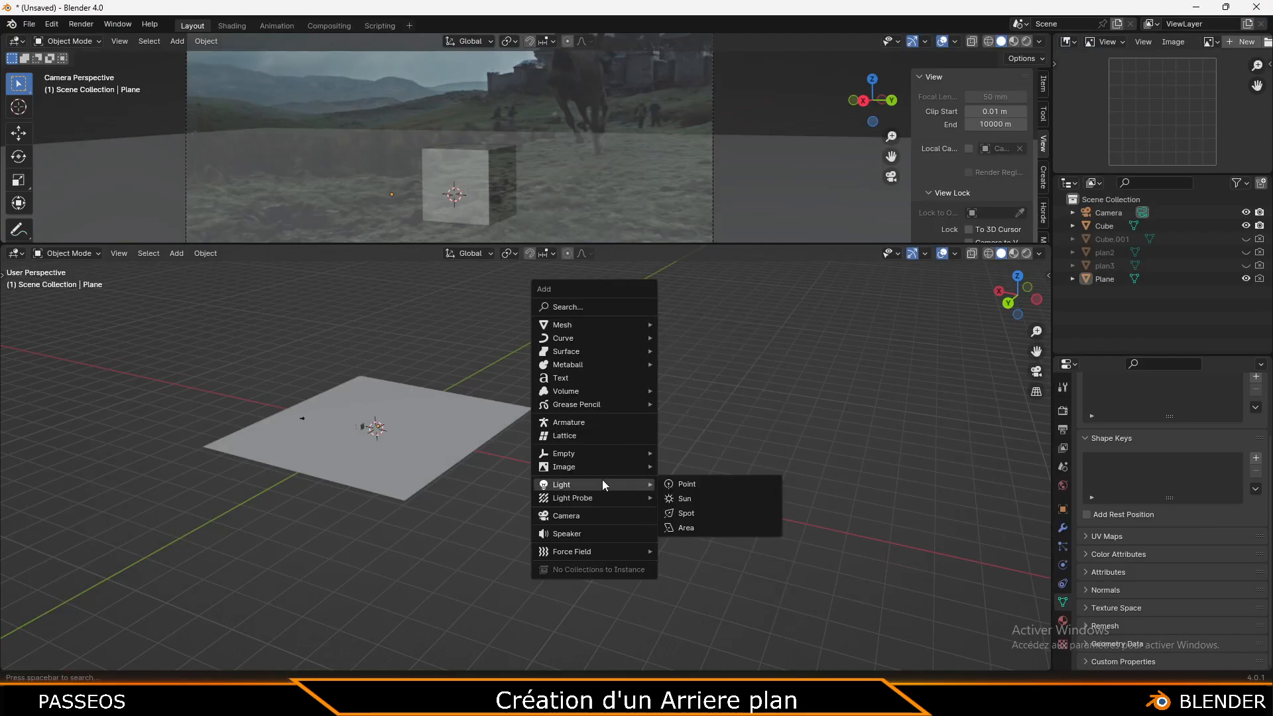
click(683, 498)
key(r)
click(513, 576)
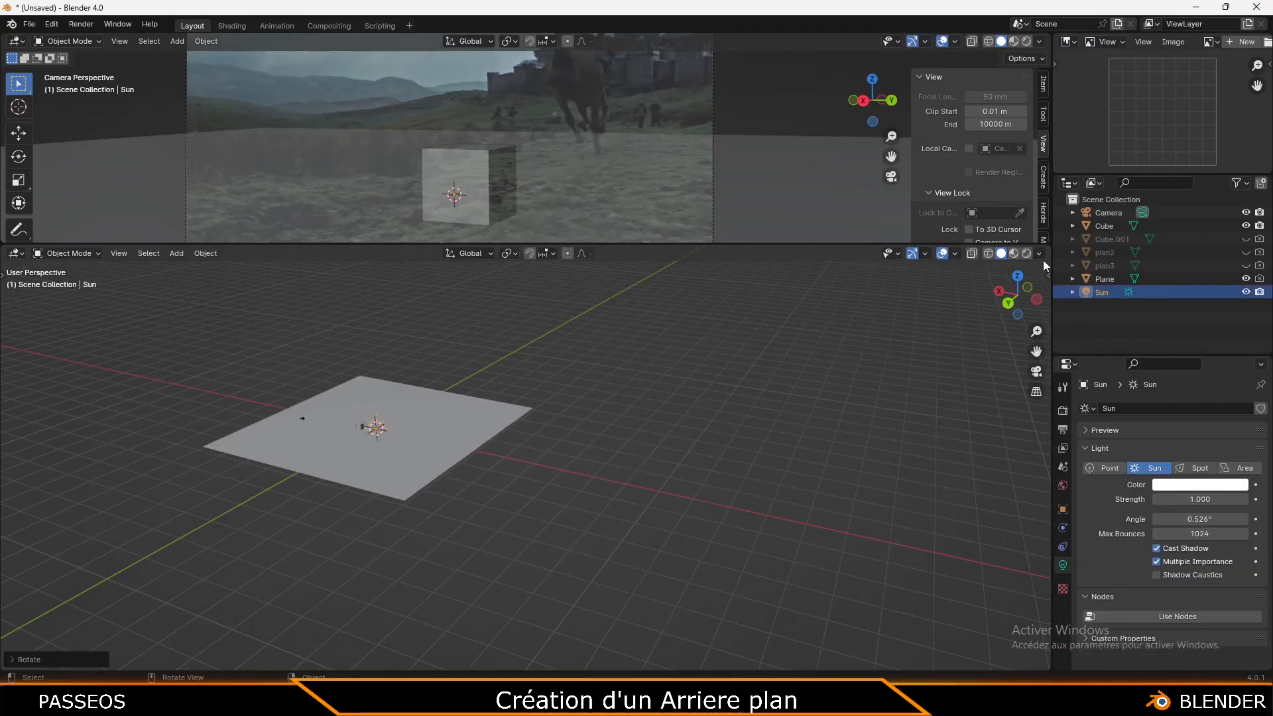
Show the large viewport in rendered shading through the camera
click(1025, 253)
click(1023, 252)
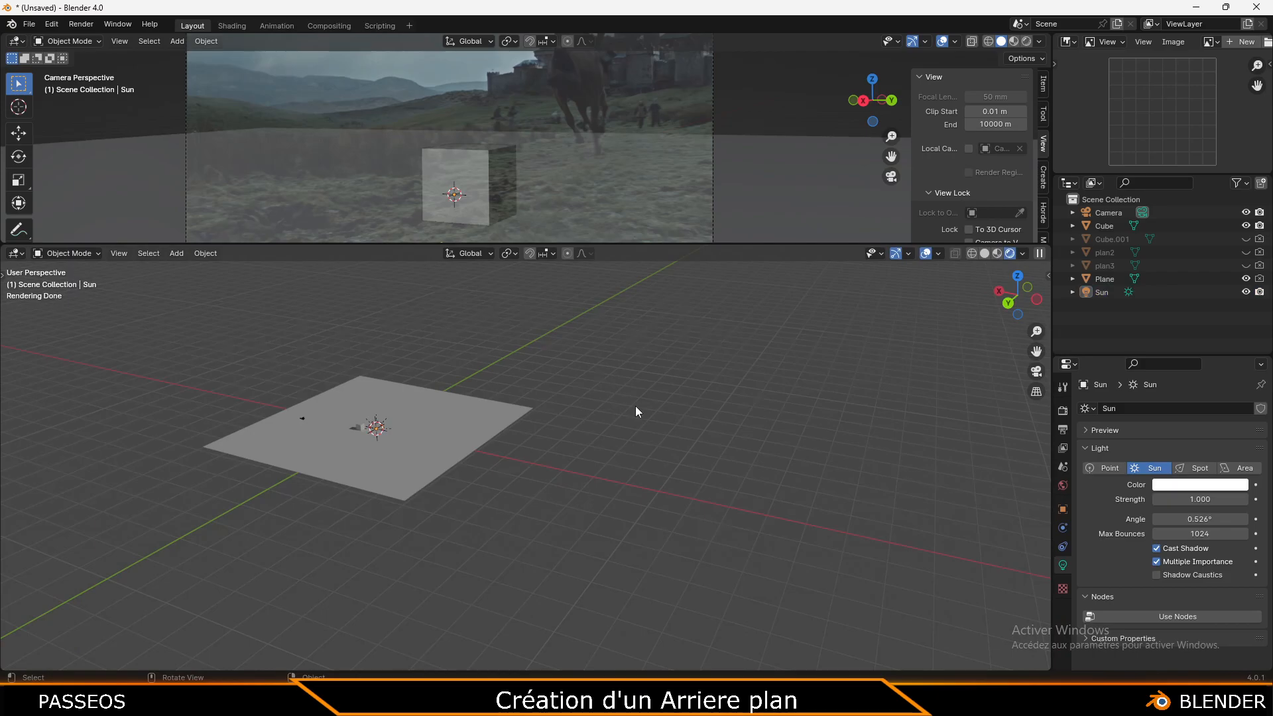
key(KP_0)
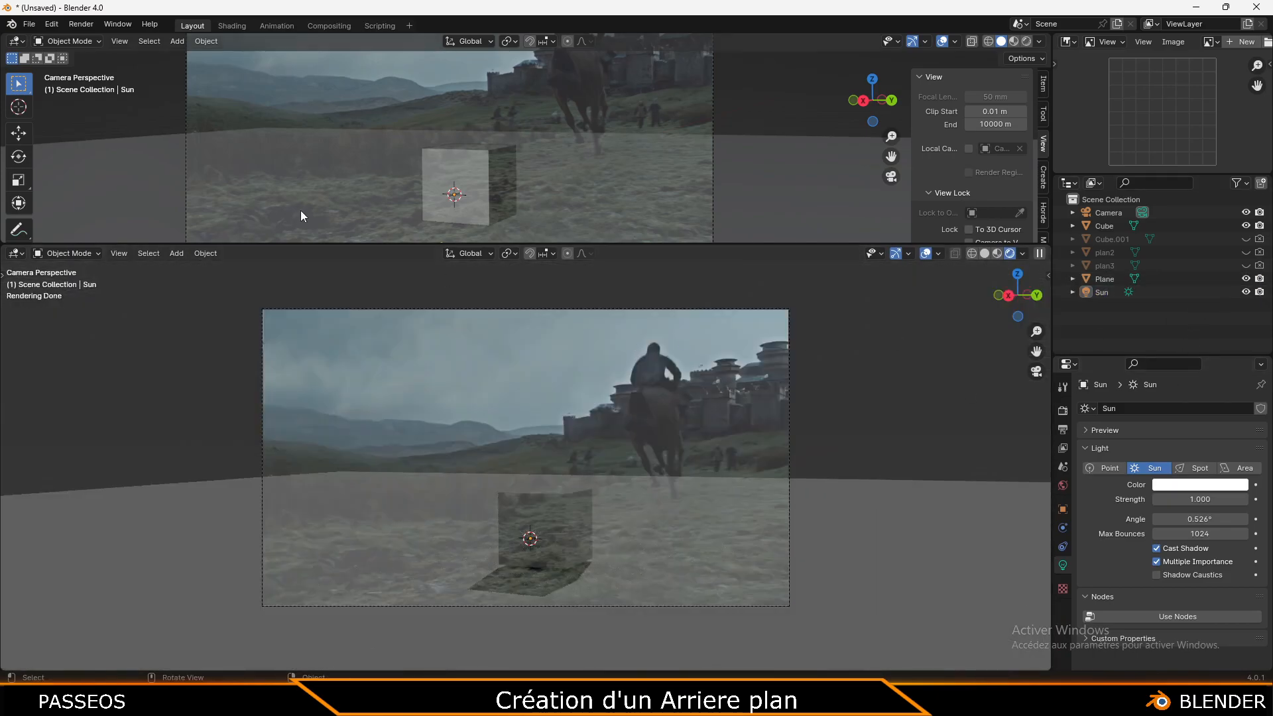
Render a test image of the sunlit cube and ground, closing the render window when checked
click(89, 25)
click(101, 44)
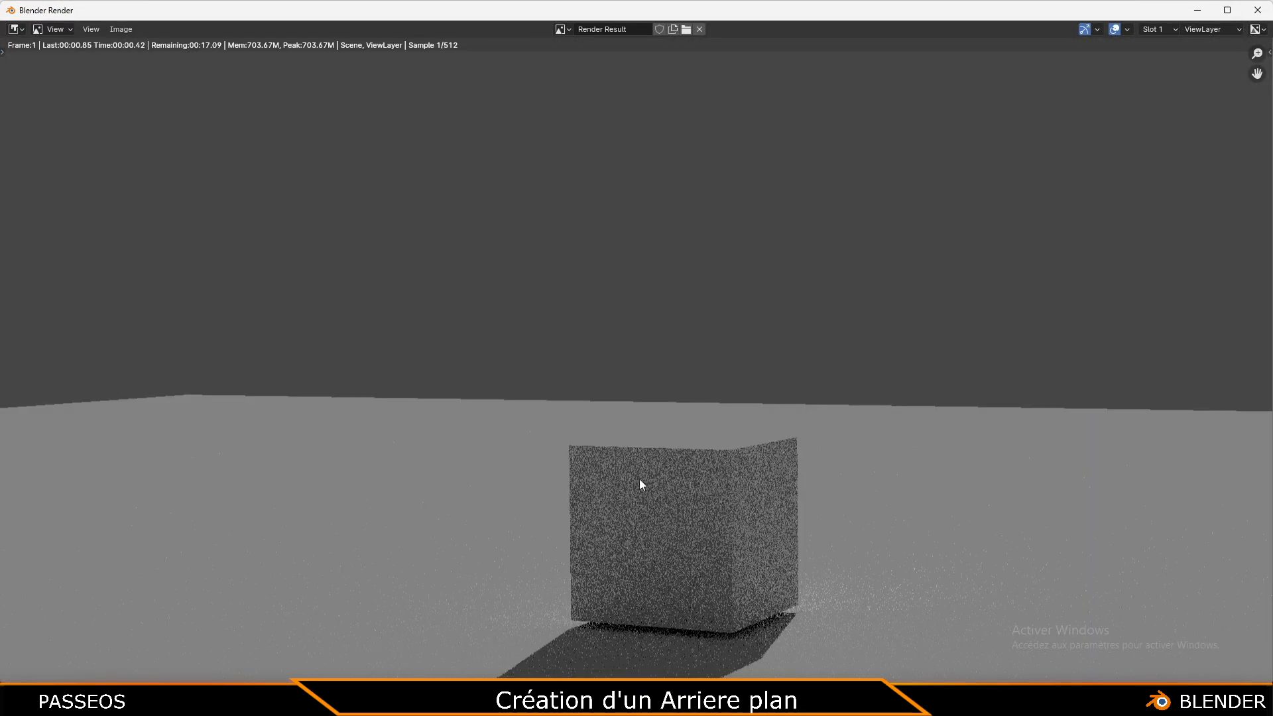
click(1258, 10)
Create a new collection in the scene and name it premier plan
middle_drag(754, 116, 670, 135)
scroll(670, 136, down, 4)
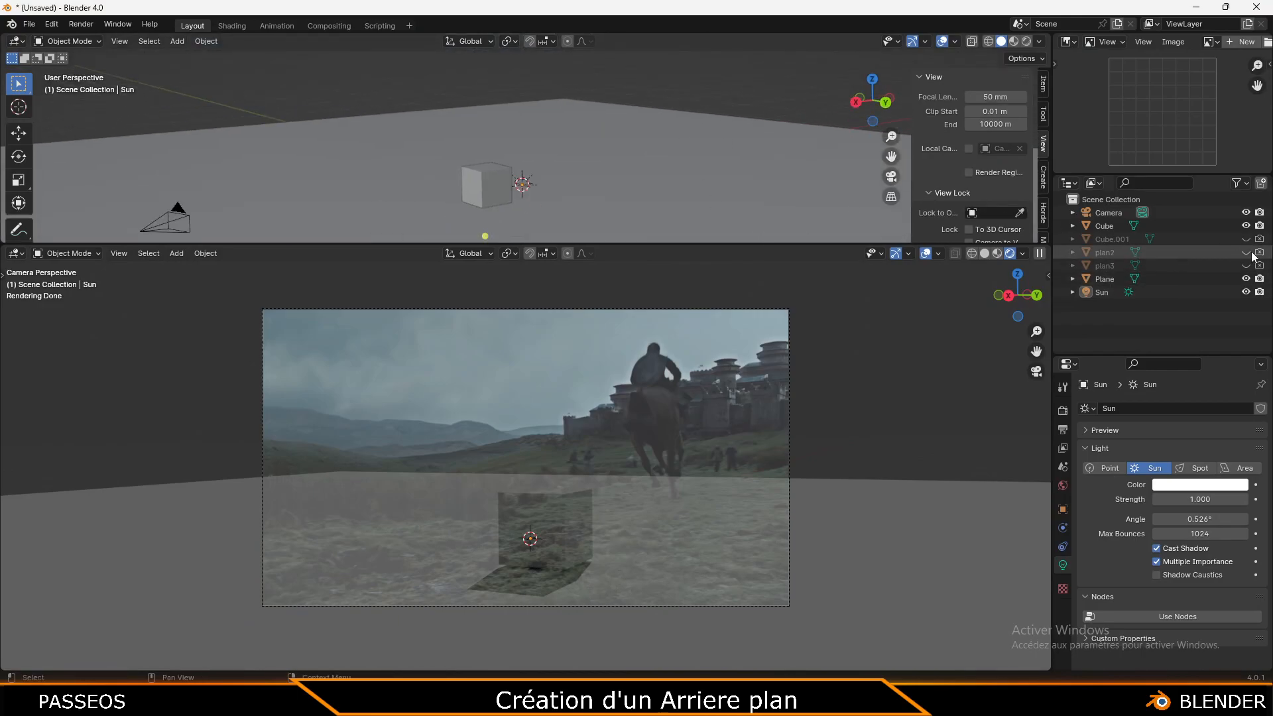
click(1260, 183)
click(1163, 210)
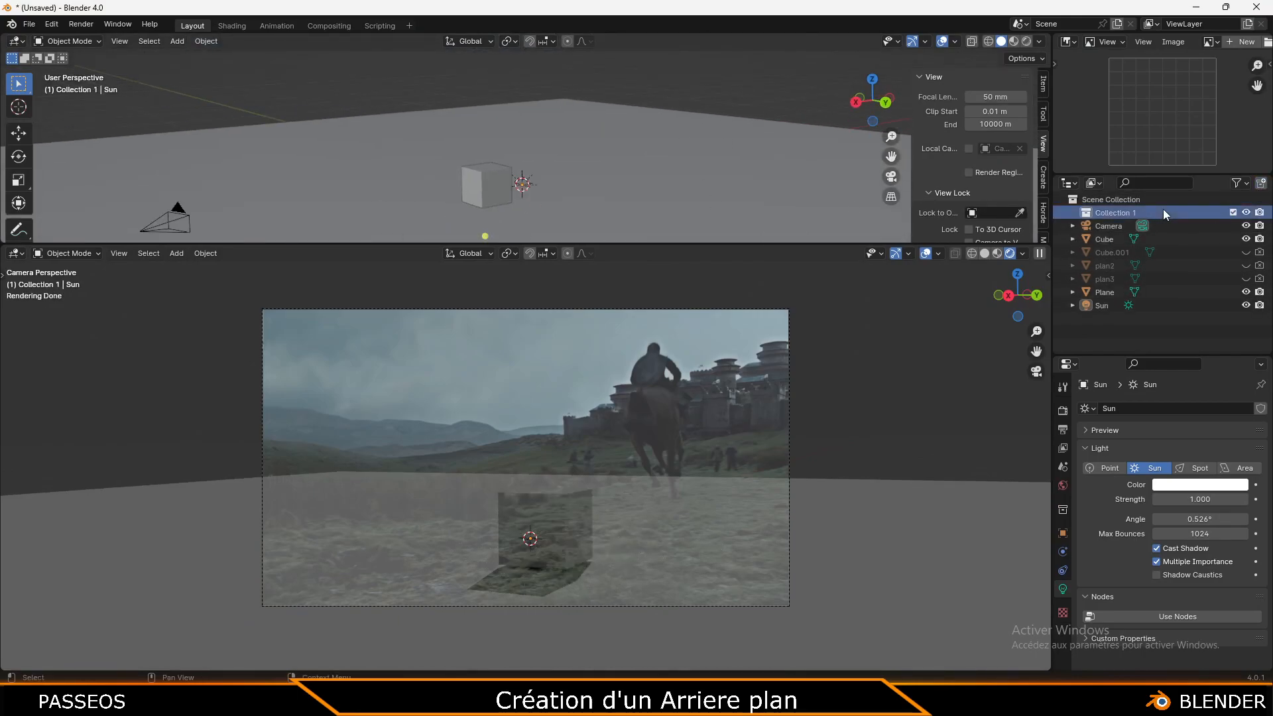
double_click(1128, 210)
text(c)
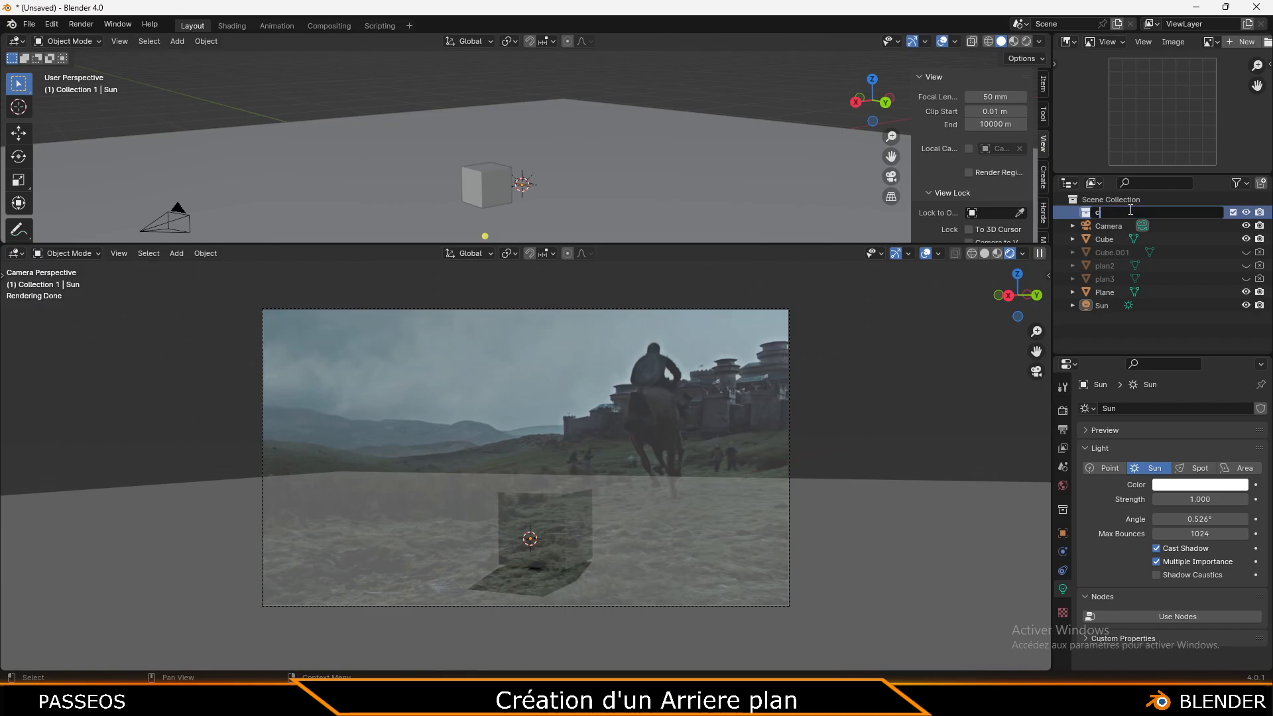
text(remier plan)
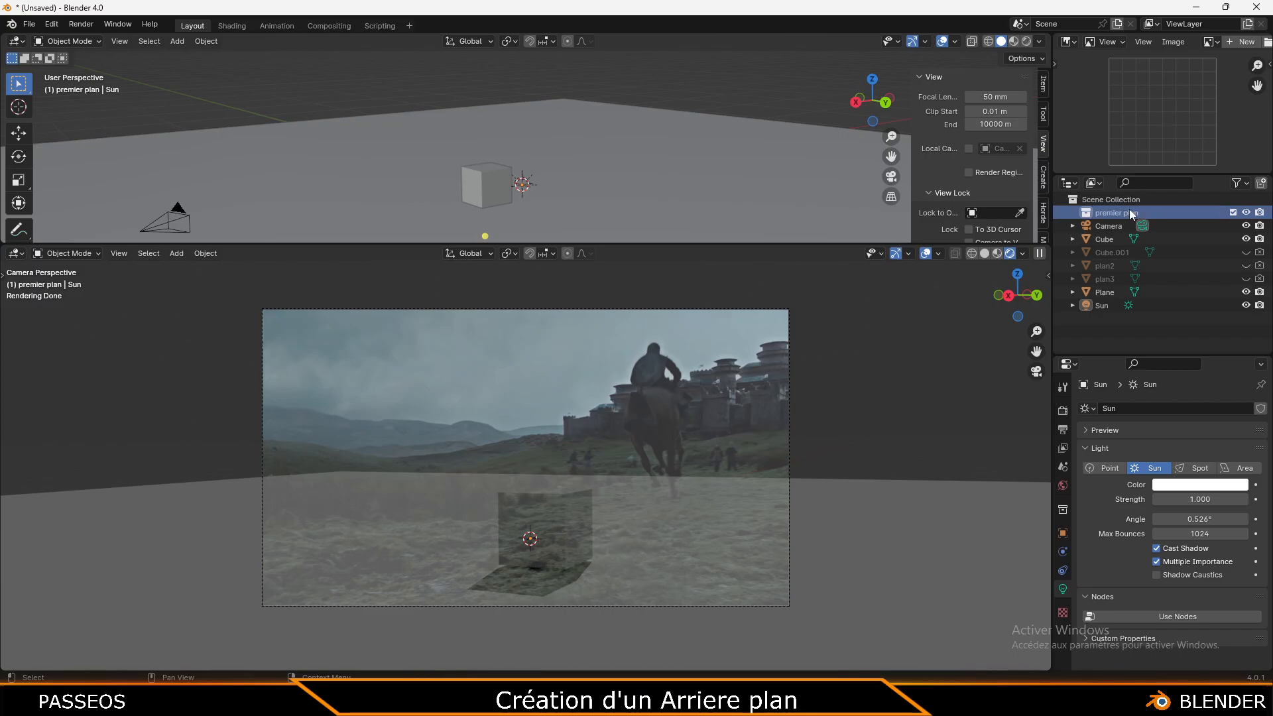
key(Return)
Move all objects from Cube through Plane into the premier plan collection
click(1111, 244)
shift+click(1104, 291)
drag(1107, 292, 1120, 213)
Create a second scene collection and name it deuxiemeplan
click(1261, 183)
double_click(1128, 294)
text(deuxie)
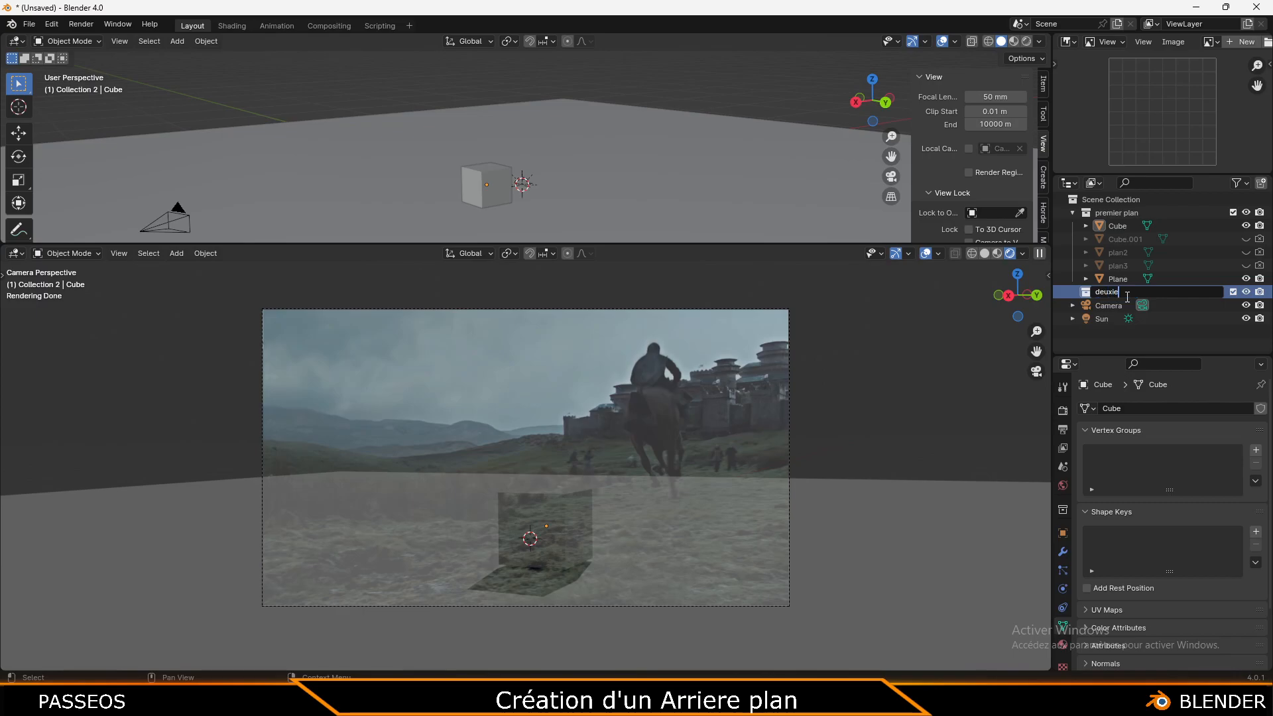
text(meplan)
key(Return)
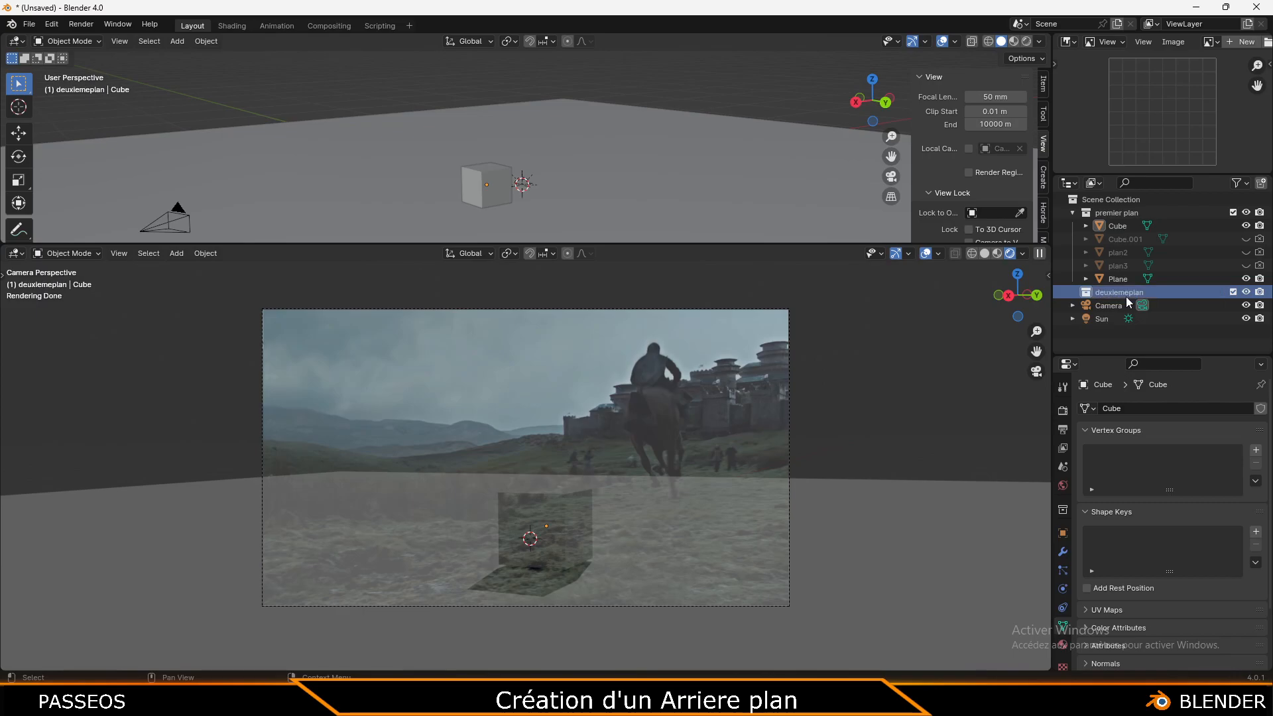
Move plan2 and Cube.001 from premier plan into the deuxiemeplan collection
click(1129, 252)
drag(1124, 263, 1119, 295)
click(1119, 266)
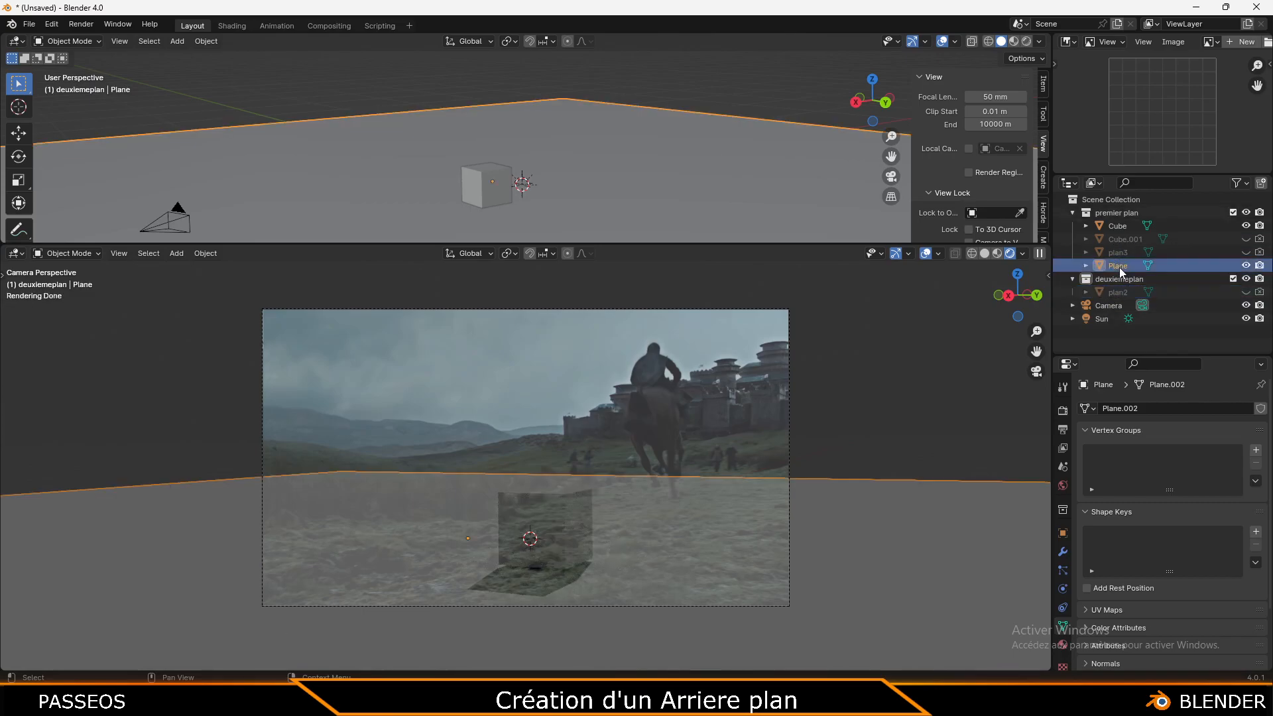
click(746, 424)
drag(1130, 237, 1124, 280)
Create a third collection named 3e plan and move plan3 into it
click(1262, 187)
double_click(1118, 305)
text(3e plan)
key(Return)
click(1127, 240)
drag(1128, 240, 1128, 305)
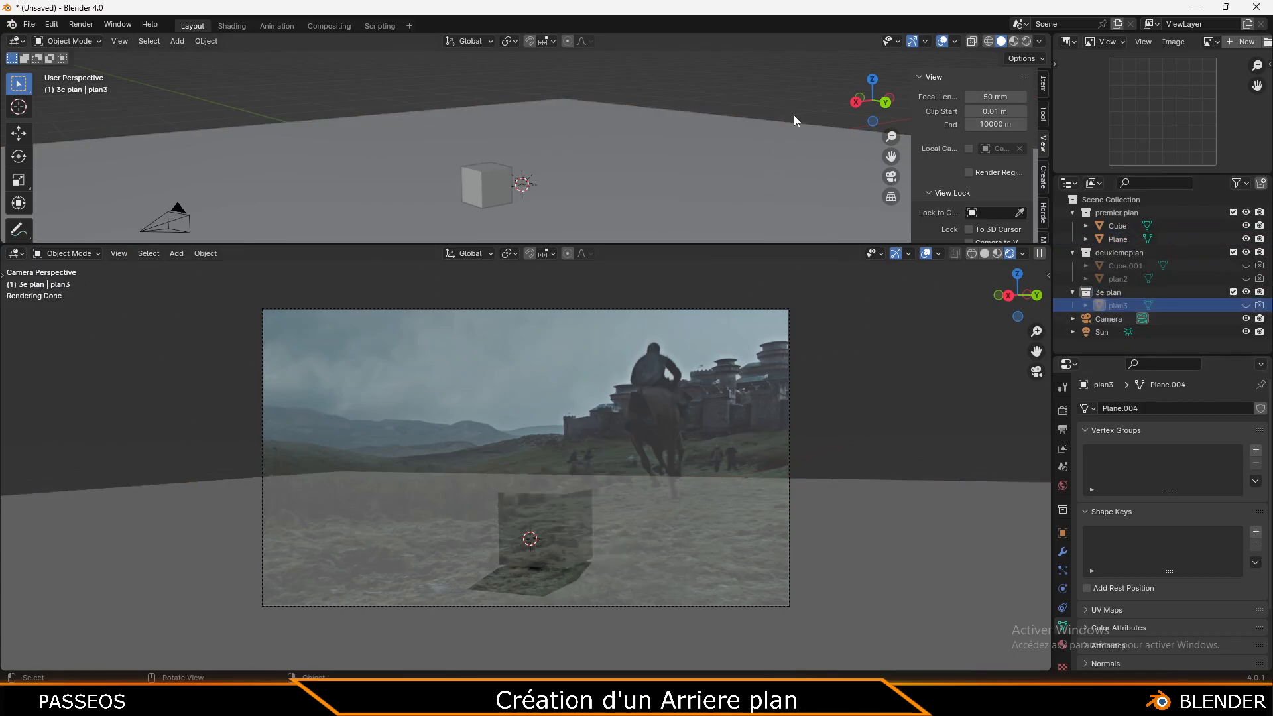
Select the foreground ground plane and display the Holdout toggles for the collections in the outliner
click(766, 117)
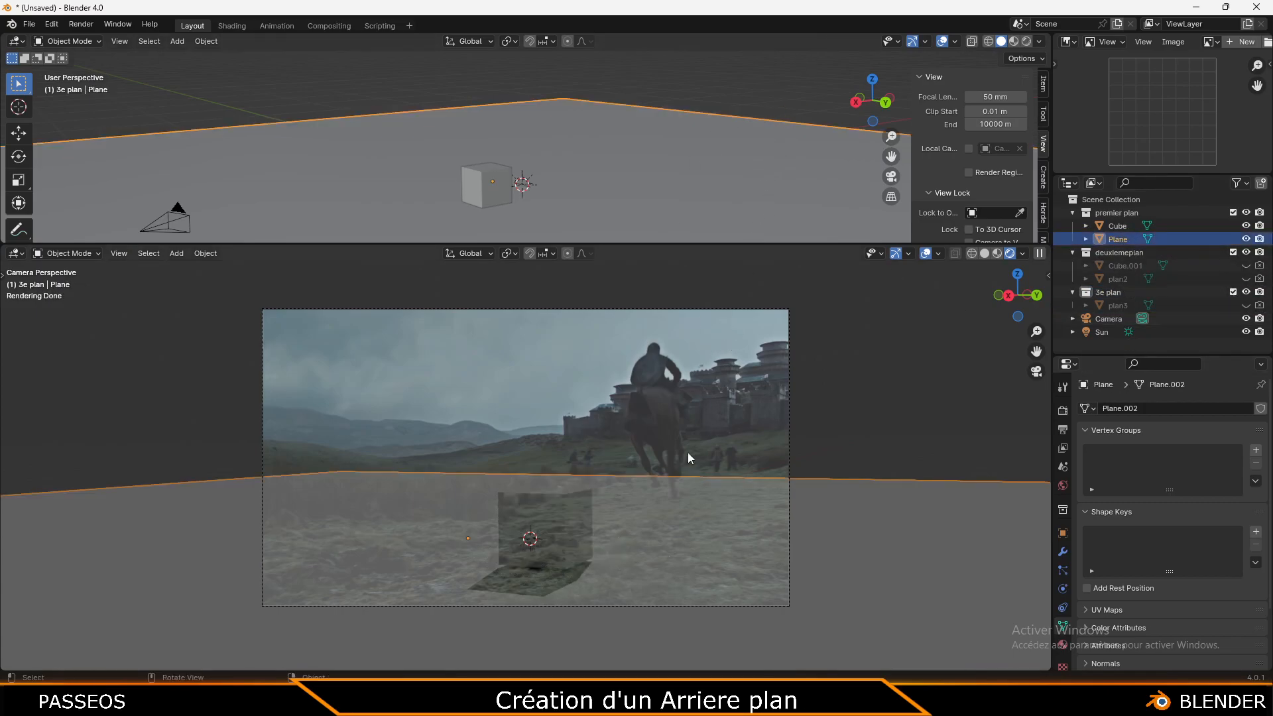
click(703, 365)
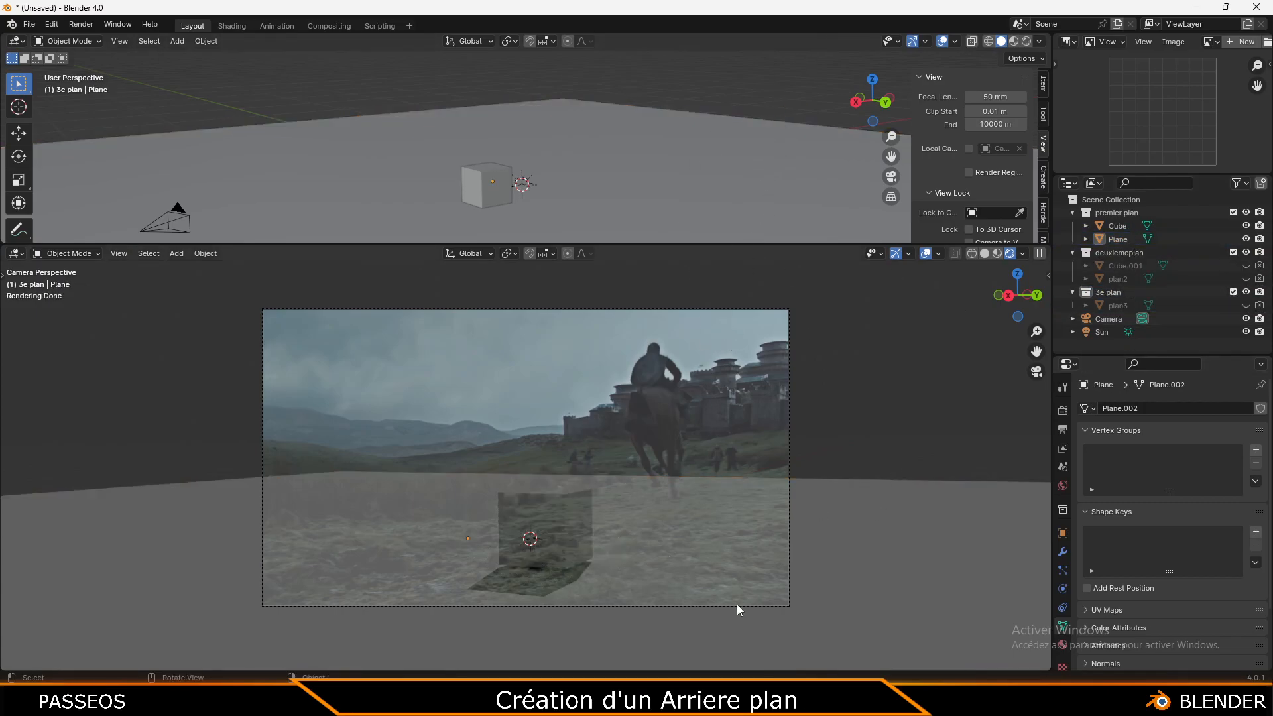
click(709, 512)
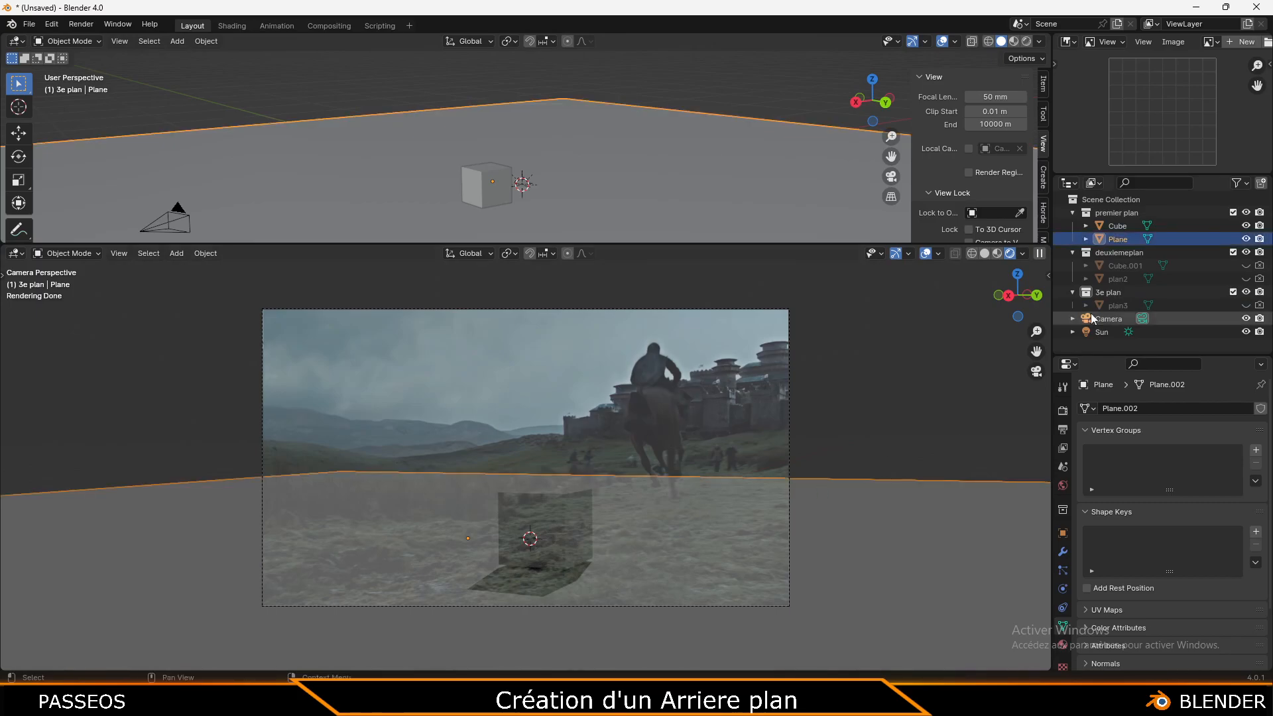
click(1239, 183)
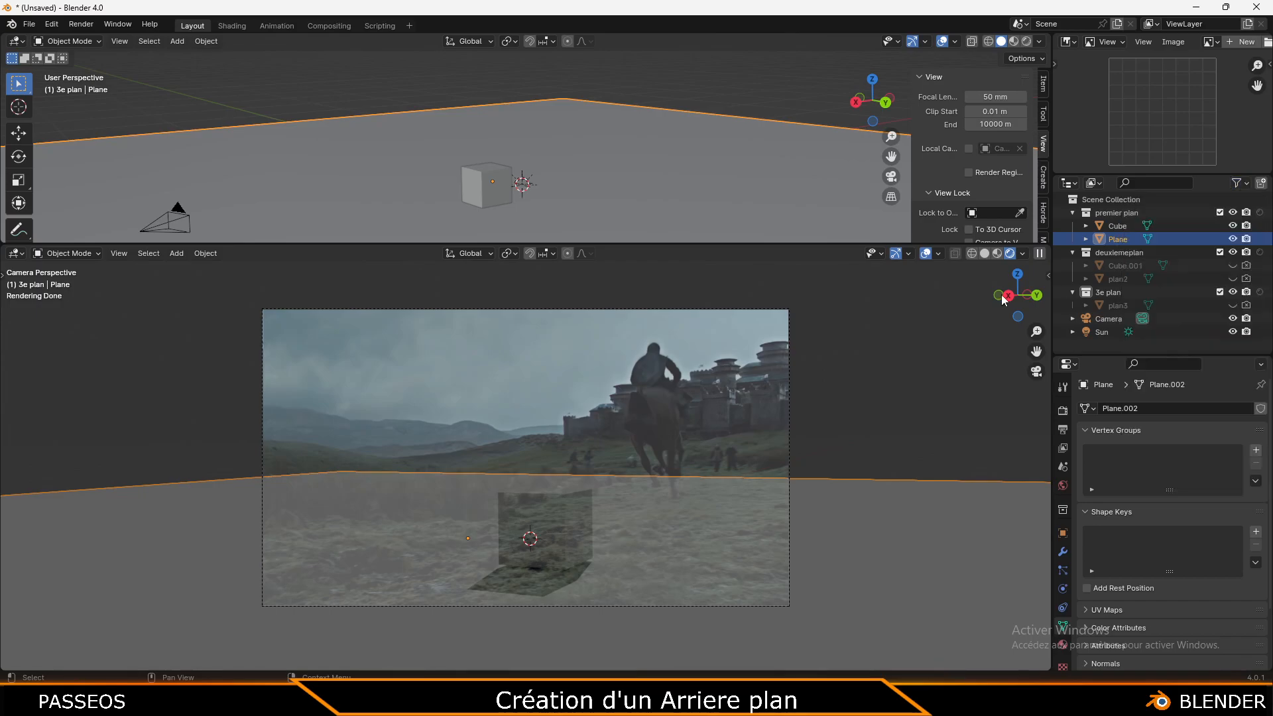
Show Cube.001 and plan2 of the deuxiemeplan collection in the viewport again
click(867, 407)
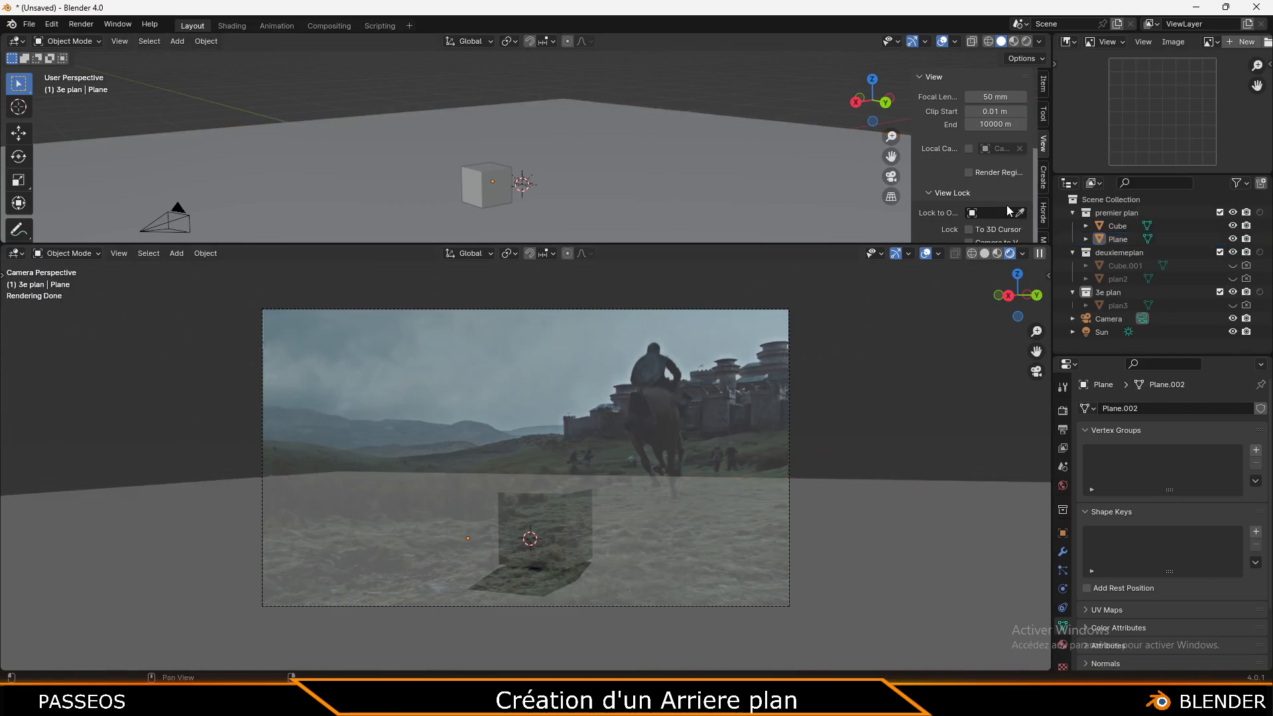
click(1233, 265)
click(1234, 278)
click(885, 432)
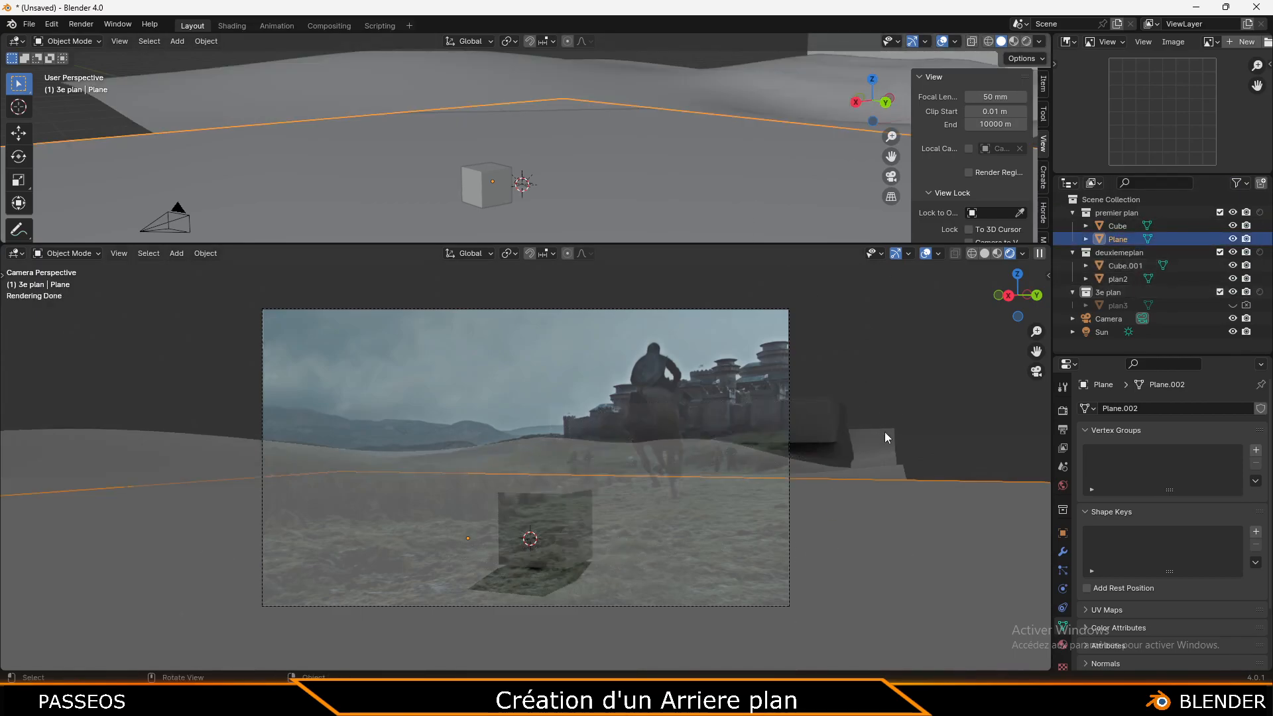
Select the camera and hide its reference background image in the viewport
click(784, 314)
scroll(685, 170, down, 1)
scroll(1132, 541, down, 2)
click(1239, 599)
click(821, 394)
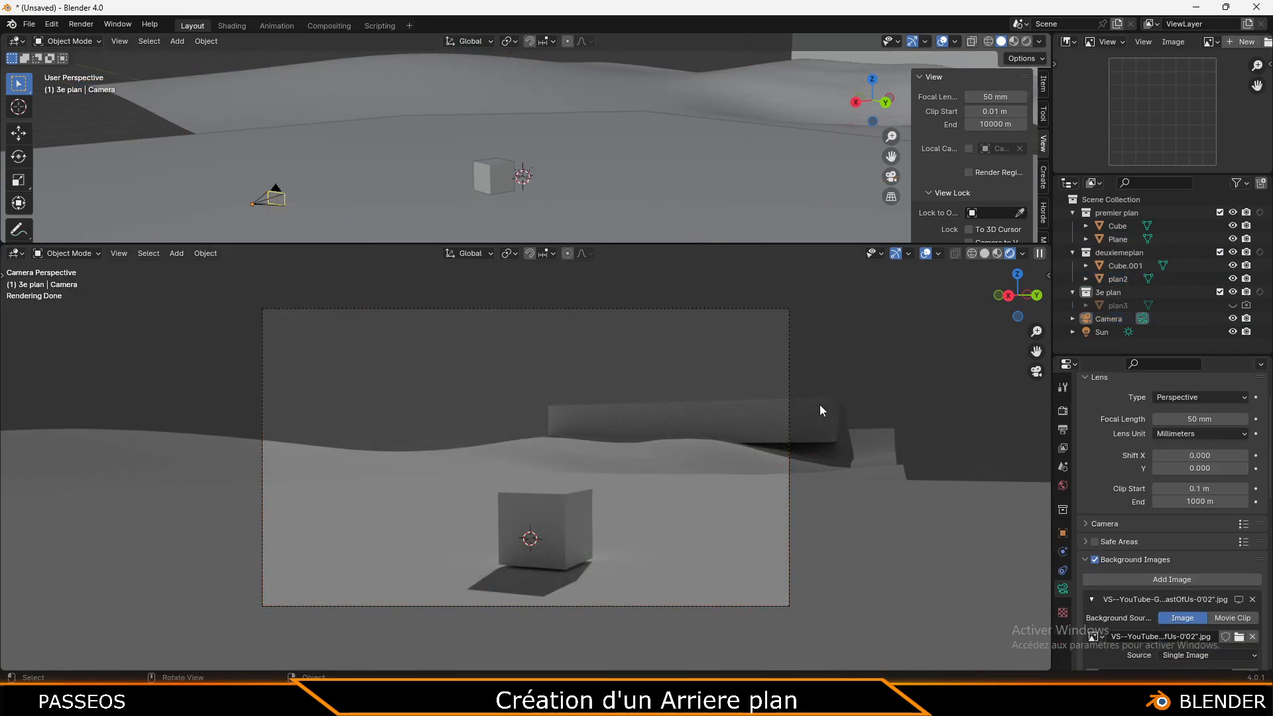
Select the plan2 hills and toggle the viewport visibility of plan3 on and off again
click(679, 526)
click(677, 464)
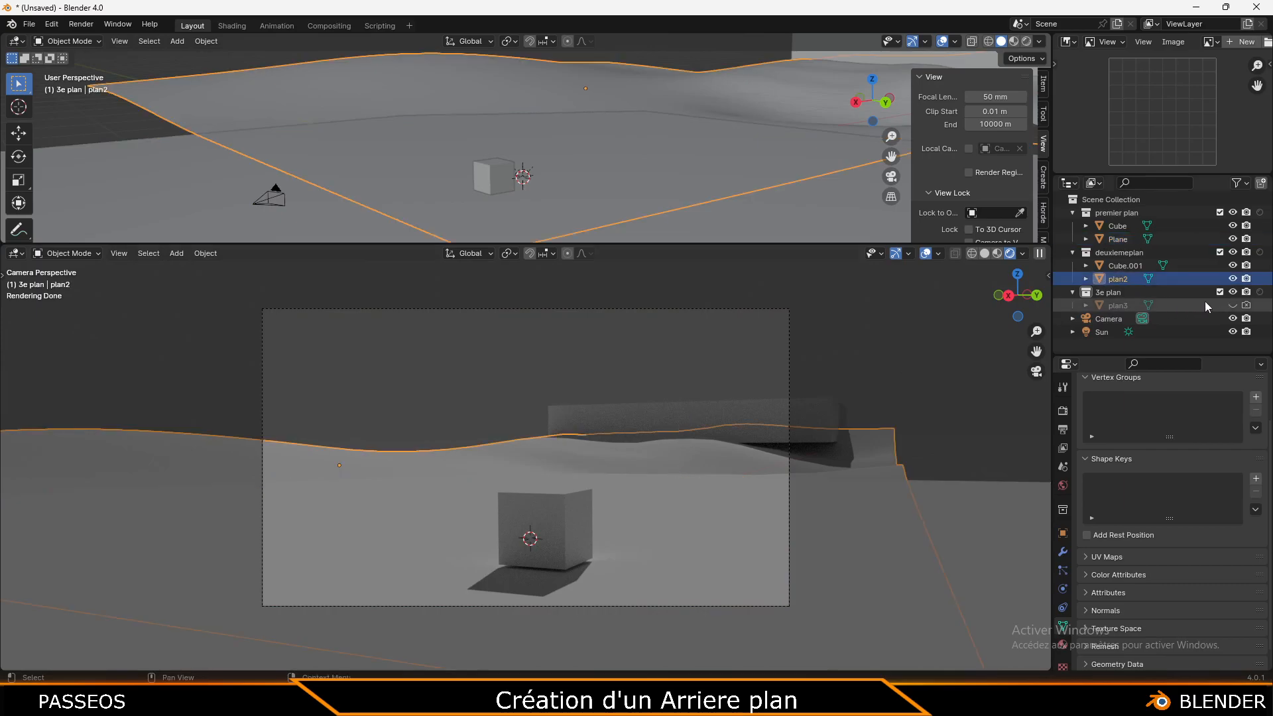
click(1233, 305)
click(1234, 304)
Toggle Holdout and viewport visibility of the premier plan collection on and off to compare how each affects the camera view
click(1259, 212)
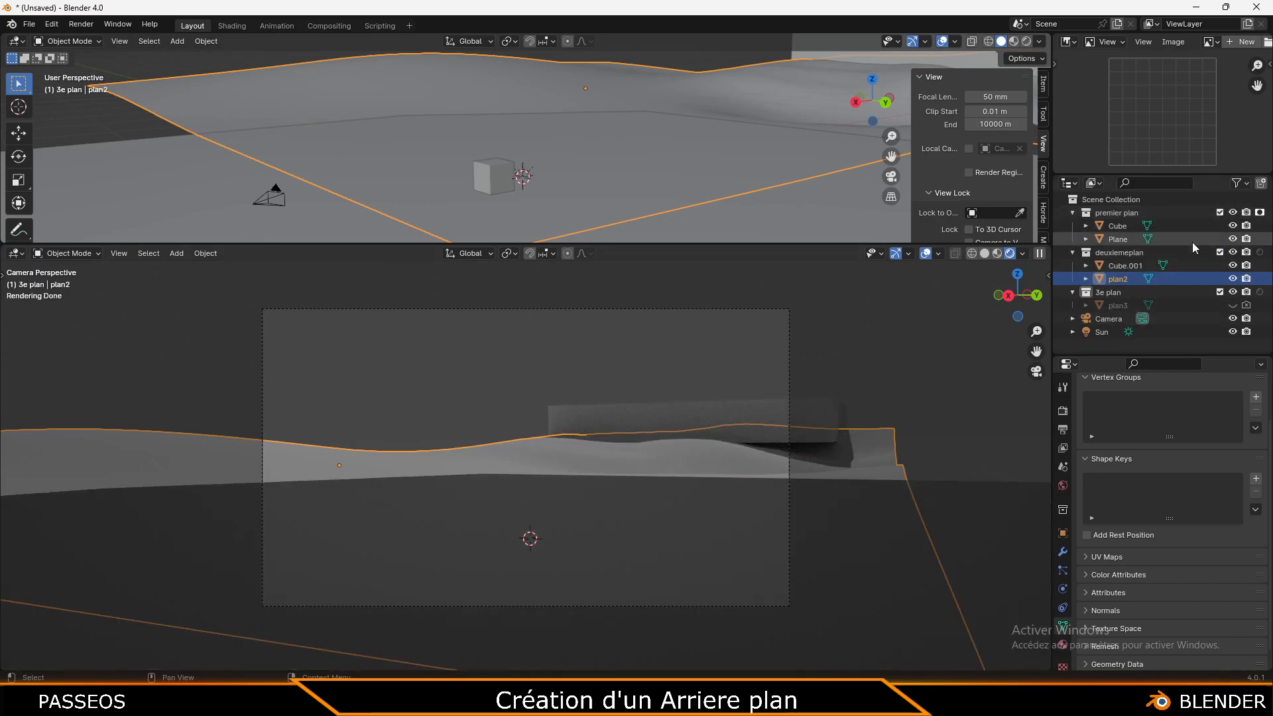
click(1260, 213)
click(1260, 214)
click(1259, 213)
click(1234, 213)
click(1235, 213)
click(1235, 213)
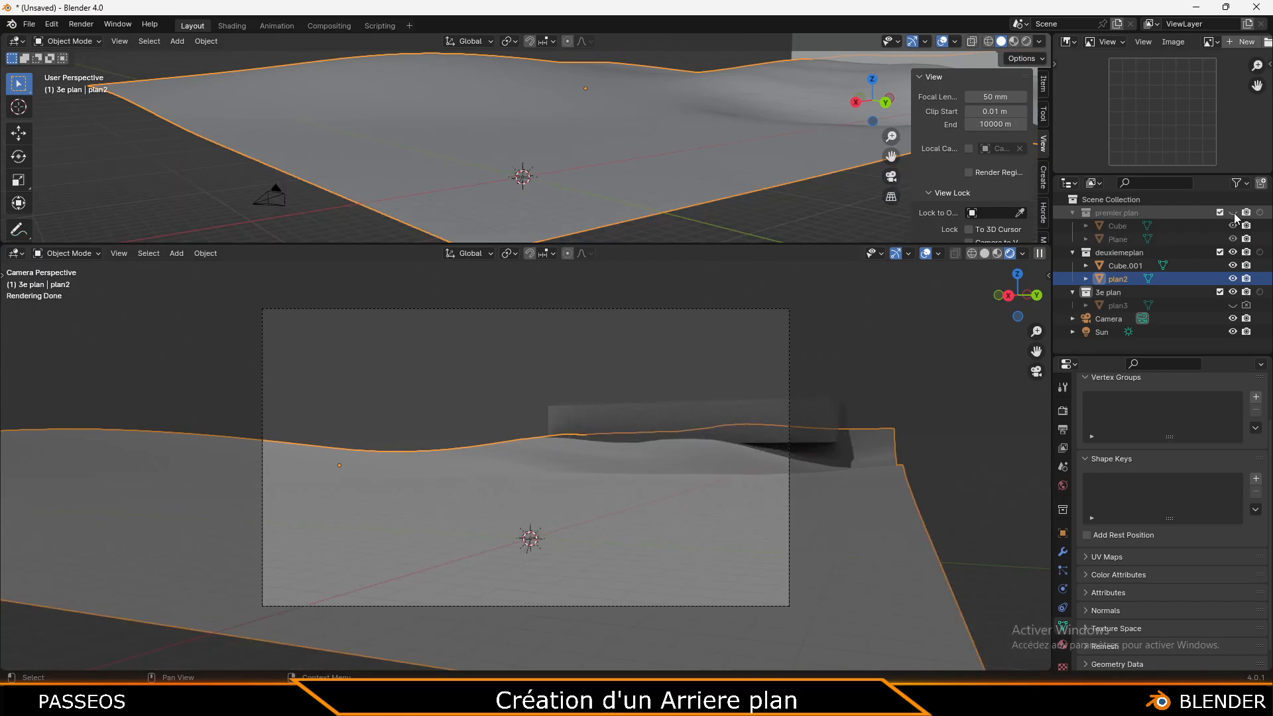
click(1233, 213)
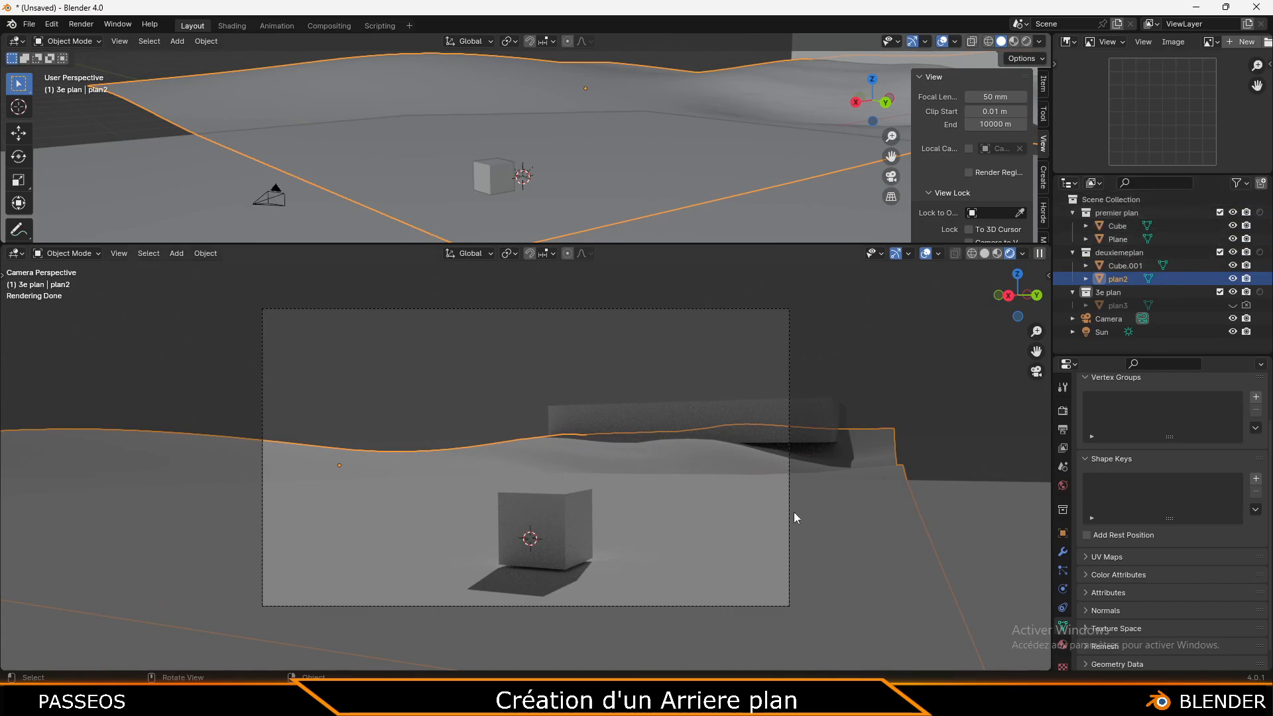
Enable Holdout for premier plan, hiding the foreground Plane before and showing it again after to compare how it masks plan2
click(810, 515)
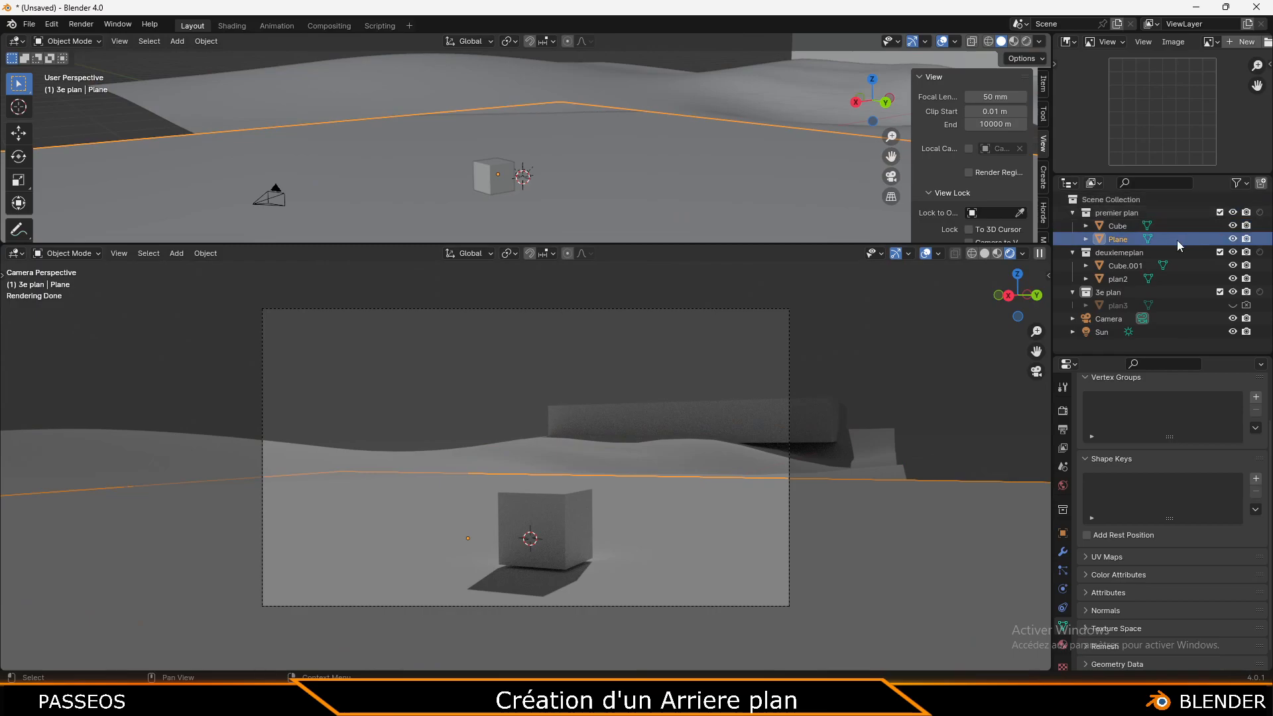
click(1233, 239)
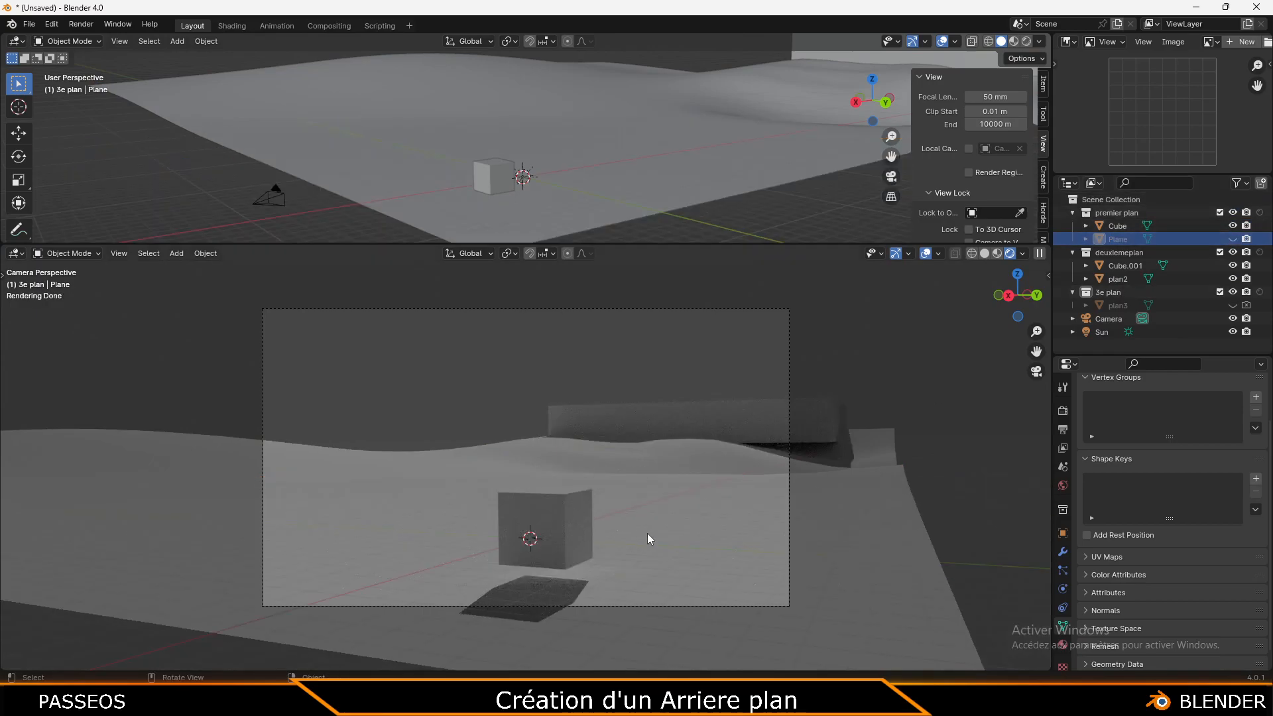
click(666, 452)
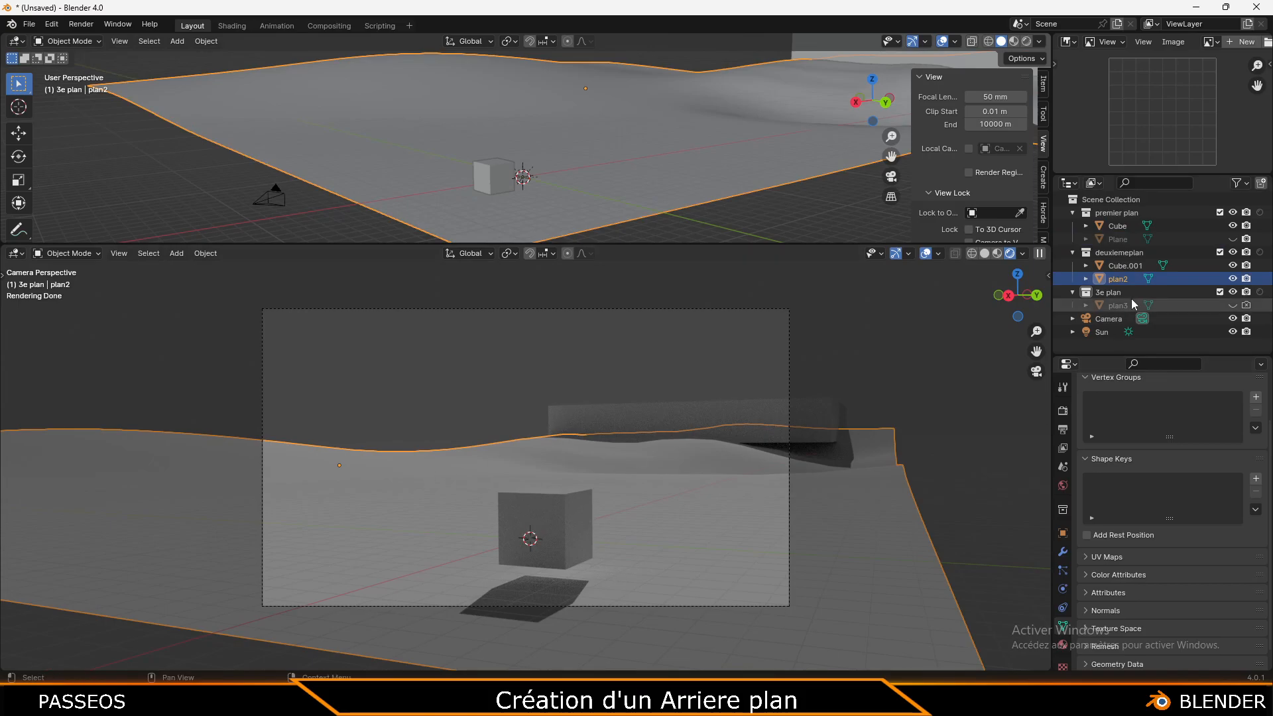
click(1260, 212)
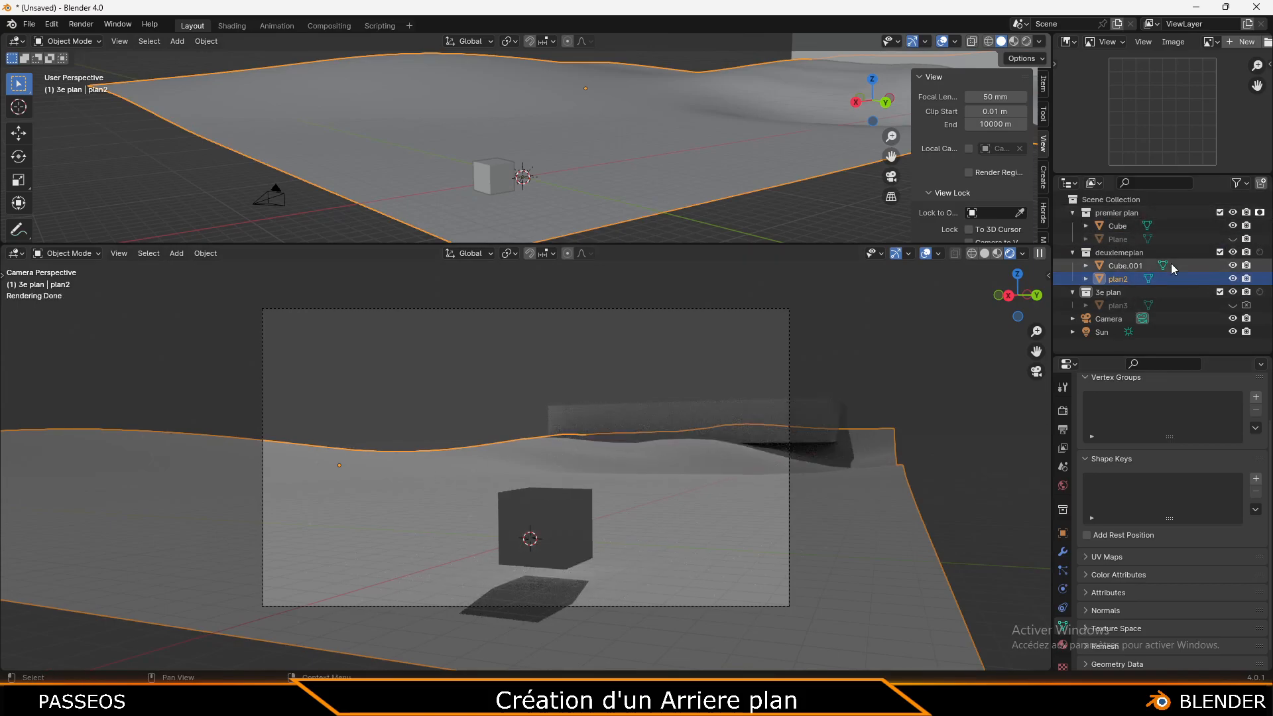
click(1232, 238)
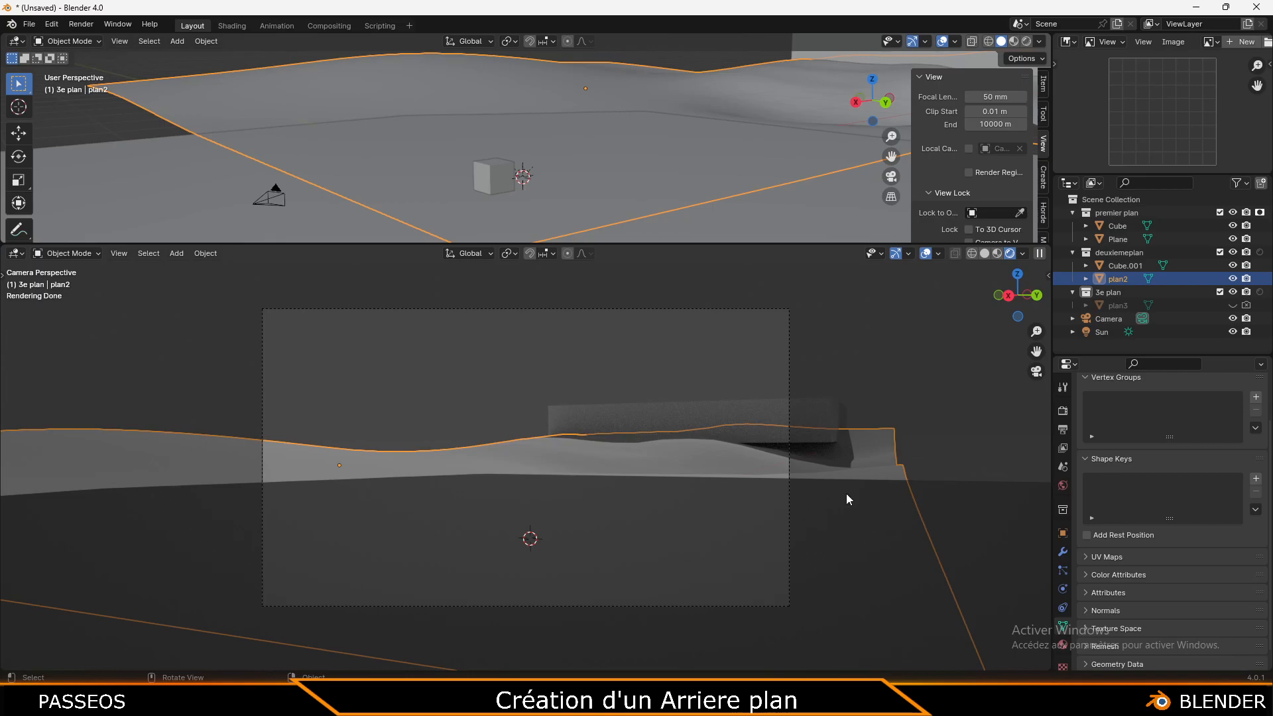
click(940, 381)
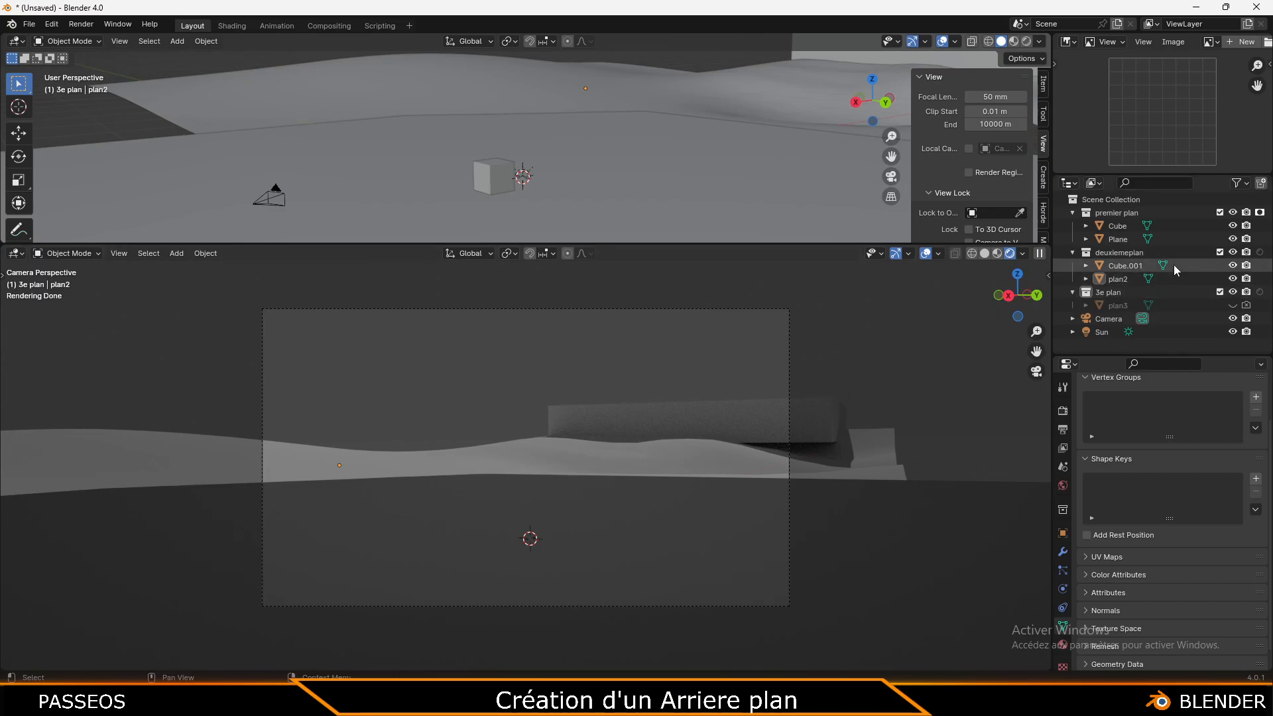
Render the image with only the premier plan collection held out, and close the render window
click(73, 24)
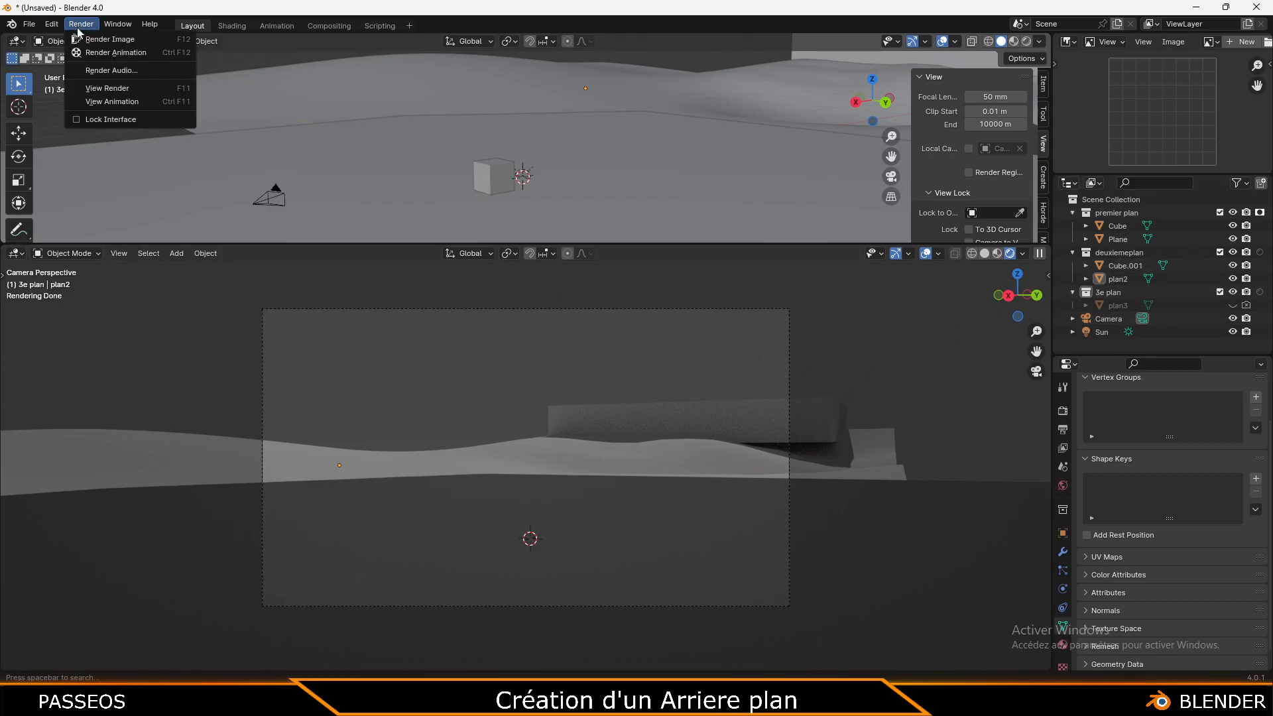
click(87, 38)
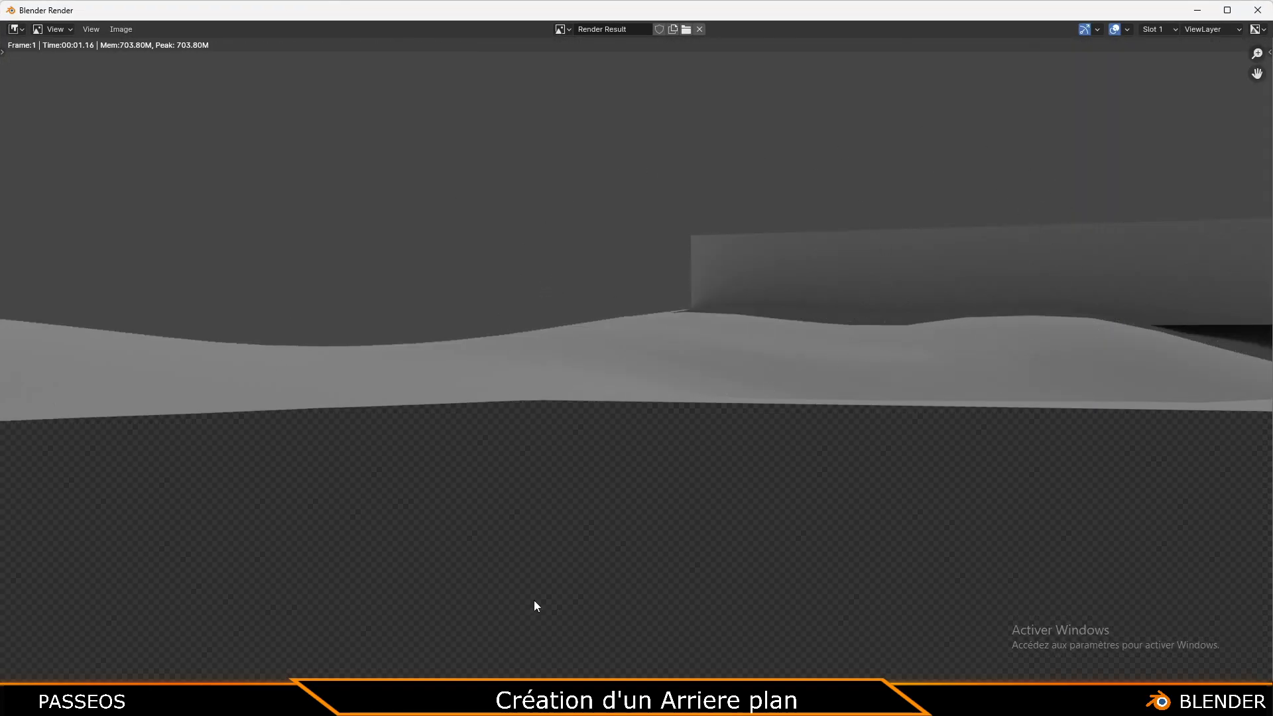
click(1258, 10)
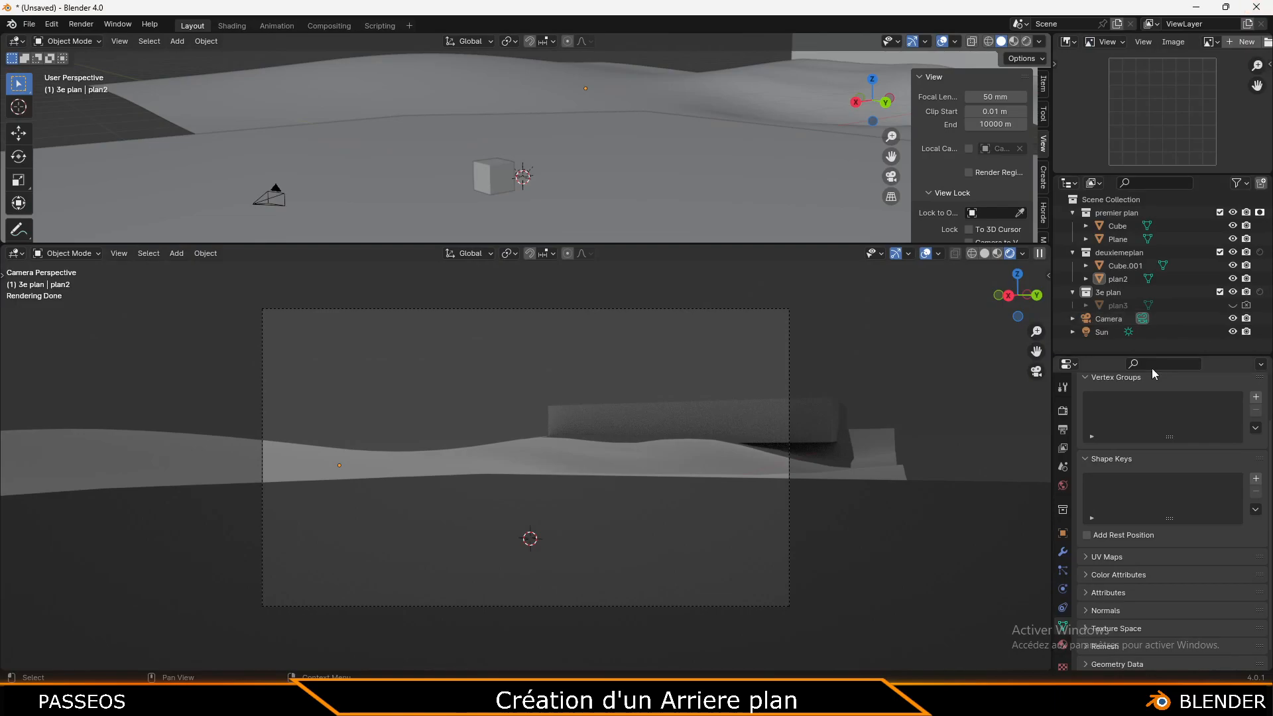
Show plan3 of the 3e plan collection and enable Holdout for the deuxiemeplan collection
click(1233, 292)
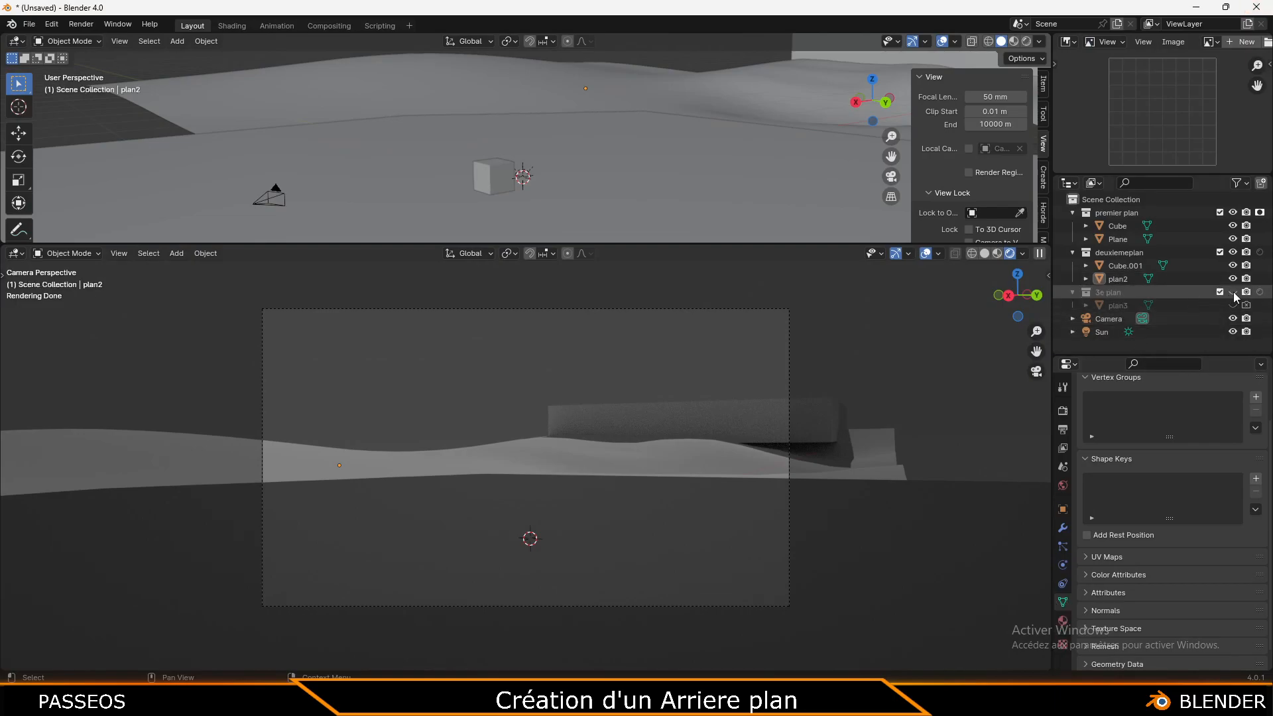
click(1220, 292)
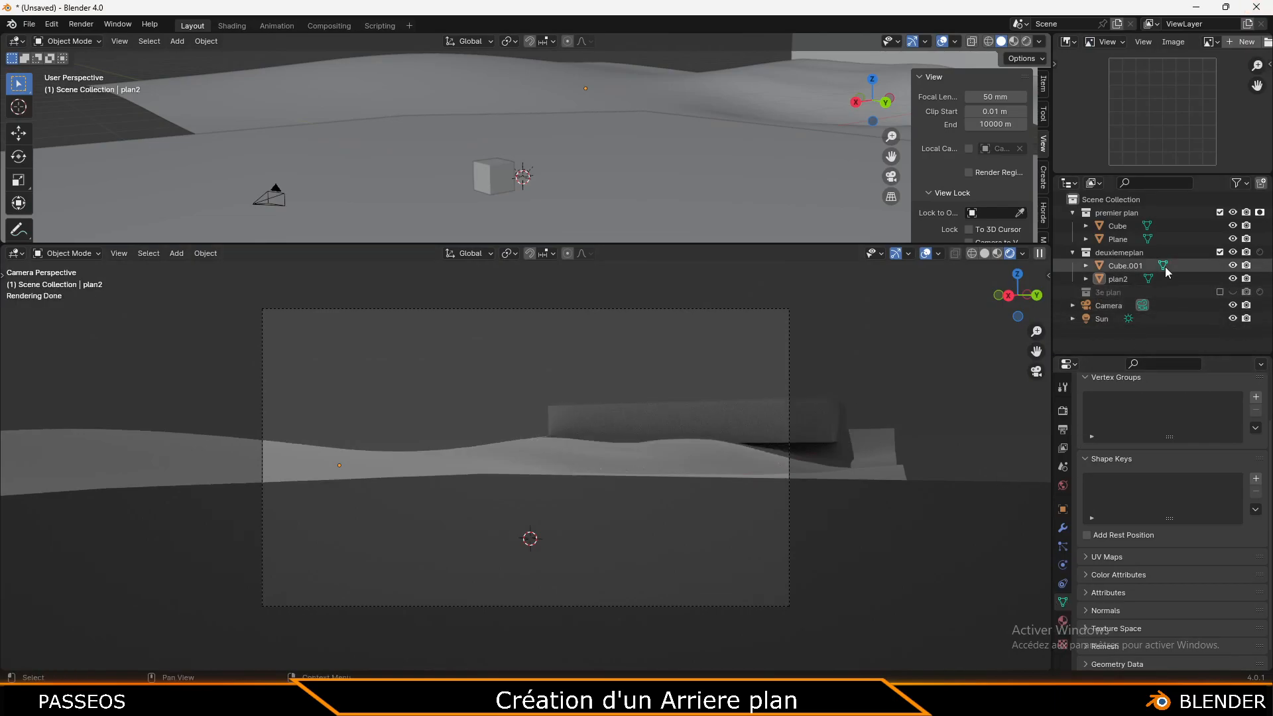
click(1220, 292)
click(1118, 305)
click(1259, 252)
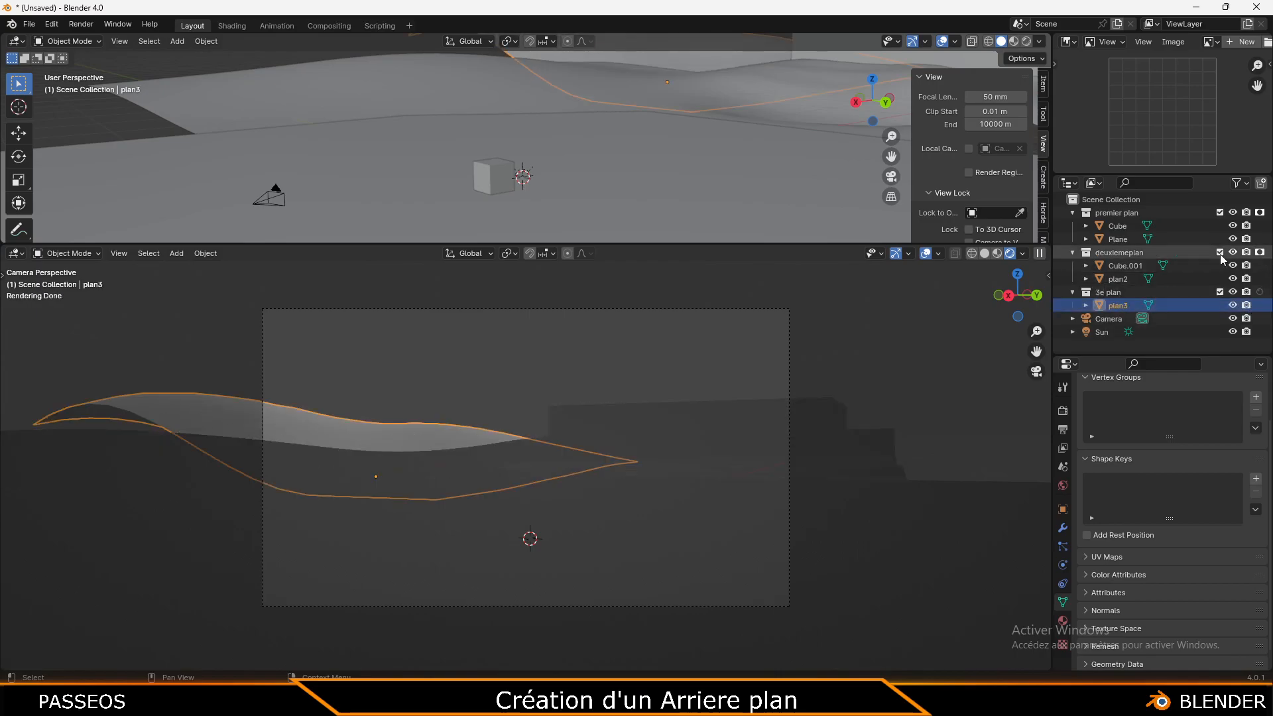
Render the image with both premier plan and deuxiemeplan held out, and close the render window
click(551, 360)
click(81, 24)
click(99, 38)
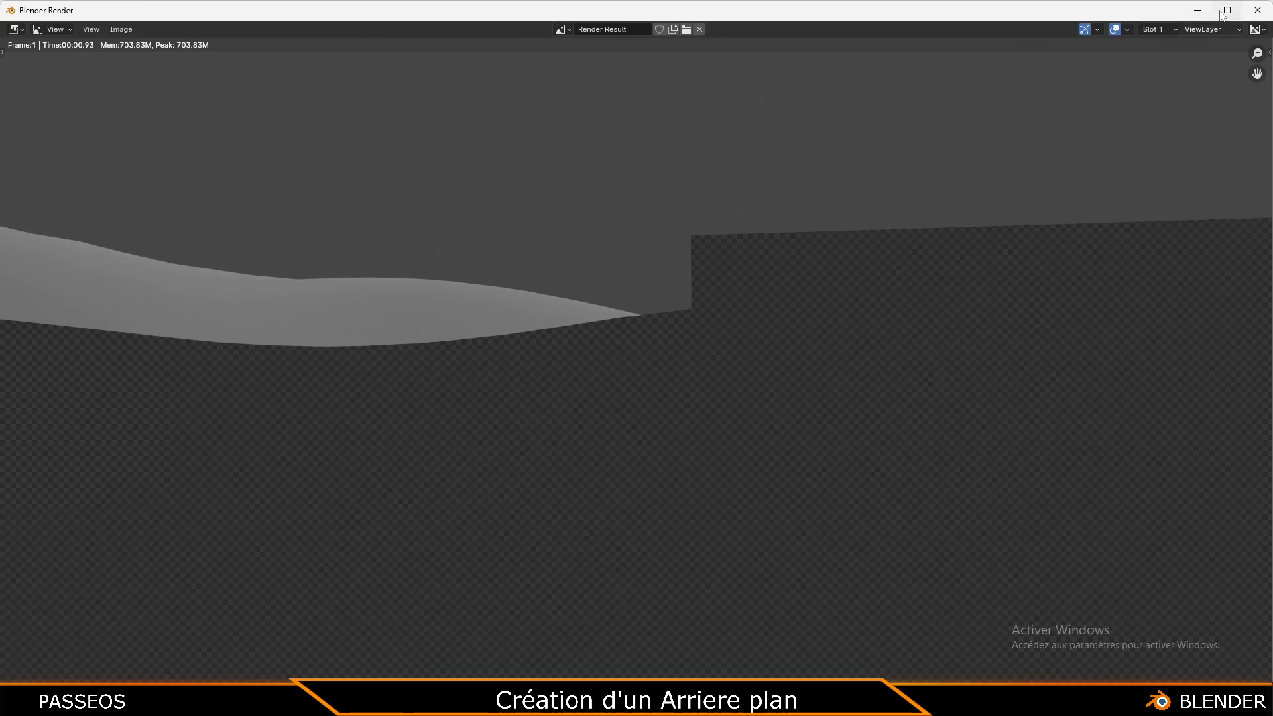
click(1257, 10)
Enable the Transparent film option in the render settings so the sky background has alpha
click(1048, 407)
click(1063, 411)
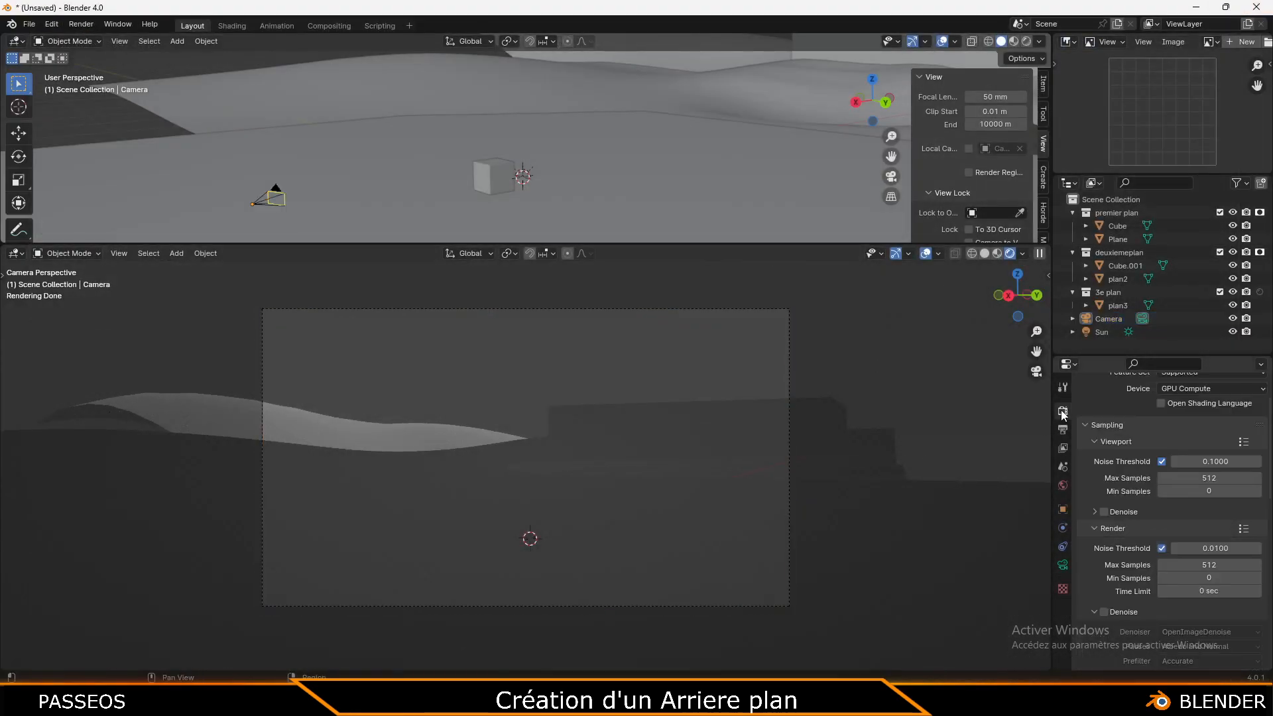
scroll(1102, 474, down, 10)
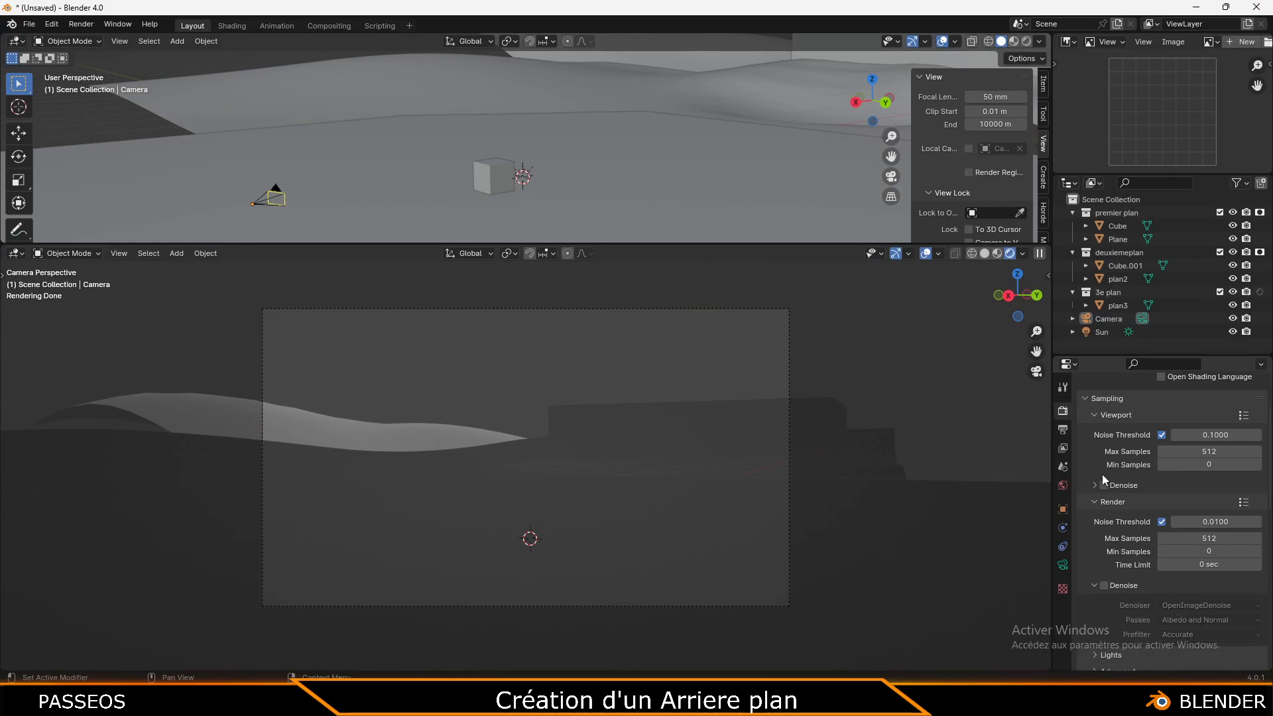
click(1087, 450)
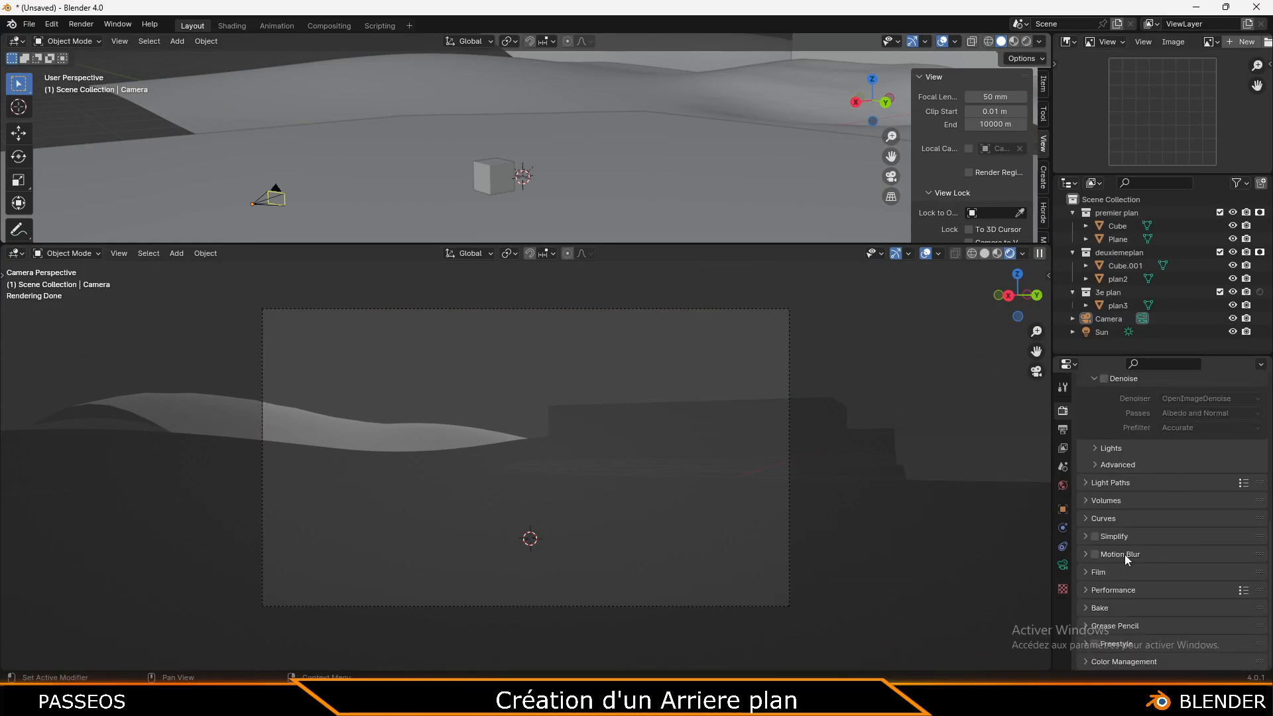
click(1084, 574)
click(1104, 534)
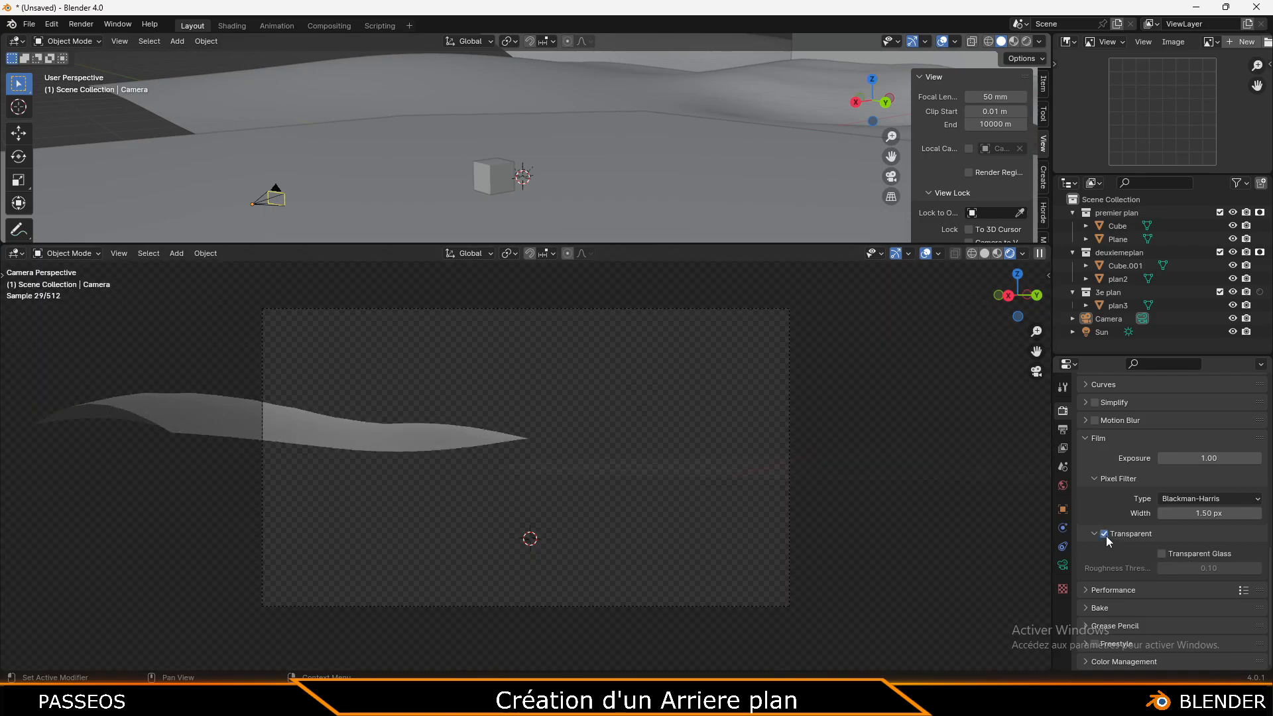
click(616, 408)
click(375, 324)
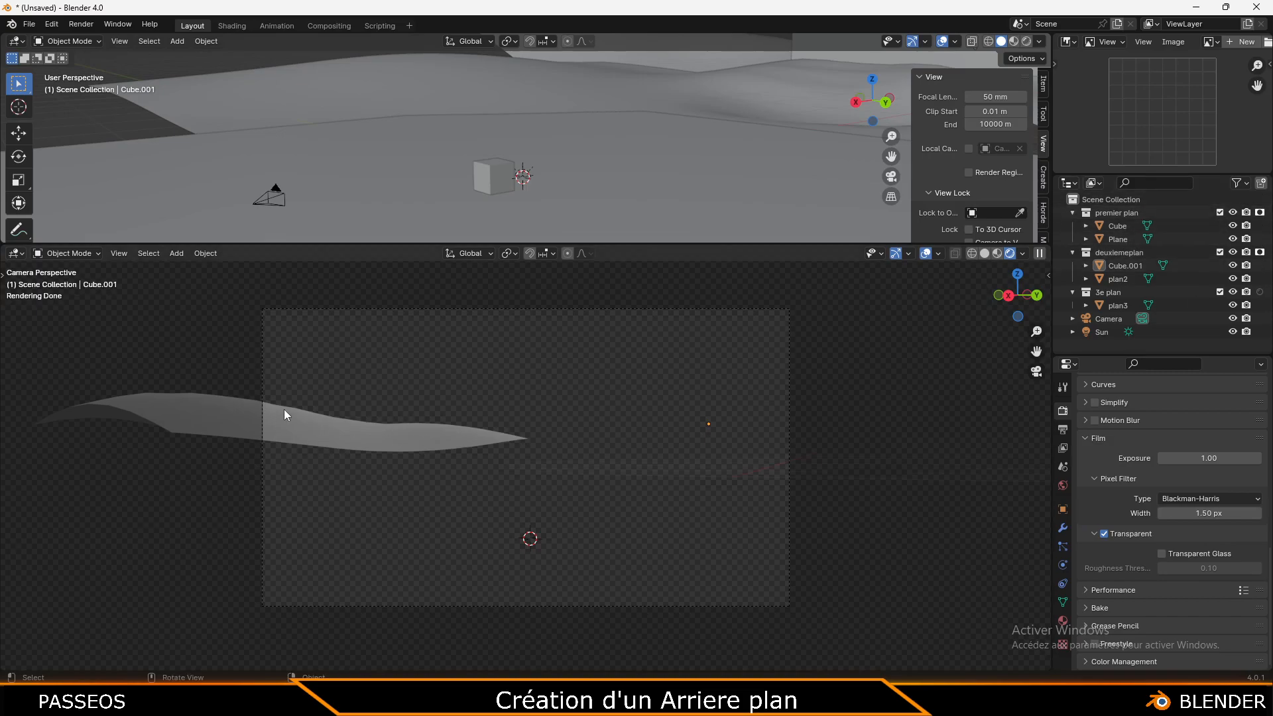
Use Holdout on the other two collections to isolate deuxiemeplan first and premier plan second
click(1260, 292)
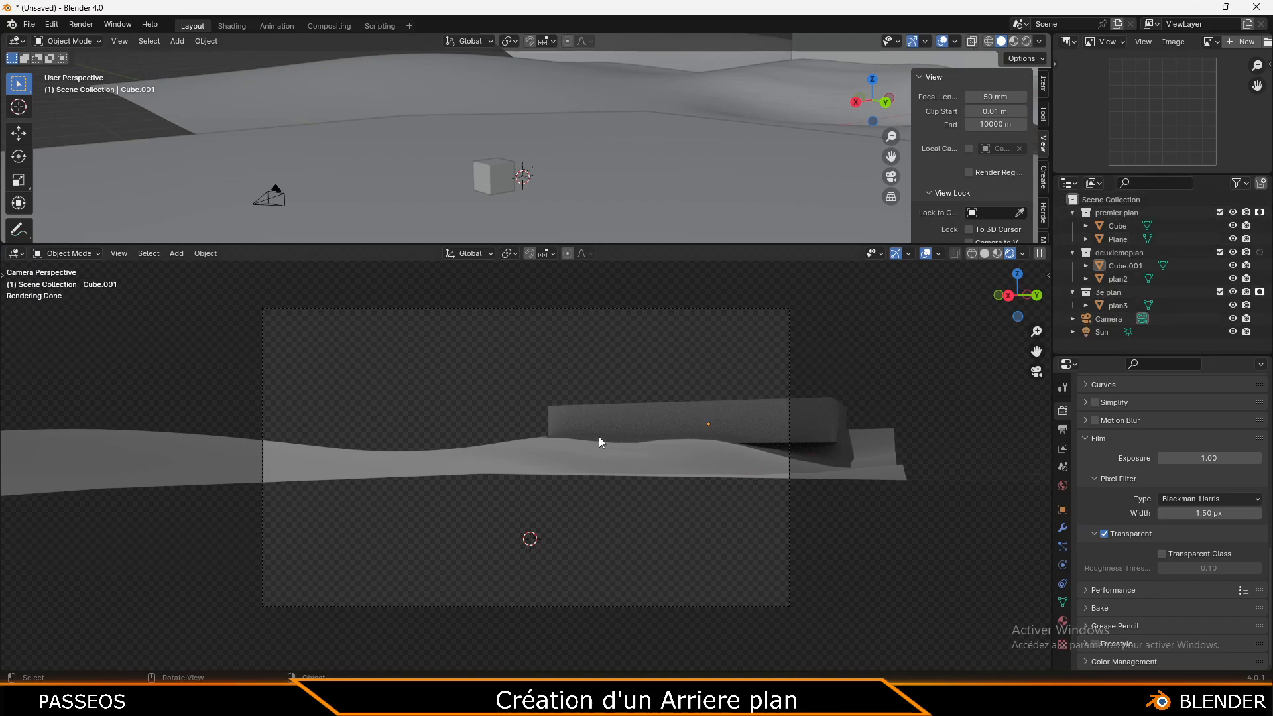
click(1260, 292)
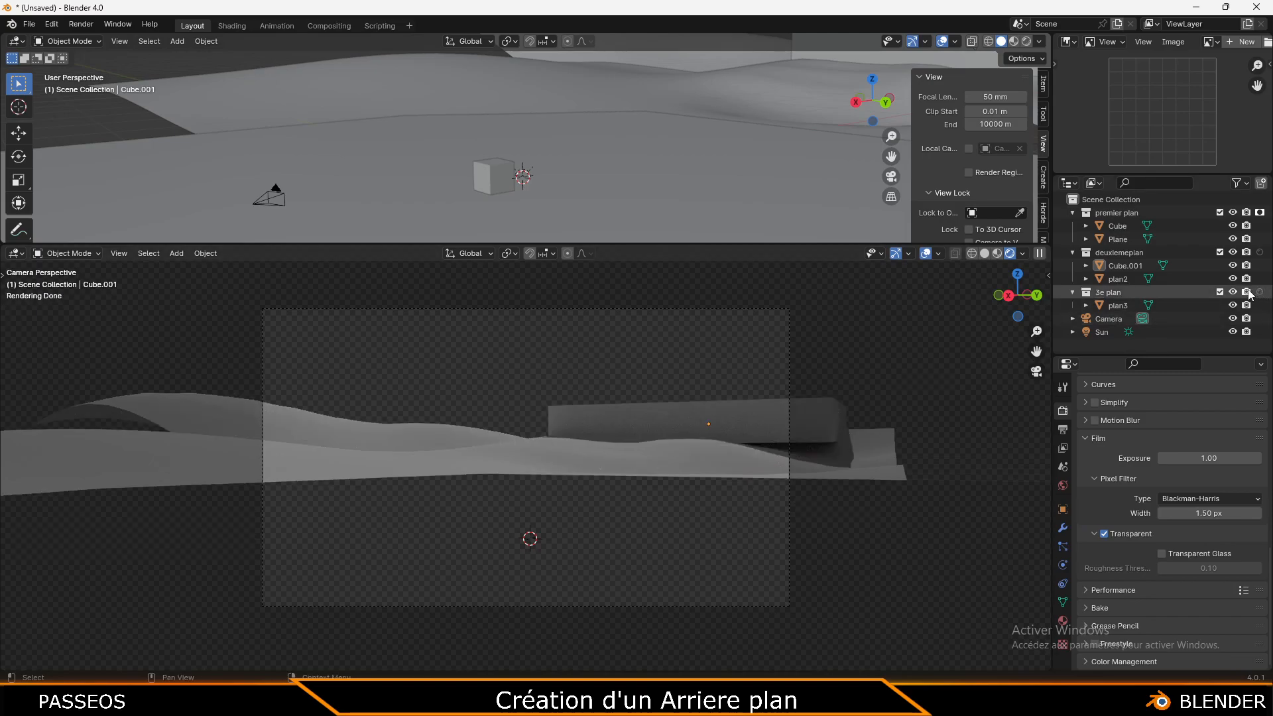
click(1260, 292)
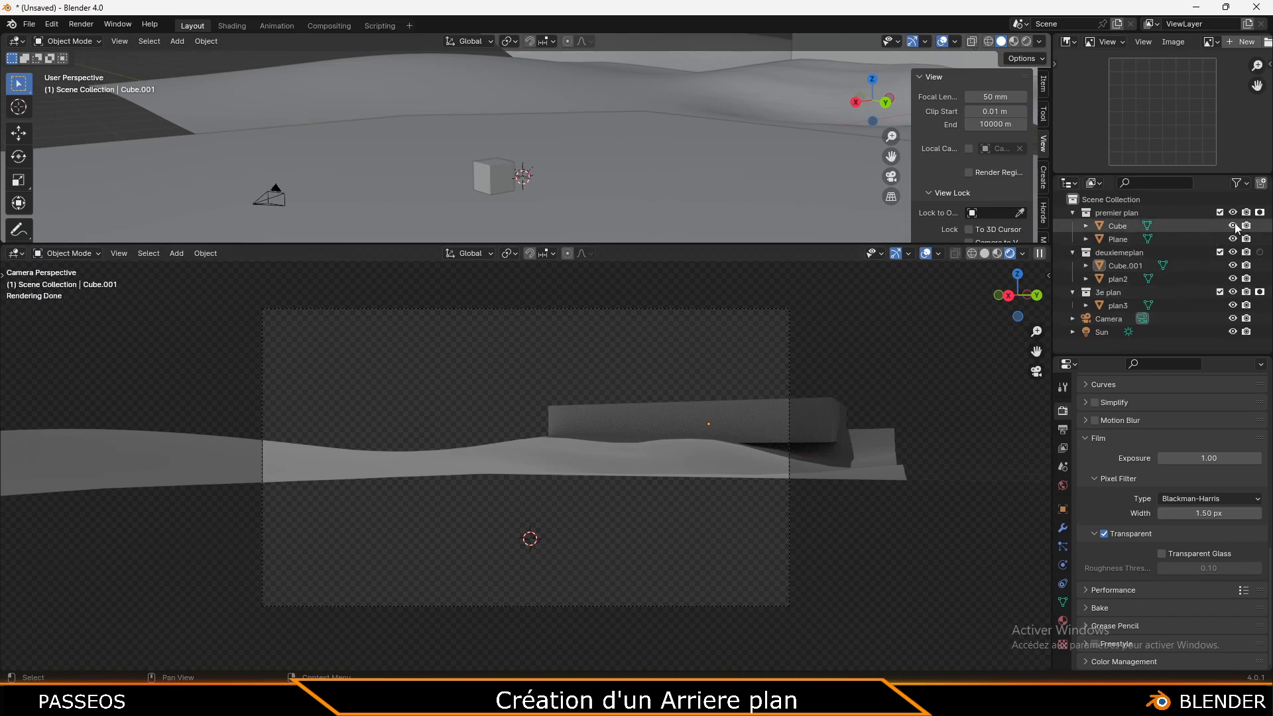
click(1260, 212)
click(1259, 252)
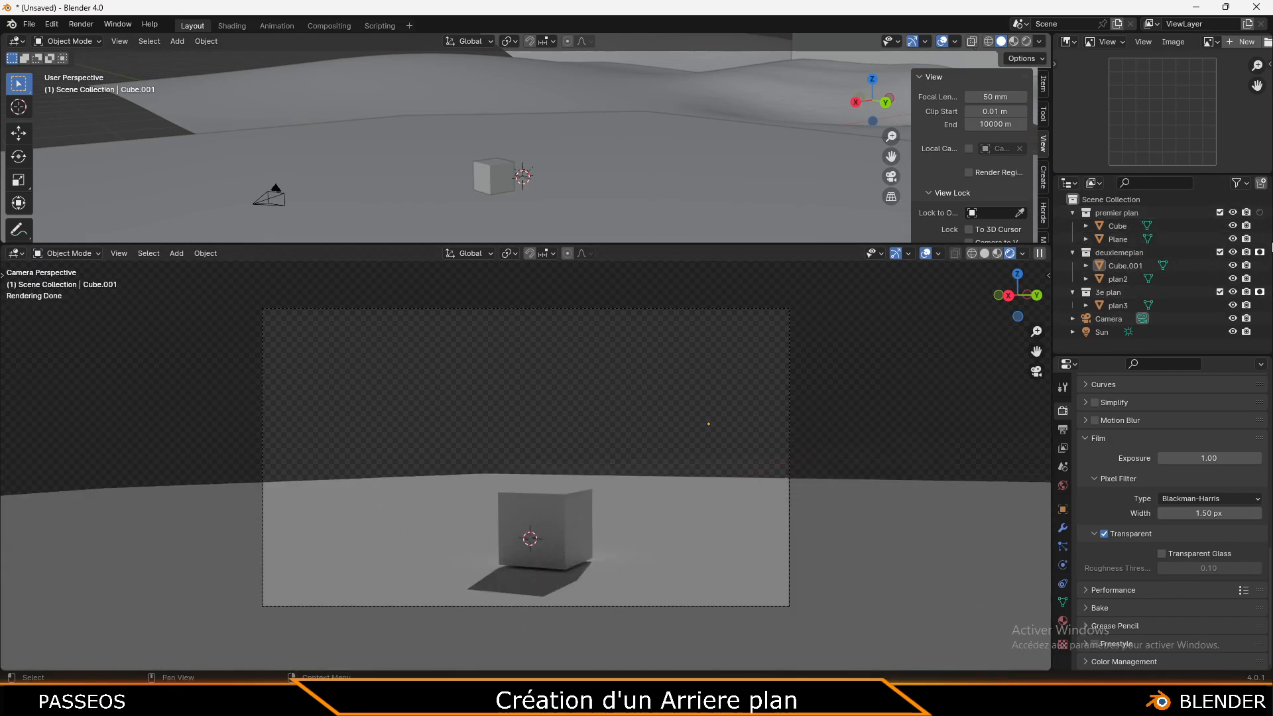
Disable Holdout for deuxiemeplan, and switch viewport and render visibility of deuxiemeplan and 3e plan off and back on
click(1260, 253)
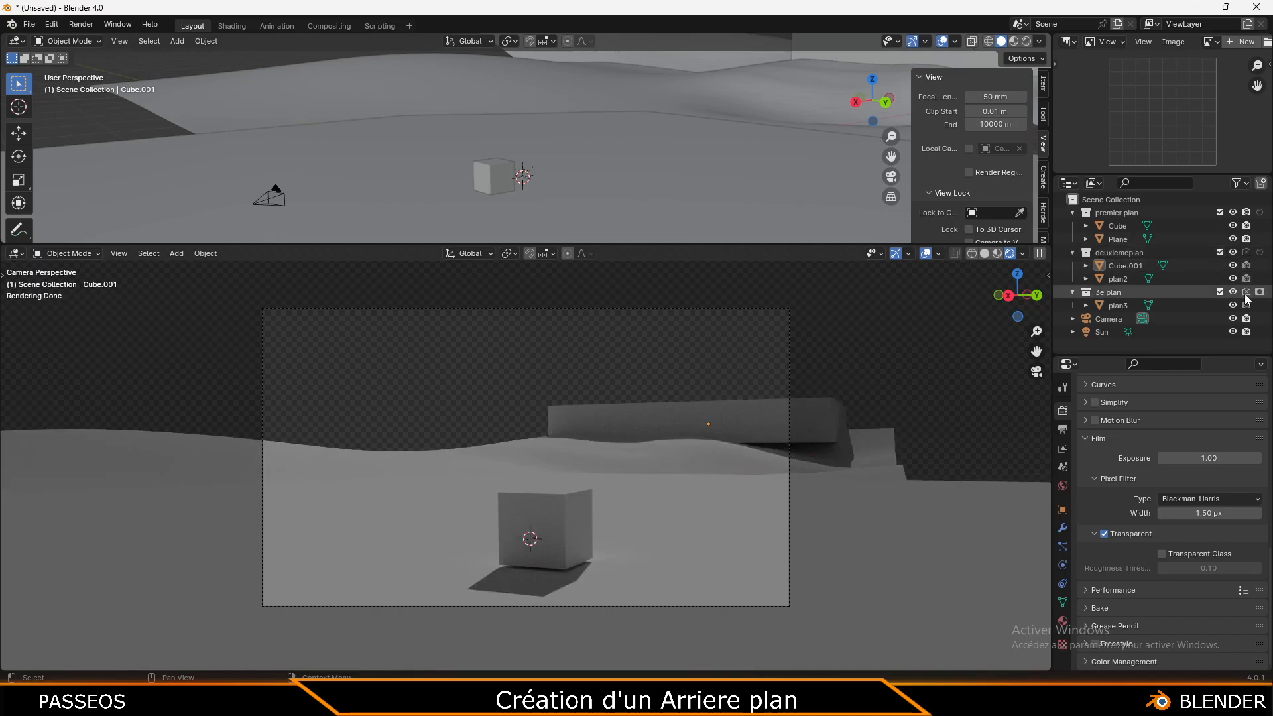
click(1233, 292)
click(1232, 252)
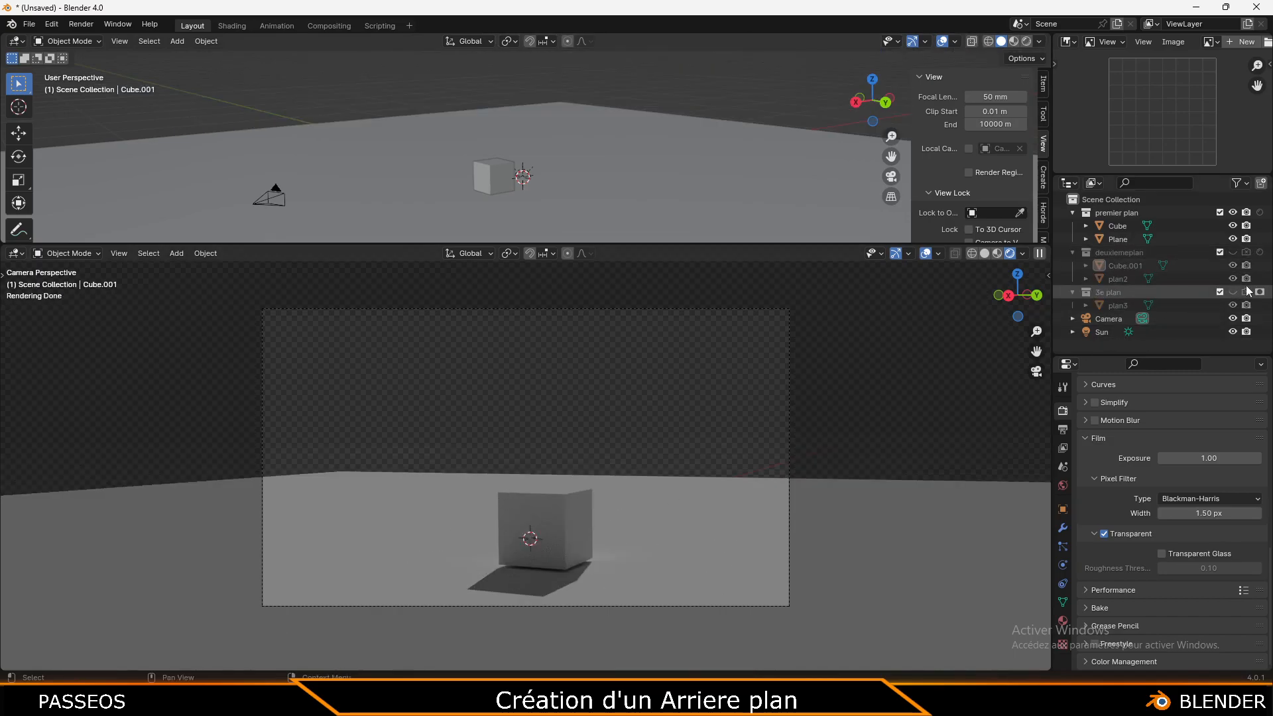
click(1232, 252)
click(1246, 252)
click(1233, 292)
click(1246, 291)
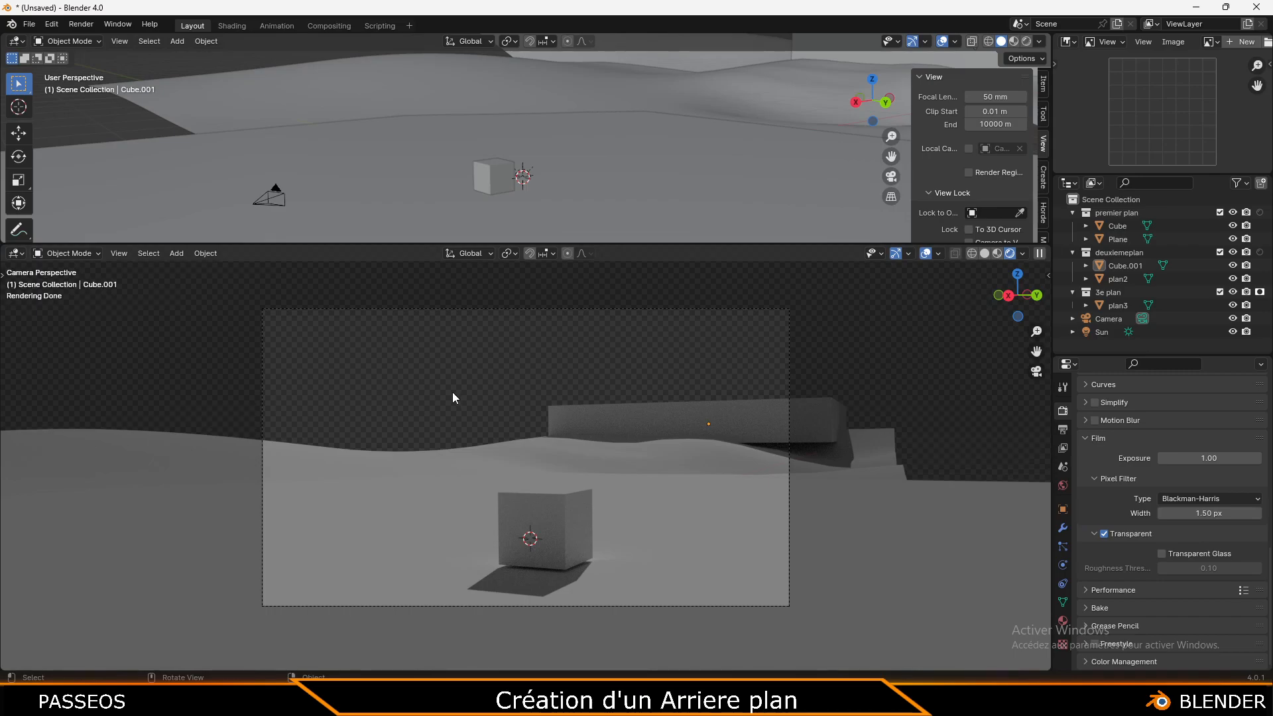
Leave the camera view and look over the whole blocked-out landscape from above
key(KP_0)
click(562, 420)
drag(729, 309, 264, 545)
click(263, 545)
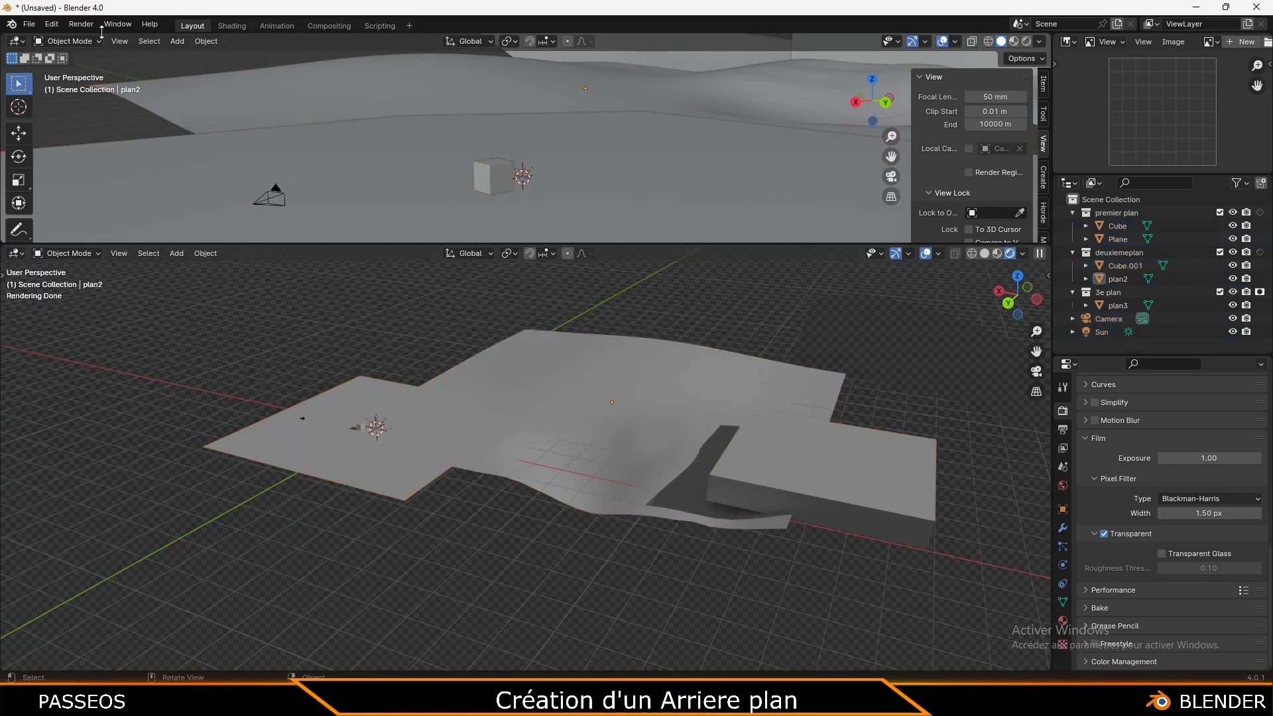
Start a new Blender file and view the castle and rider reference picture in the image viewer
click(28, 24)
mouse_move(53, 38)
click(190, 39)
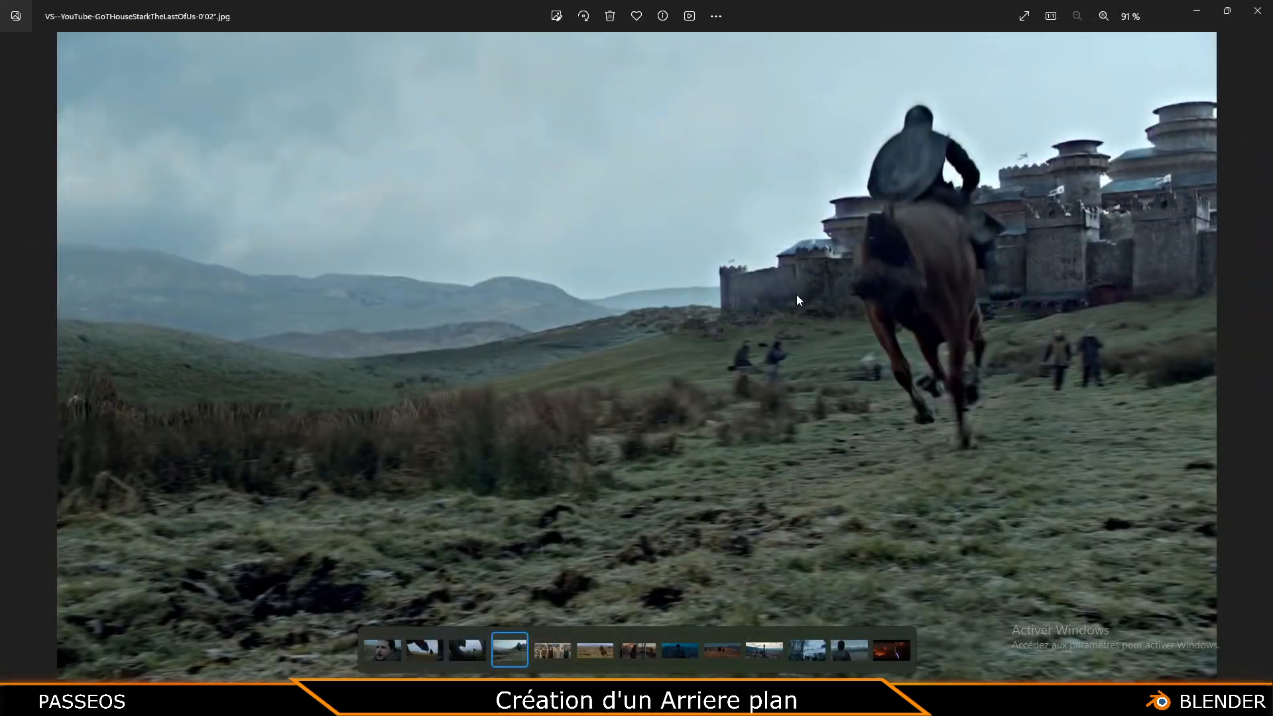
click(797, 295)
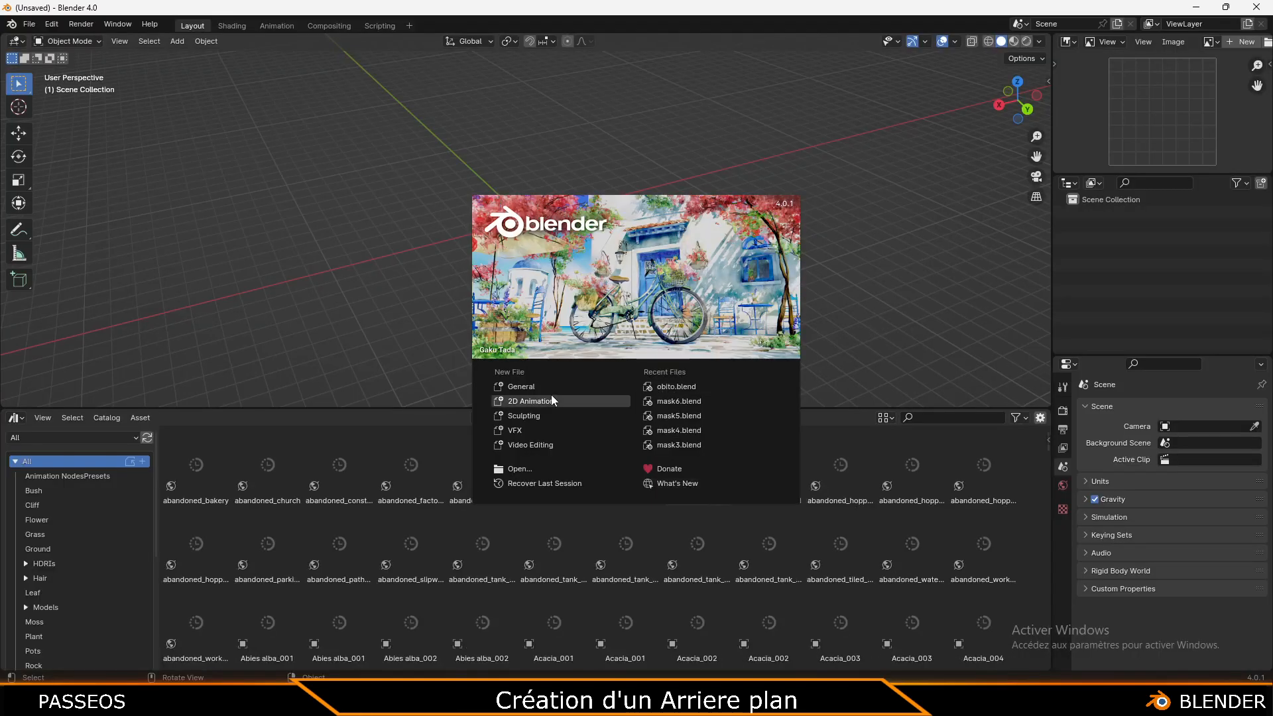
Dismiss the splash screen and join the asset browser area into the 3D viewport to enlarge it
key(Escape)
right_click(644, 408)
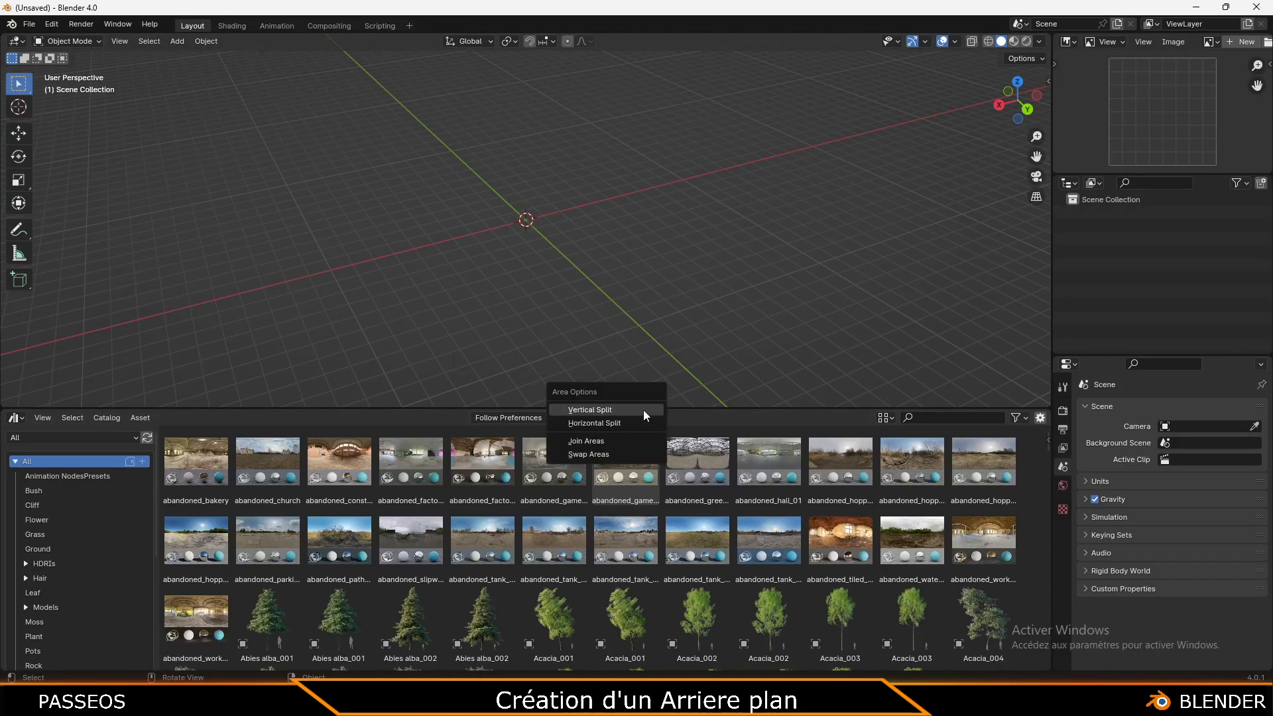
click(609, 442)
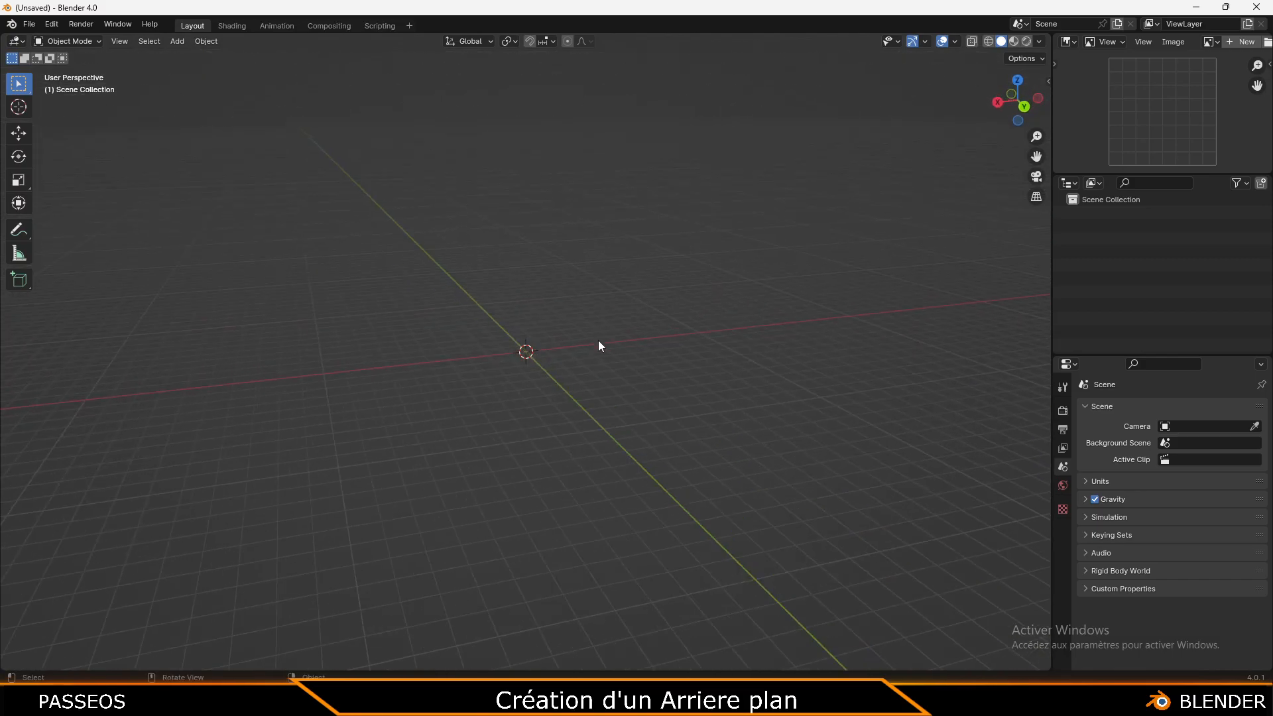
Add a plane at the world origin as foreground ground and scale it by 10
key(shift+a)
mouse_move(590, 354)
click(669, 353)
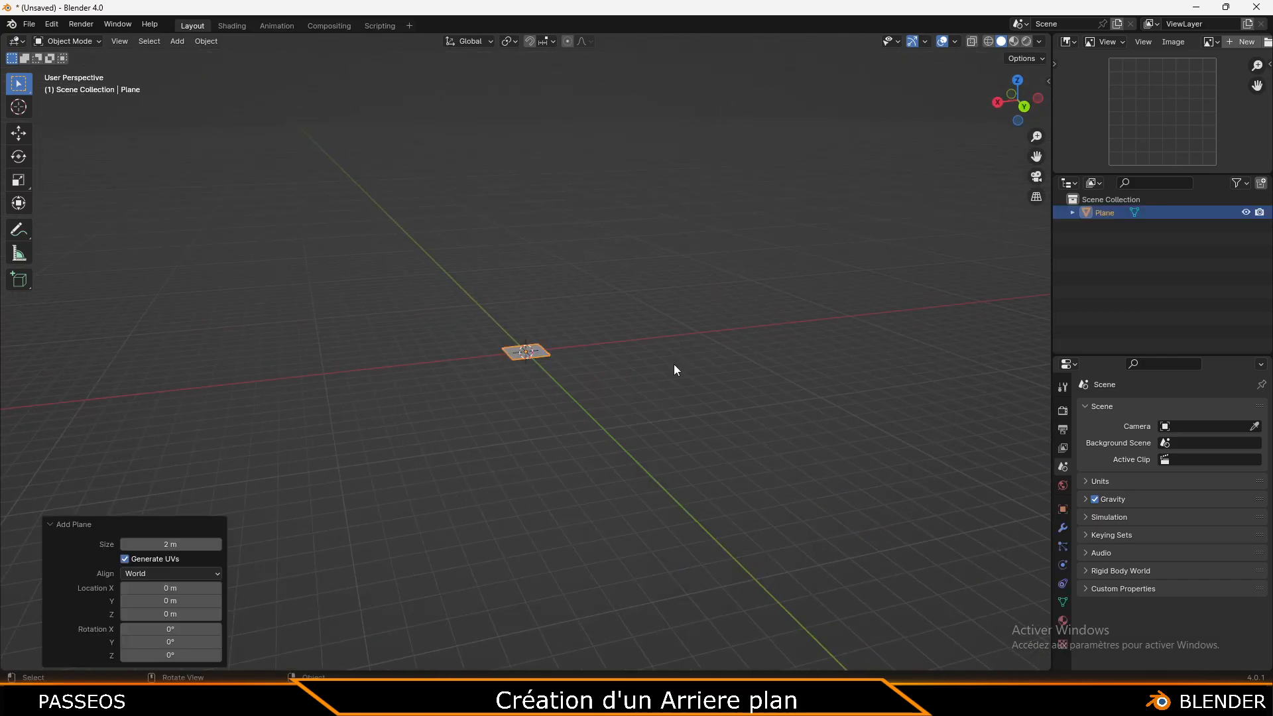
text(s10)
key(Return)
key(s)
right_click(747, 343)
click(746, 344)
Add a second plane, lower it about 1.74 m on Z and scale it up
key(shift+a)
mouse_move(710, 312)
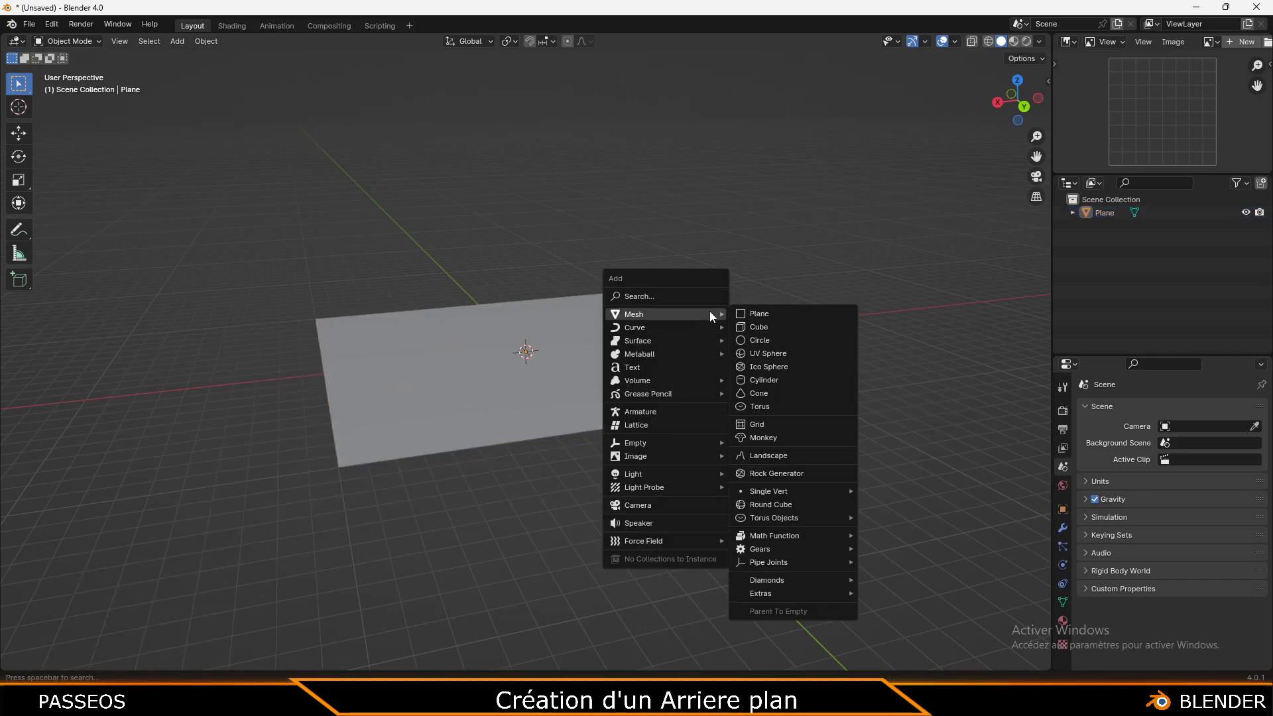
click(759, 313)
key(g)
key(z)
click(686, 352)
key(s)
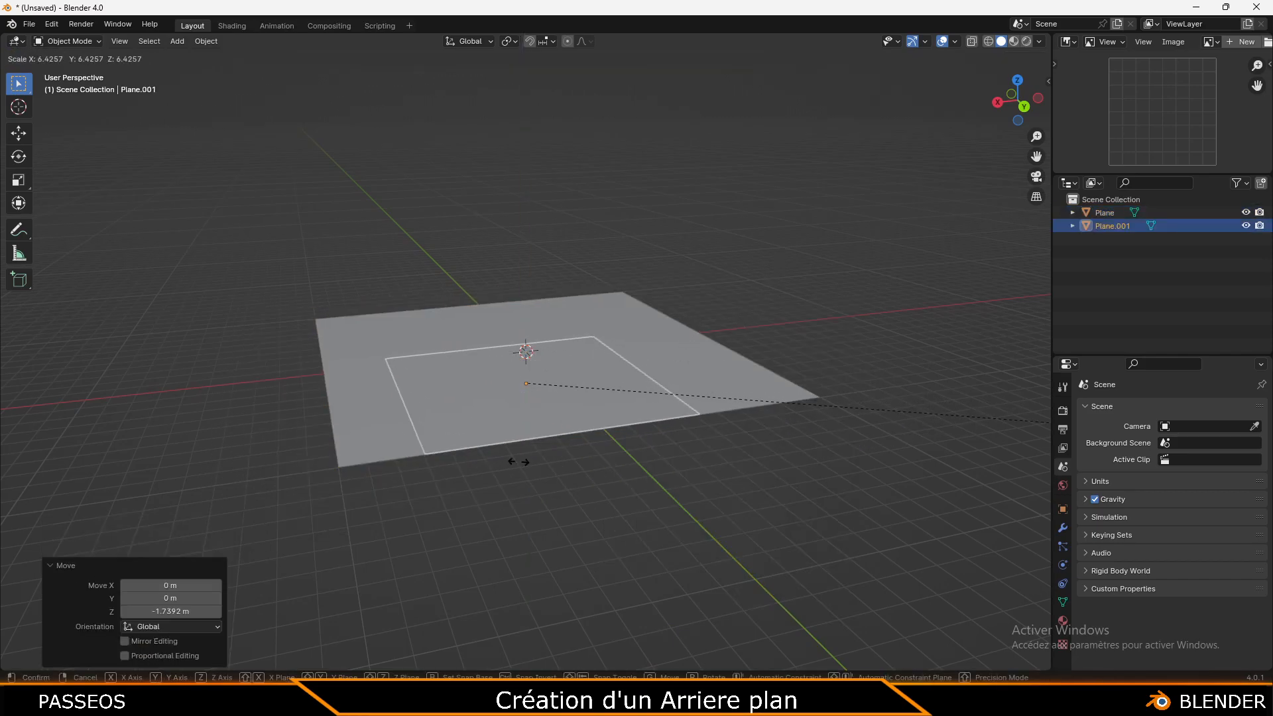
click(471, 142)
Readjust the second plane's height and enlarge it so that it extends well beyond the first plane
middle_drag(563, 309, 575, 282)
key(g)
key(z)
click(580, 264)
key(s)
click(678, 297)
scroll(677, 297, down, 5)
middle_drag(678, 300, 770, 327)
click(808, 167)
middle_drag(807, 167, 745, 233)
middle_drag(693, 293, 550, 345)
click(611, 337)
click(608, 335)
click(627, 304)
Make a third plane matching the second one in size and lower it about 1.67 m on Z
key(shift+a)
mouse_move(618, 288)
click(661, 289)
scroll(550, 345, down, 3)
key(g)
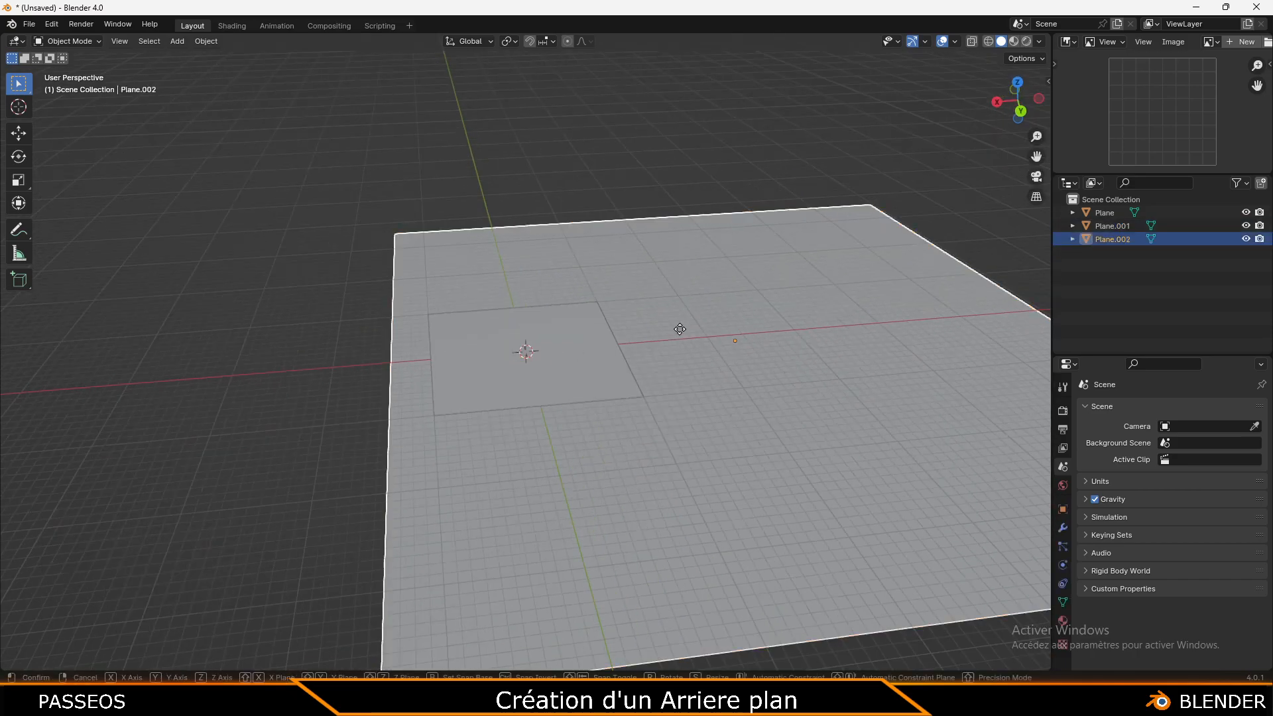
key(z)
click(702, 325)
Shift the third plane horizontally into the far background, ending with a move of about -27.6 m in X and -11.8 m in Y
key(s)
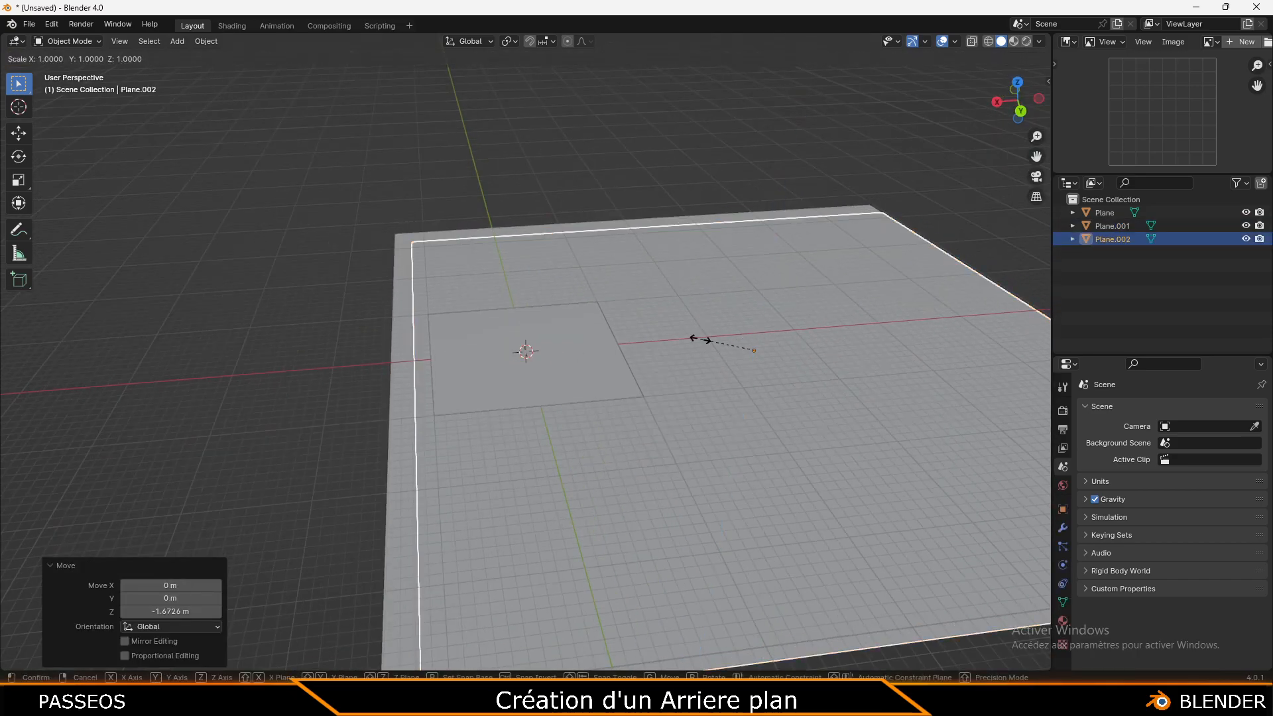
key(g)
key(shift+z)
click(874, 243)
click(858, 147)
middle_drag(788, 243, 680, 343)
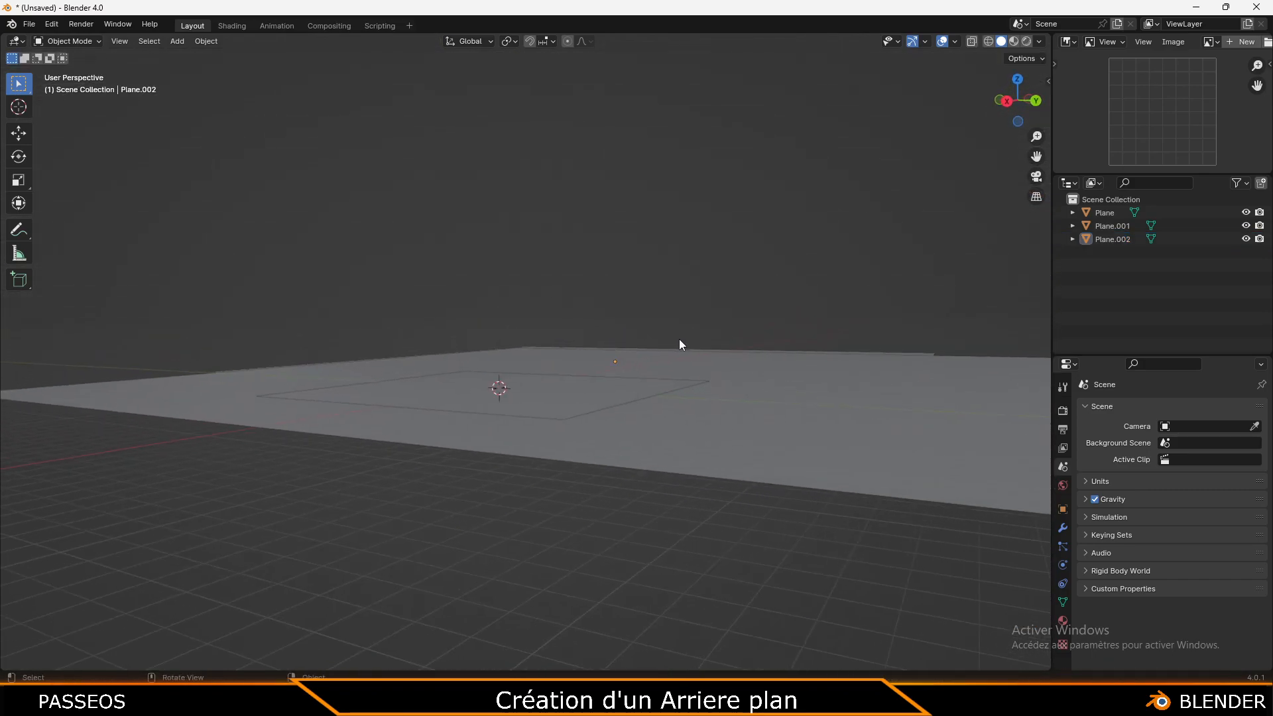
click(674, 338)
key(g)
key(shift+z)
click(685, 315)
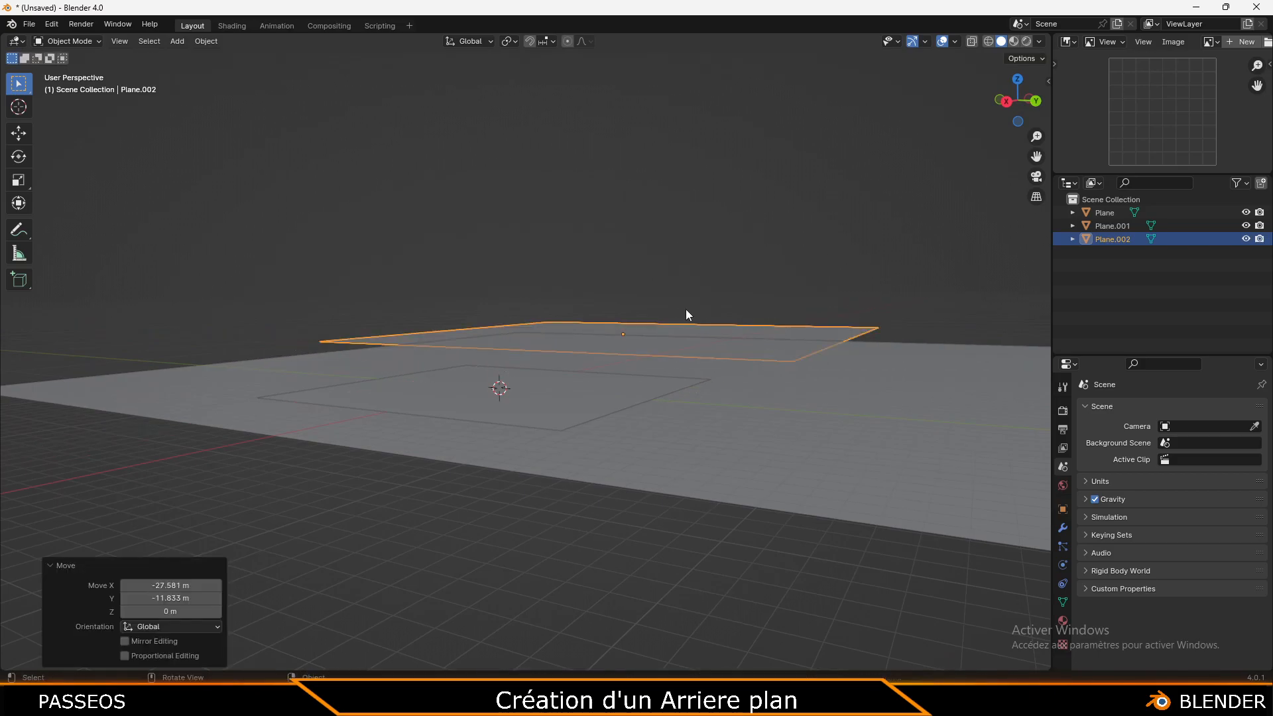
click(686, 309)
Examine from a low viewpoint how the three stepped planes overlap towards the horizon
middle_drag(647, 339, 642, 346)
scroll(643, 336, up, 4)
scroll(646, 353, up, 3)
click(643, 392)
click(643, 393)
click(639, 362)
click(637, 388)
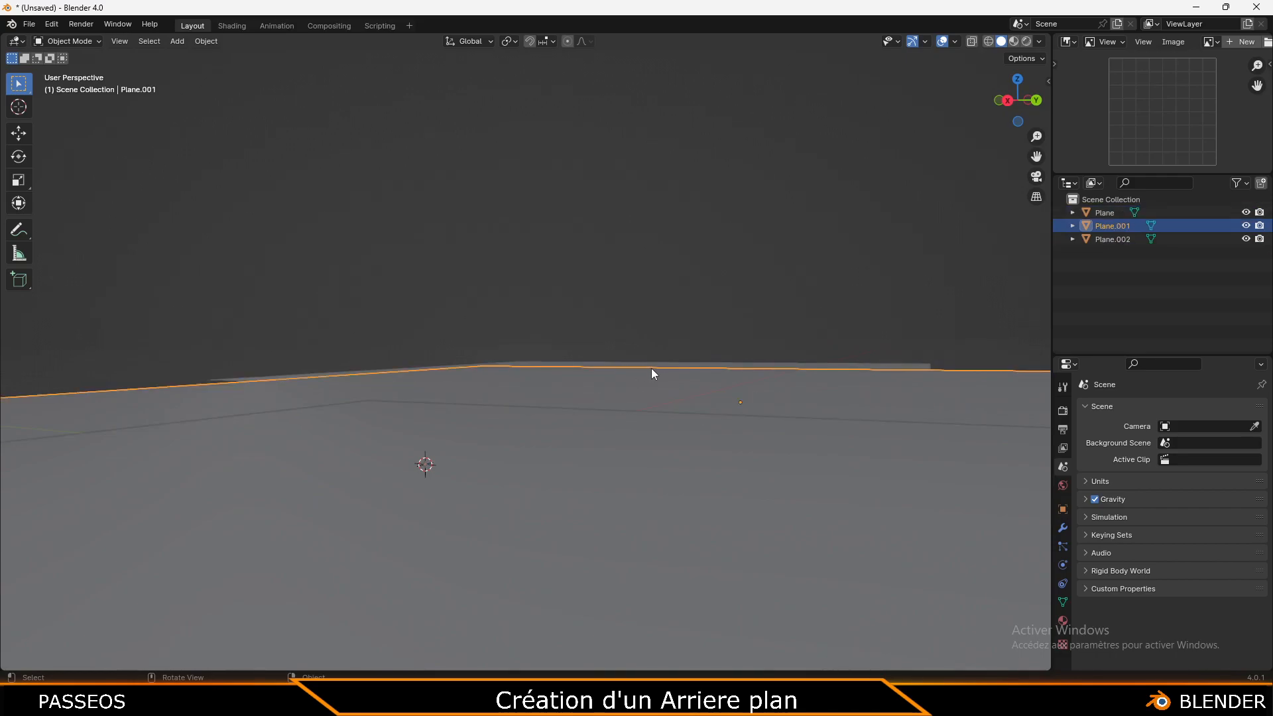
click(671, 332)
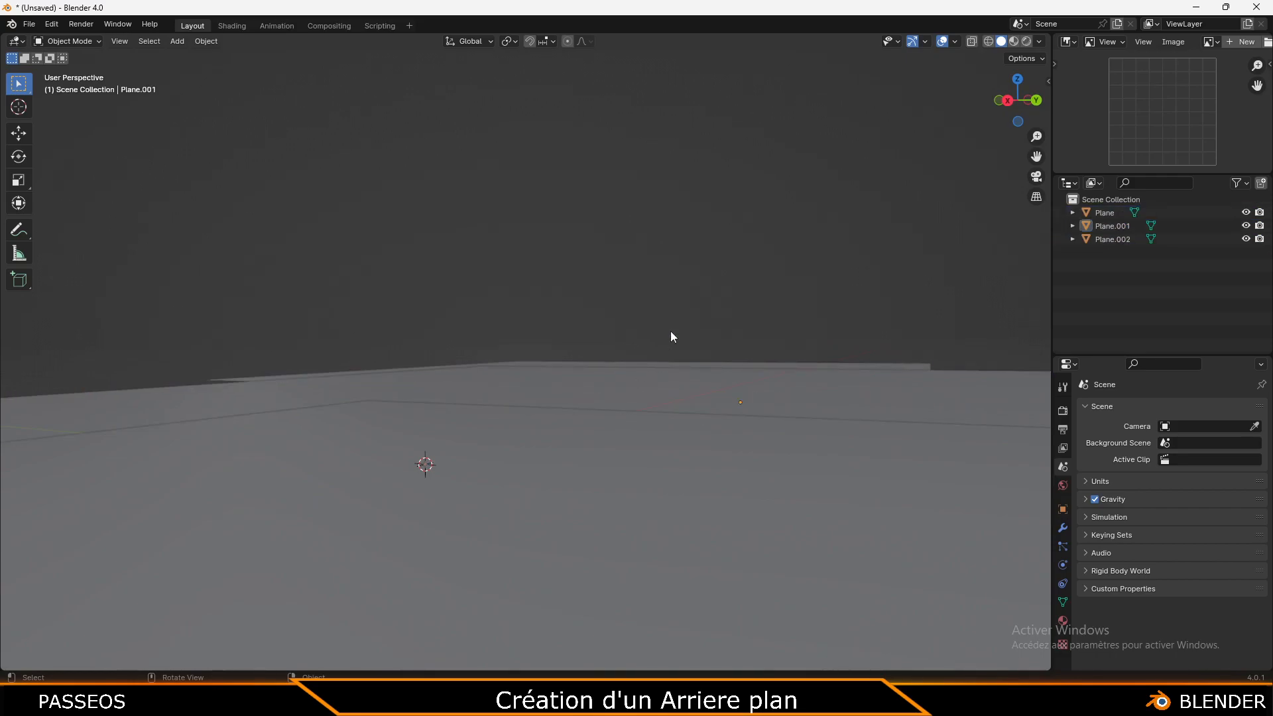
Duplicate the farthest plane and move the copy horizontally further back, keeping its height locked
click(648, 366)
key(shift+d)
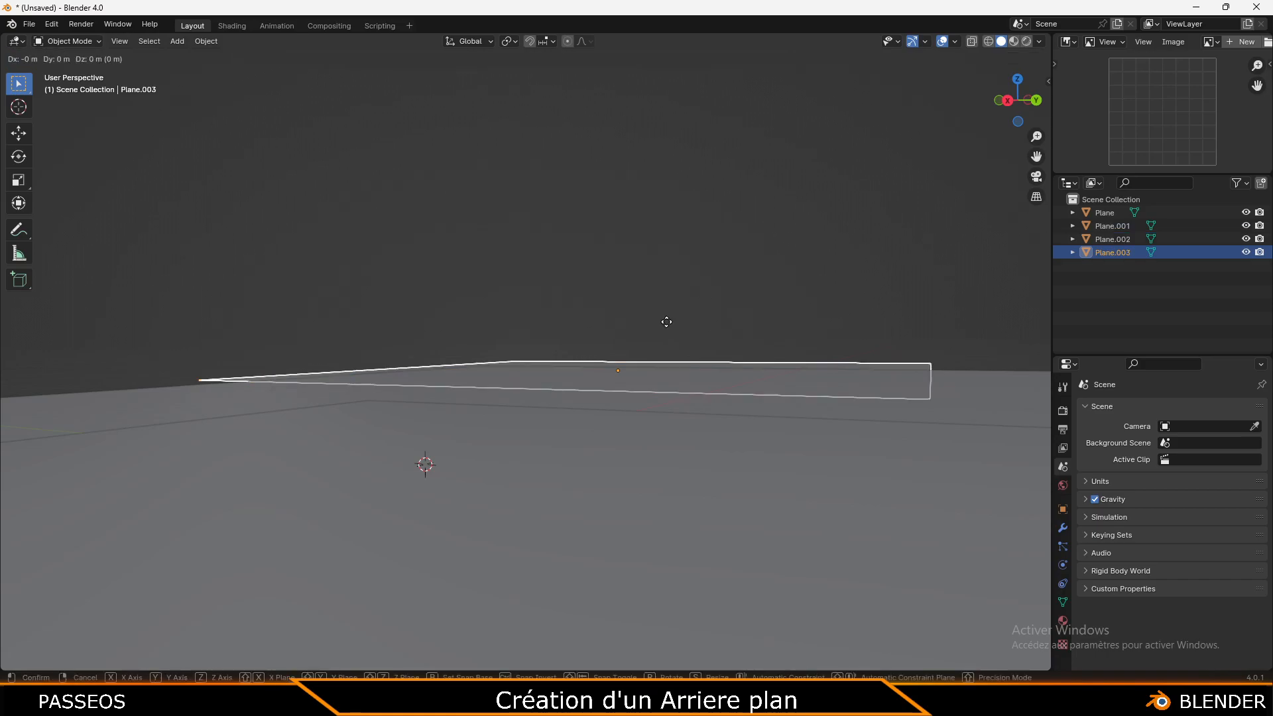
key(x)
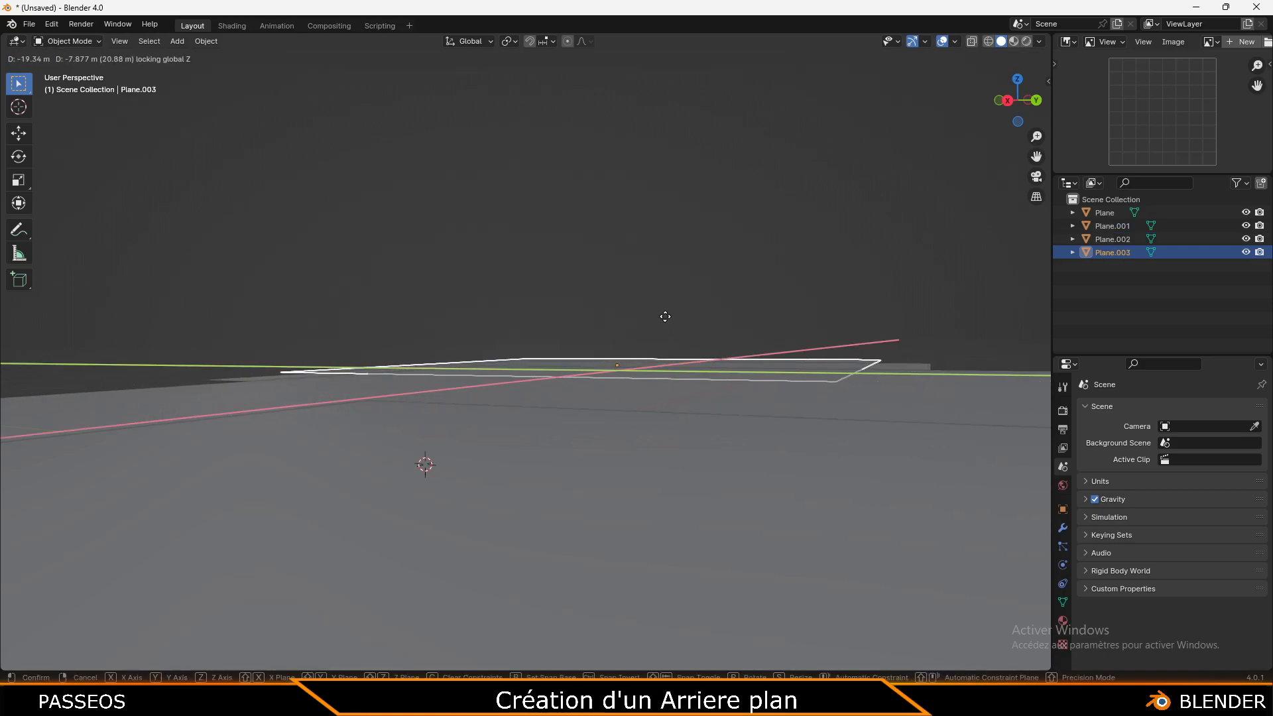
click(663, 317)
Subdivide the duplicated plane repeatedly into a dense grid of vertices
key(Tab)
right_click(650, 345)
click(650, 344)
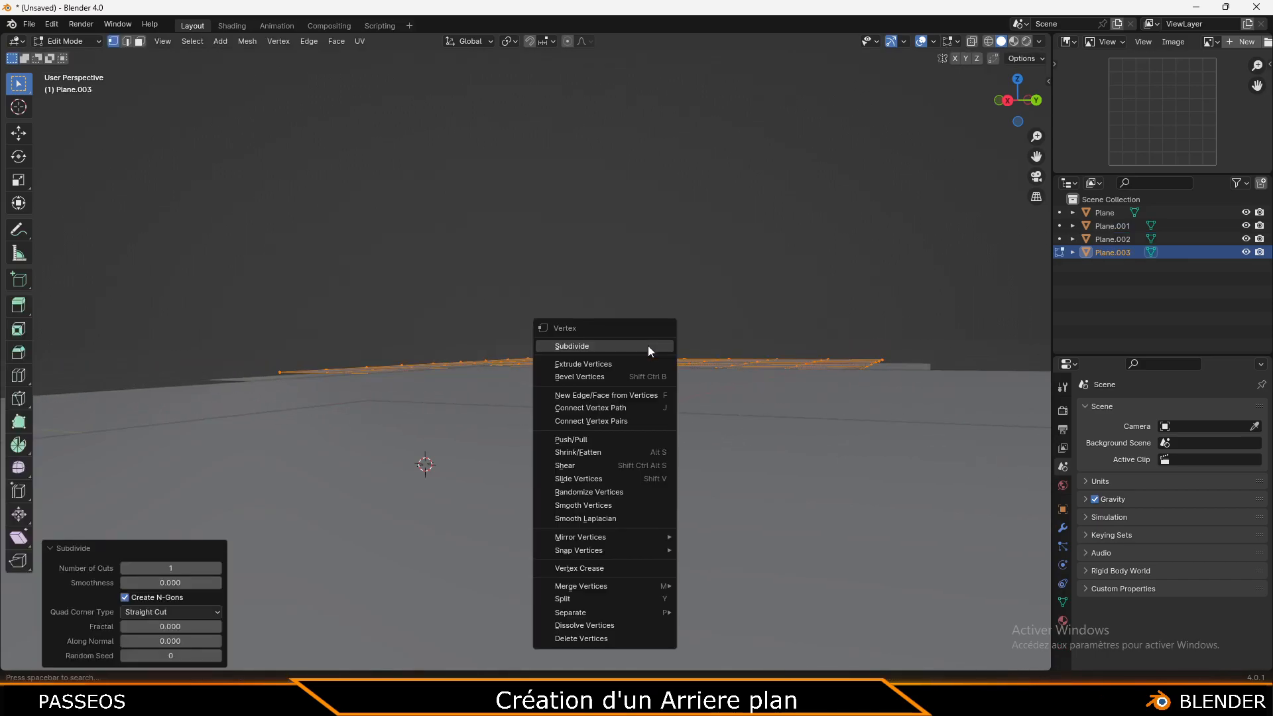
key(Tab)
key(Tab)
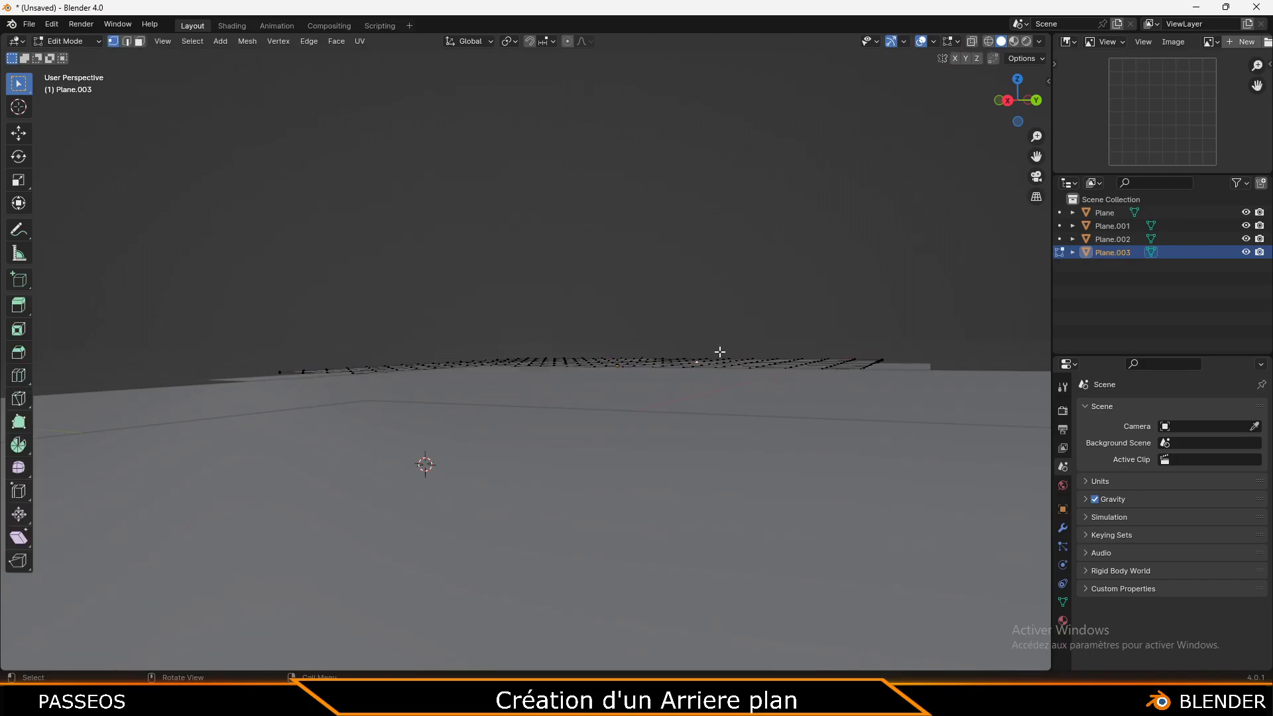
Raise two hills on the subdivided plane along Z with smooth proportional editing, making the first about 11.5 m high
click(567, 41)
key(g)
key(z)
scroll(694, 162, down, 4)
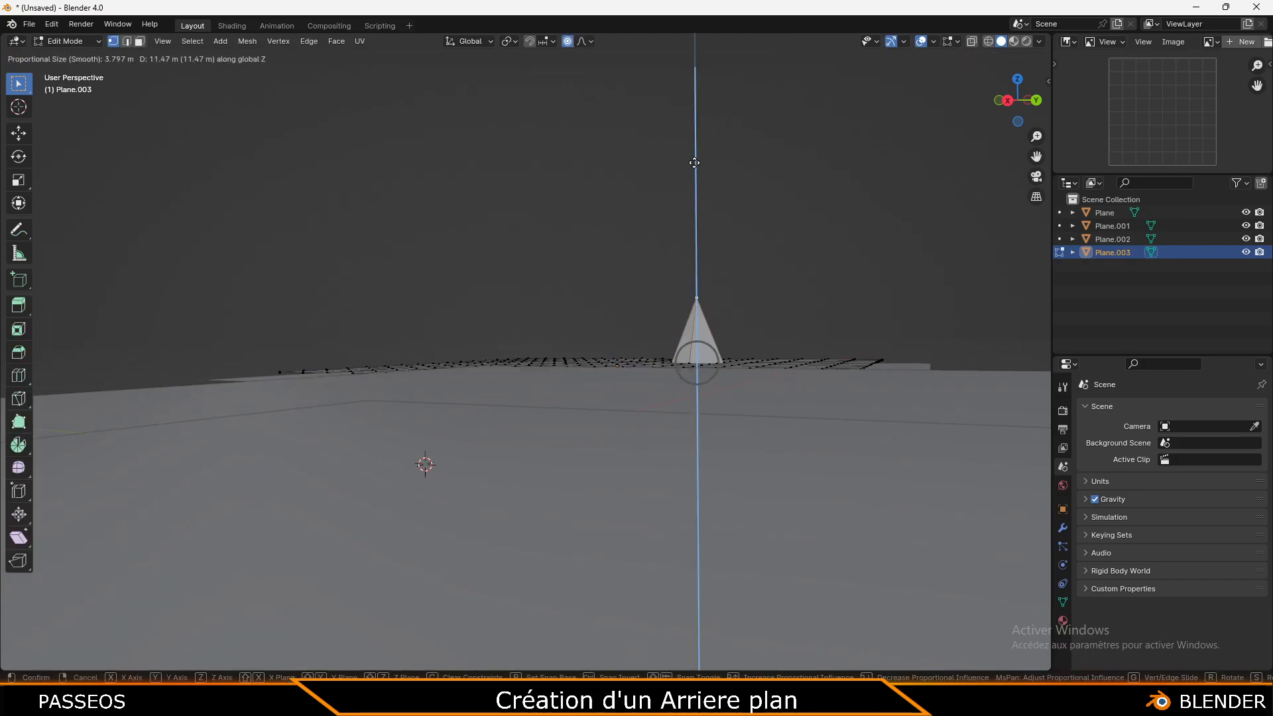
click(694, 163)
click(388, 371)
key(g)
key(z)
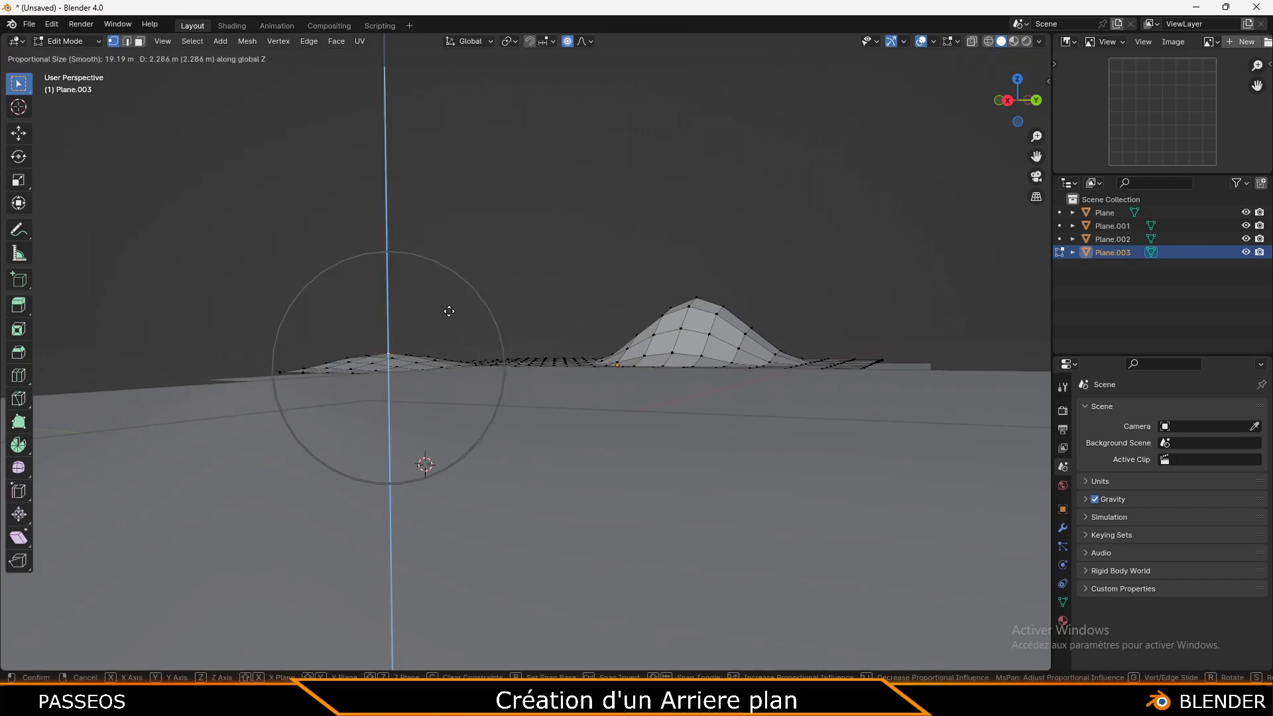
click(496, 235)
Return to Object Mode and adjust the hill plane's height along Z
key(Tab)
key(g)
key(z)
click(645, 254)
click(709, 210)
Push the hill plane further back horizontally and readjust its height so only the hilltops rise above the far plane
click(692, 330)
right_click(691, 329)
click(691, 328)
key(g)
key(shift+z)
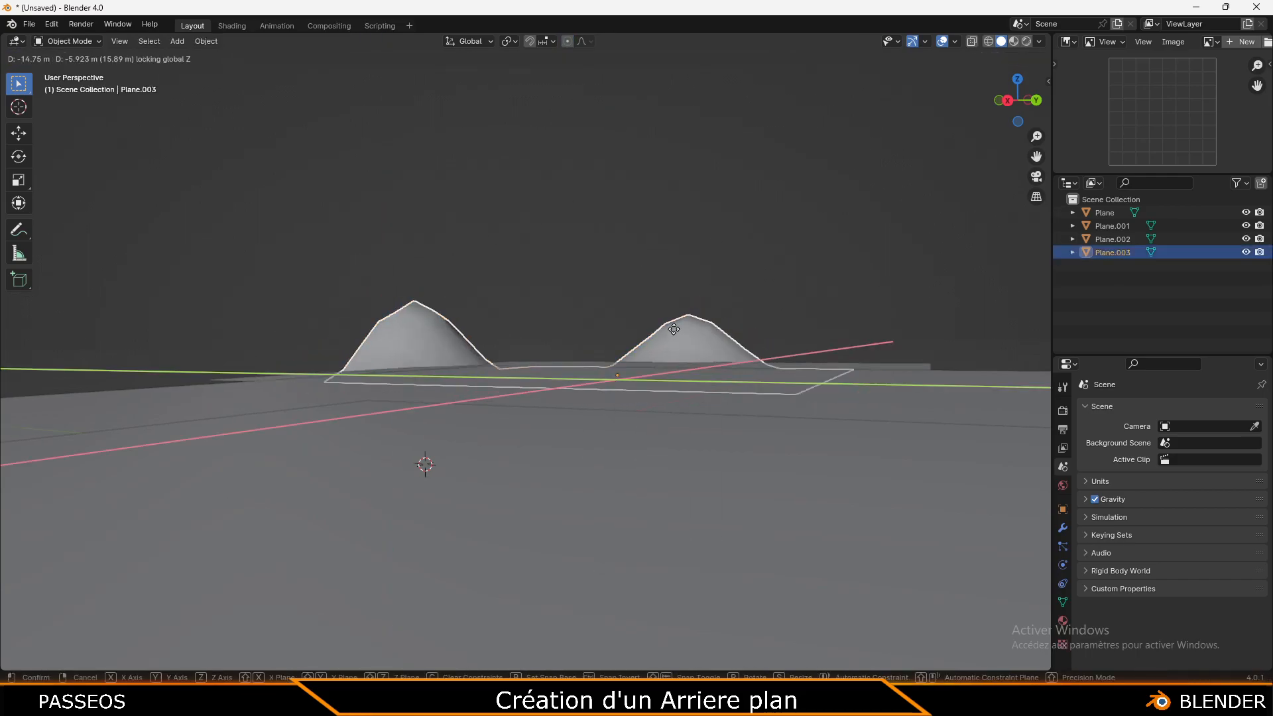
click(674, 327)
key(g)
key(z)
click(675, 338)
click(719, 296)
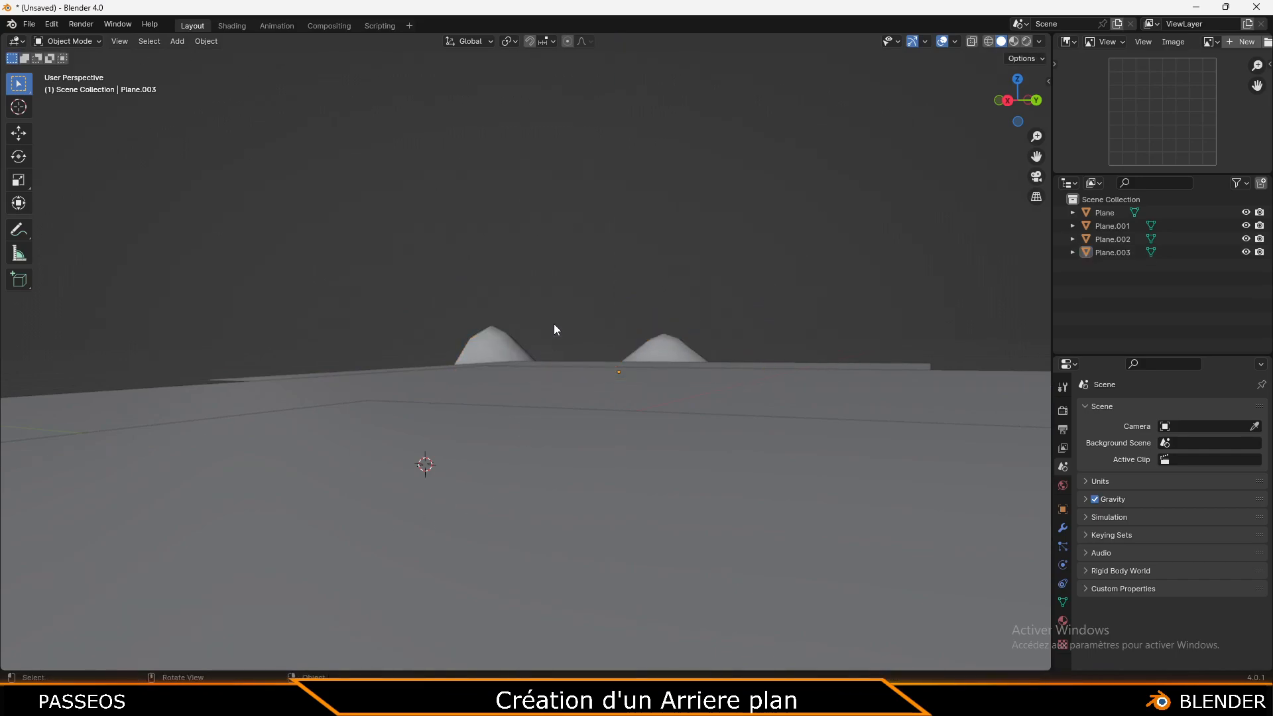
Select the foreground, middle and far planes one after another to review the layers, and clear the selection
click(295, 419)
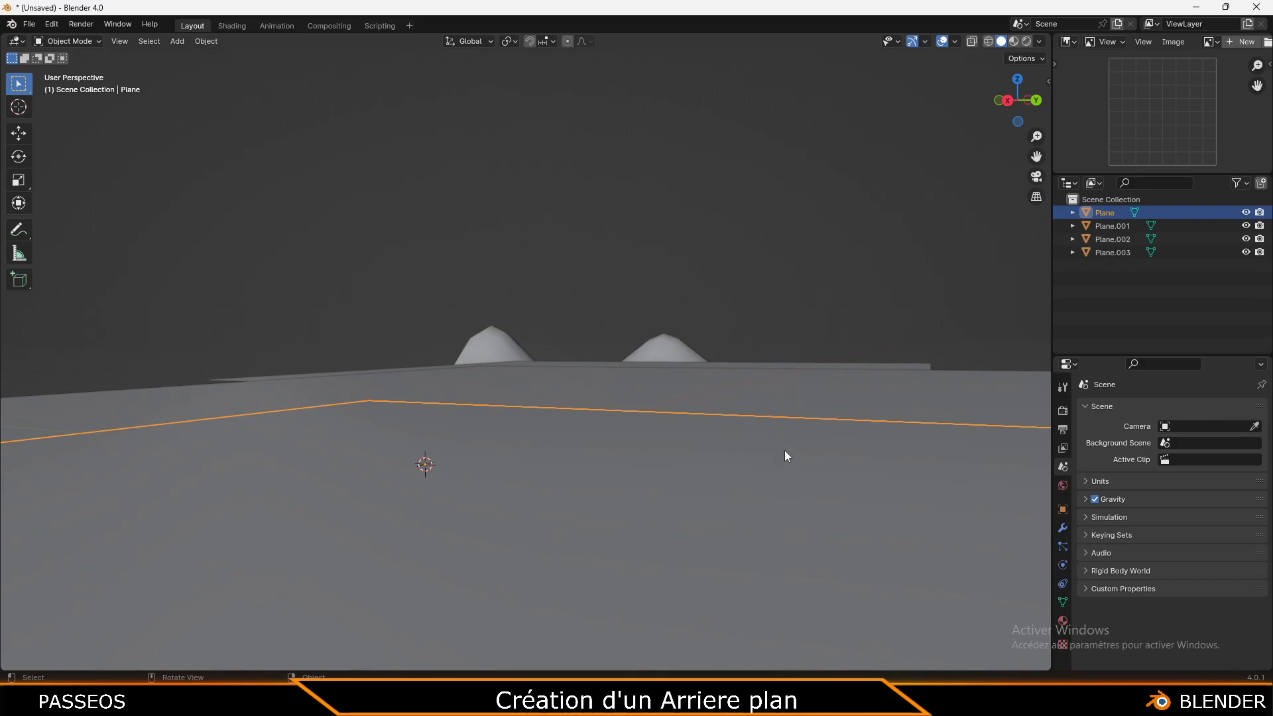
click(746, 396)
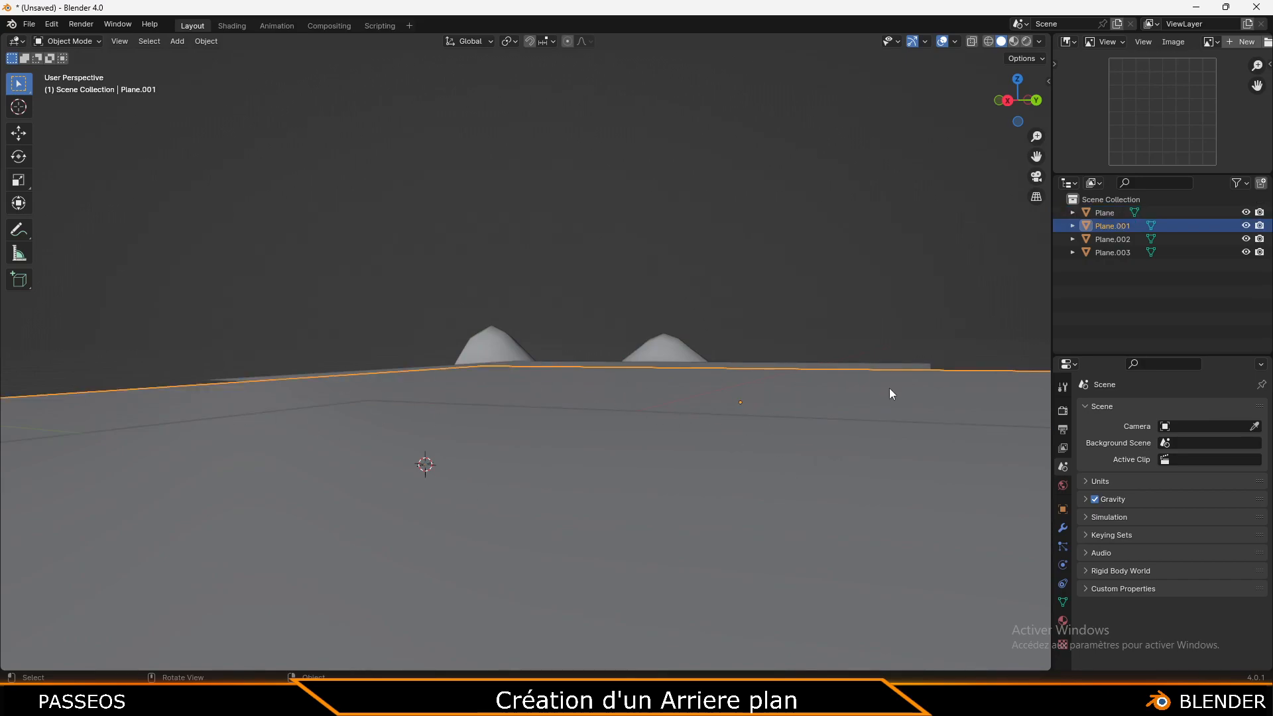
click(864, 370)
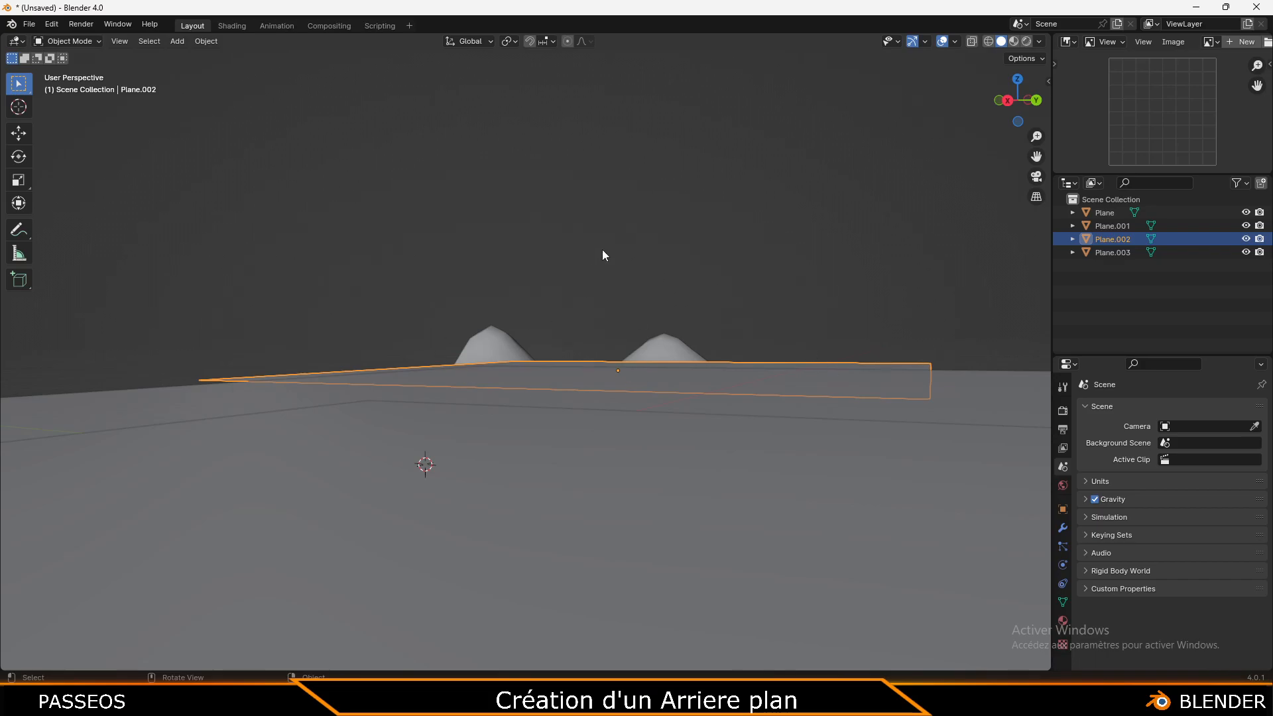
key(alt+a)
Open the recent project file kakashimur1.blend
key(ctrl+s)
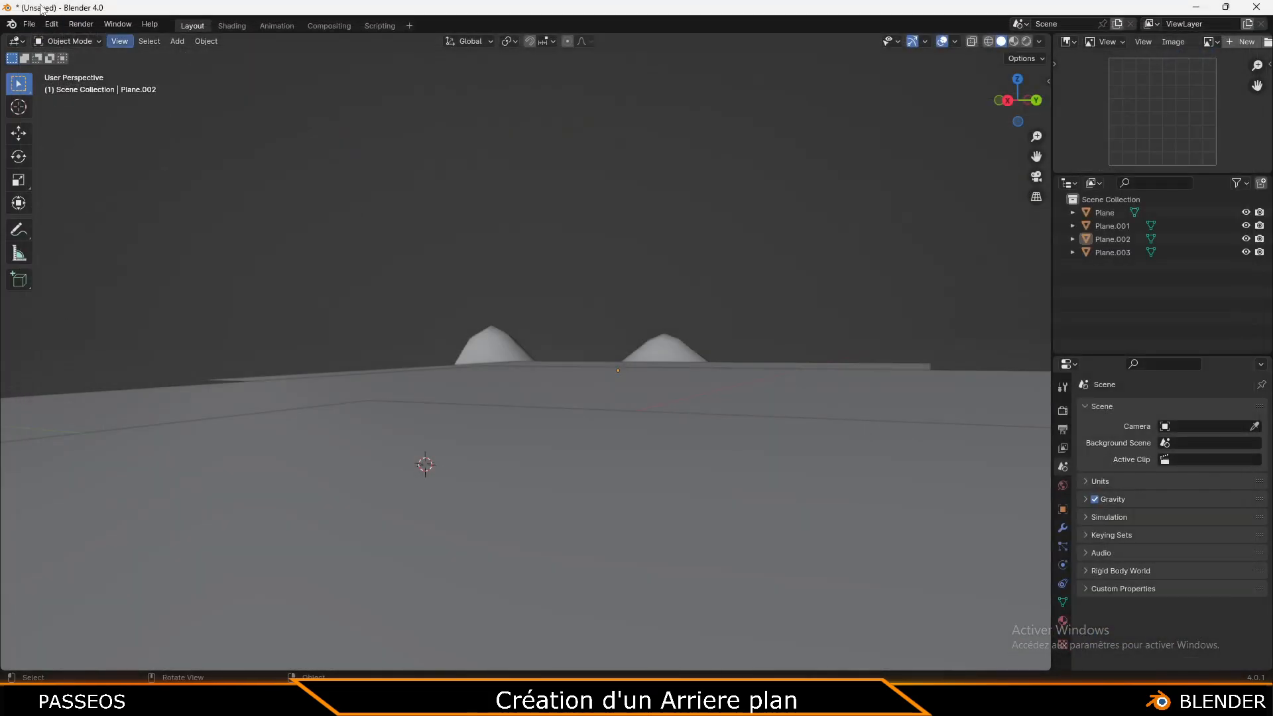
click(1224, 655)
click(26, 26)
mouse_move(54, 66)
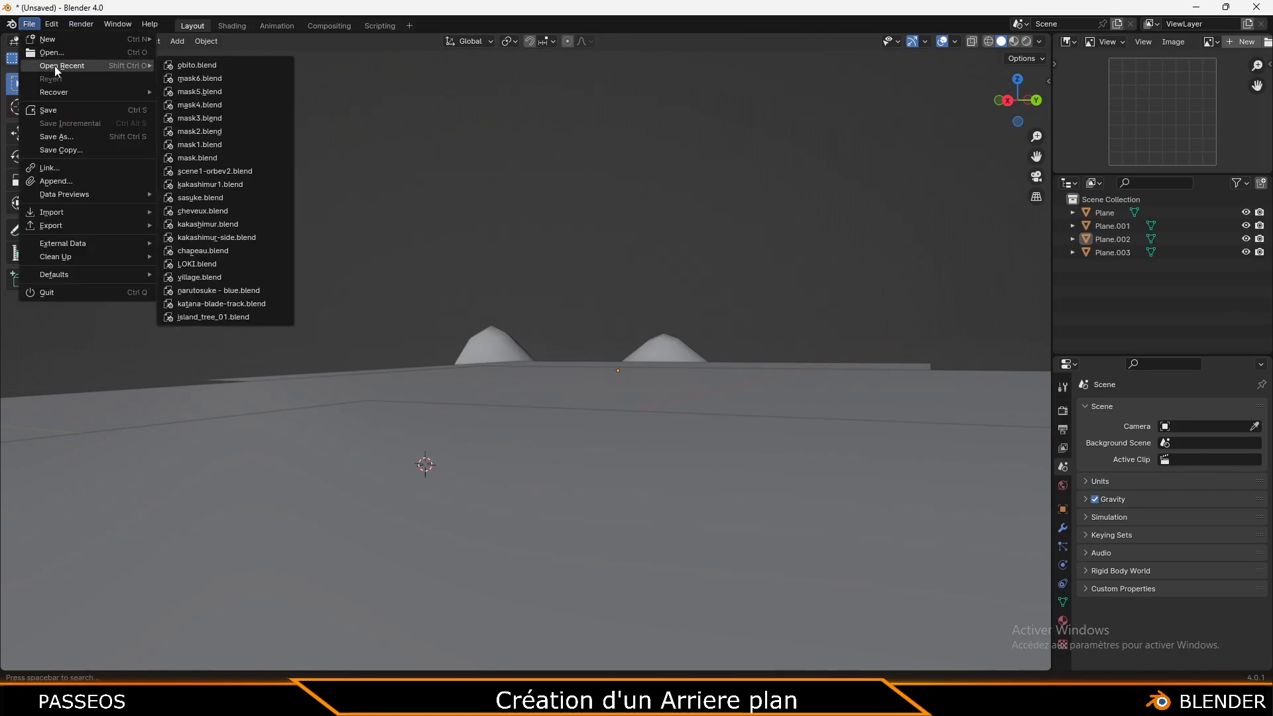
click(243, 184)
click(677, 376)
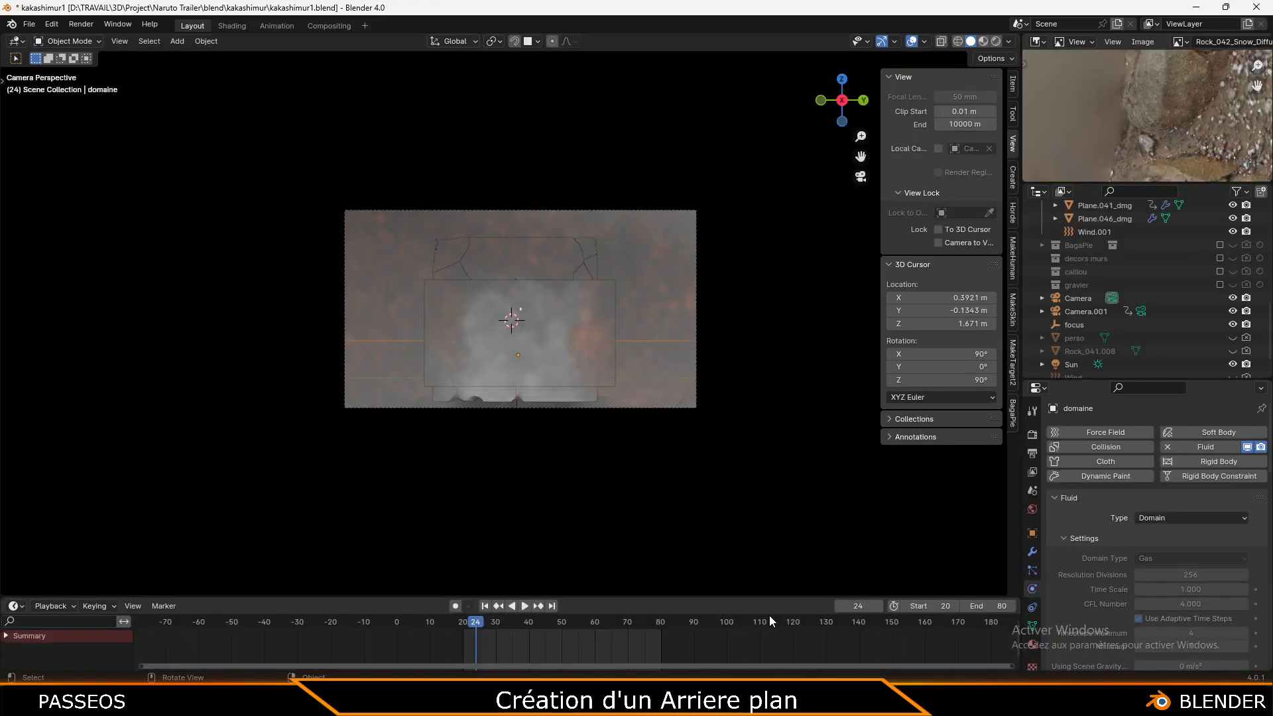
Leave the camera view and look over the opened scene from outside
click(694, 311)
click(700, 147)
key(KP_0)
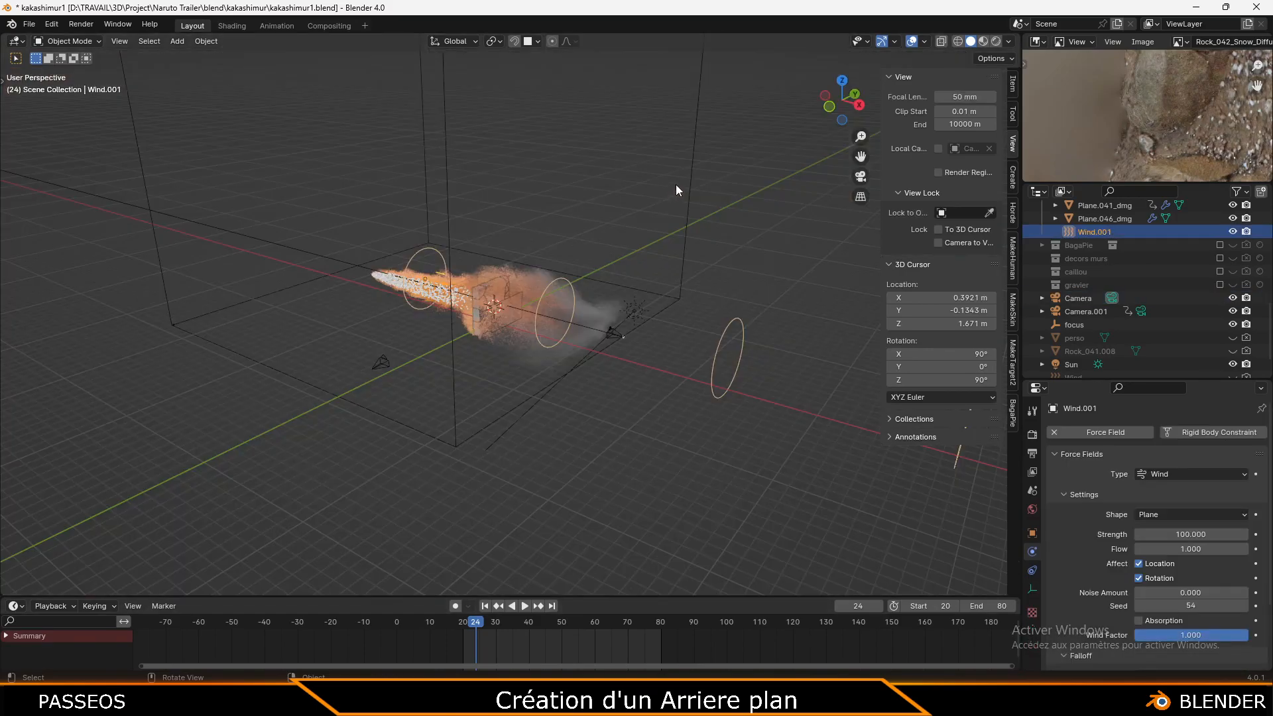
scroll(586, 333, down, 5)
middle_drag(635, 329, 280, 275)
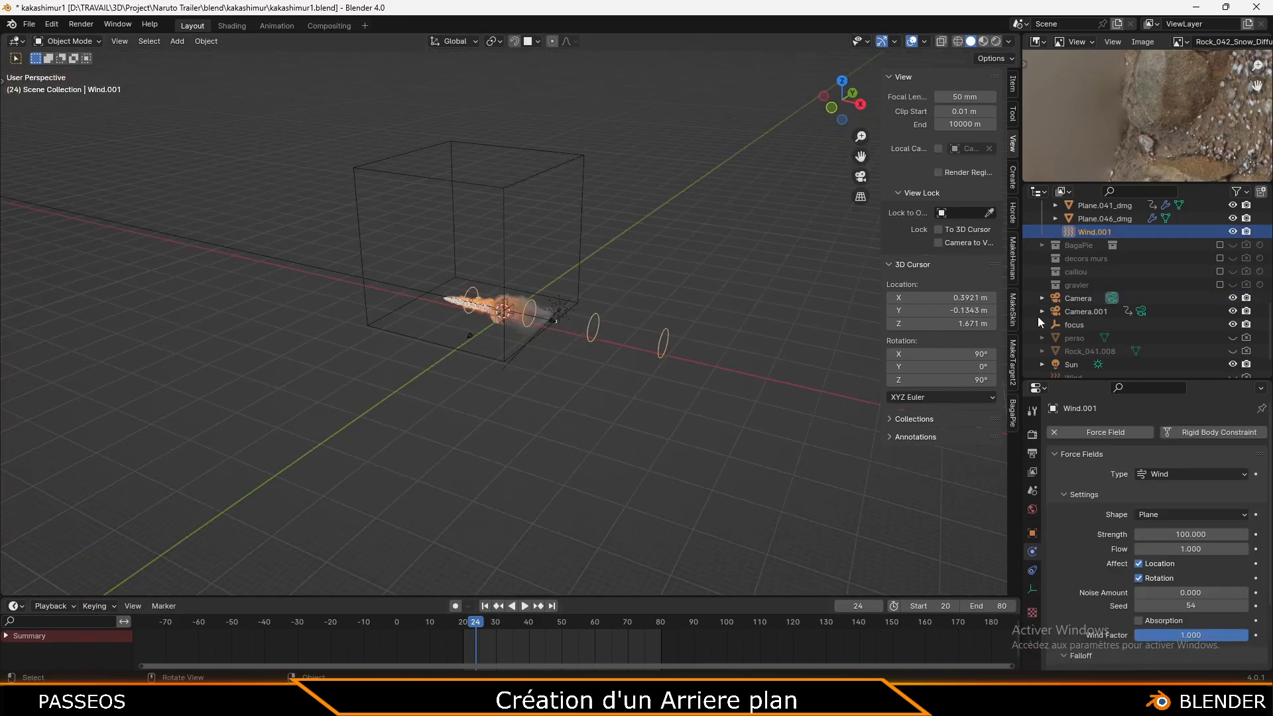
Exclude the domaine collection and enable and show the decors, decors pylone and decors murs collections
scroll(1131, 316, up, 10)
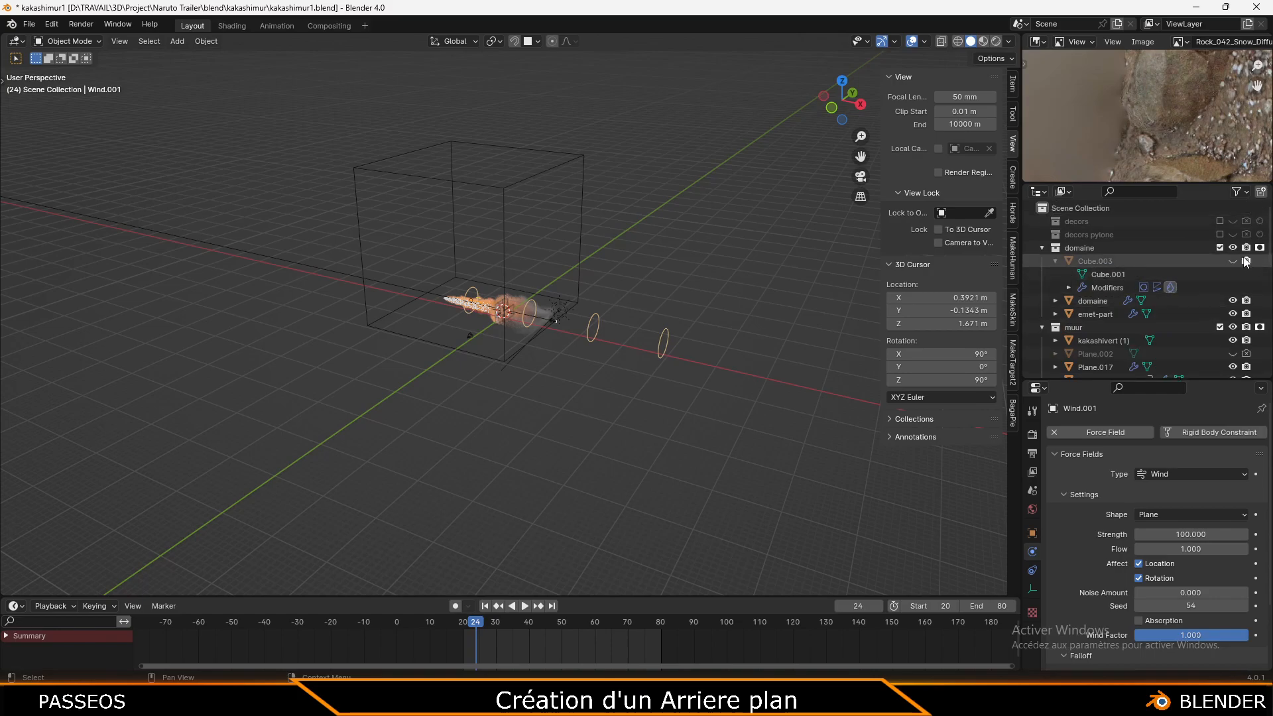
click(1220, 248)
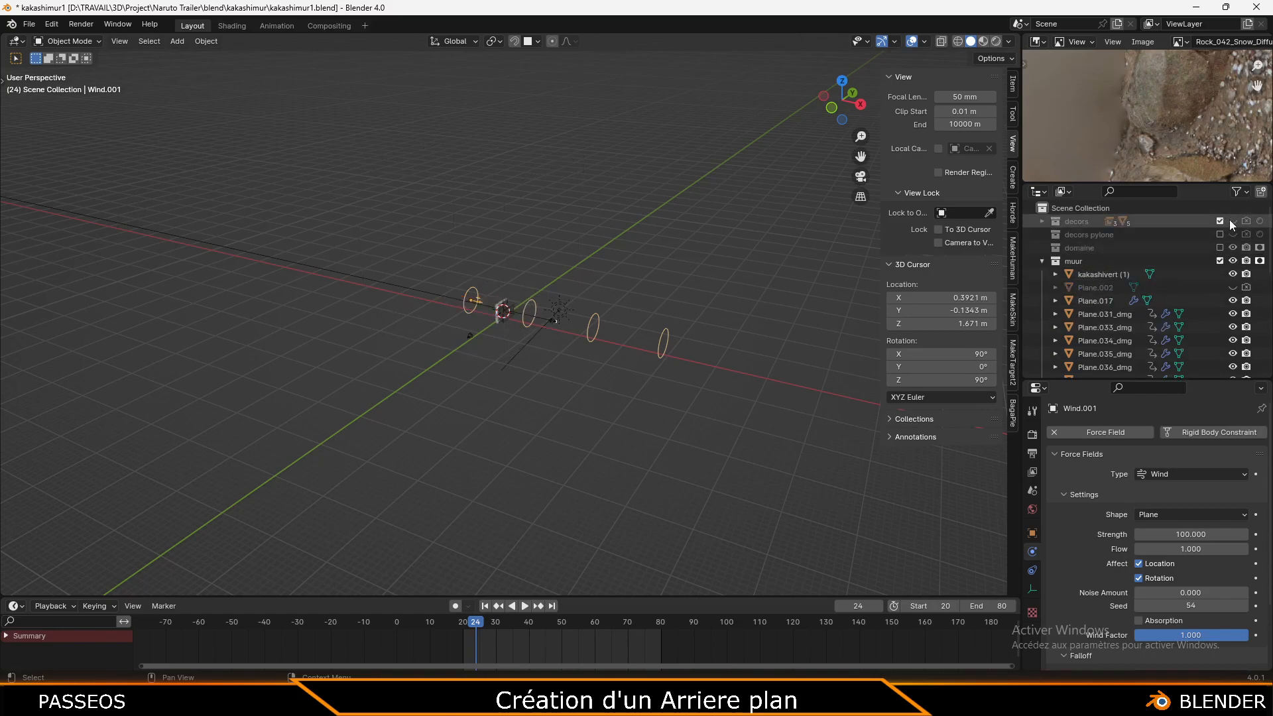
click(1220, 235)
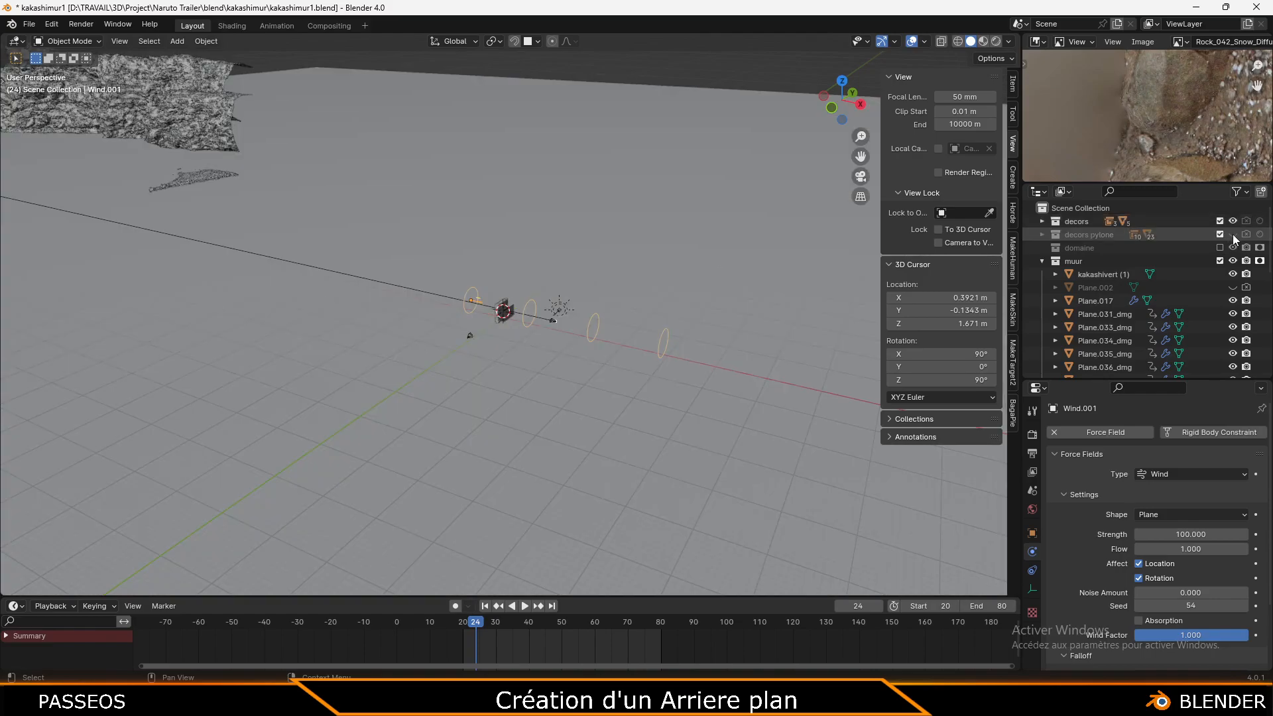
scroll(1222, 302, down, 5)
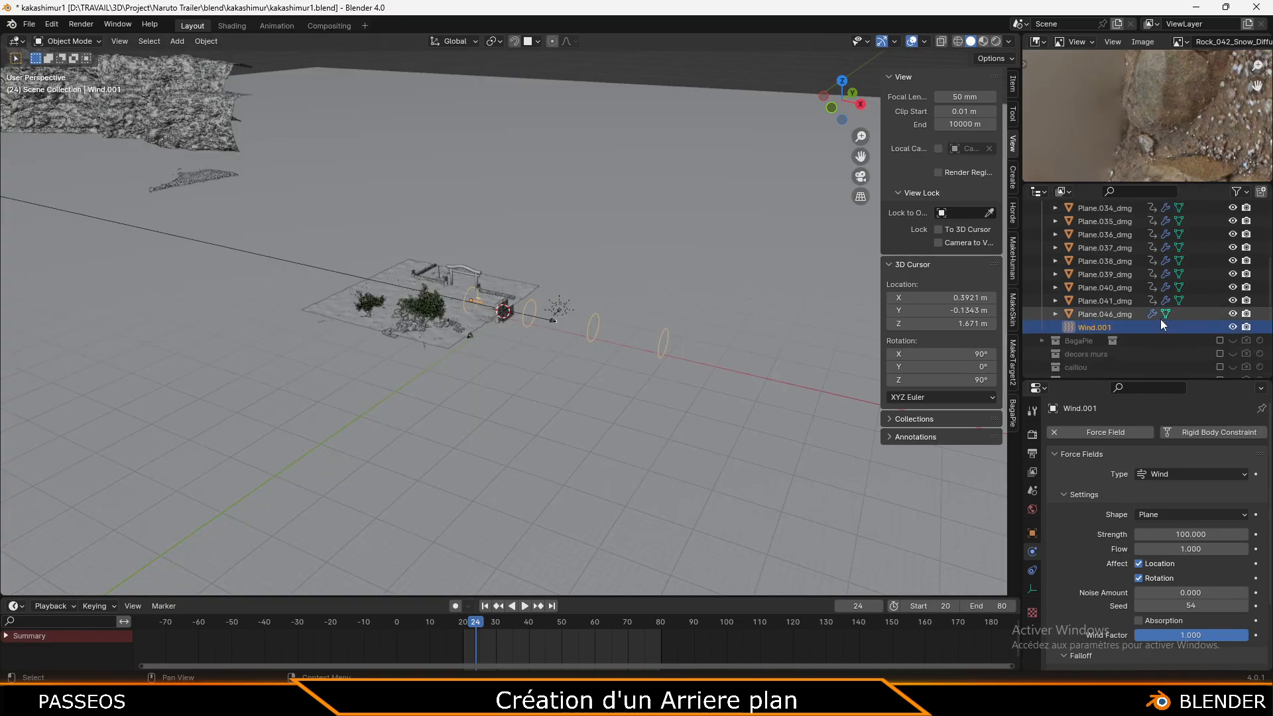
click(1221, 300)
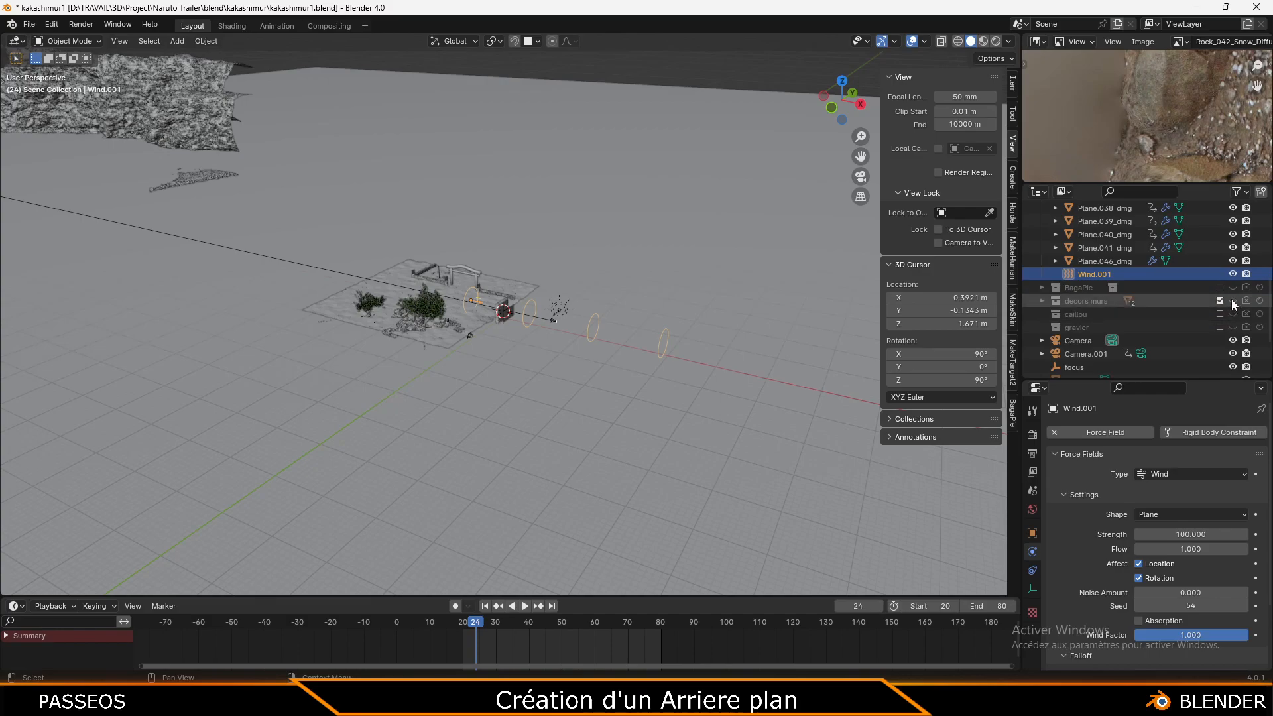
click(1234, 300)
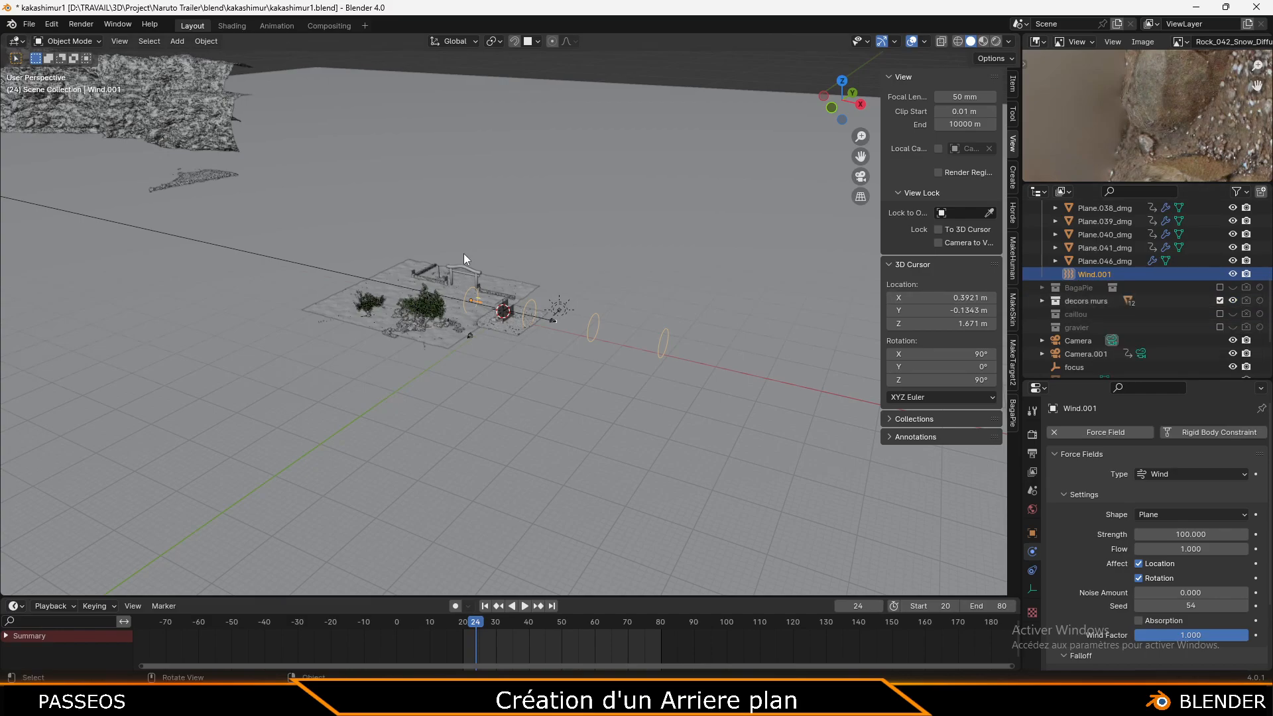
Clear the selection and preview the complete set with its mountains in rendered shading
middle_drag(669, 311, 510, 292)
click(761, 350)
scroll(560, 407, up, 2)
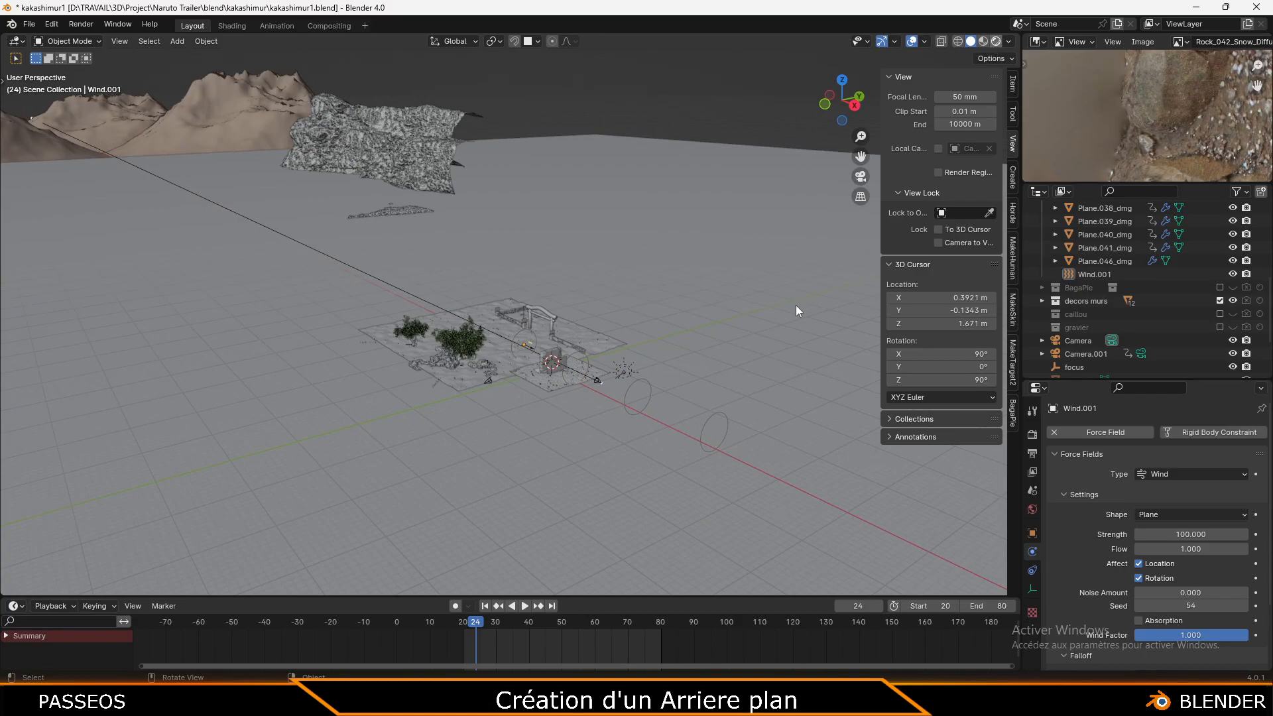
key(shift+z)
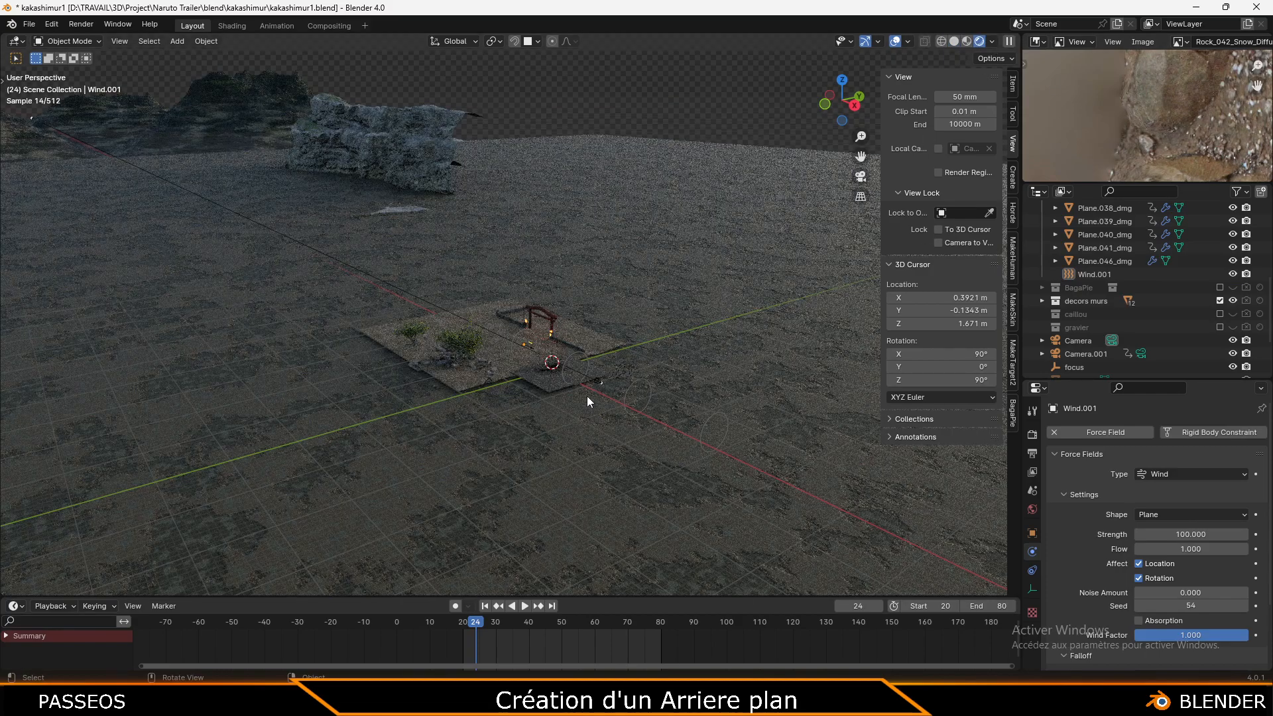
Examine the ground relief and rubble of the set up close, from outside and through the camera
middle_drag(562, 370, 557, 324)
scroll(557, 324, up, 5)
shift+middle_drag(643, 227, 591, 264)
scroll(591, 264, up, 4)
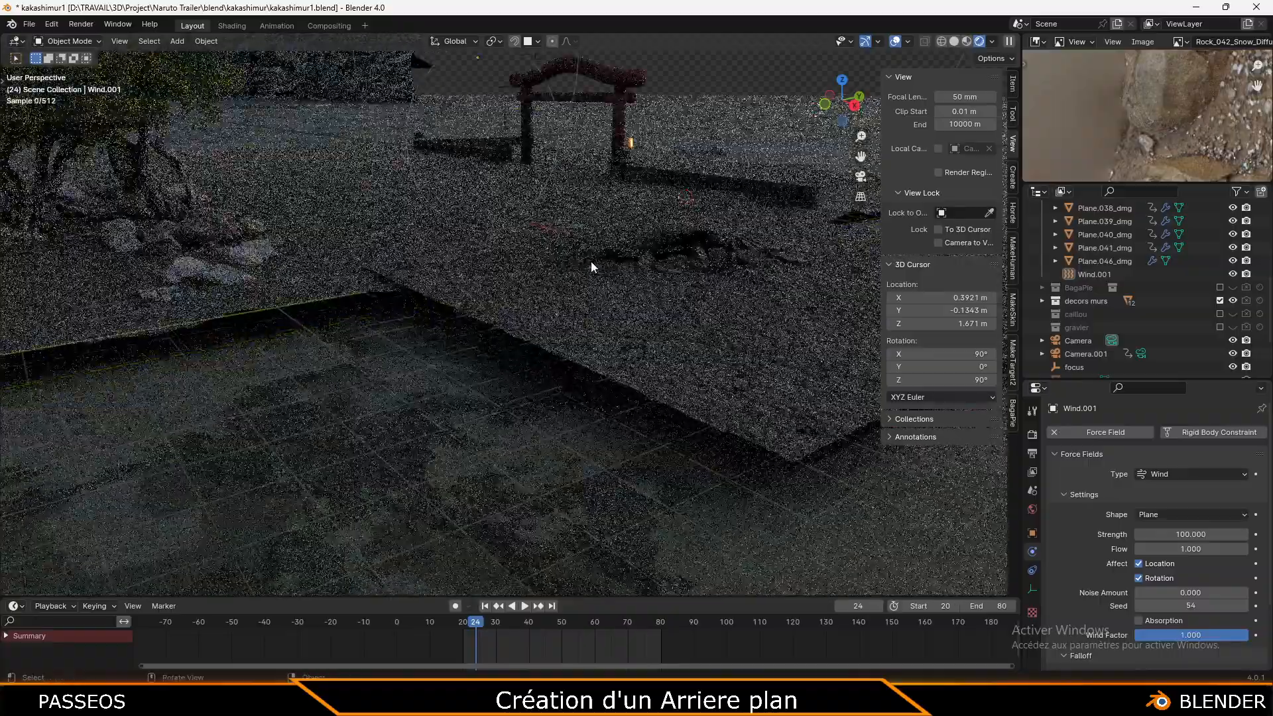
shift+middle_drag(674, 269, 603, 305)
scroll(603, 305, up, 2)
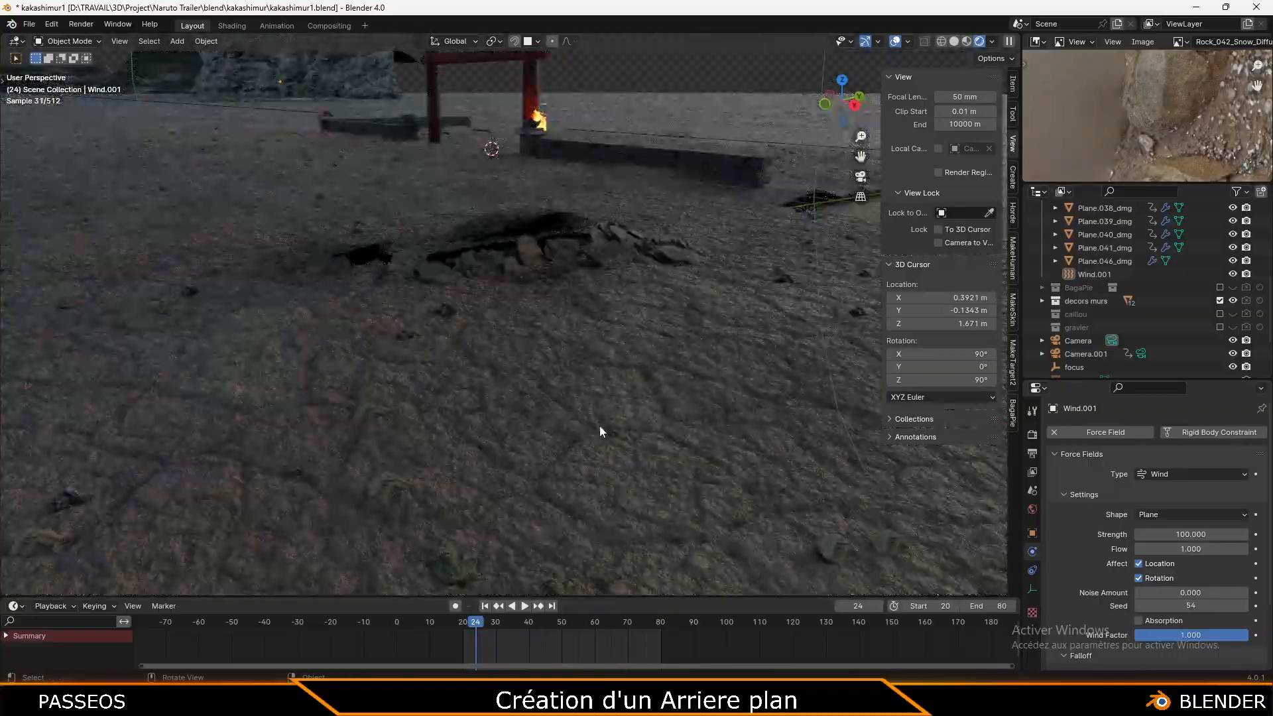
shift+middle_drag(602, 426, 599, 392)
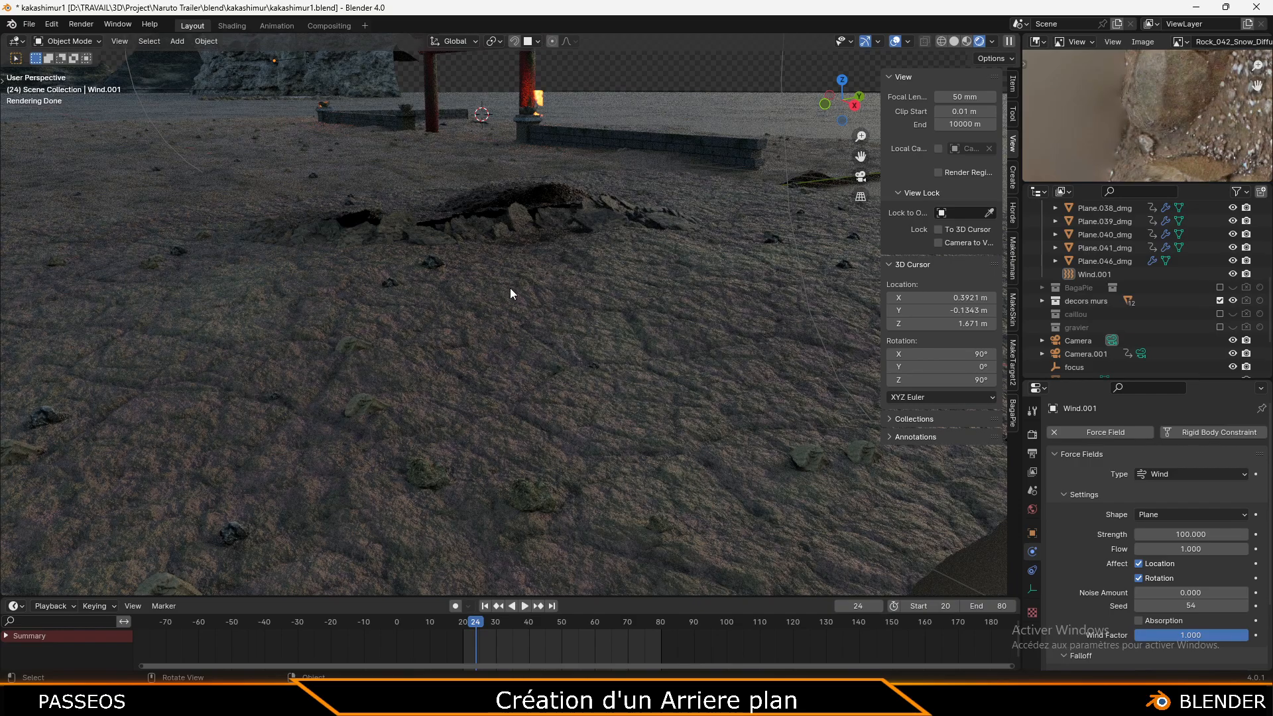
key(KP_0)
scroll(555, 418, up, 3)
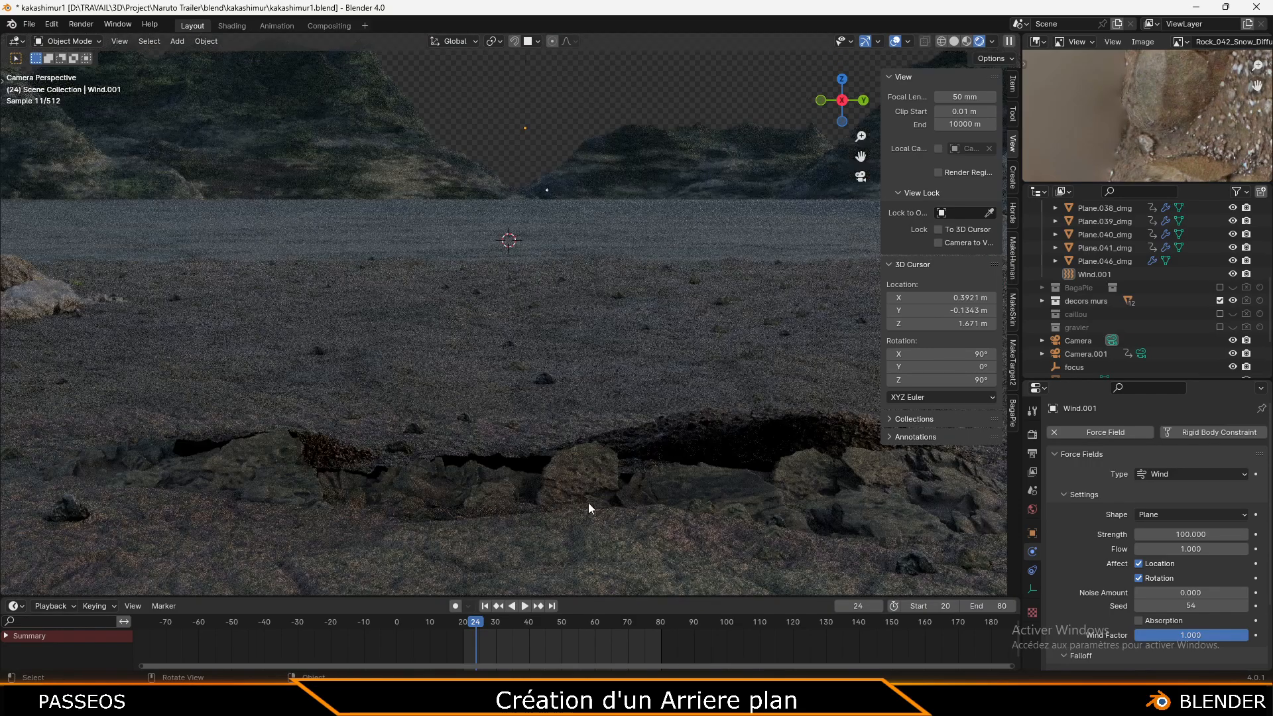
scroll(511, 521, down, 4)
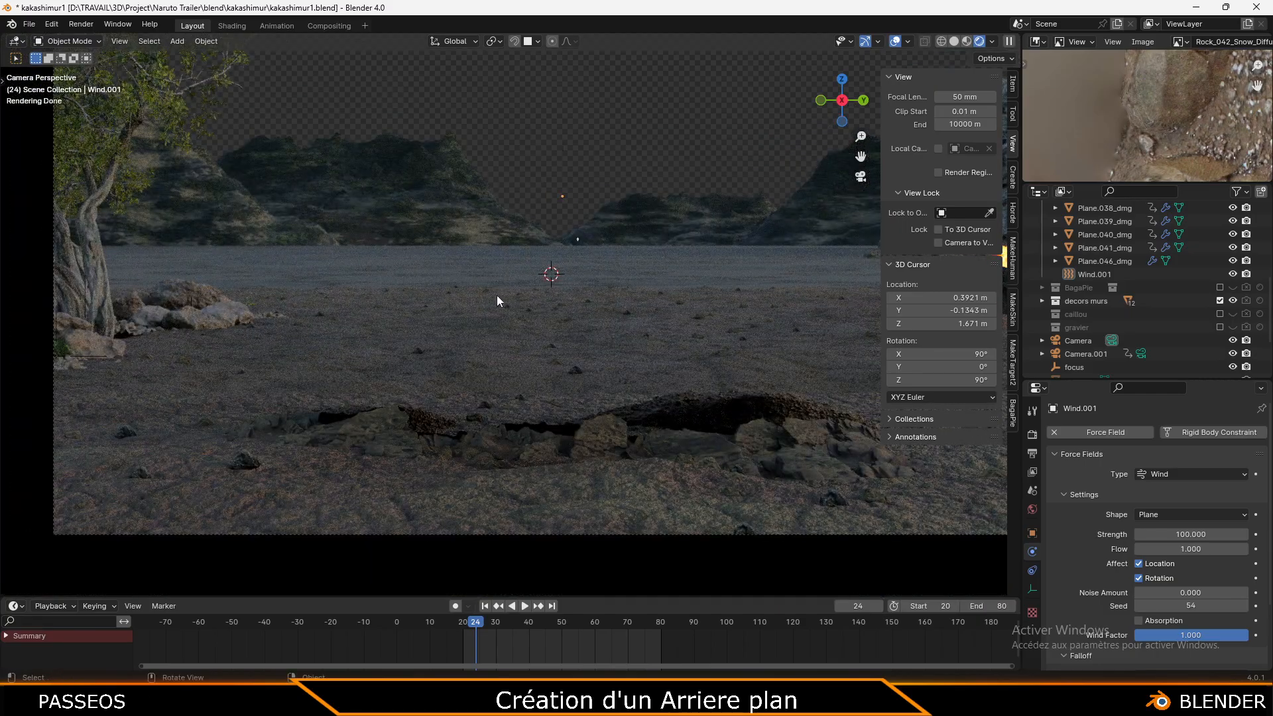
Enlarge the timeline area, turn it into a second 3D viewport and show the set in it from an oblique angle
key(KP_0)
drag(582, 596, 583, 290)
click(15, 295)
click(49, 331)
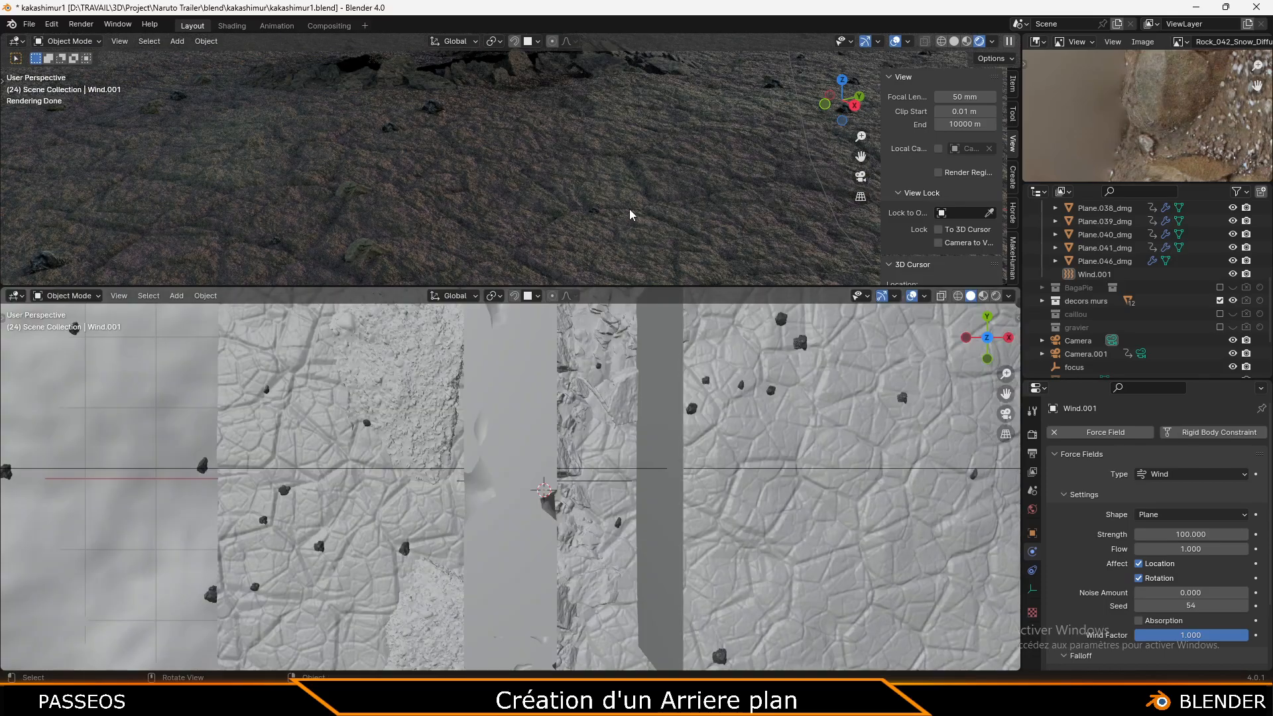
middle_drag(597, 440, 560, 361)
scroll(581, 434, down, 6)
scroll(499, 425, down, 3)
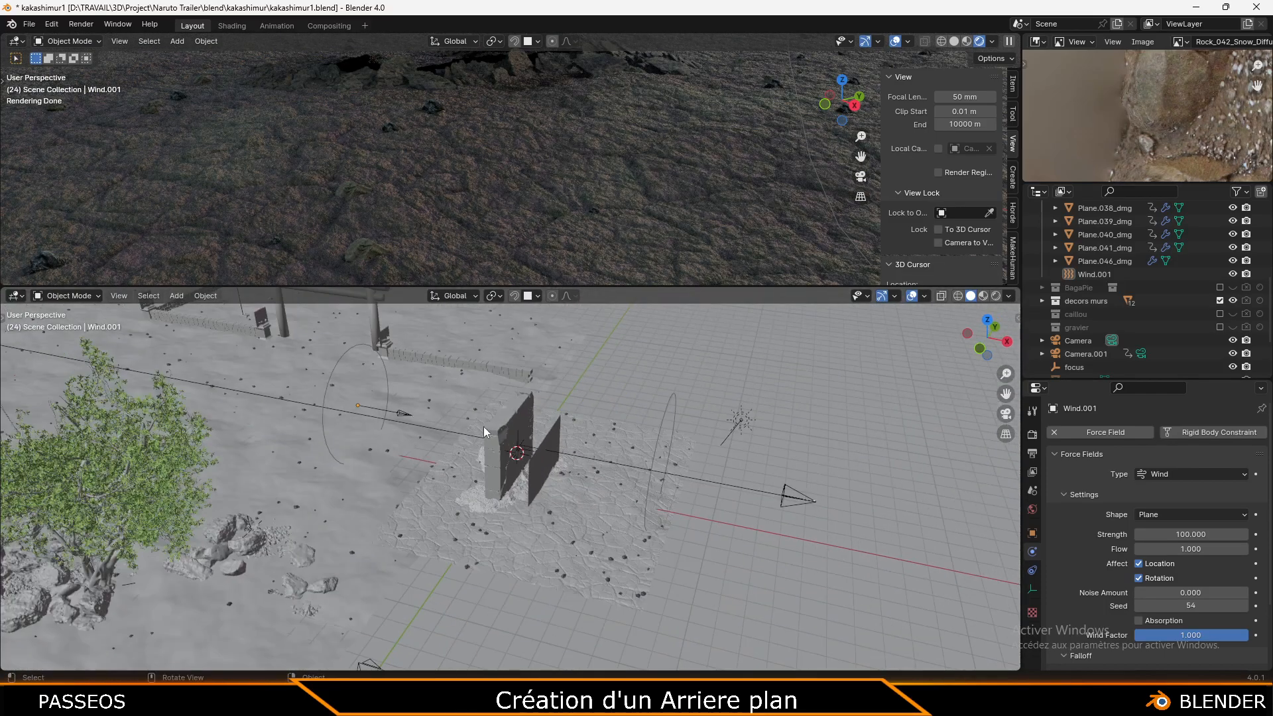
shift+middle_drag(498, 424, 645, 384)
Show the rendered viewport through the scene camera with the whole frame in view
scroll(583, 192, down, 8)
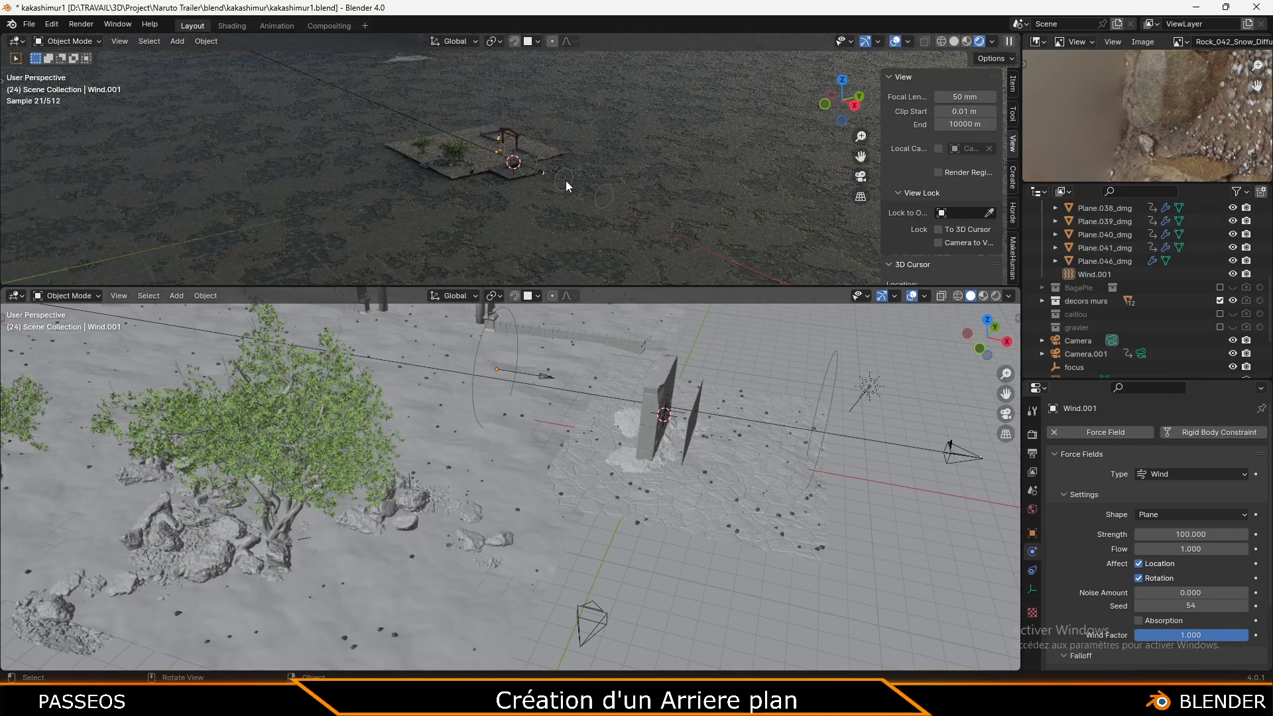
click(566, 180)
key(KP_0)
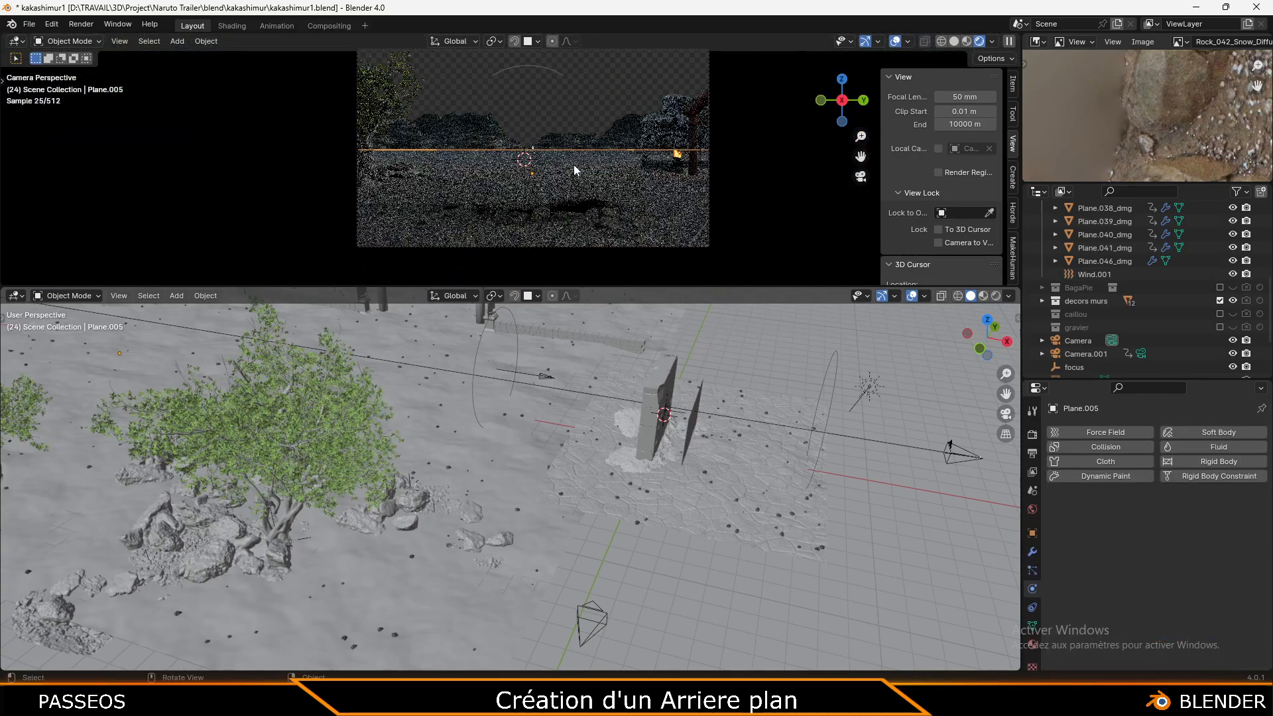
scroll(574, 184, up, 1)
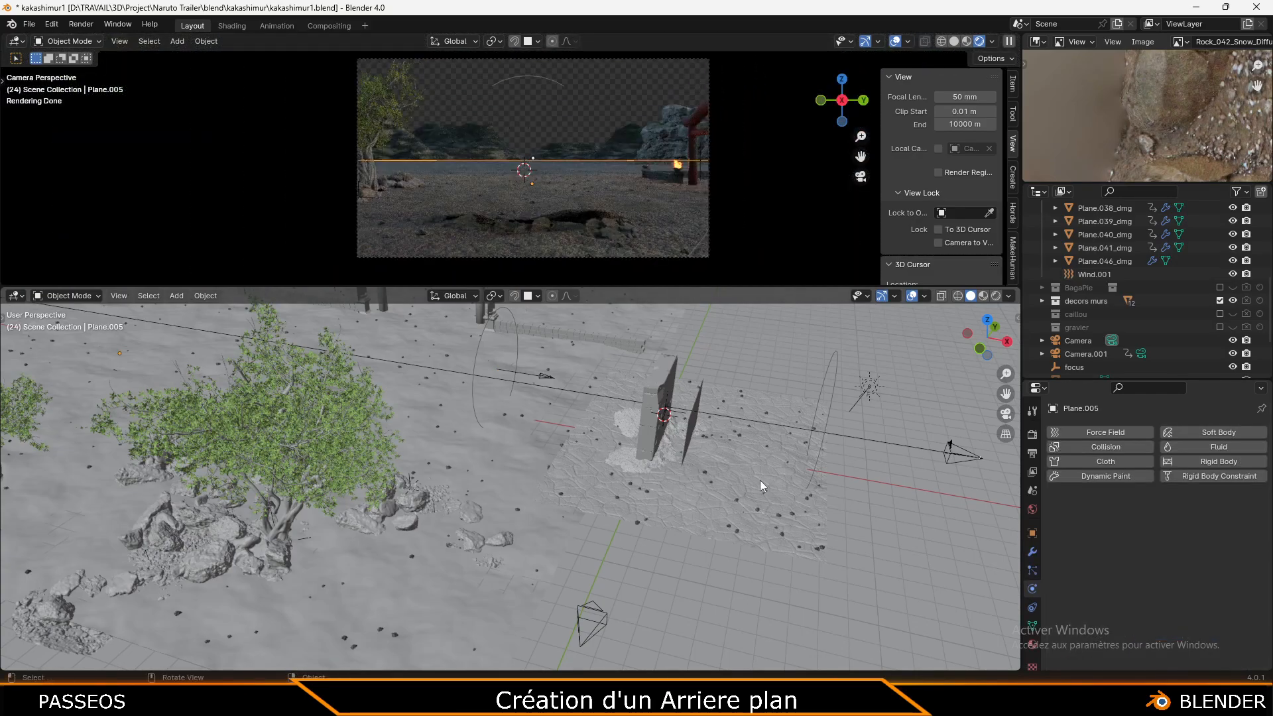
Select the foreground and middle ground planes one after the other and compare their extent with the camera view
click(760, 485)
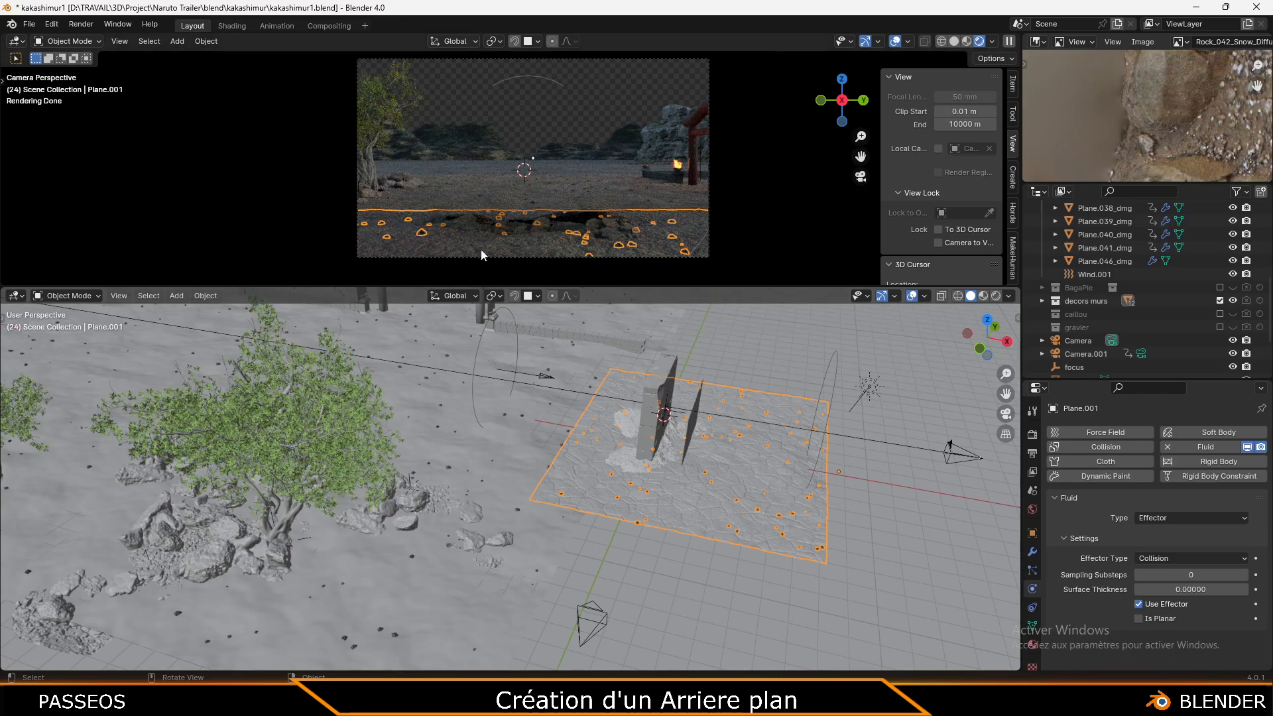
click(506, 424)
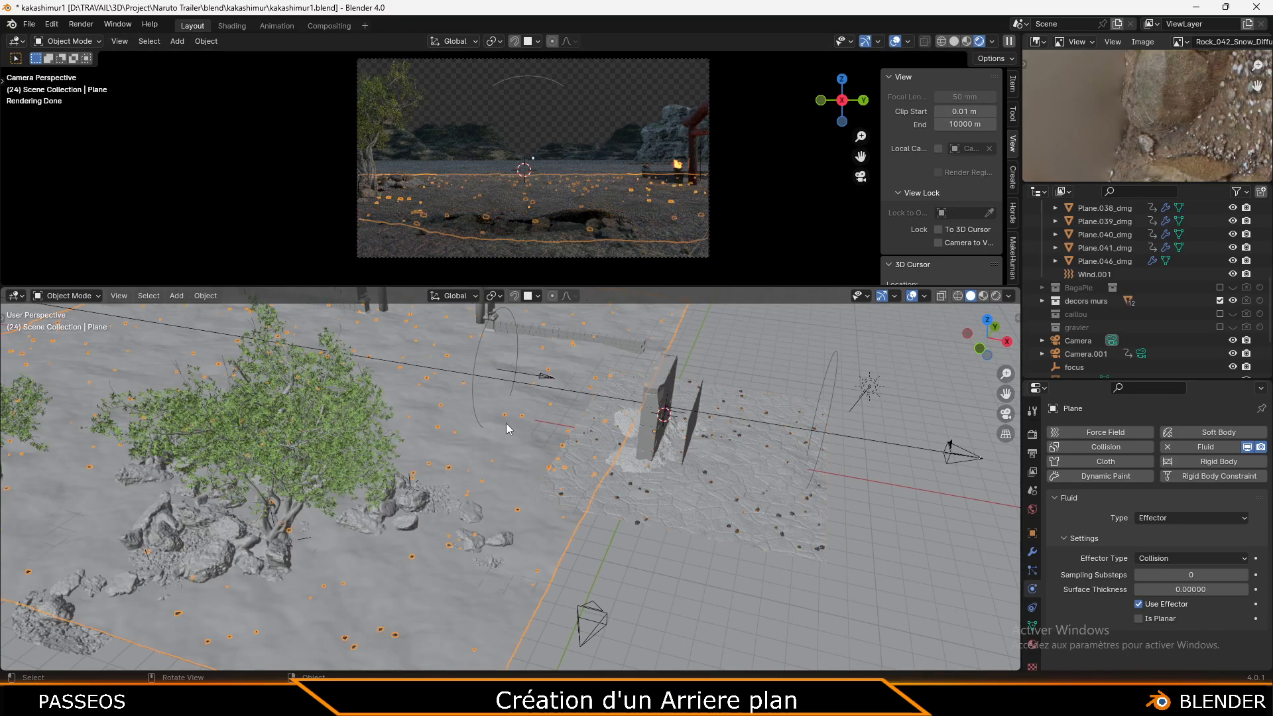
scroll(507, 423, down, 1)
scroll(462, 424, down, 2)
scroll(482, 208, up, 1)
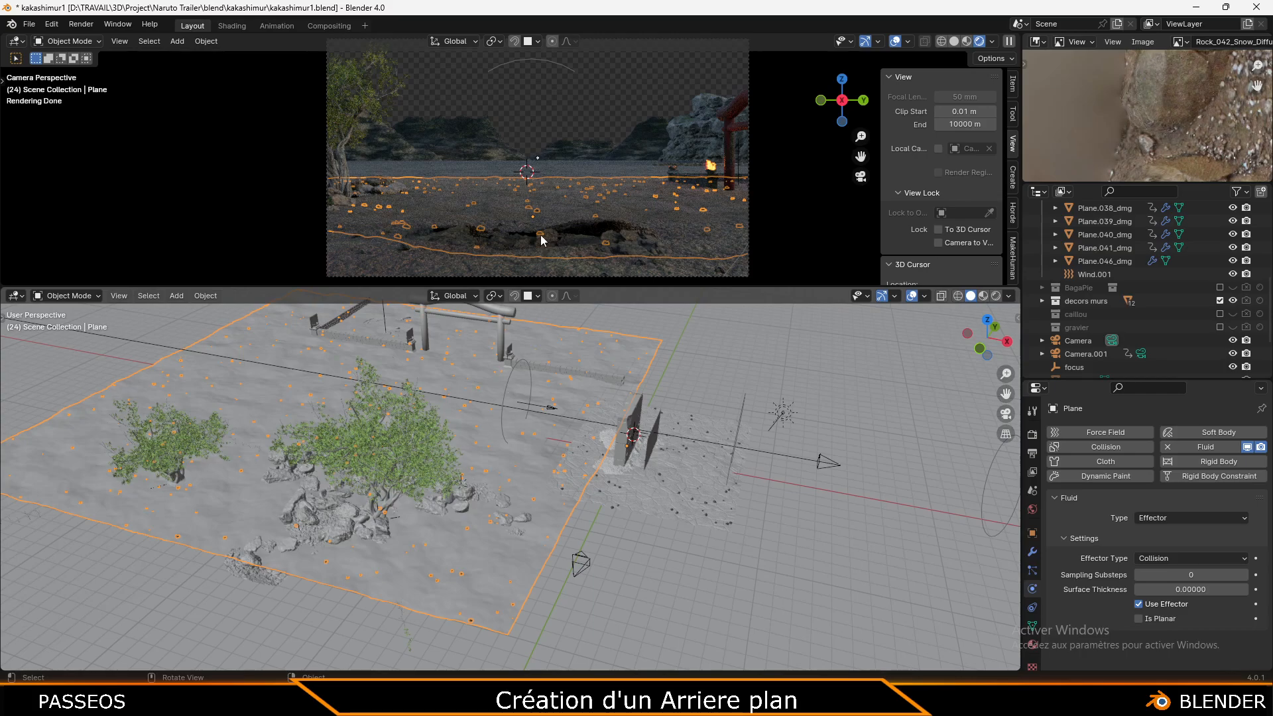
click(618, 195)
click(378, 376)
scroll(534, 490, up, 5)
click(520, 479)
scroll(520, 479, down, 10)
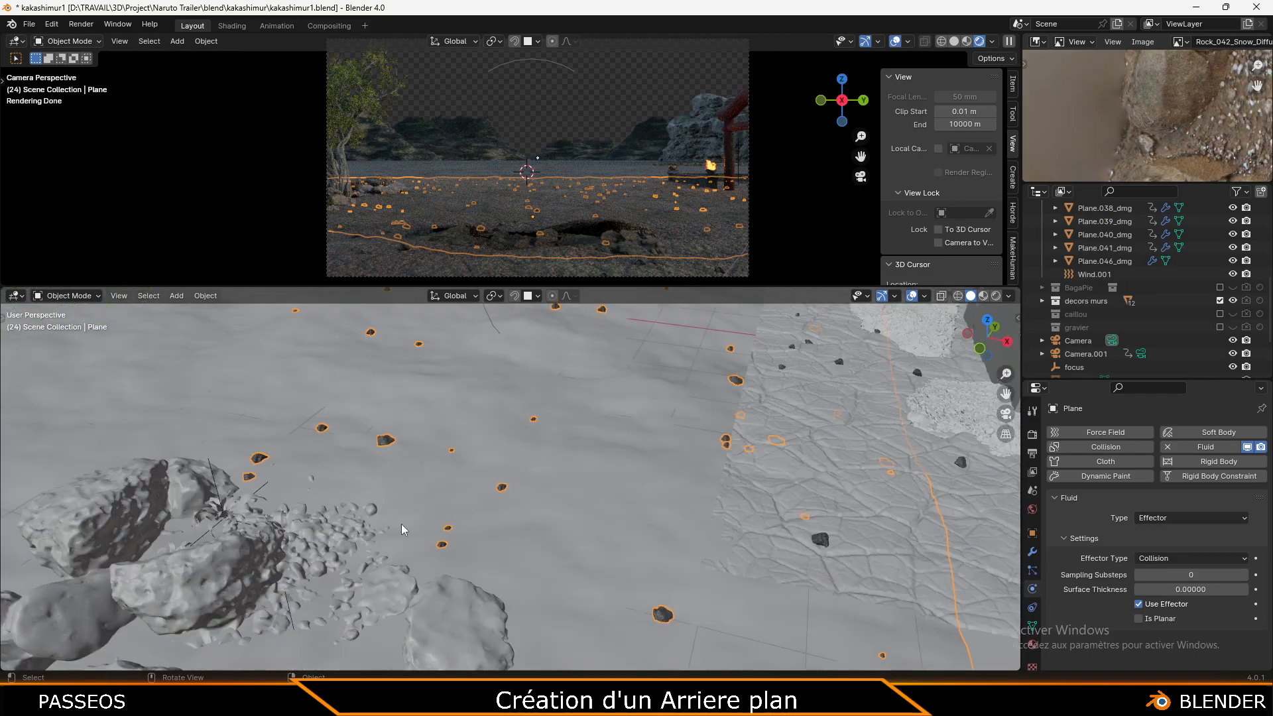
scroll(510, 440, down, 6)
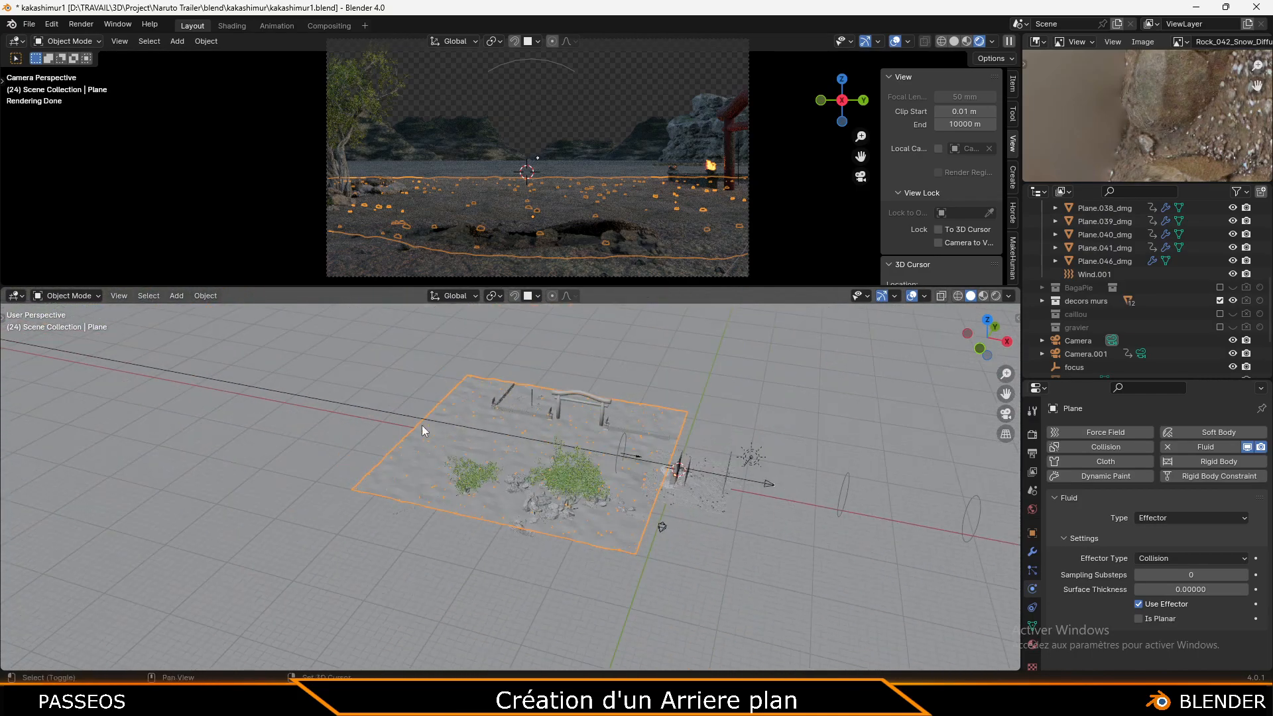
Select the large background ground plane and examine its extent and the rock formations around it
click(249, 432)
scroll(668, 406, down, 5)
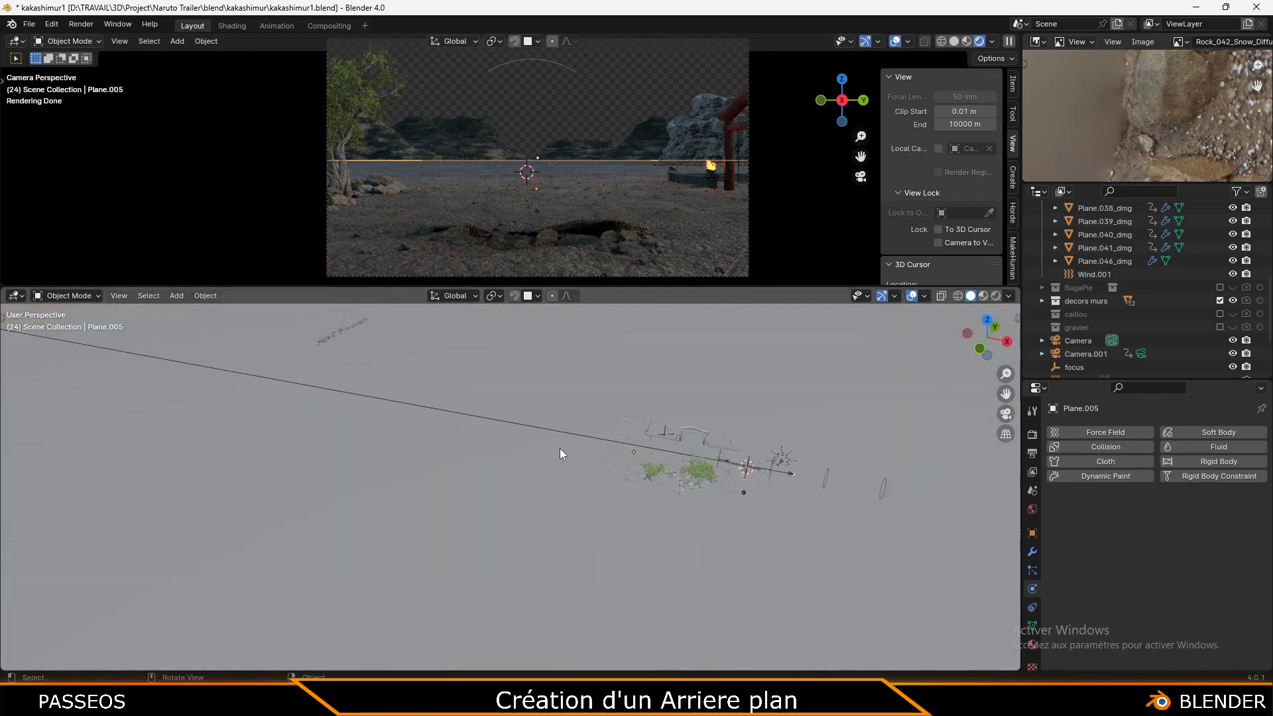
scroll(506, 164, up, 3)
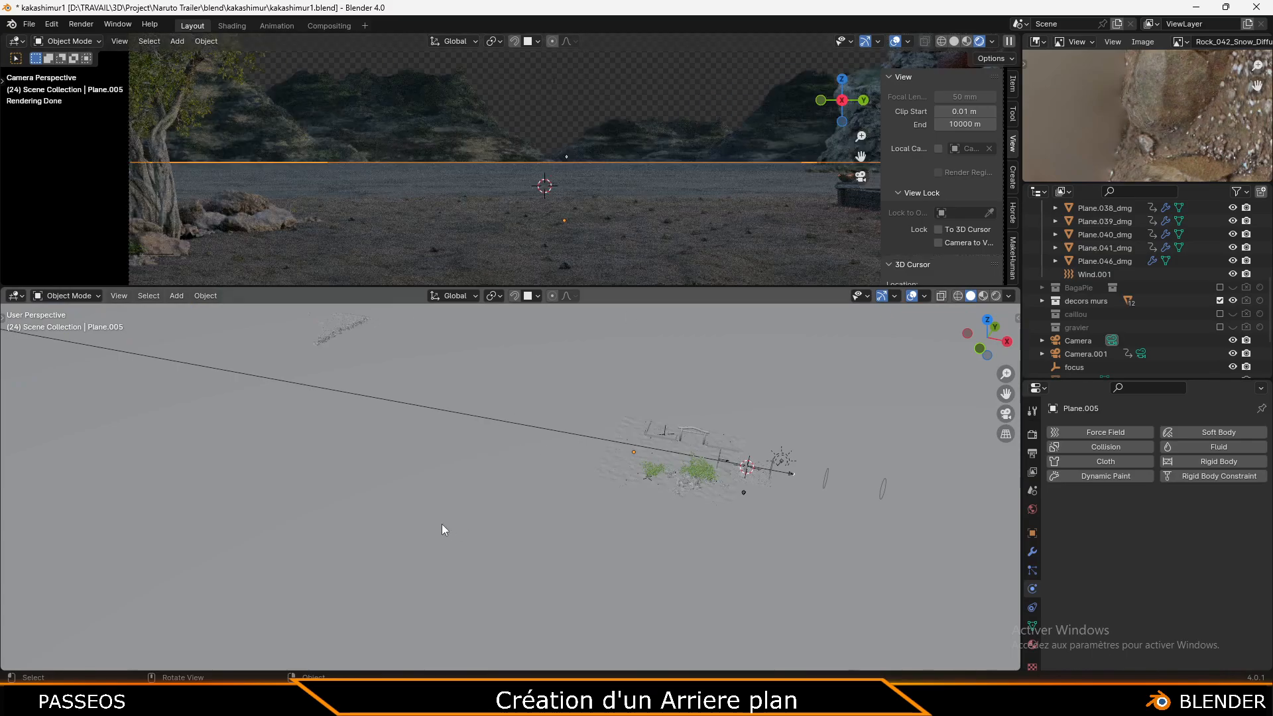
scroll(492, 467, up, 6)
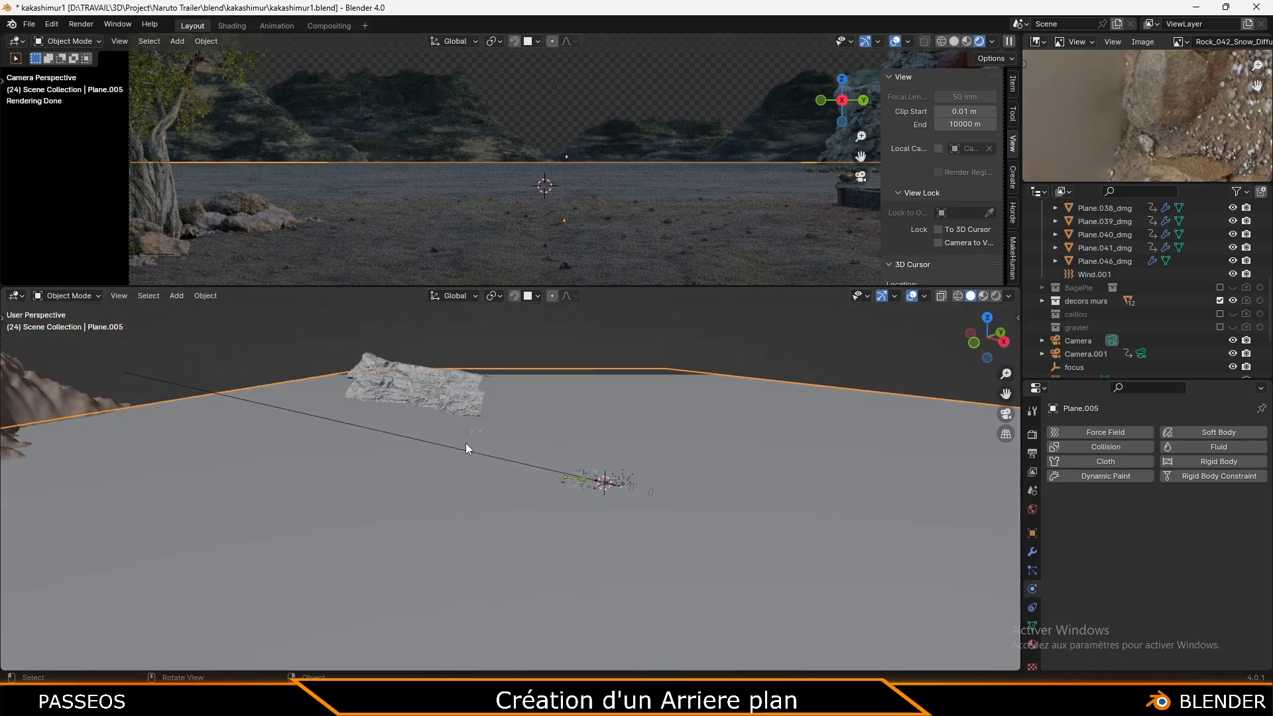
scroll(465, 443, down, 1)
middle_drag(465, 443, 424, 440)
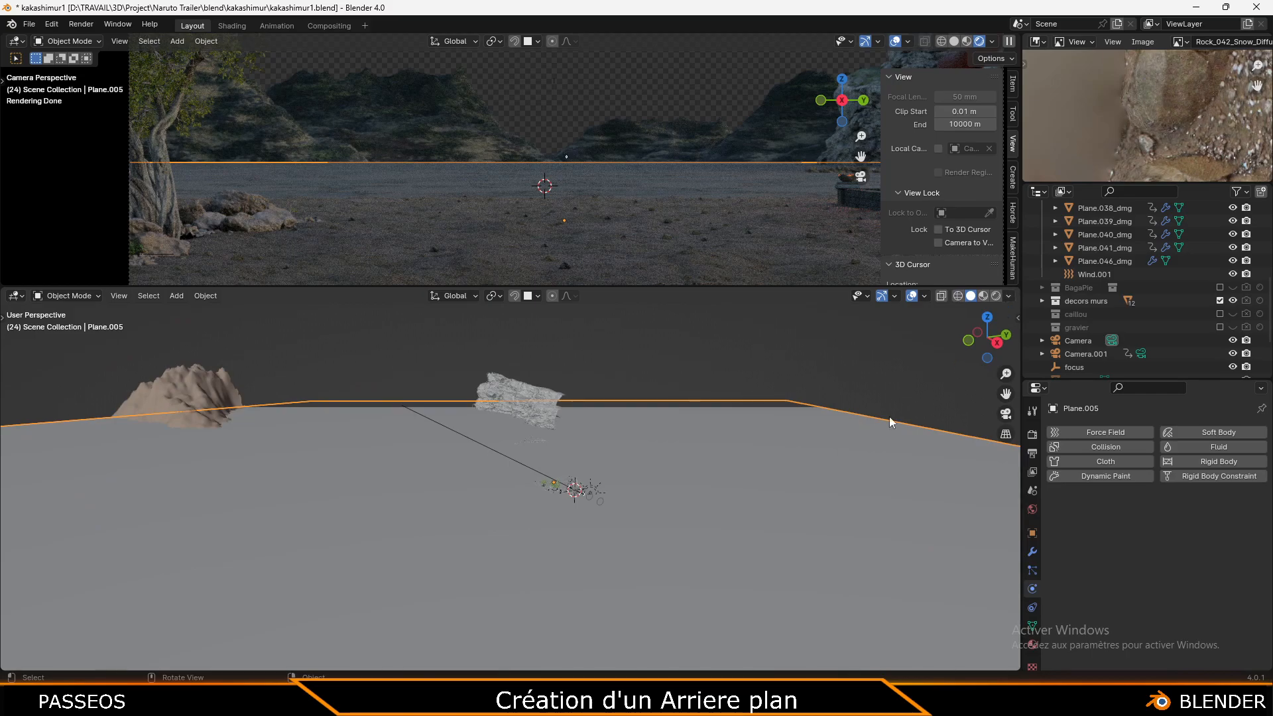
Set the clip end of the solid-shaded viewport to 10000 m and turn the view to the distant mountains
key(n)
click(1013, 380)
click(965, 361)
click(963, 360)
key(Return)
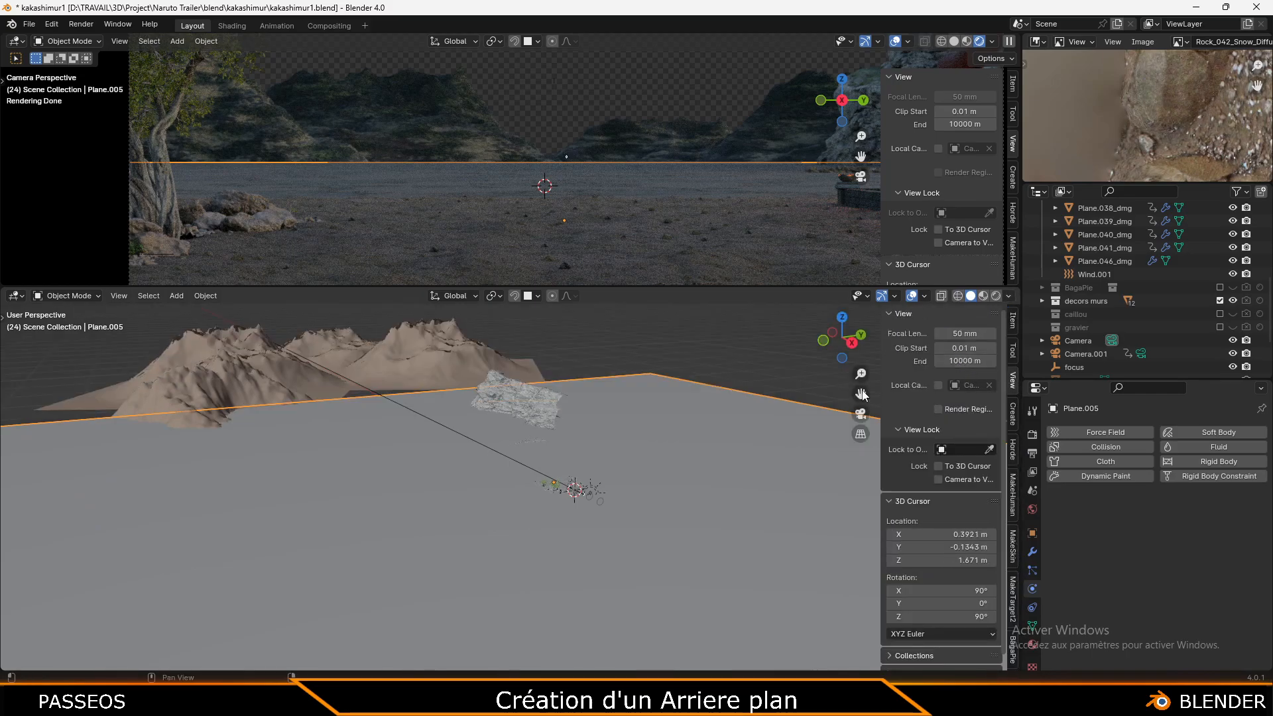
middle_drag(555, 383, 541, 404)
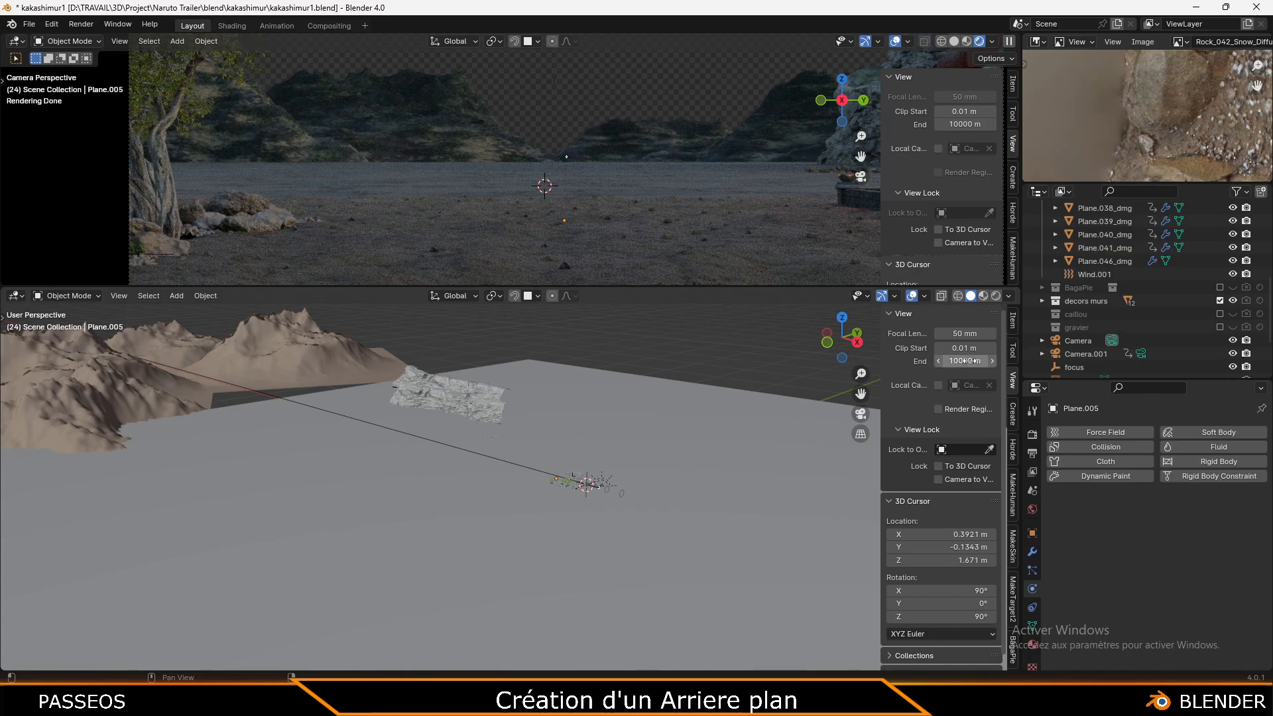
middle_drag(620, 501, 642, 507)
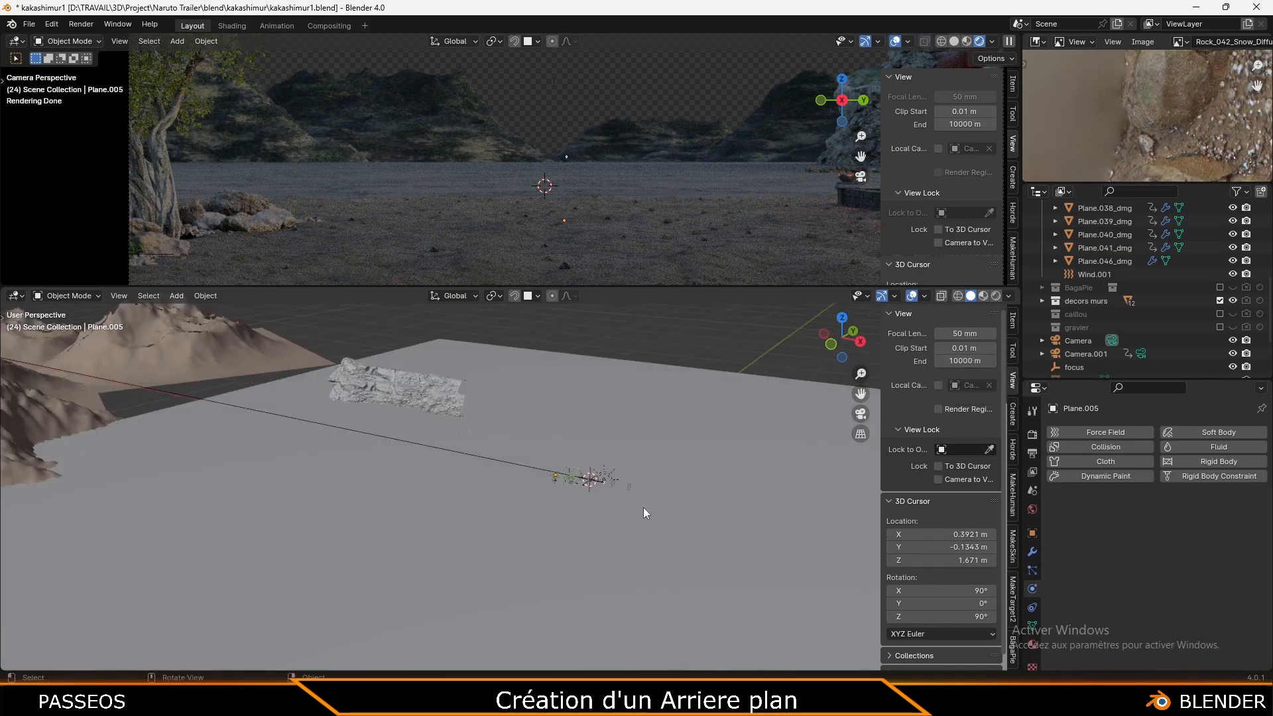
Select the foreground plane, the large ground plane and a mountain landscape in turn to compare the depth layers
scroll(628, 492, up, 4)
click(679, 484)
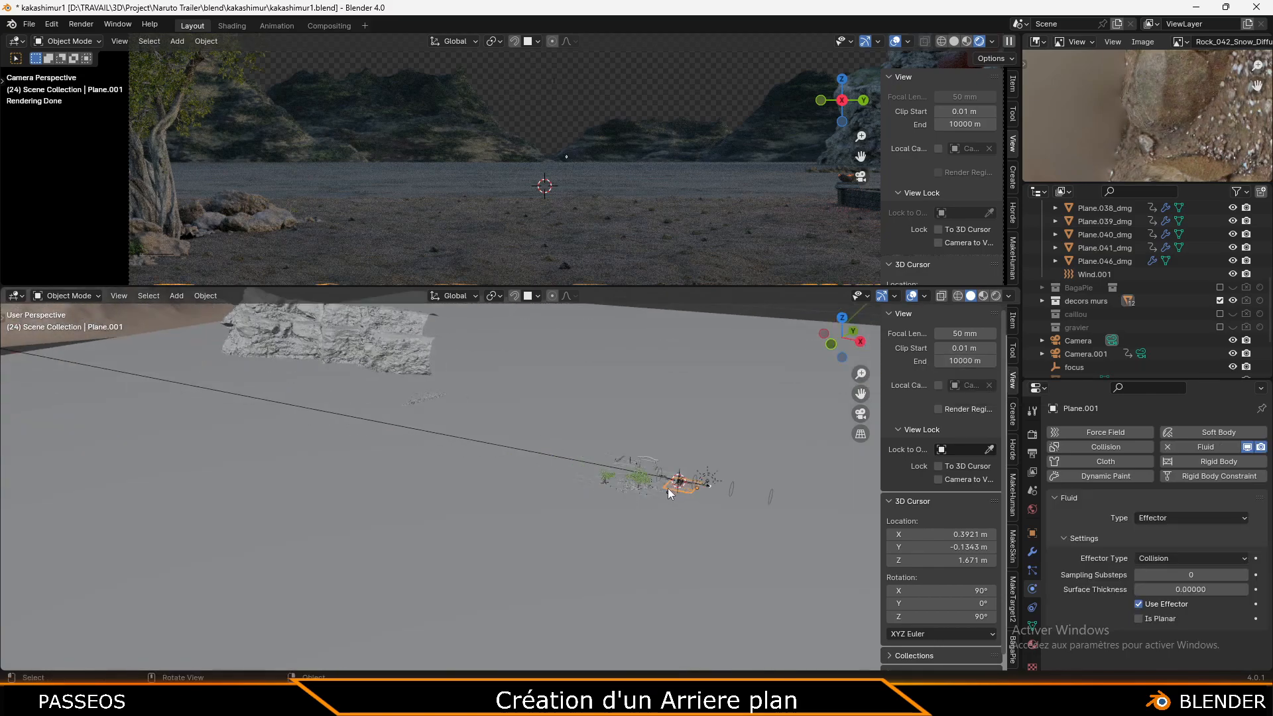
click(357, 495)
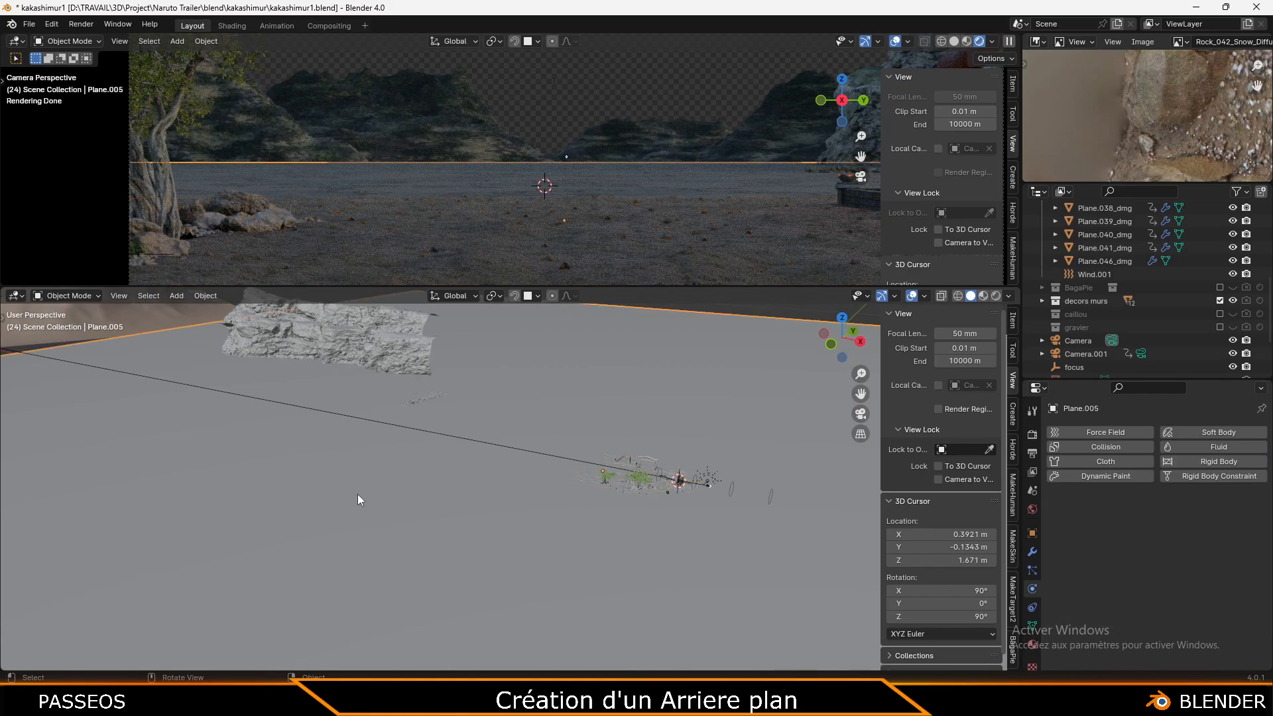
scroll(529, 528, down, 4)
click(208, 332)
click(611, 121)
click(299, 139)
scroll(674, 238, down, 4)
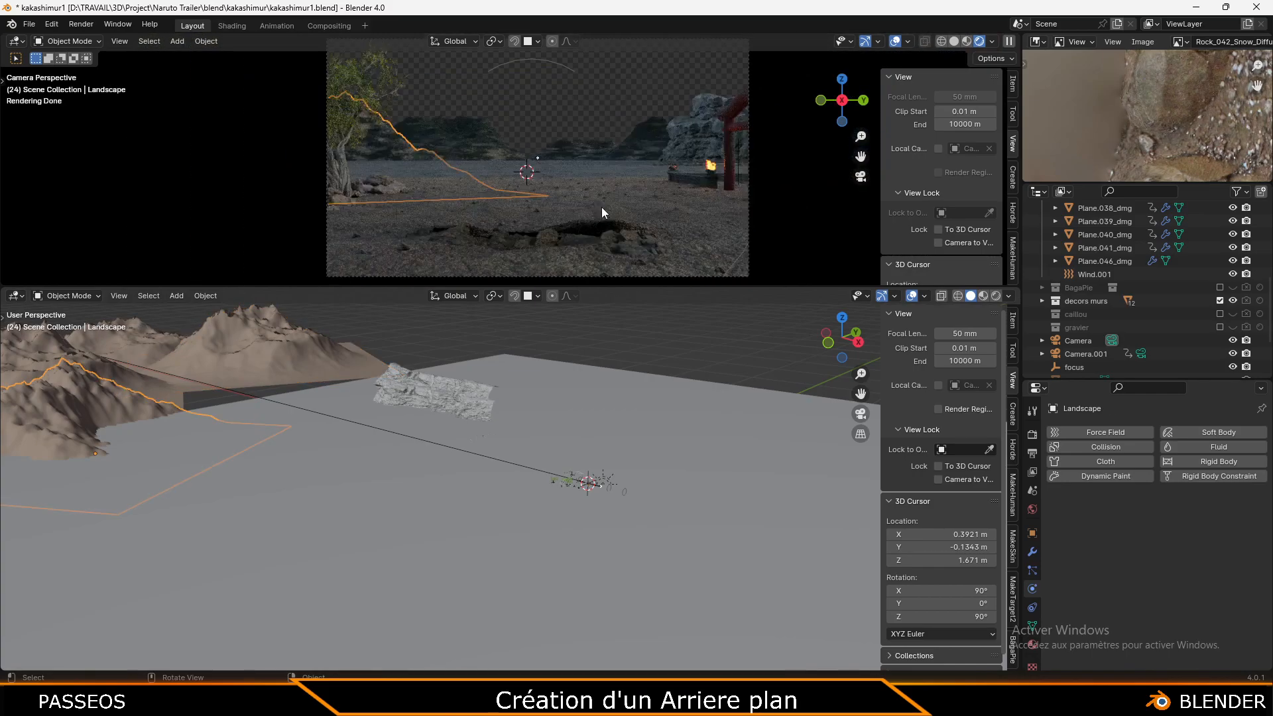
Select the distant mountains through the camera view one by one to identify them, and clear the selection
scroll(568, 184, up, 2)
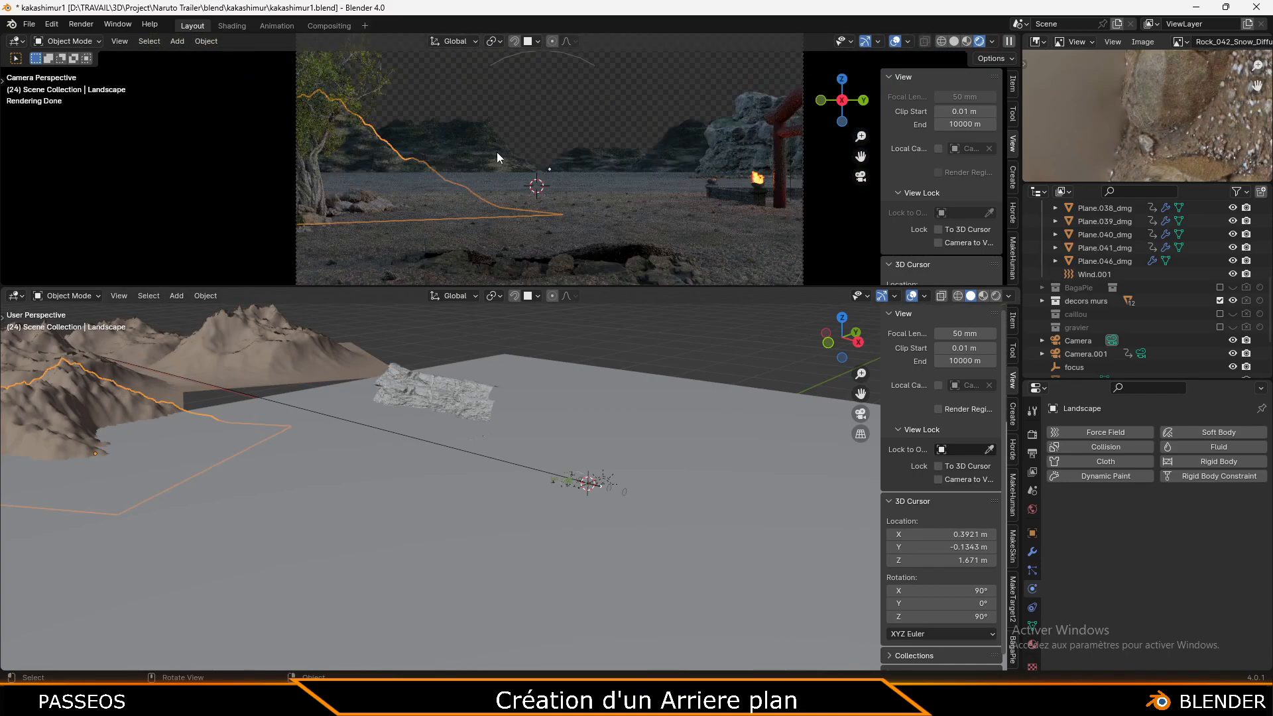
click(594, 157)
click(698, 141)
click(607, 154)
click(354, 162)
click(726, 153)
scroll(454, 399, up, 6)
shift+middle_drag(415, 333, 415, 395)
scroll(403, 343, down, 5)
click(694, 219)
click(444, 161)
click(638, 327)
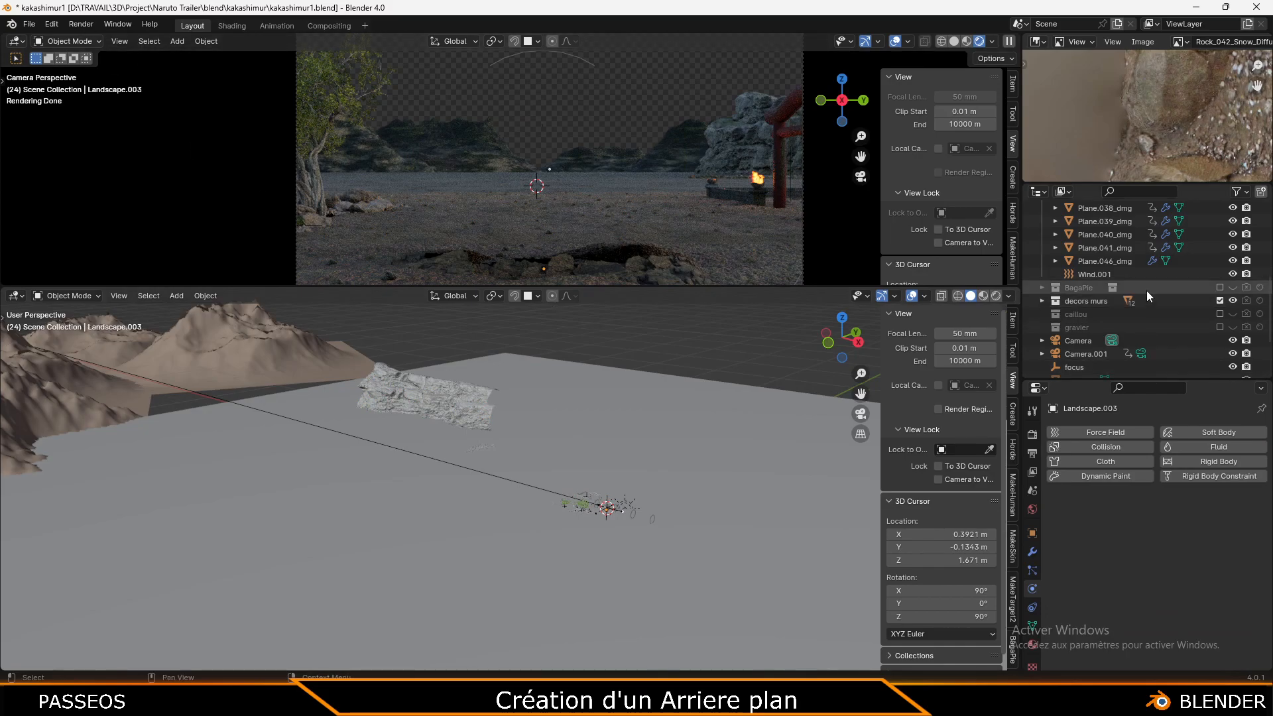
Render the current frame as a still image and close the render window
click(81, 26)
click(85, 38)
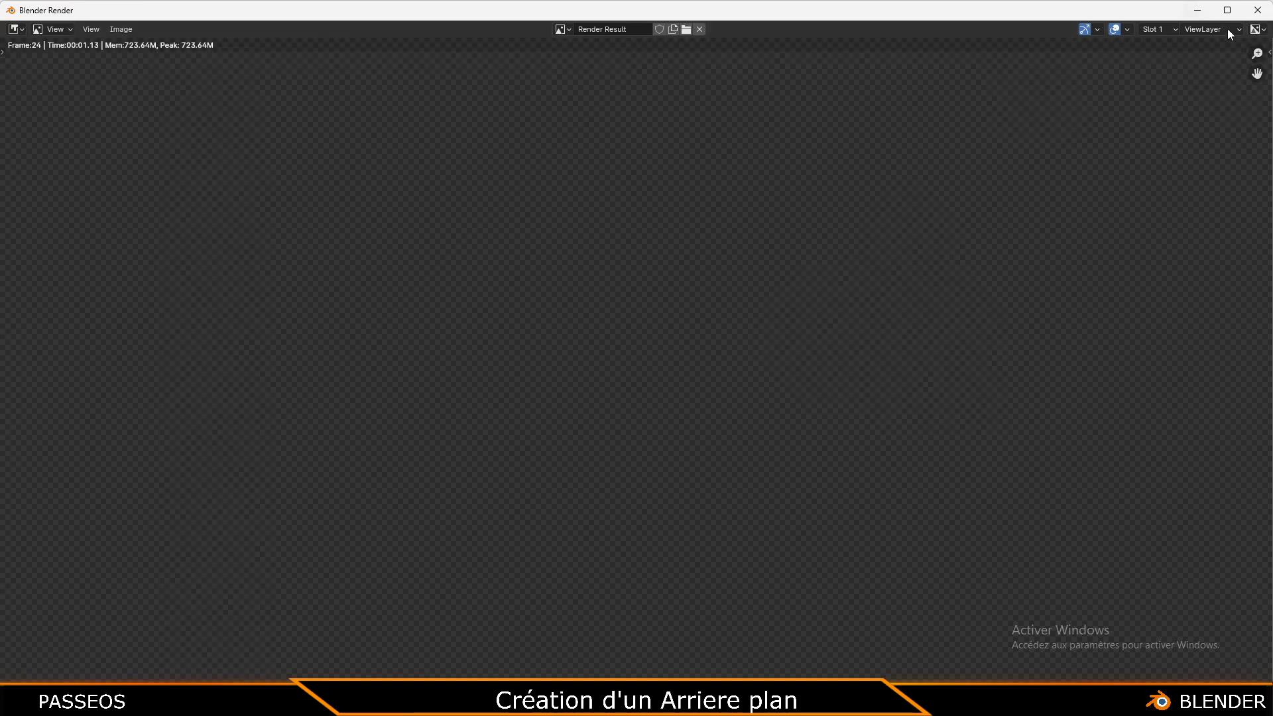
click(1197, 10)
scroll(1154, 295, up, 6)
mouse_move(611, 699)
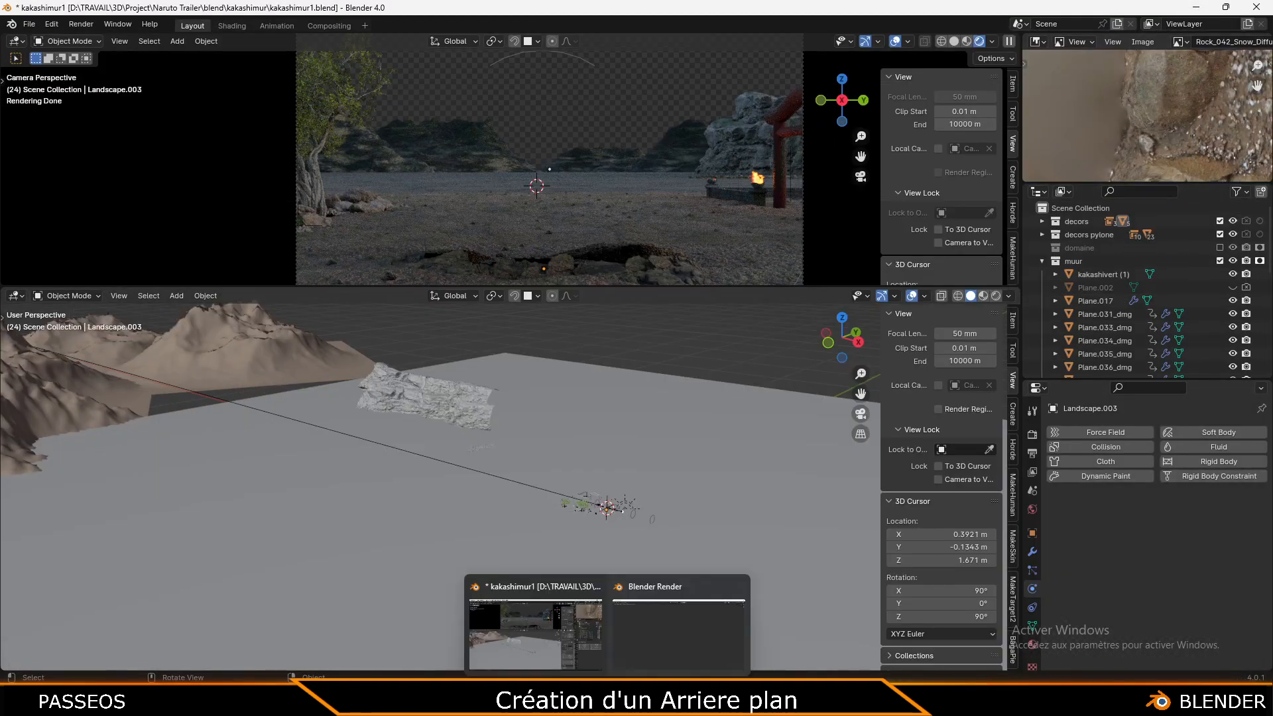
click(744, 589)
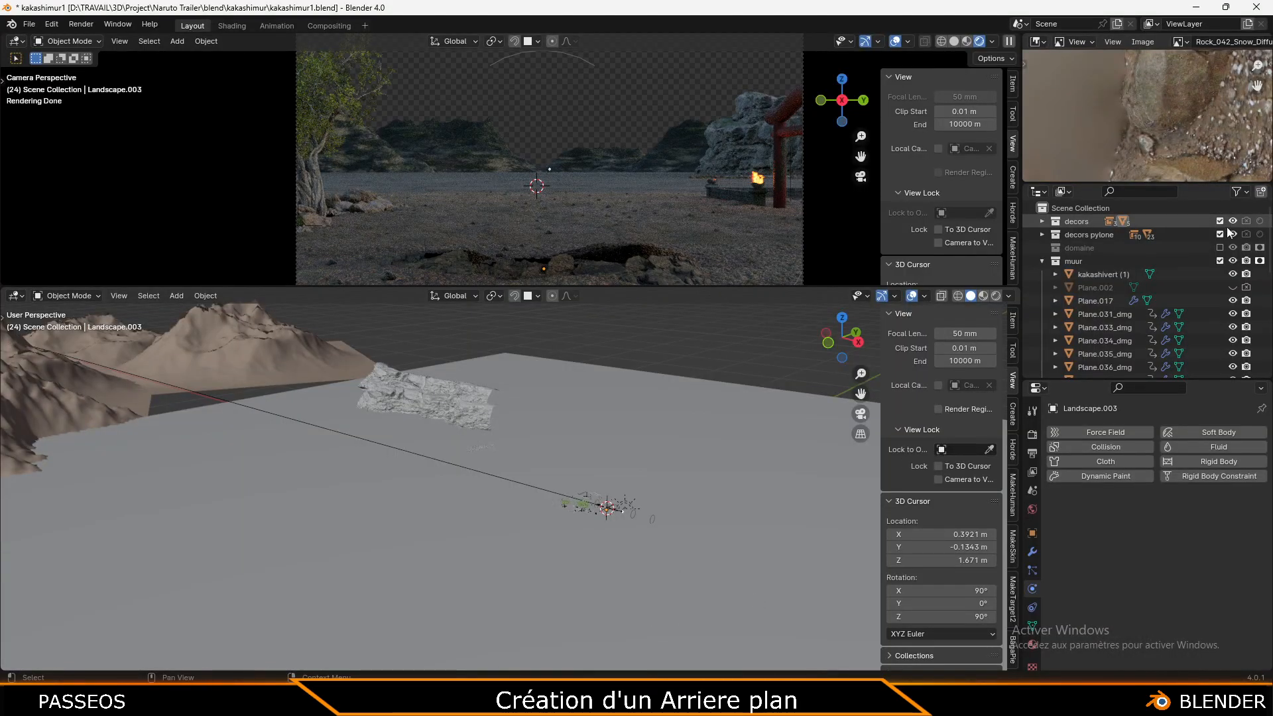
Unhide Plane.002, select the kakashivert (1) plane and make the muur collection active
click(1233, 287)
scroll(499, 224, up, 4)
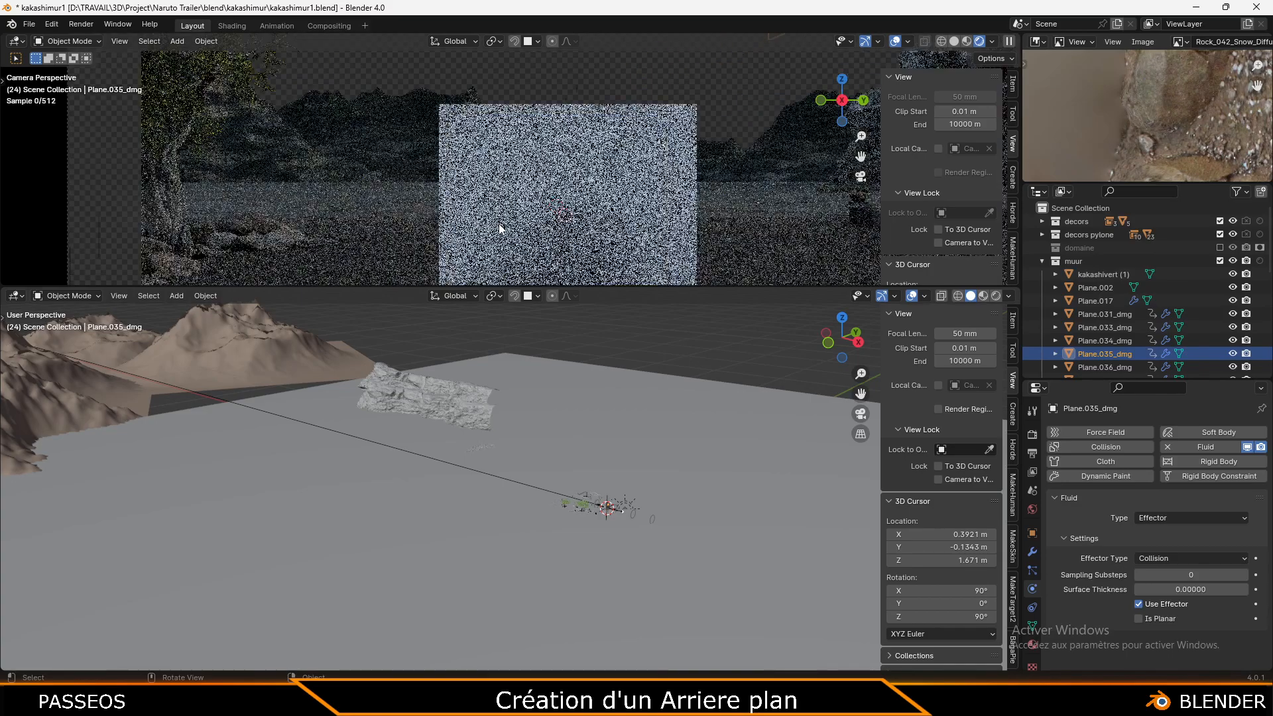
click(1128, 273)
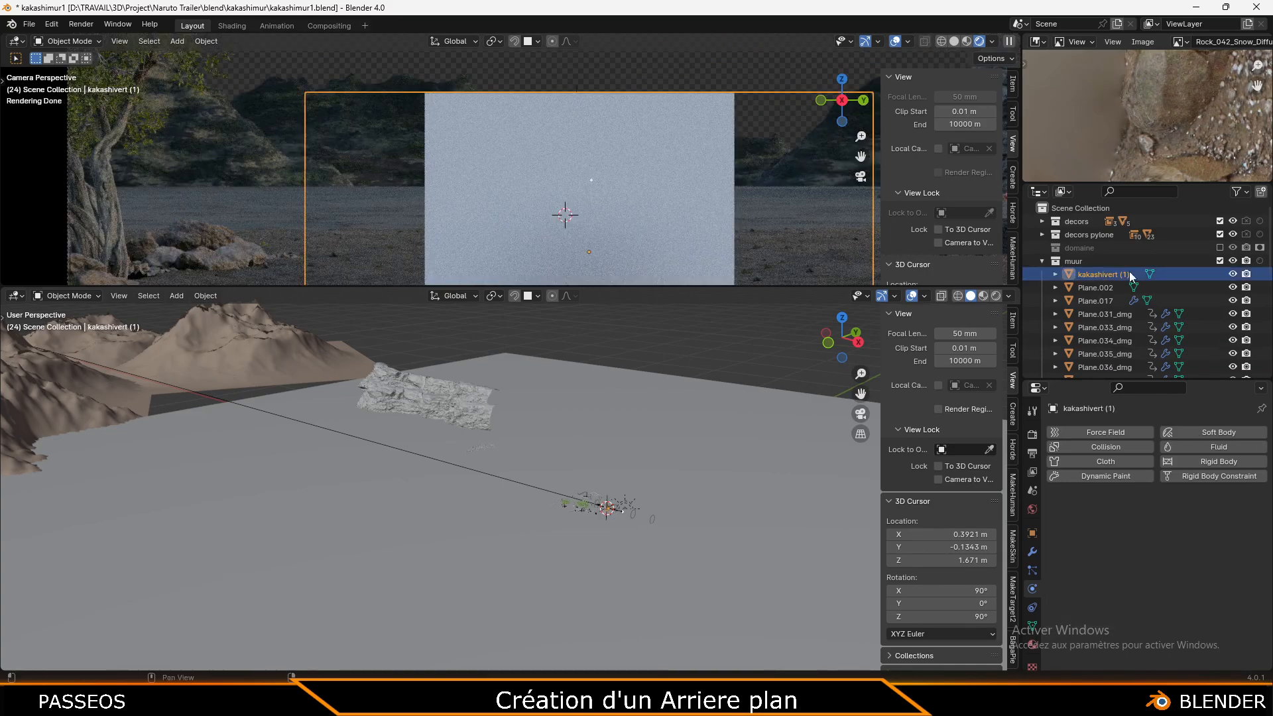
click(1083, 260)
scroll(1106, 297, down, 5)
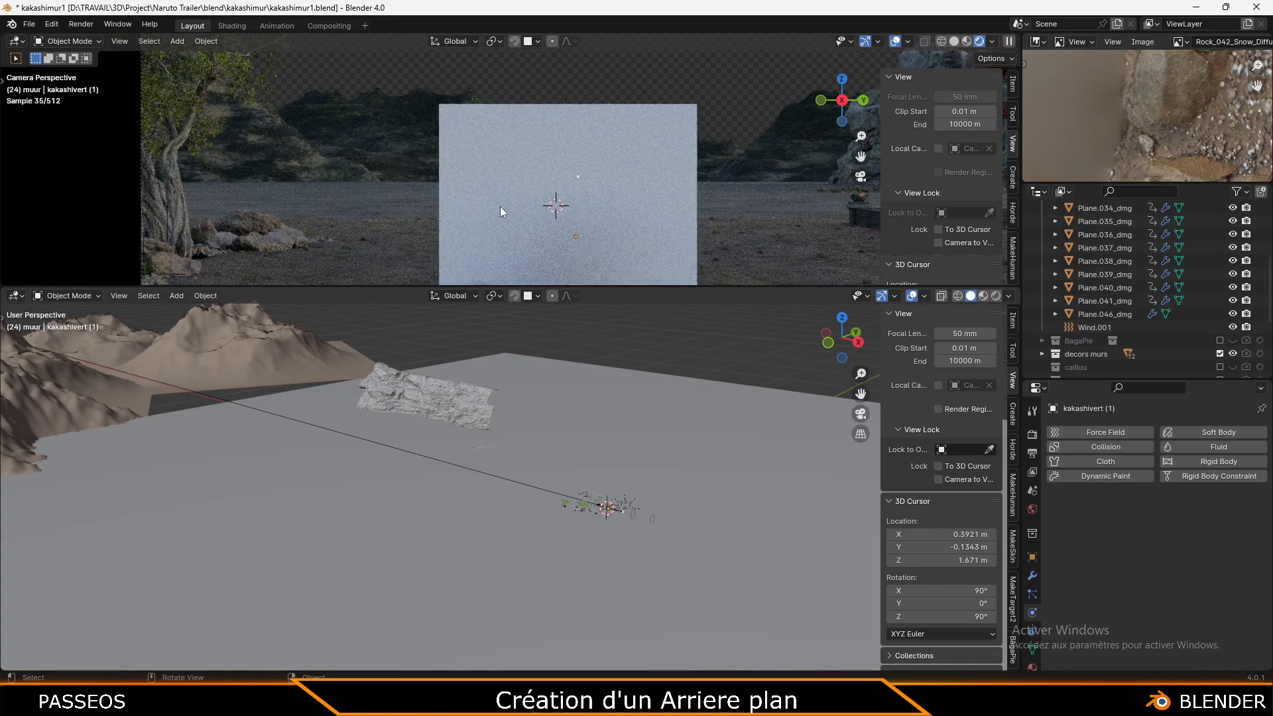
Leave the camera view, frame Plane.002 and examine its placement and that of kakashivert (1) from the side
middle_drag(614, 216, 766, 204)
key(KP_Decimal)
middle_drag(360, 122, 427, 128)
scroll(547, 129, up, 4)
middle_drag(547, 129, 598, 184)
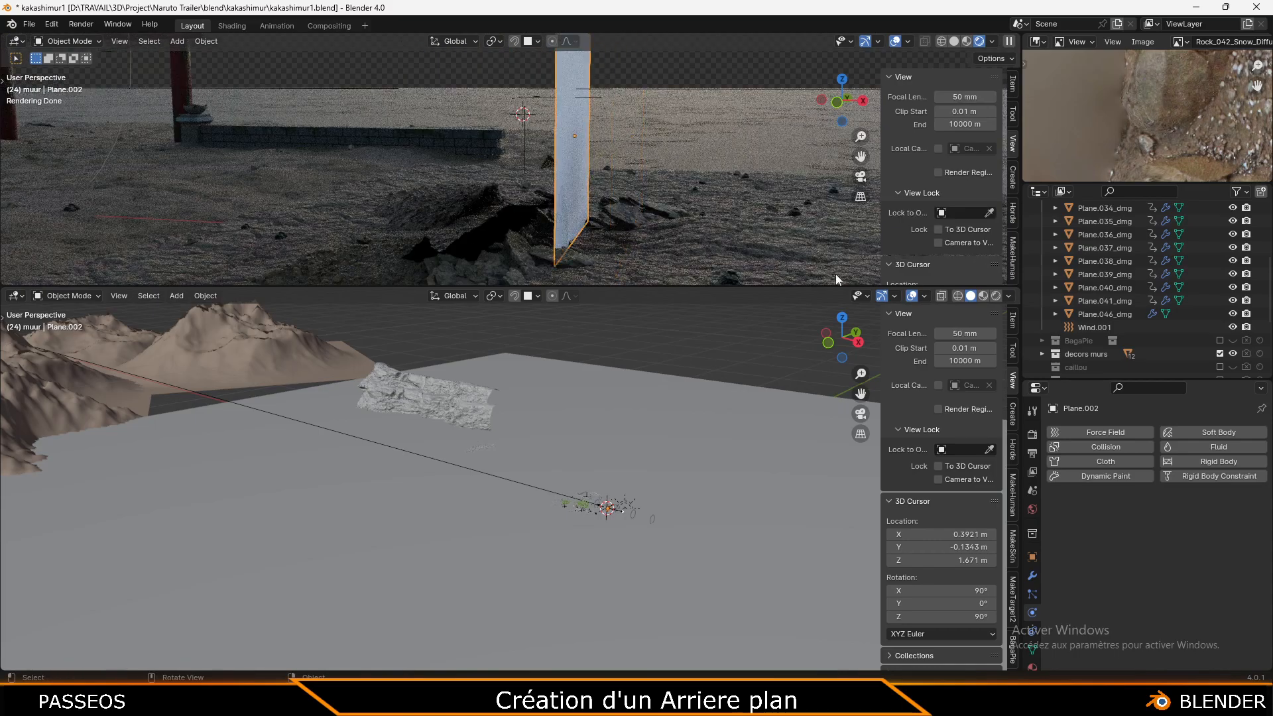
scroll(1107, 312, up, 5)
click(1108, 314)
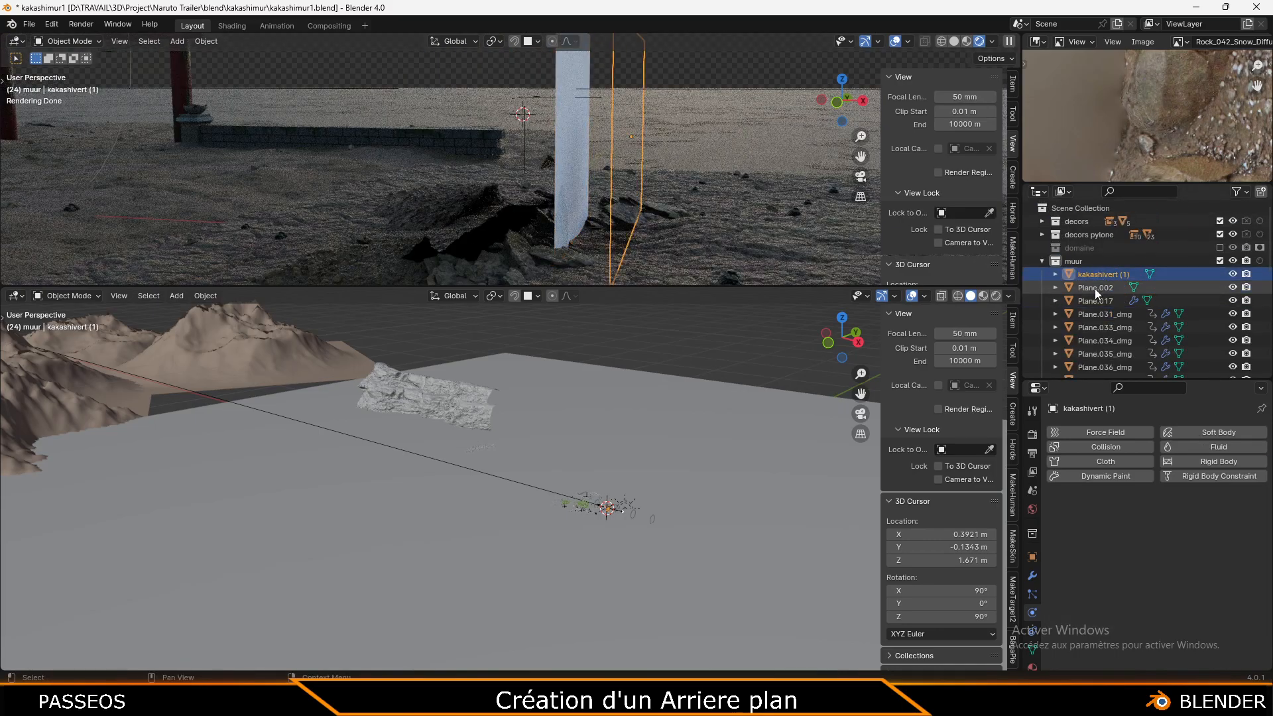
Select Plane.033_dmg and enable its Camera ray visibility in the object properties
click(1096, 326)
middle_drag(504, 156, 460, 170)
click(1033, 556)
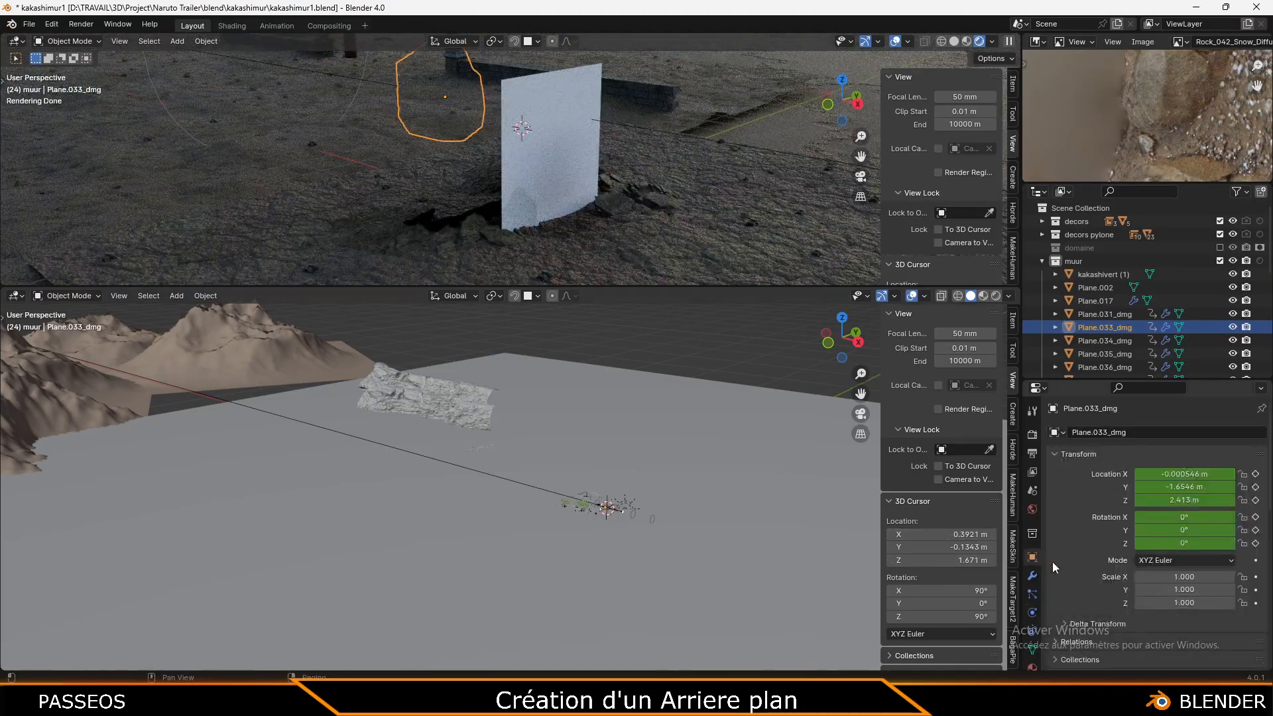
scroll(1162, 592, down, 8)
click(1144, 555)
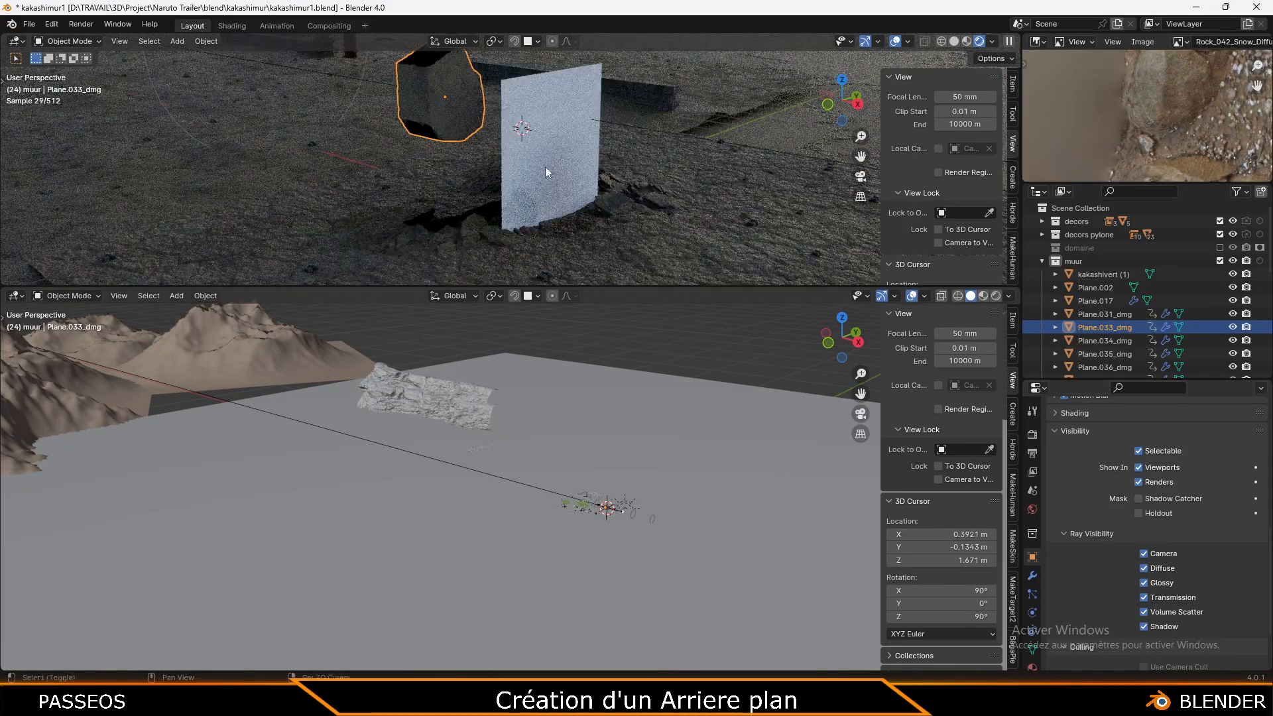
shift+middle_drag(547, 168, 585, 315)
scroll(564, 225, up, 3)
shift+middle_drag(564, 225, 548, 129)
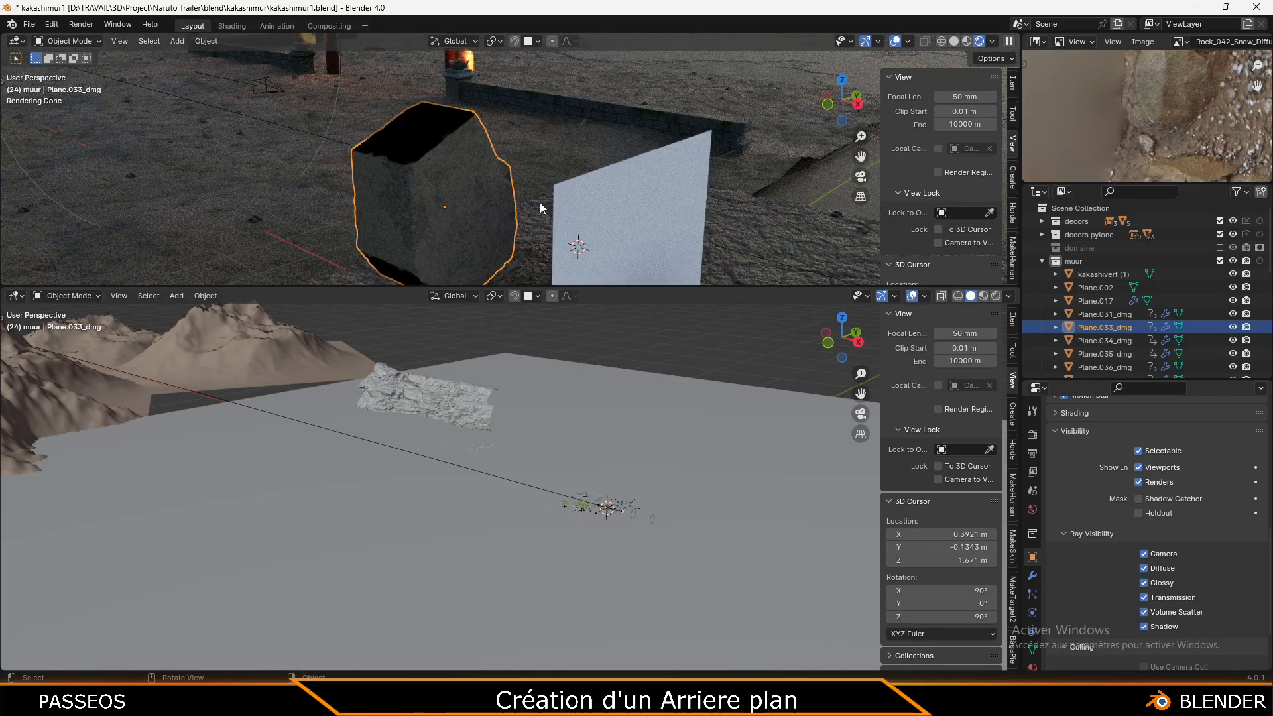
scroll(539, 201, down, 7)
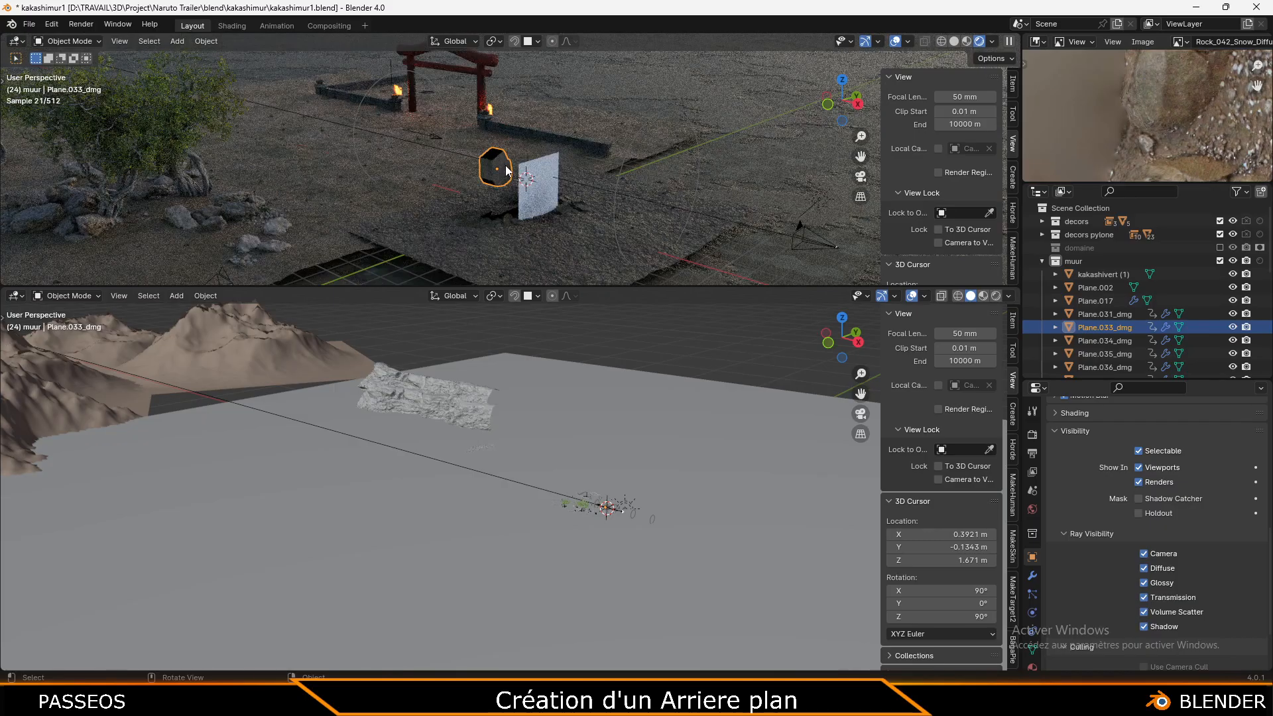
Select the ground planes around the set one by one to identify them, ending on Plane.005, and return to the camera view
middle_drag(440, 151, 292, 212)
click(291, 213)
click(429, 246)
click(446, 187)
middle_drag(445, 187, 394, 126)
click(385, 128)
key(KP_0)
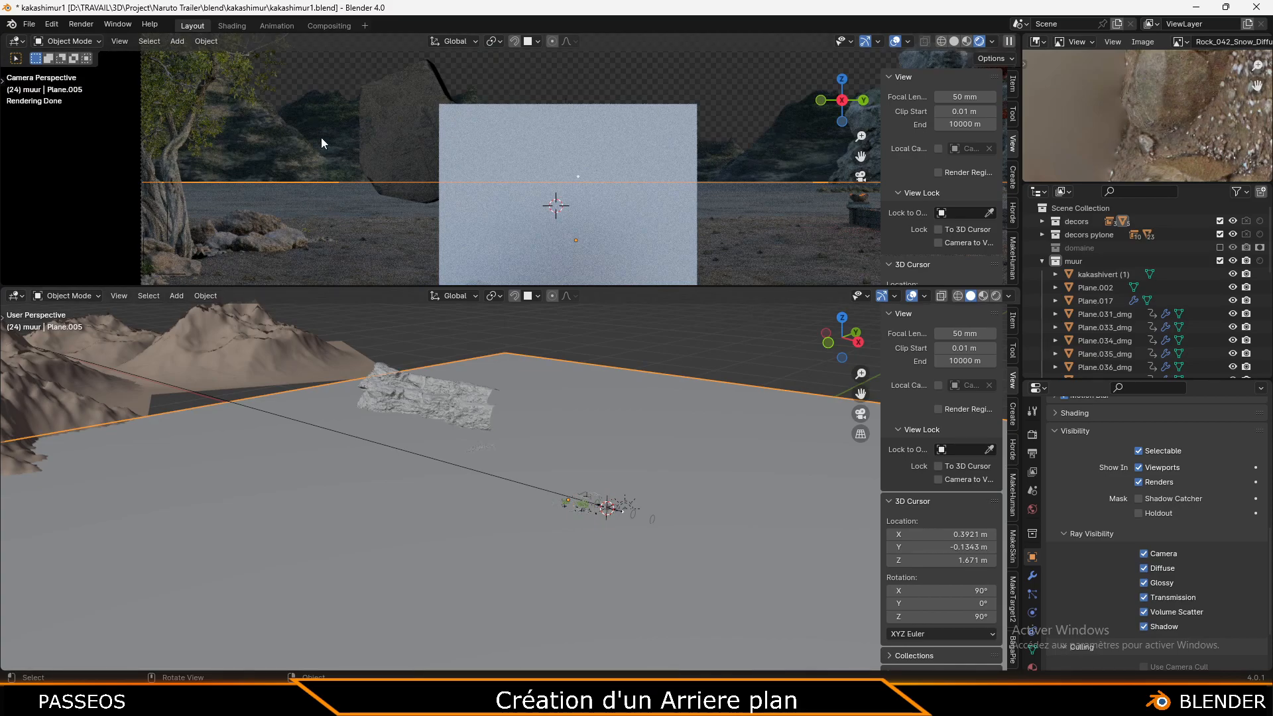
Select Plane.036_dmg and the kakashivert (1) plane in turn, with the full camera frame in view
click(754, 98)
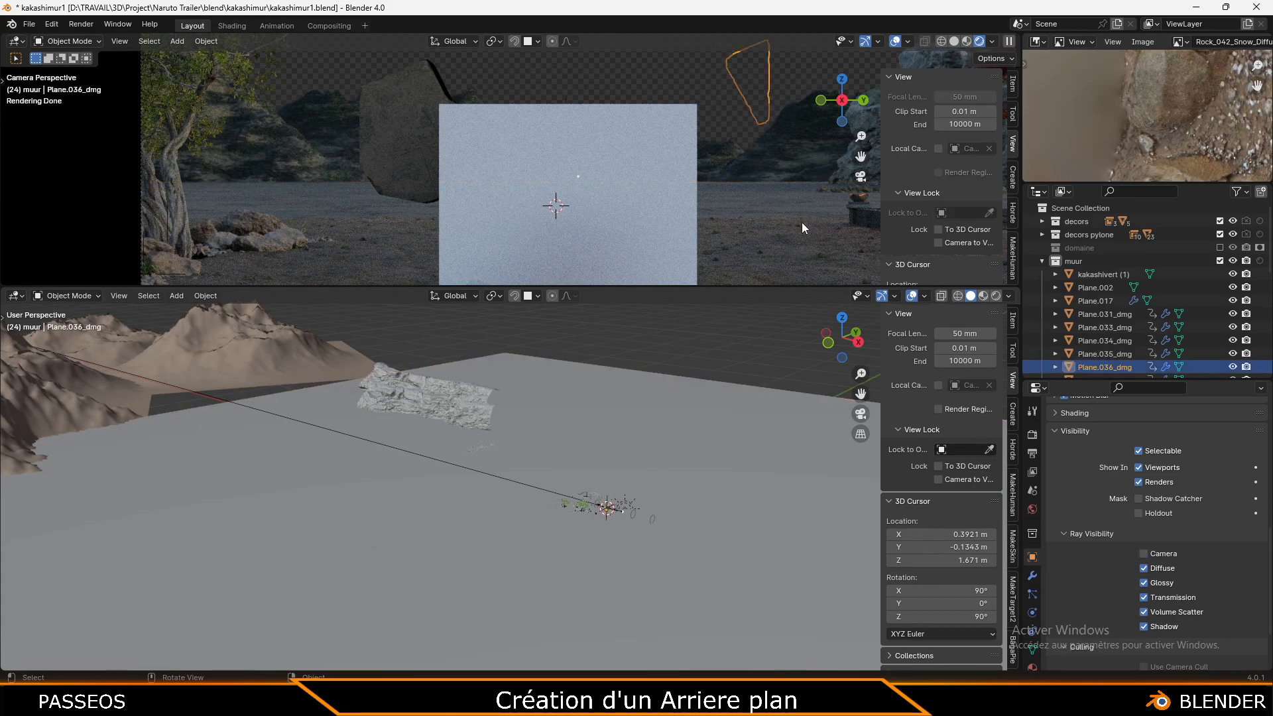
click(791, 162)
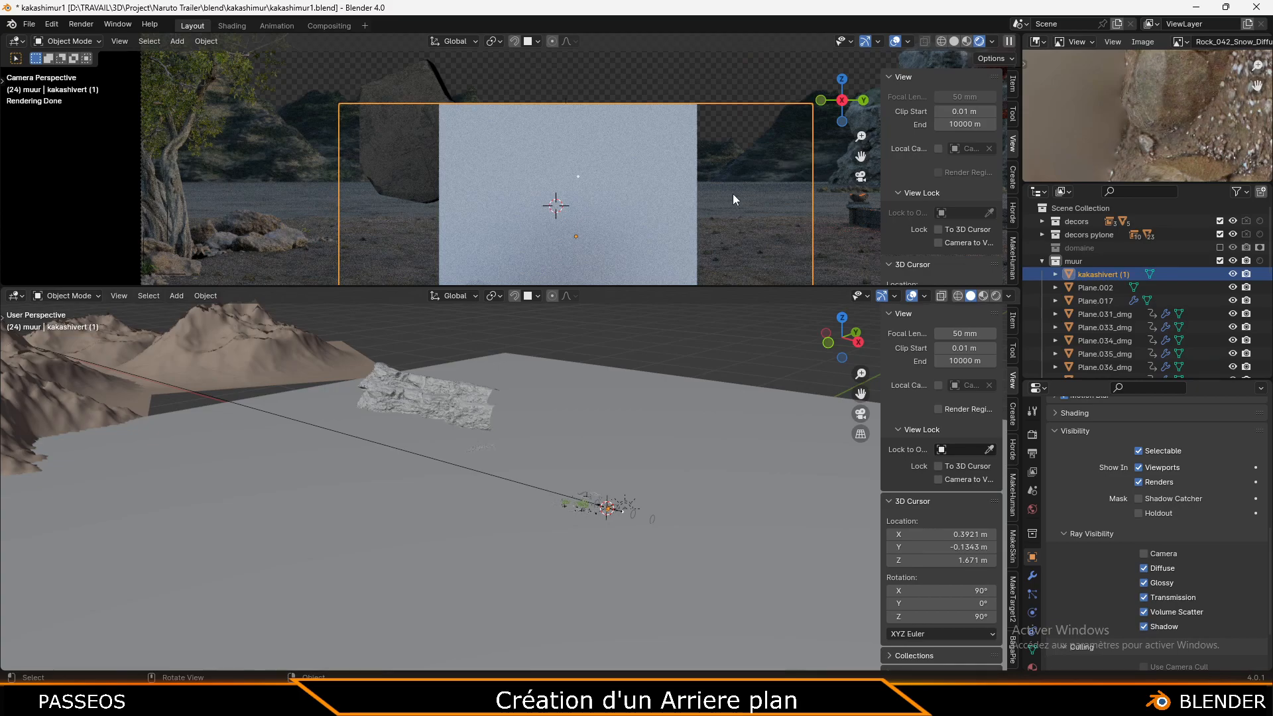
key(Home)
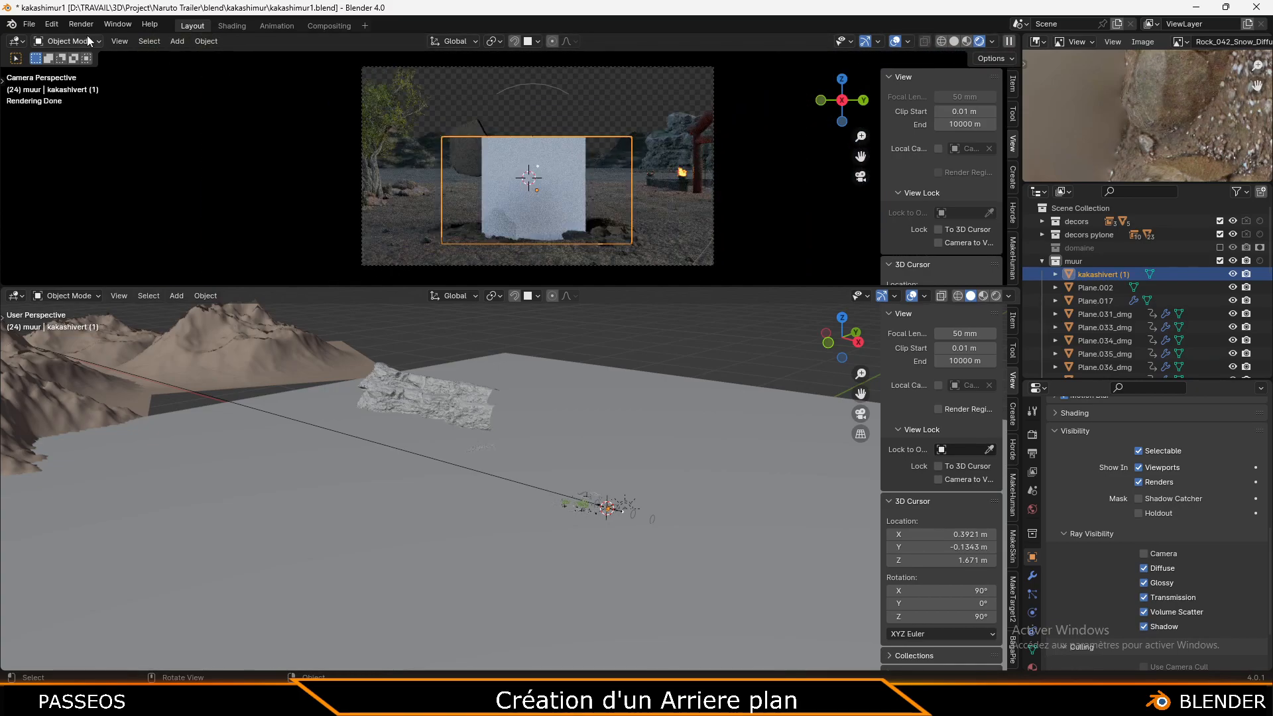
Switch to the aragorn project, disable its compositing nodes and display the rendered camera view in the Layout workspace
mouse_move(519, 703)
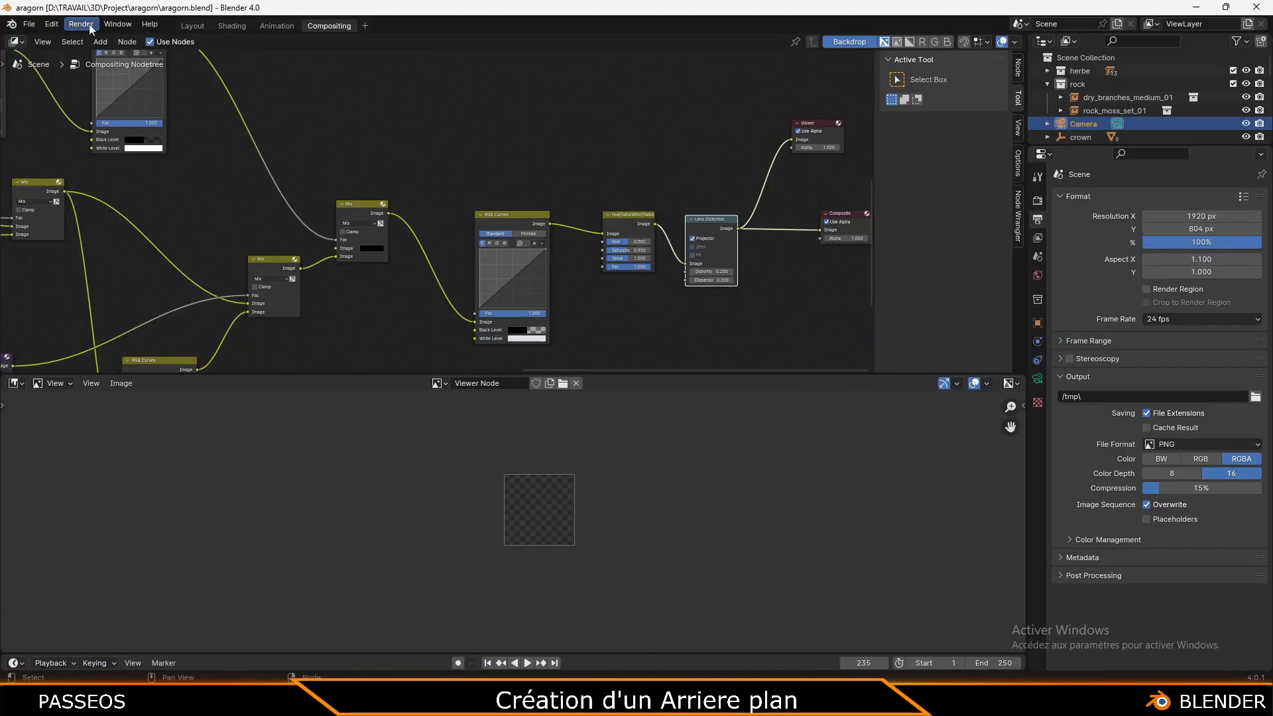
click(150, 41)
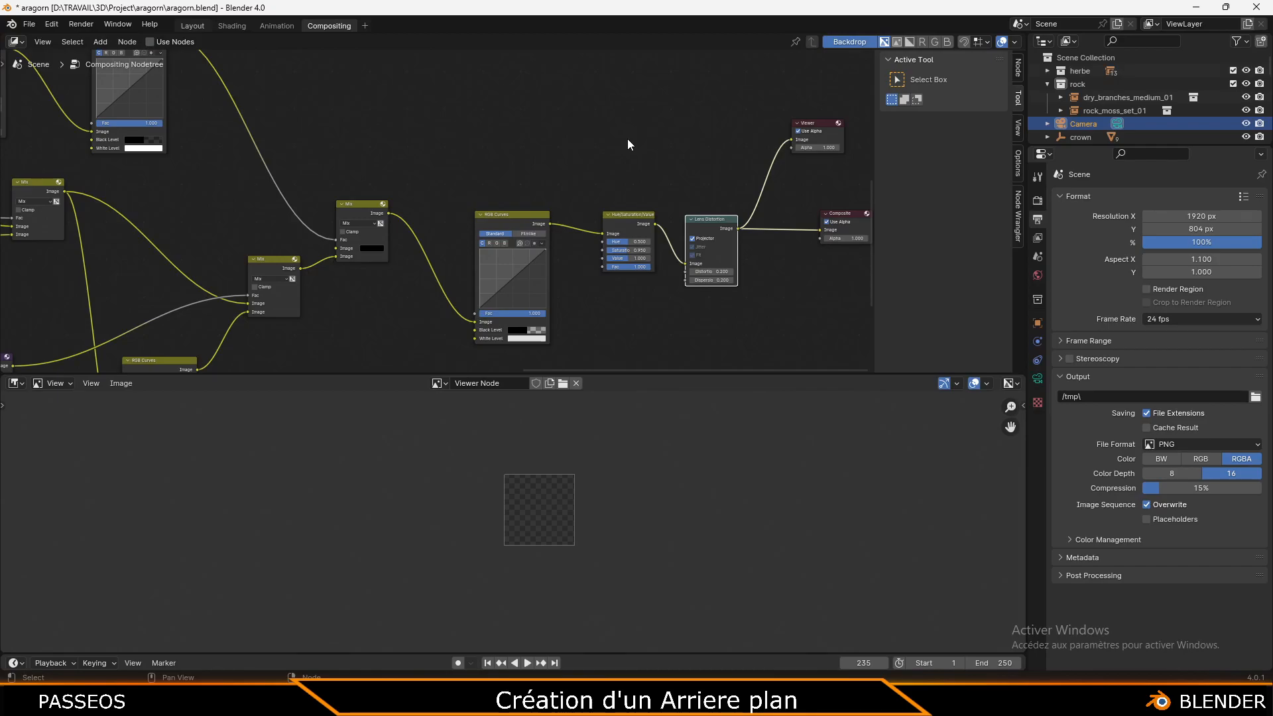
click(192, 25)
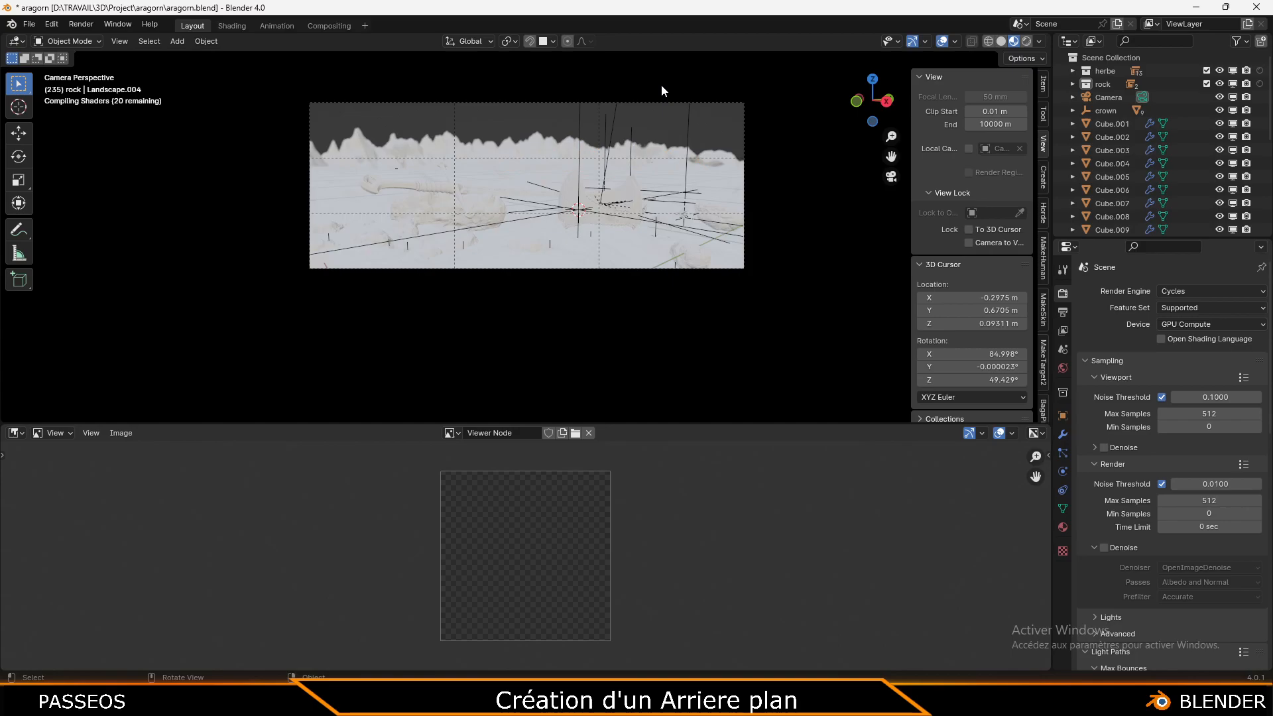
scroll(552, 177, up, 1)
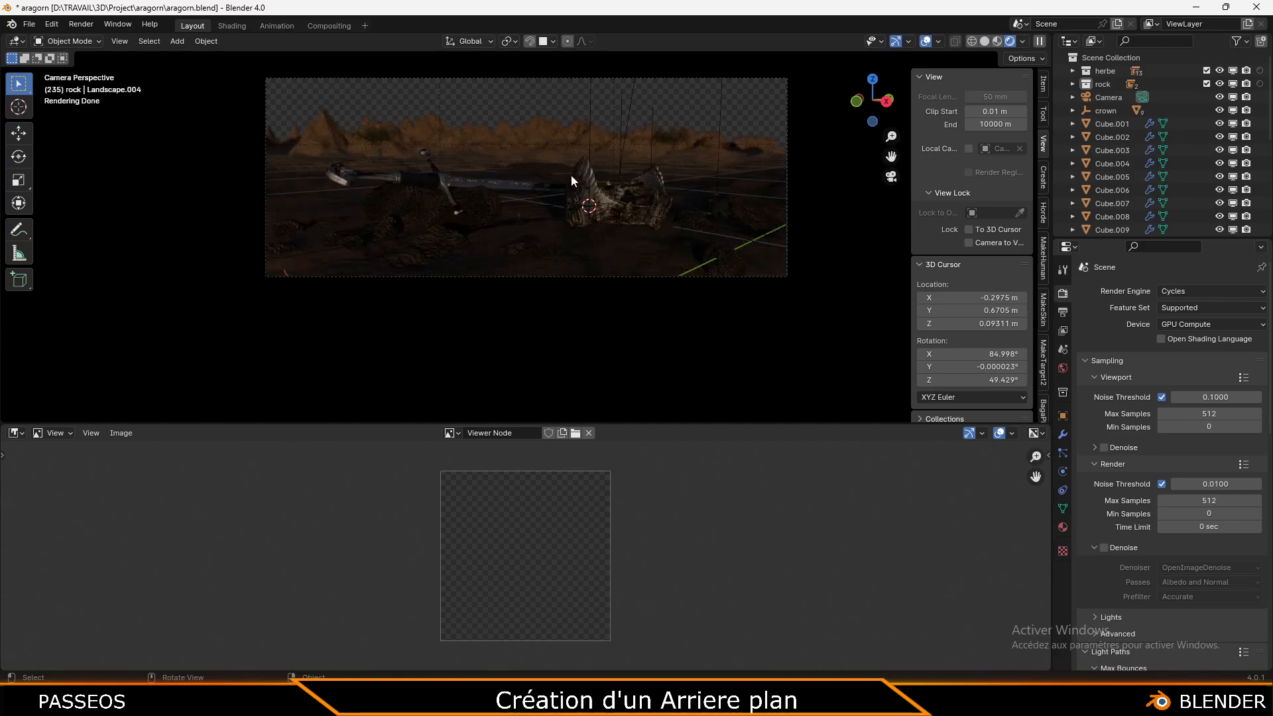
scroll(584, 197, up, 1)
shift+middle_drag(583, 193, 581, 273)
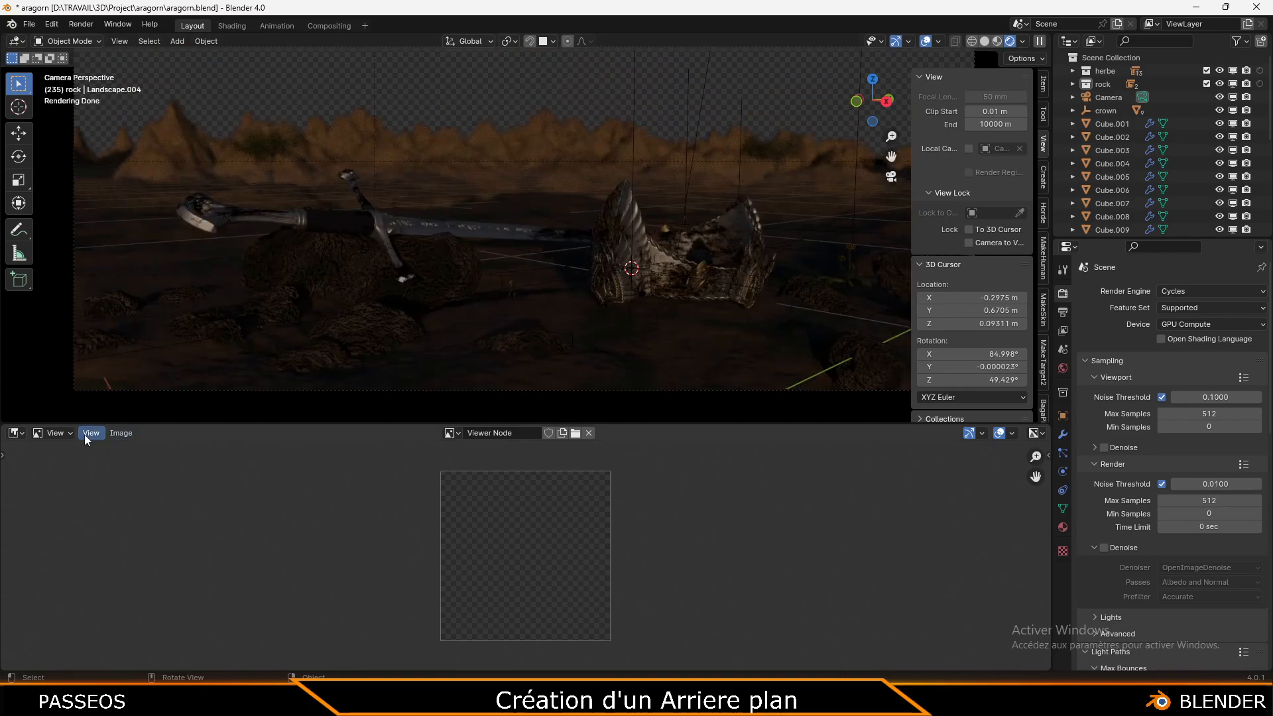
Turn the Viewer Node image editor into a 3D viewport showing the terrain from outside the camera
click(53, 433)
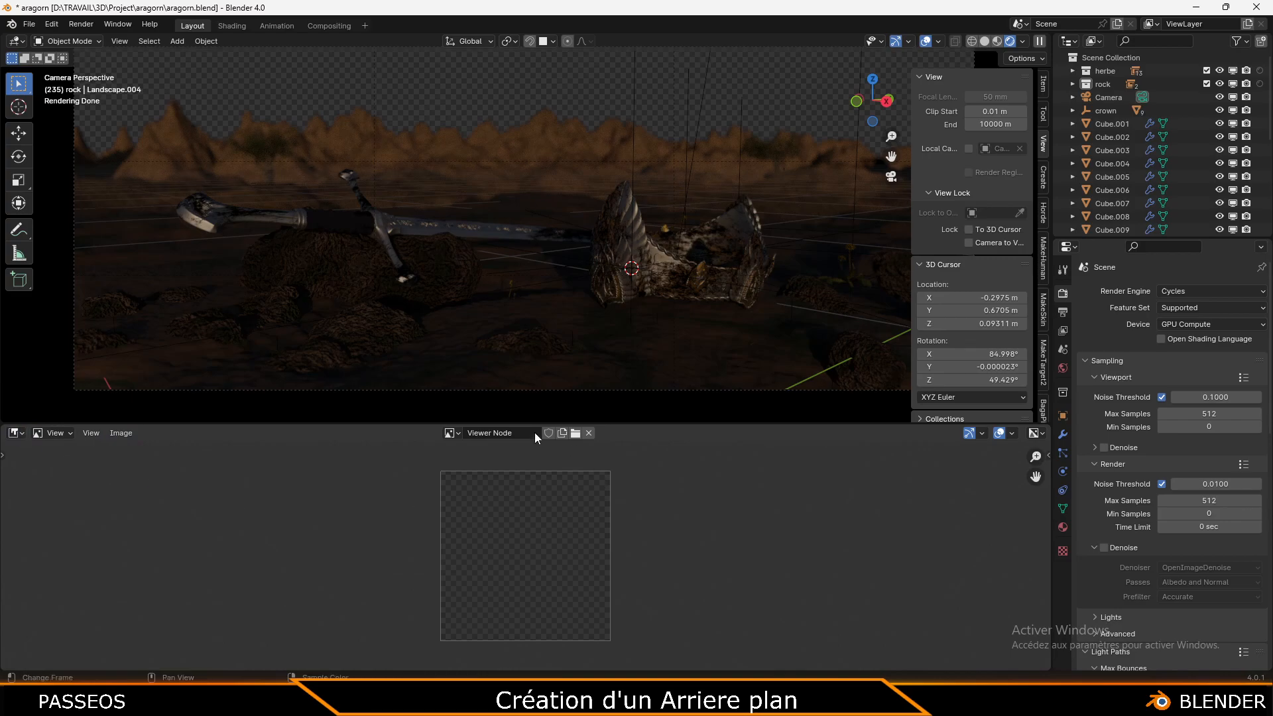
click(23, 435)
click(39, 468)
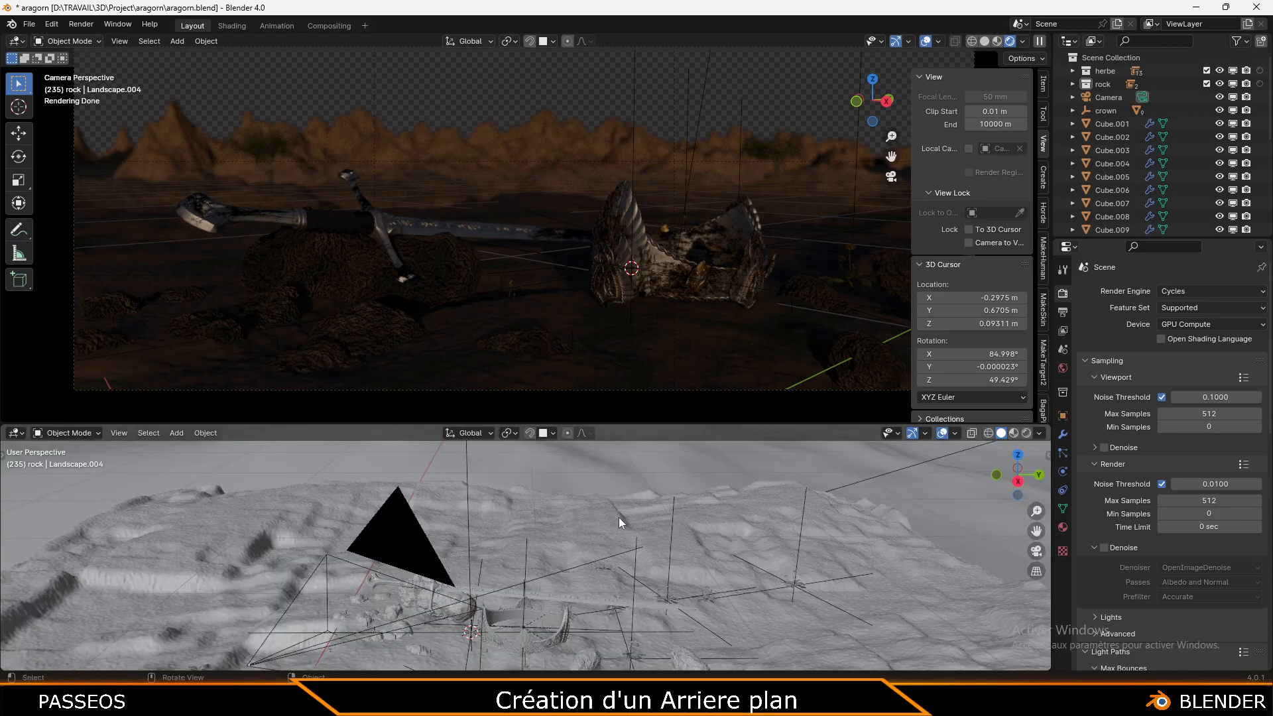
scroll(547, 555, down, 4)
middle_drag(547, 556, 615, 508)
scroll(615, 508, down, 4)
scroll(602, 531, up, 4)
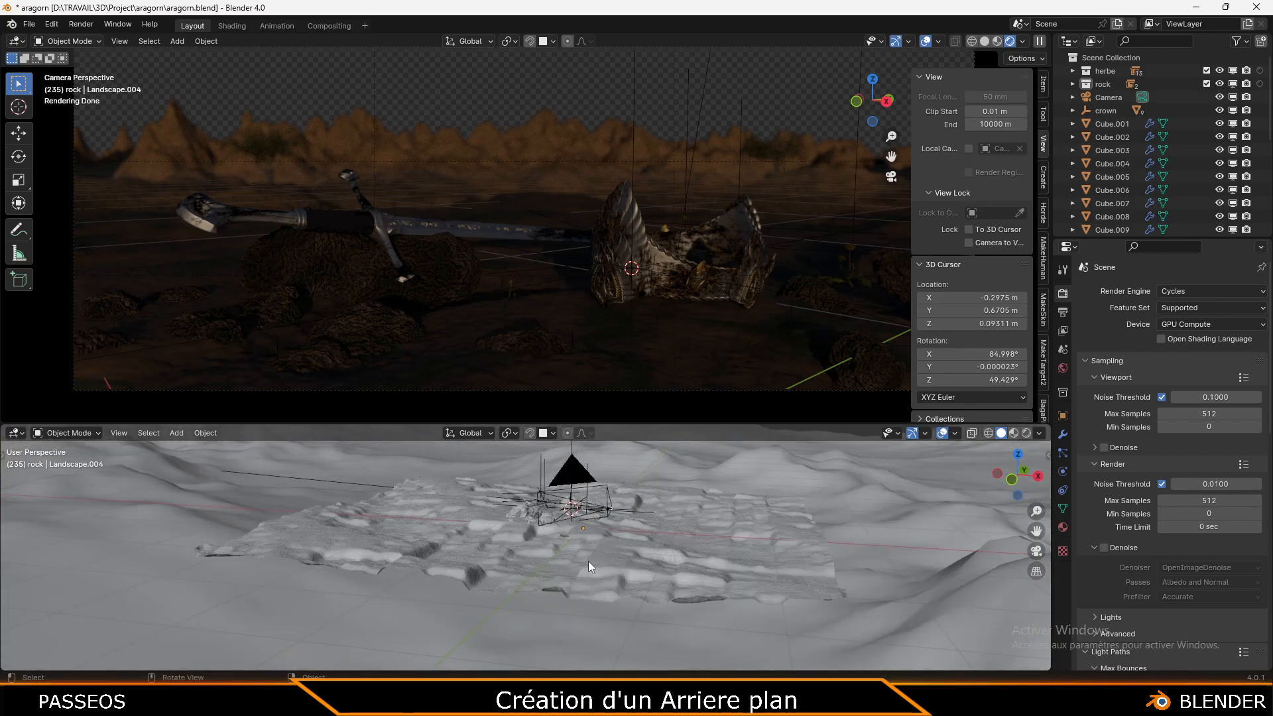
Select the sol ground plane and the surrounding Landscape.006 terrain in turn to examine how they are layered
scroll(587, 561, up, 3)
click(587, 562)
click(726, 559)
middle_drag(726, 559, 575, 443)
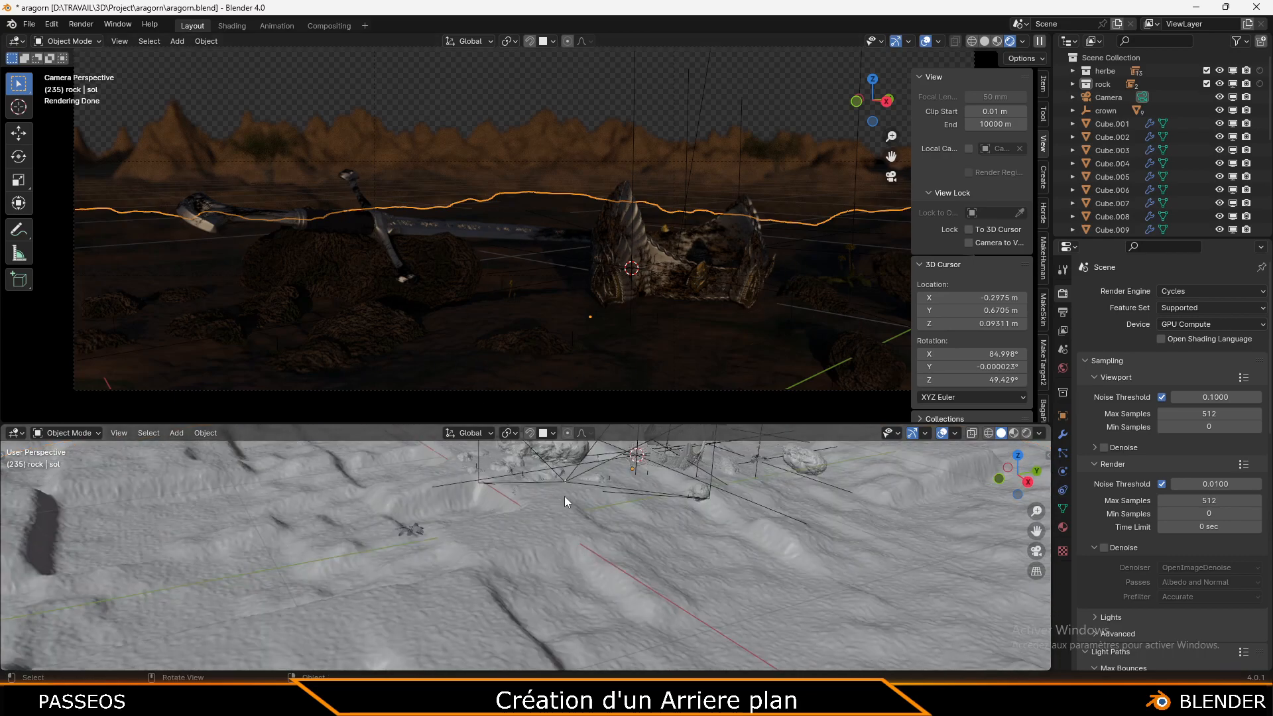
middle_drag(563, 498, 640, 476)
shift+middle_drag(545, 475, 929, 504)
scroll(330, 529, down, 5)
scroll(323, 535, down, 6)
click(317, 562)
scroll(539, 594, down, 8)
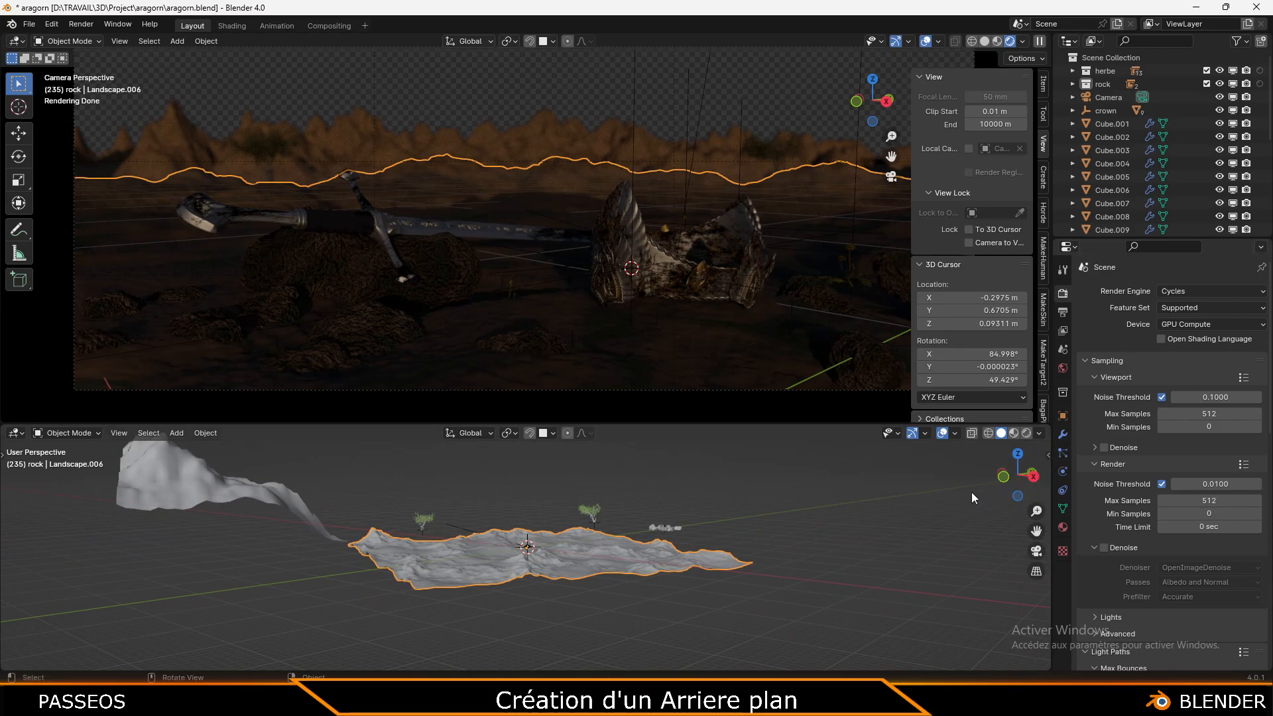
Set the lower viewport's view clip end to 10000 m
key(n)
click(977, 498)
text(10000)
key(Return)
middle_drag(527, 537, 581, 536)
Select the distant mountains, the large terrain and the sol plane in turn to examine the background layers
click(463, 152)
middle_drag(423, 512, 534, 514)
scroll(527, 571, up, 5)
scroll(538, 520, up, 5)
scroll(533, 511, up, 3)
scroll(534, 514, down, 5)
click(231, 518)
scroll(491, 556, up, 4)
click(461, 552)
scroll(468, 567, down, 2)
scroll(468, 566, down, 2)
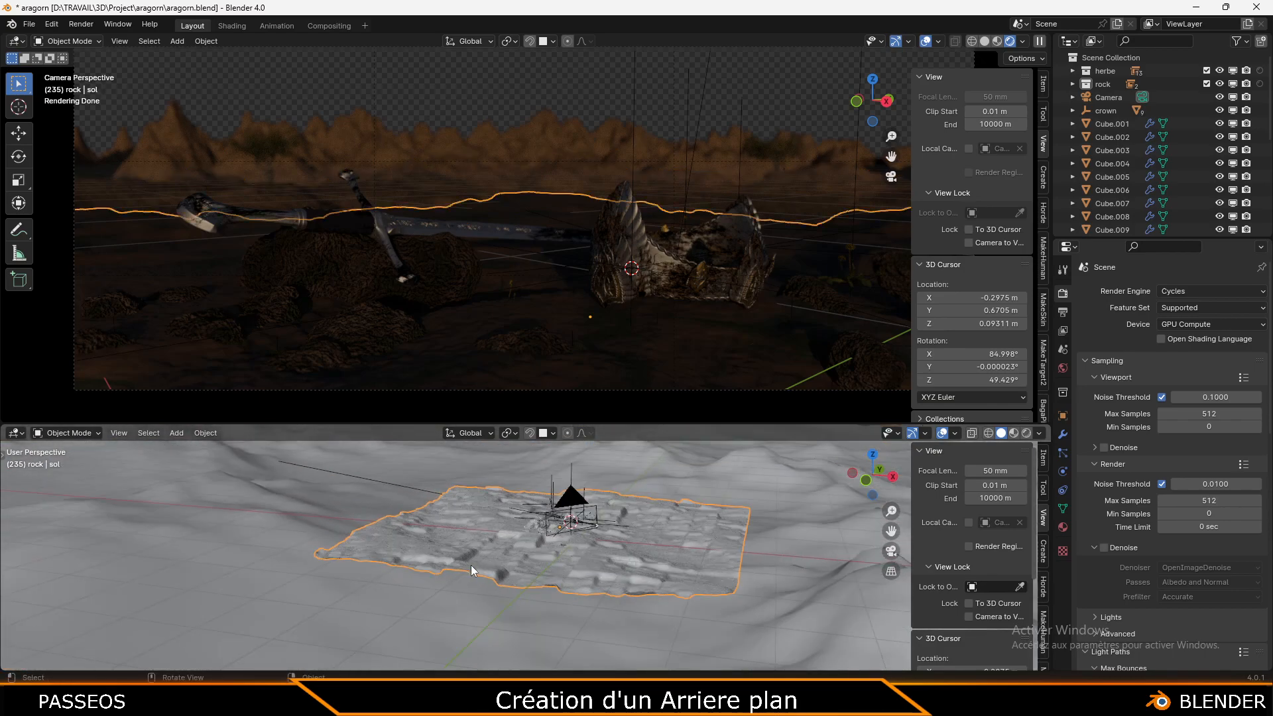
Undo the last selection and compare the modifiers of Landscape.006 with those of the sol plane
key(ctrl+z)
click(1061, 454)
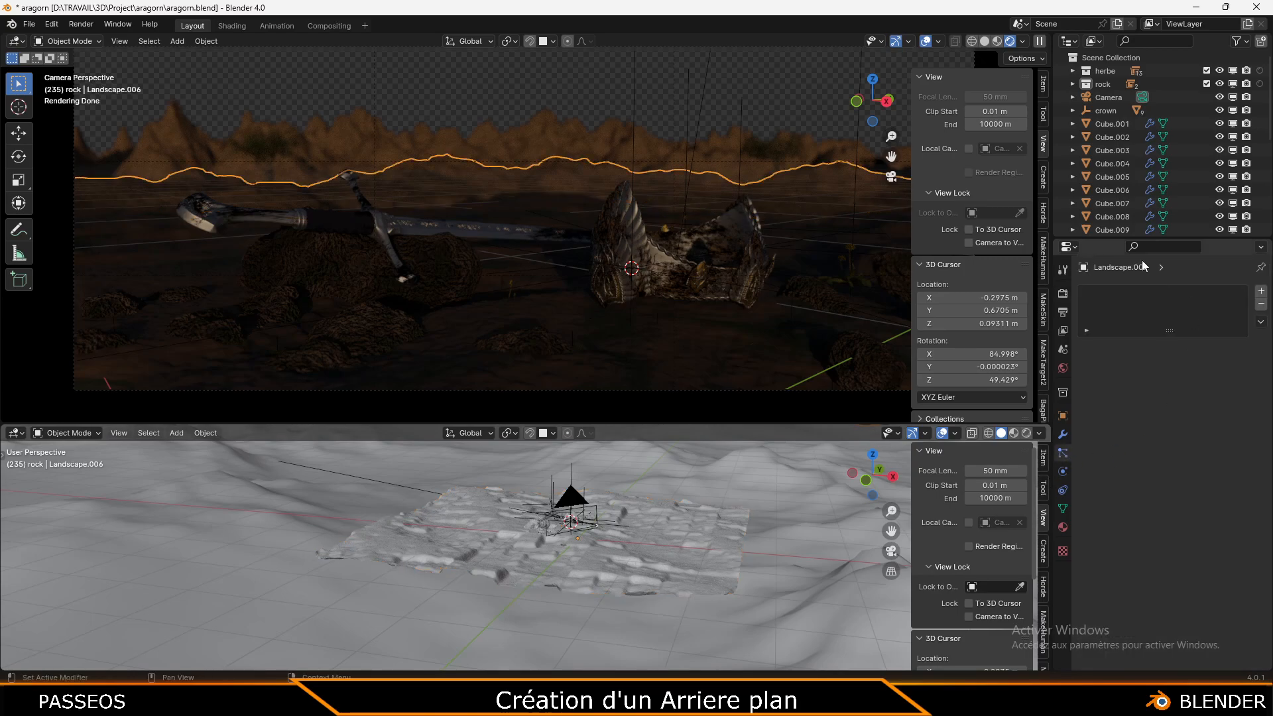
click(1063, 434)
click(720, 565)
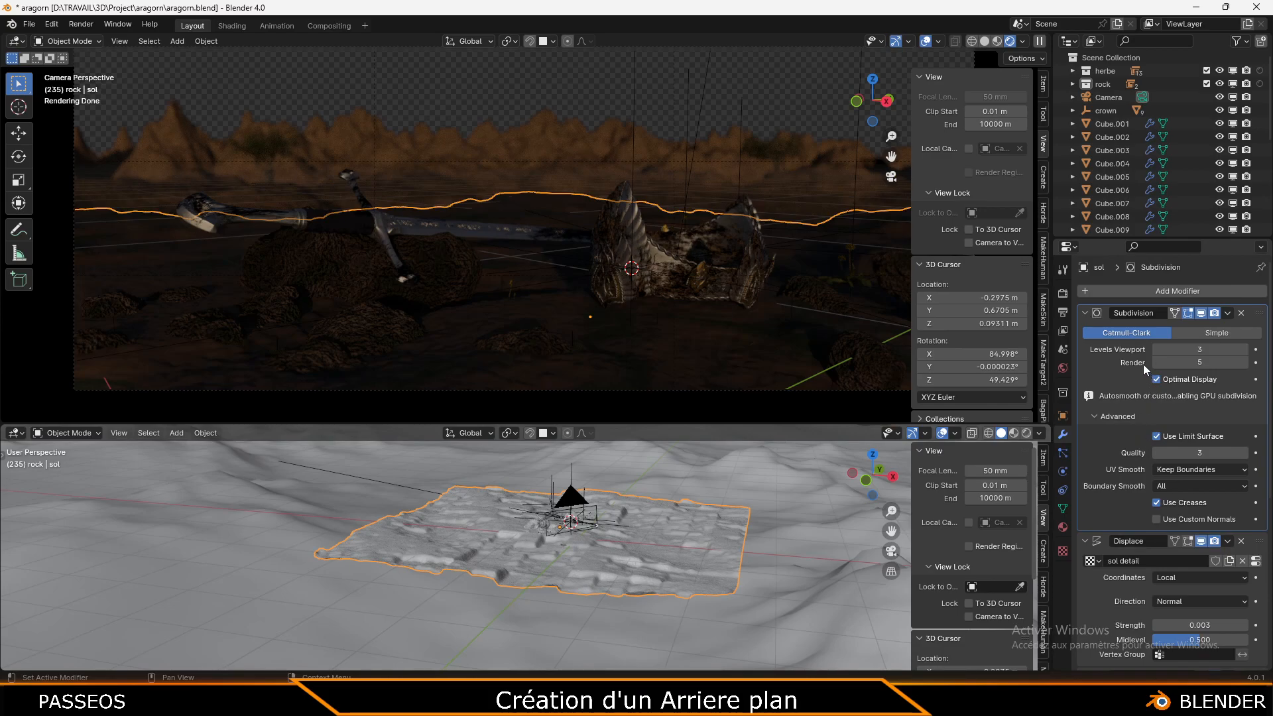
Examine the sol plane's relief up close and its extent within the surrounding terrain
middle_drag(491, 550, 515, 565)
scroll(515, 559, up, 7)
shift+middle_drag(502, 514, 356, 510)
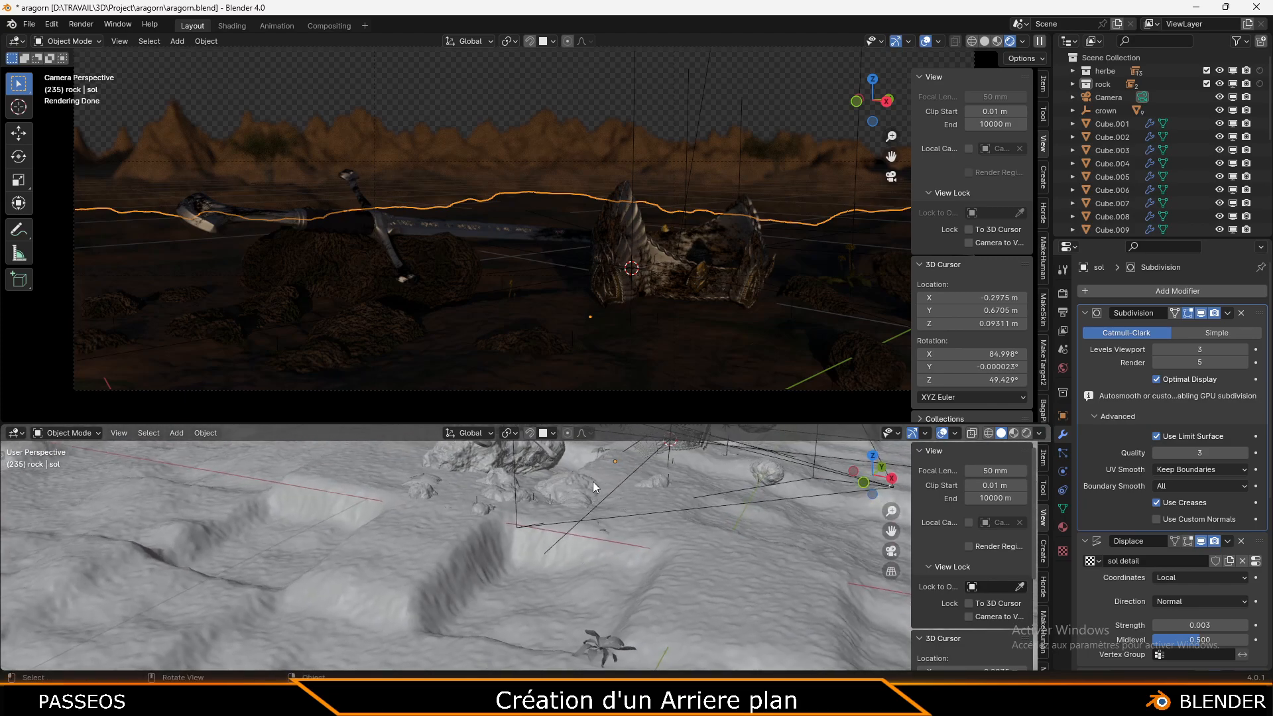
key(KP_Decimal)
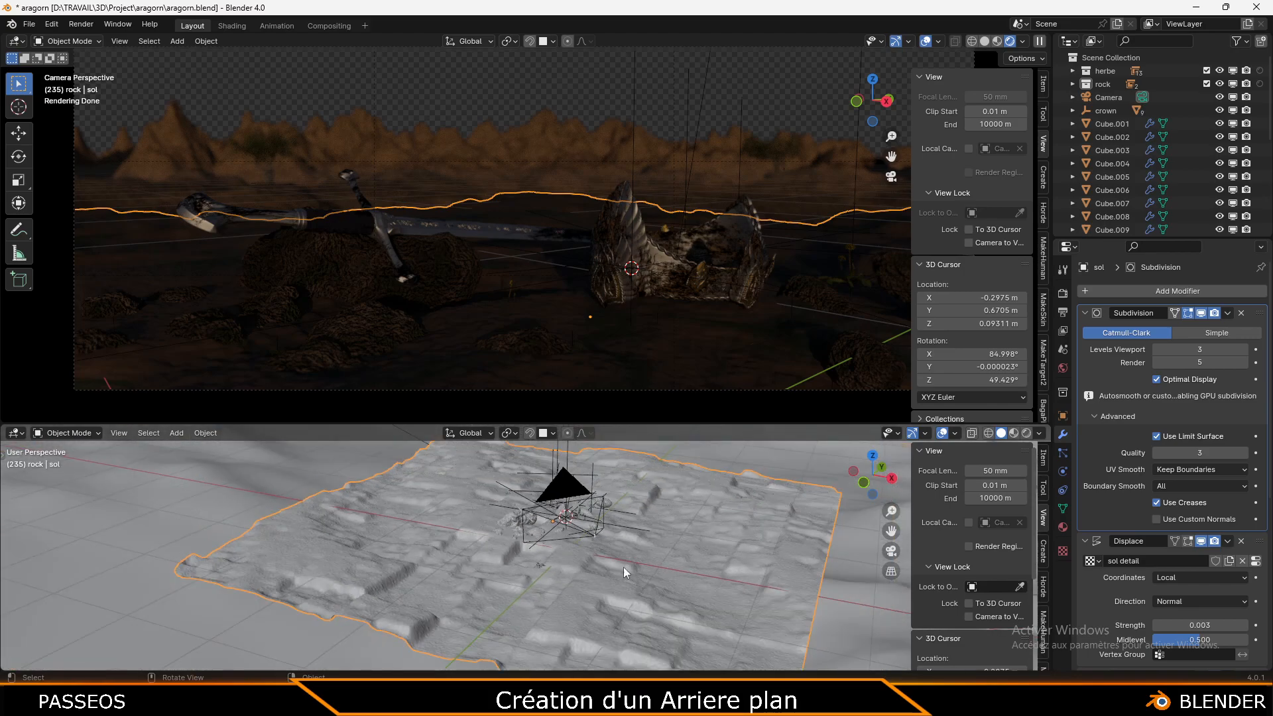
scroll(515, 570, down, 8)
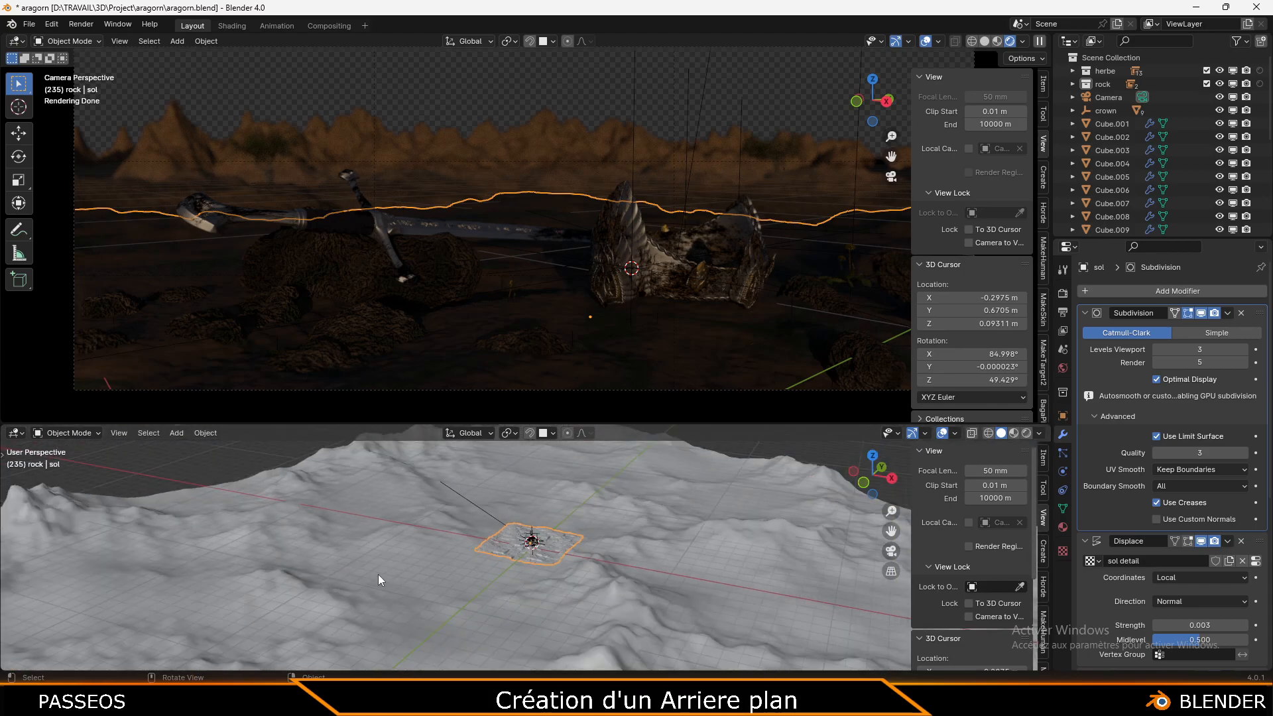
Select the Landscape.006 terrain and make the lower viewport taller
click(379, 580)
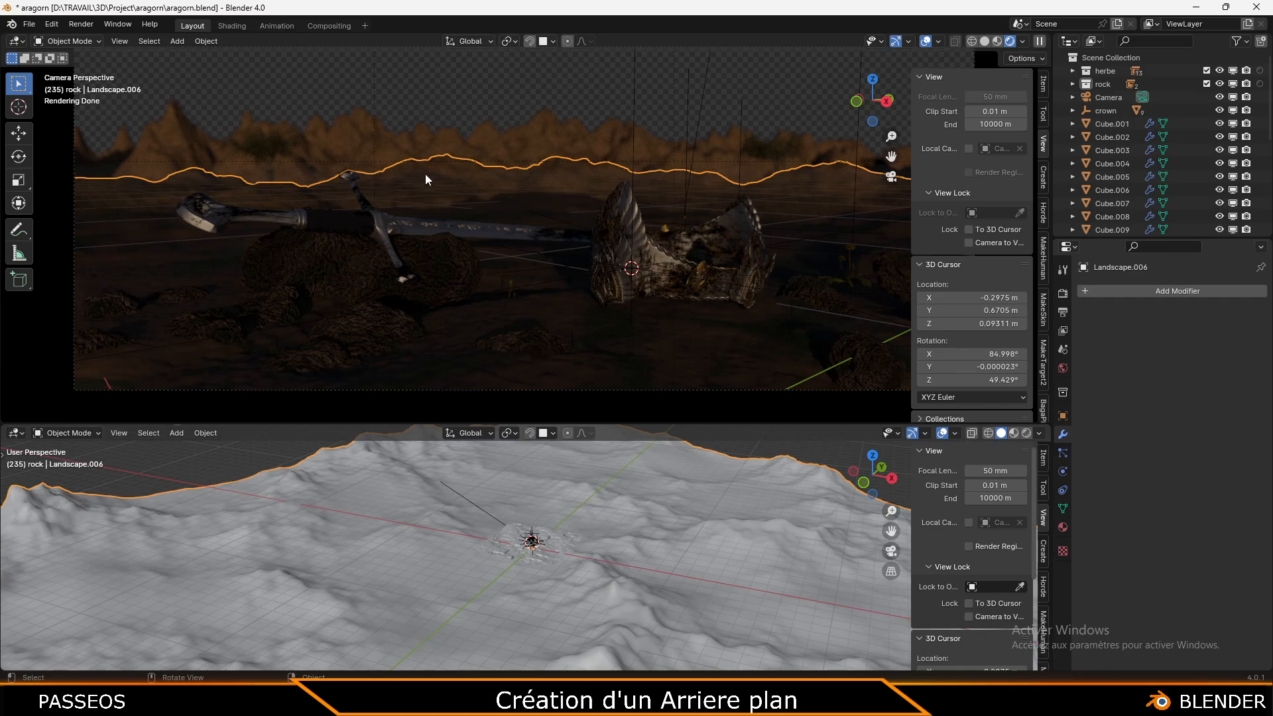
key(s)
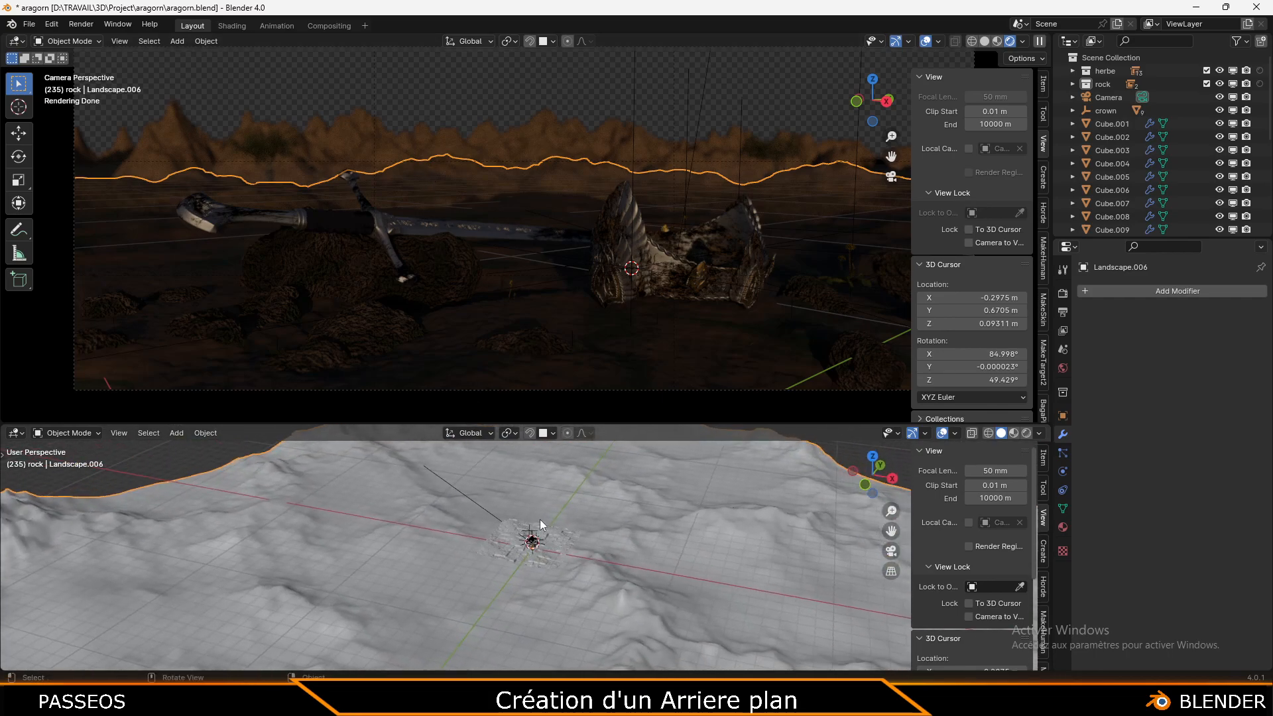
middle_drag(694, 534, 723, 534)
mouse_move(797, 433)
mouse_down()
mouse_move(743, 534)
mouse_move(601, 664)
mouse_up()
middle_drag(601, 664, 642, 644)
click(798, 435)
drag(800, 423, 800, 359)
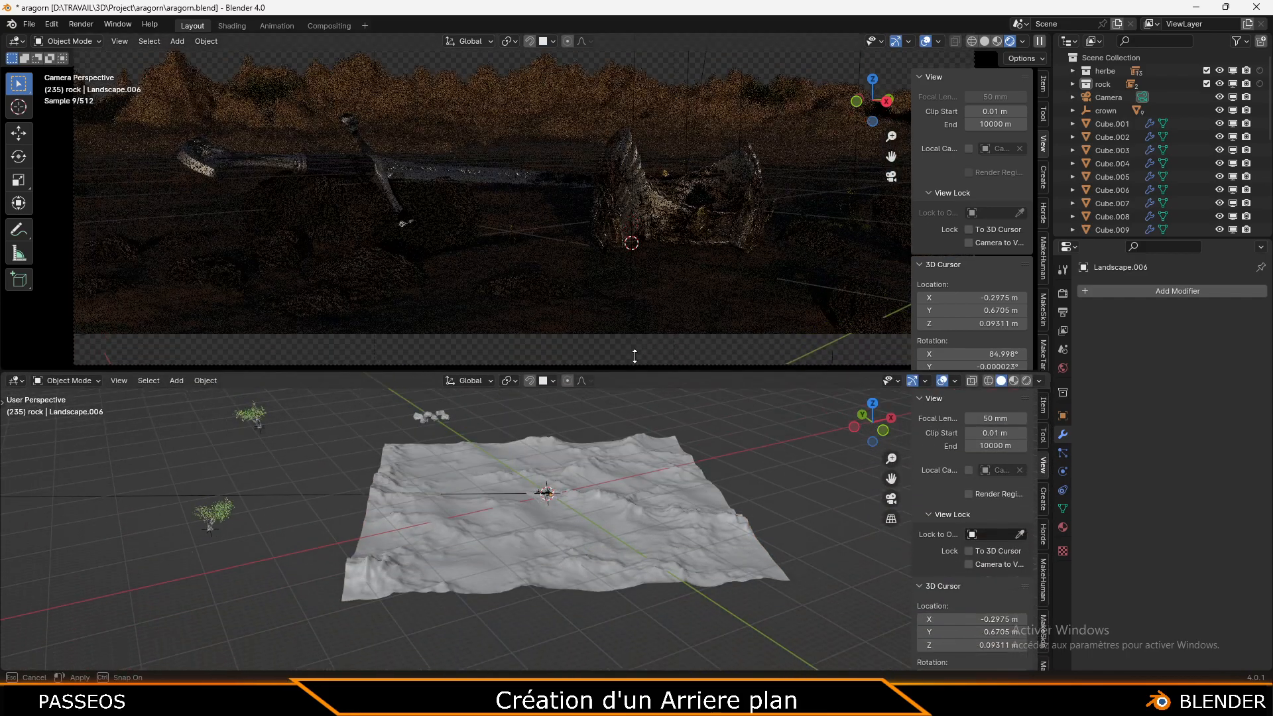
Leave the camera view and examine the terrain layers from several angles, from the full landscape down to the detailed ground
middle_drag(588, 316, 563, 317)
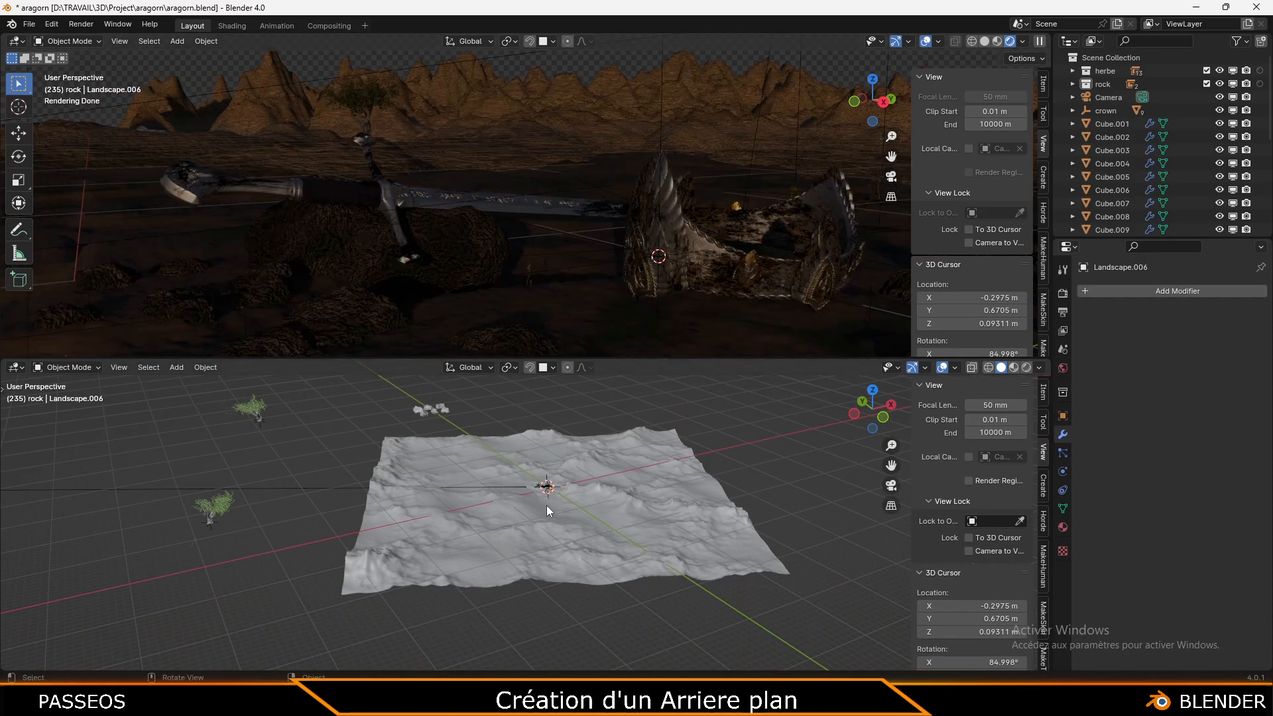
middle_drag(572, 500, 480, 496)
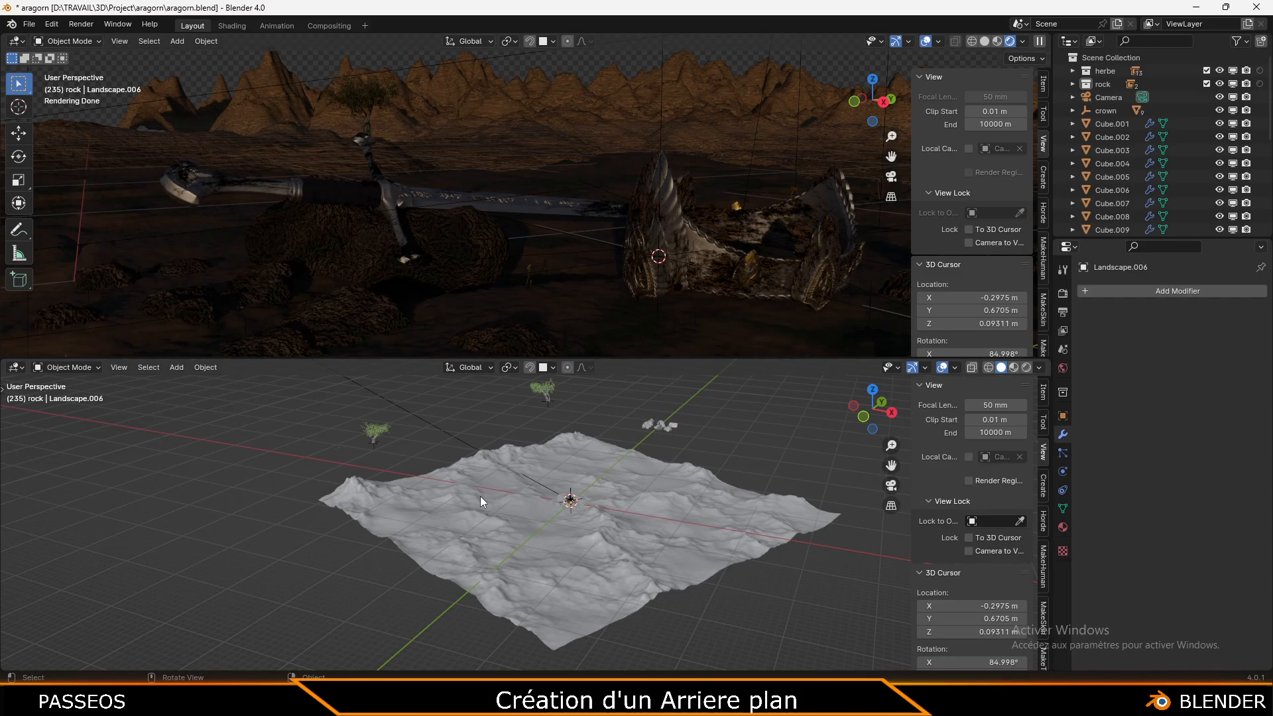
middle_drag(480, 496, 562, 527)
scroll(562, 527, up, 8)
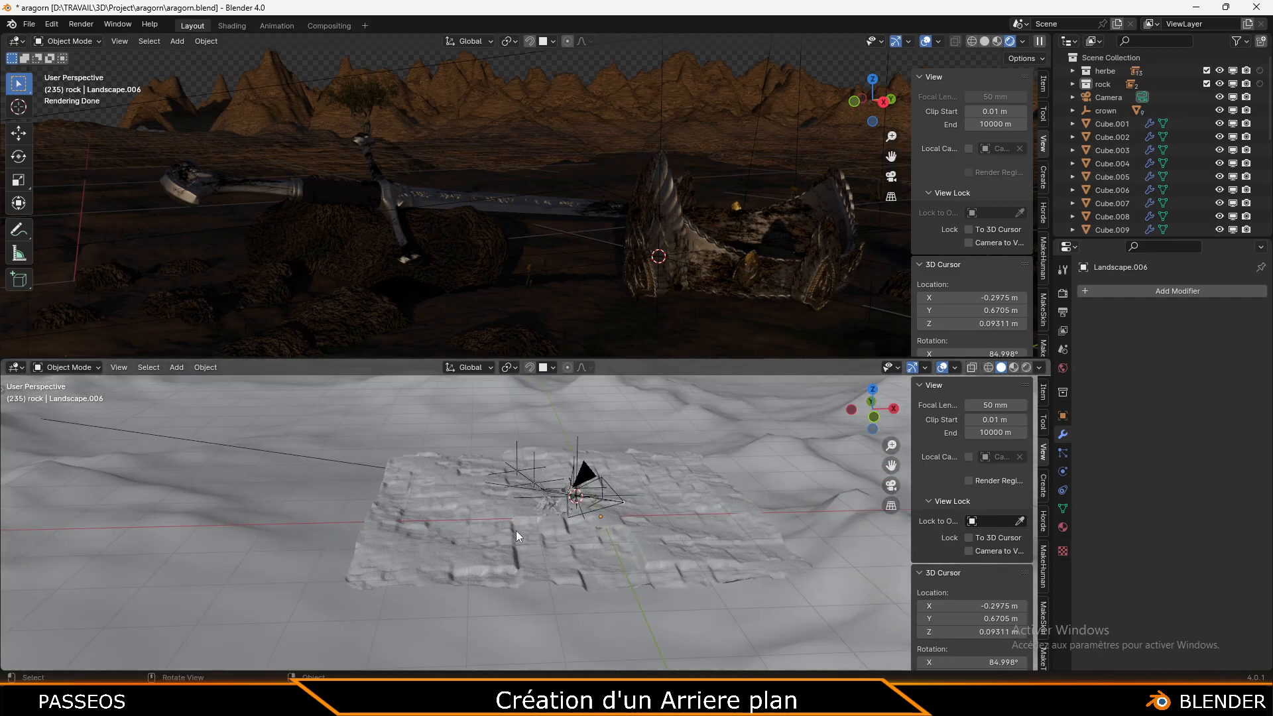
scroll(516, 530, up, 2)
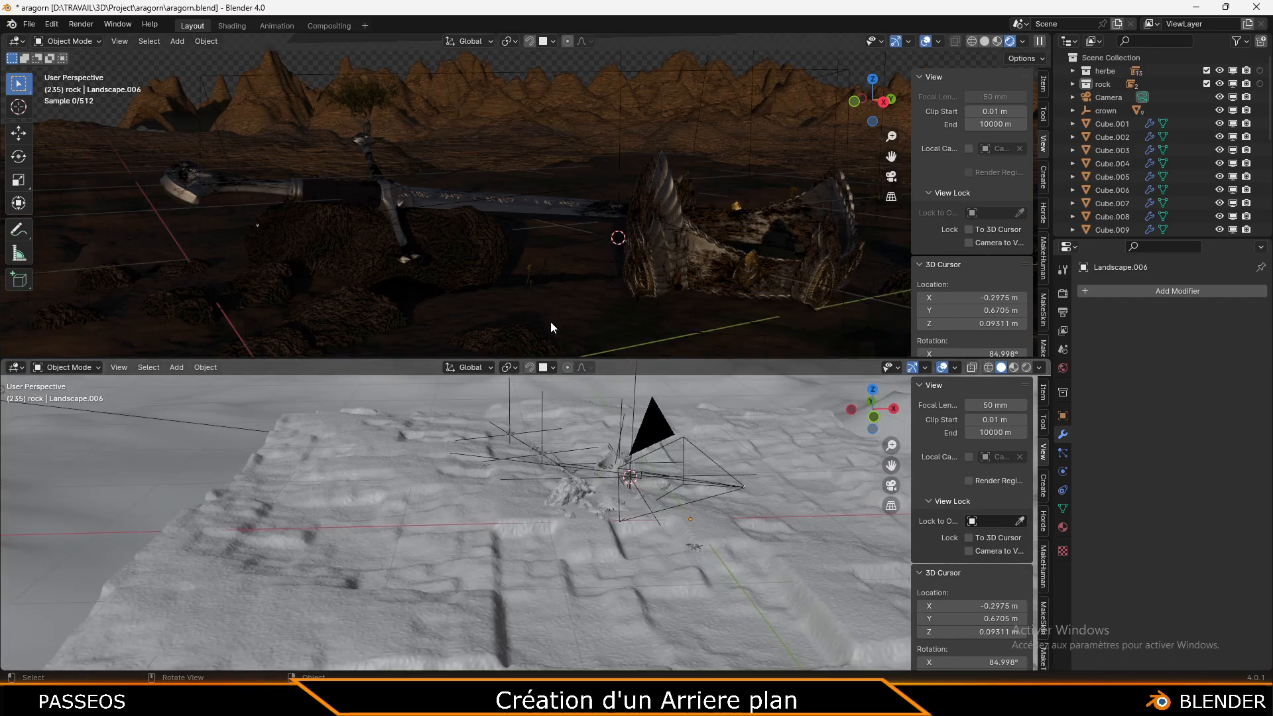
Select the sol ground and the mountains behind it in turn, ending on Landscape.001, and return to the camera view
scroll(550, 321, down, 3)
click(606, 284)
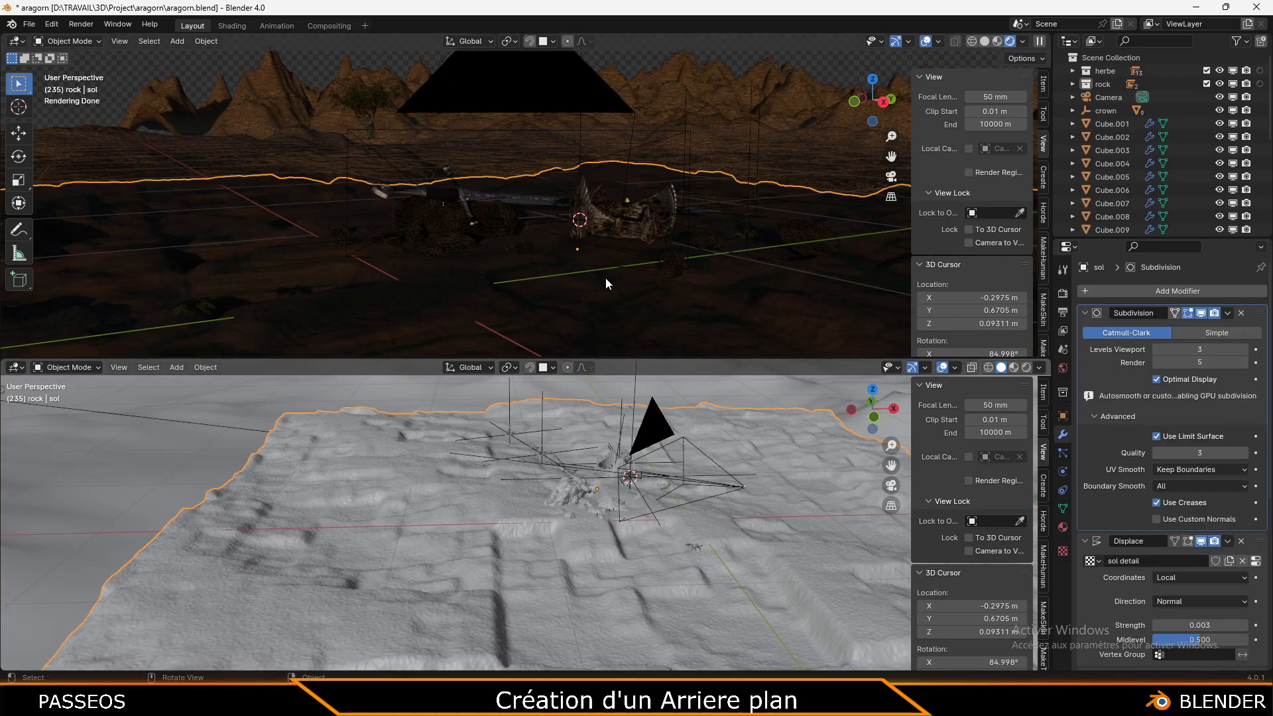
click(794, 164)
click(704, 60)
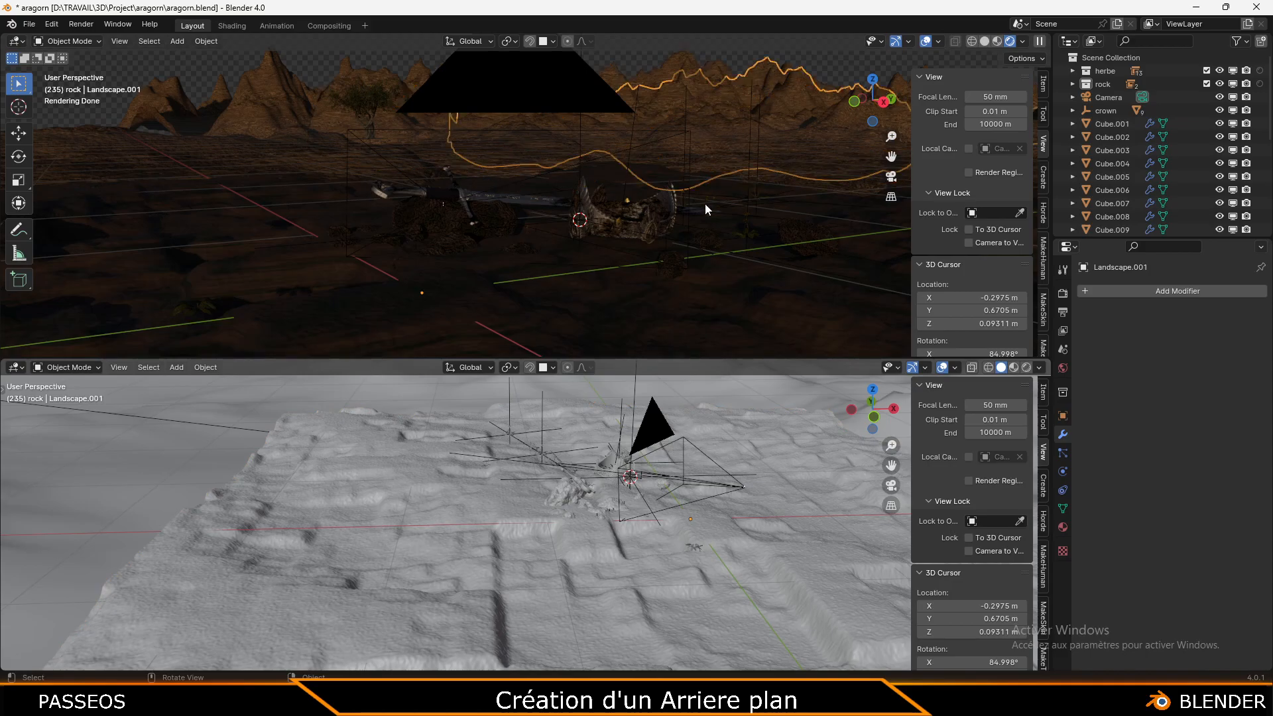
scroll(570, 237, down, 3)
scroll(571, 238, down, 2)
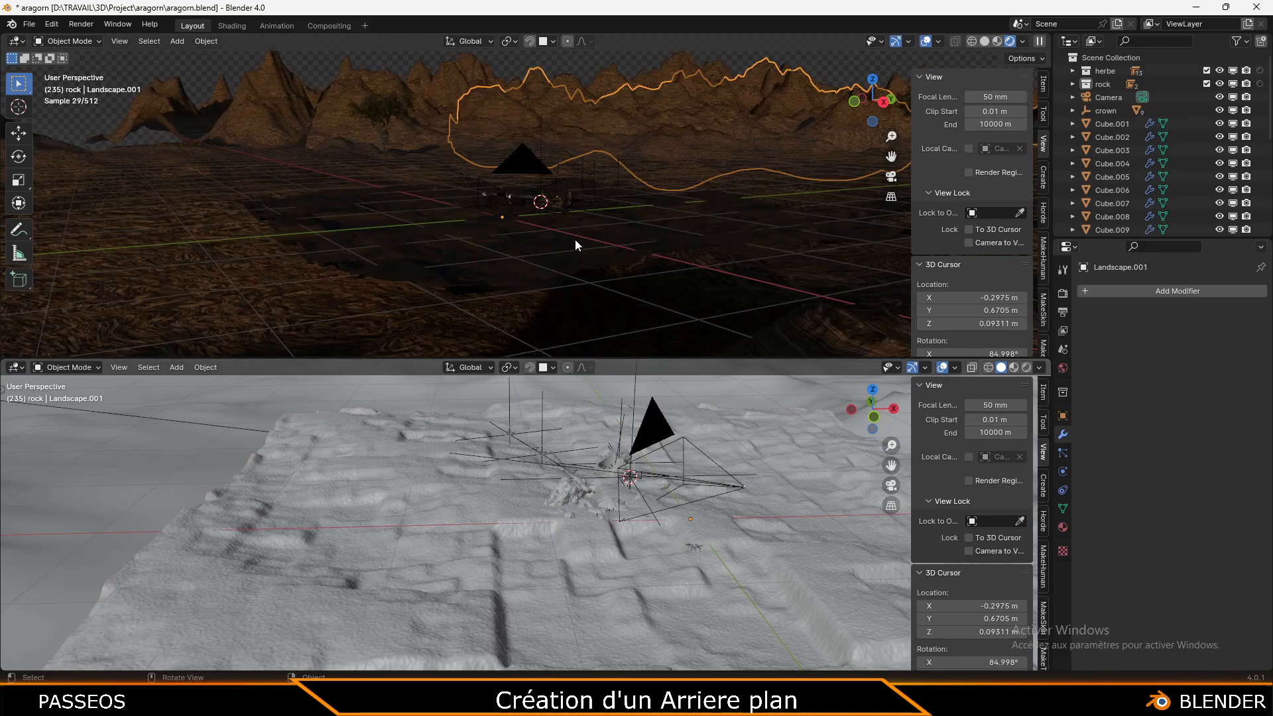
key(KP_0)
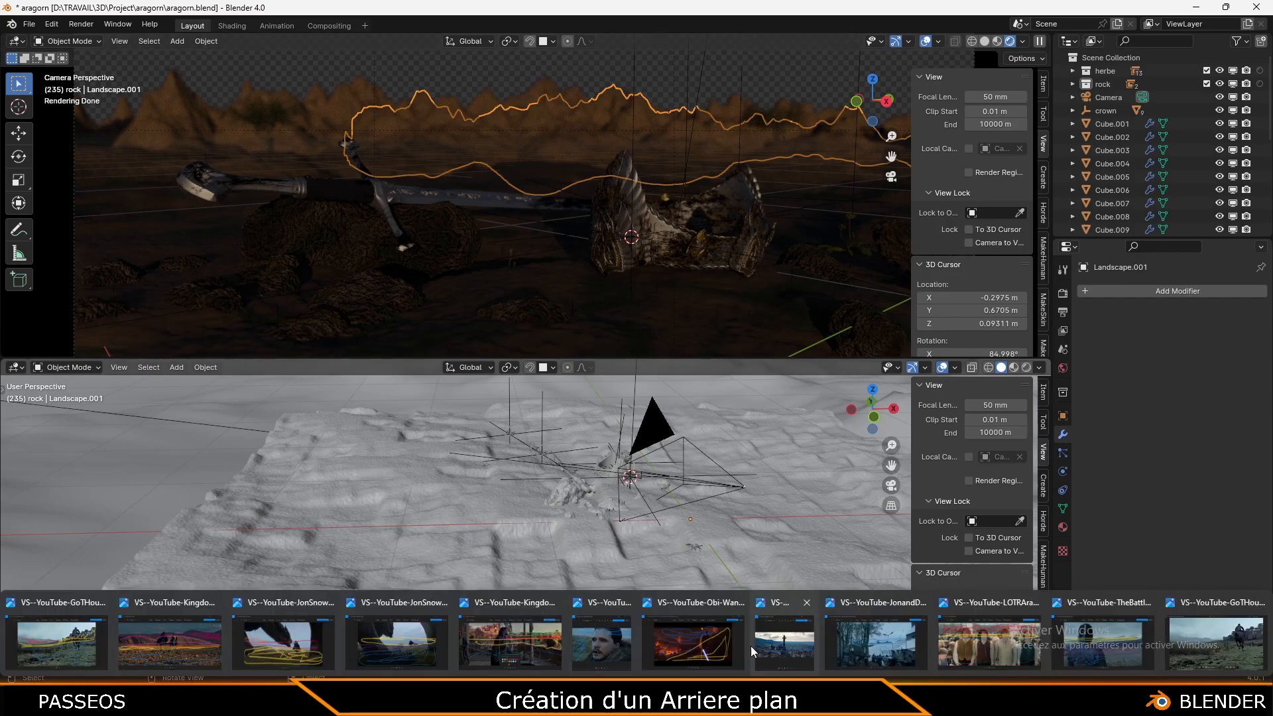
Switch to the photo editor window with the annotated Obi-Wan vs Anakin film still
click(717, 643)
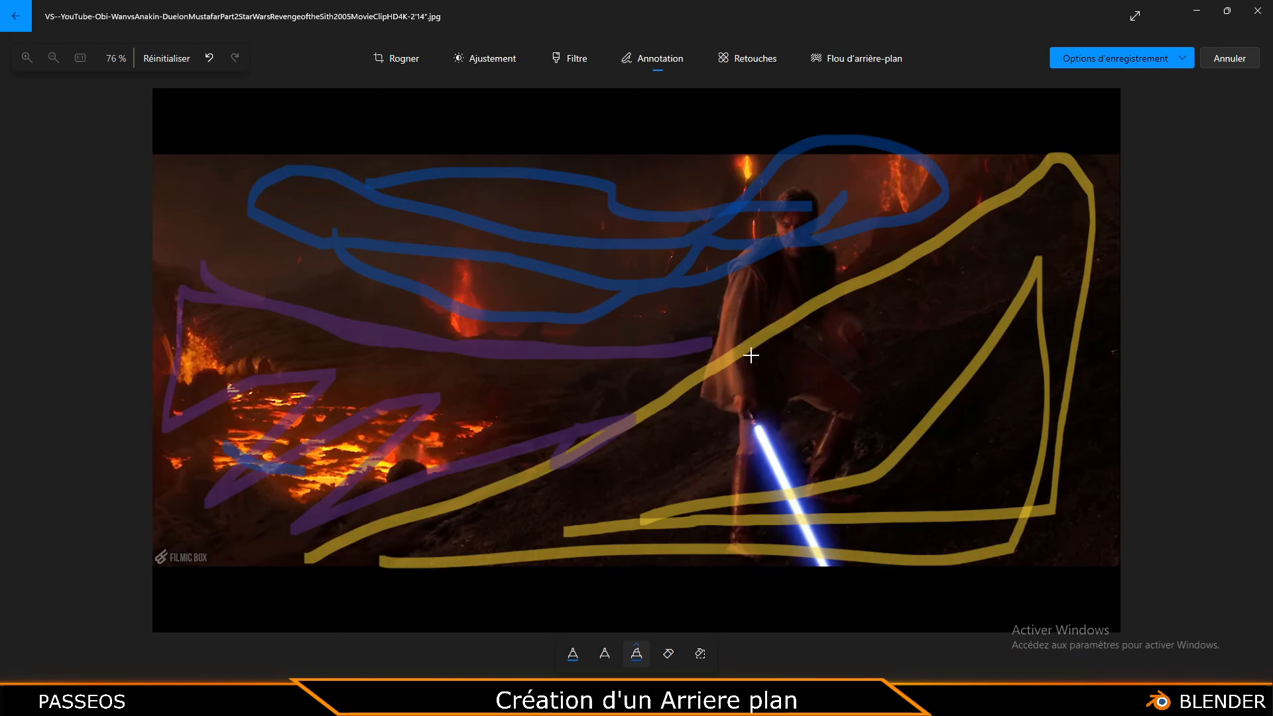
mouse_move(808, 634)
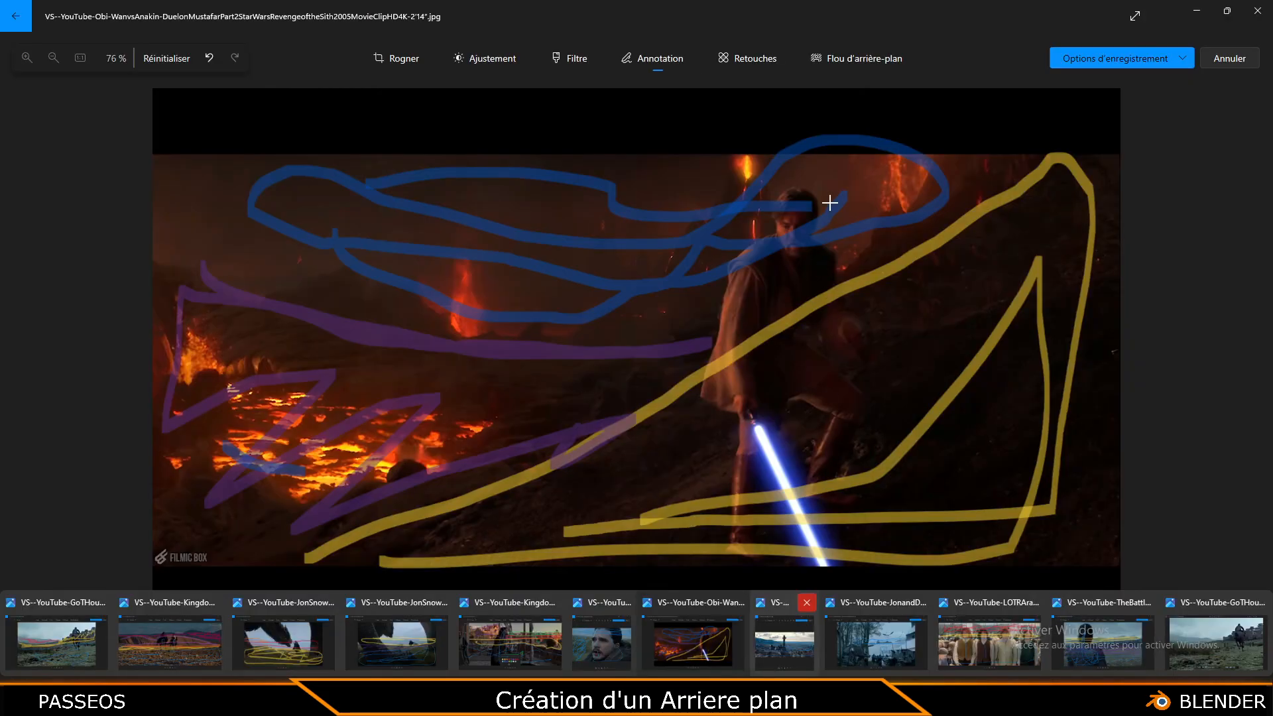